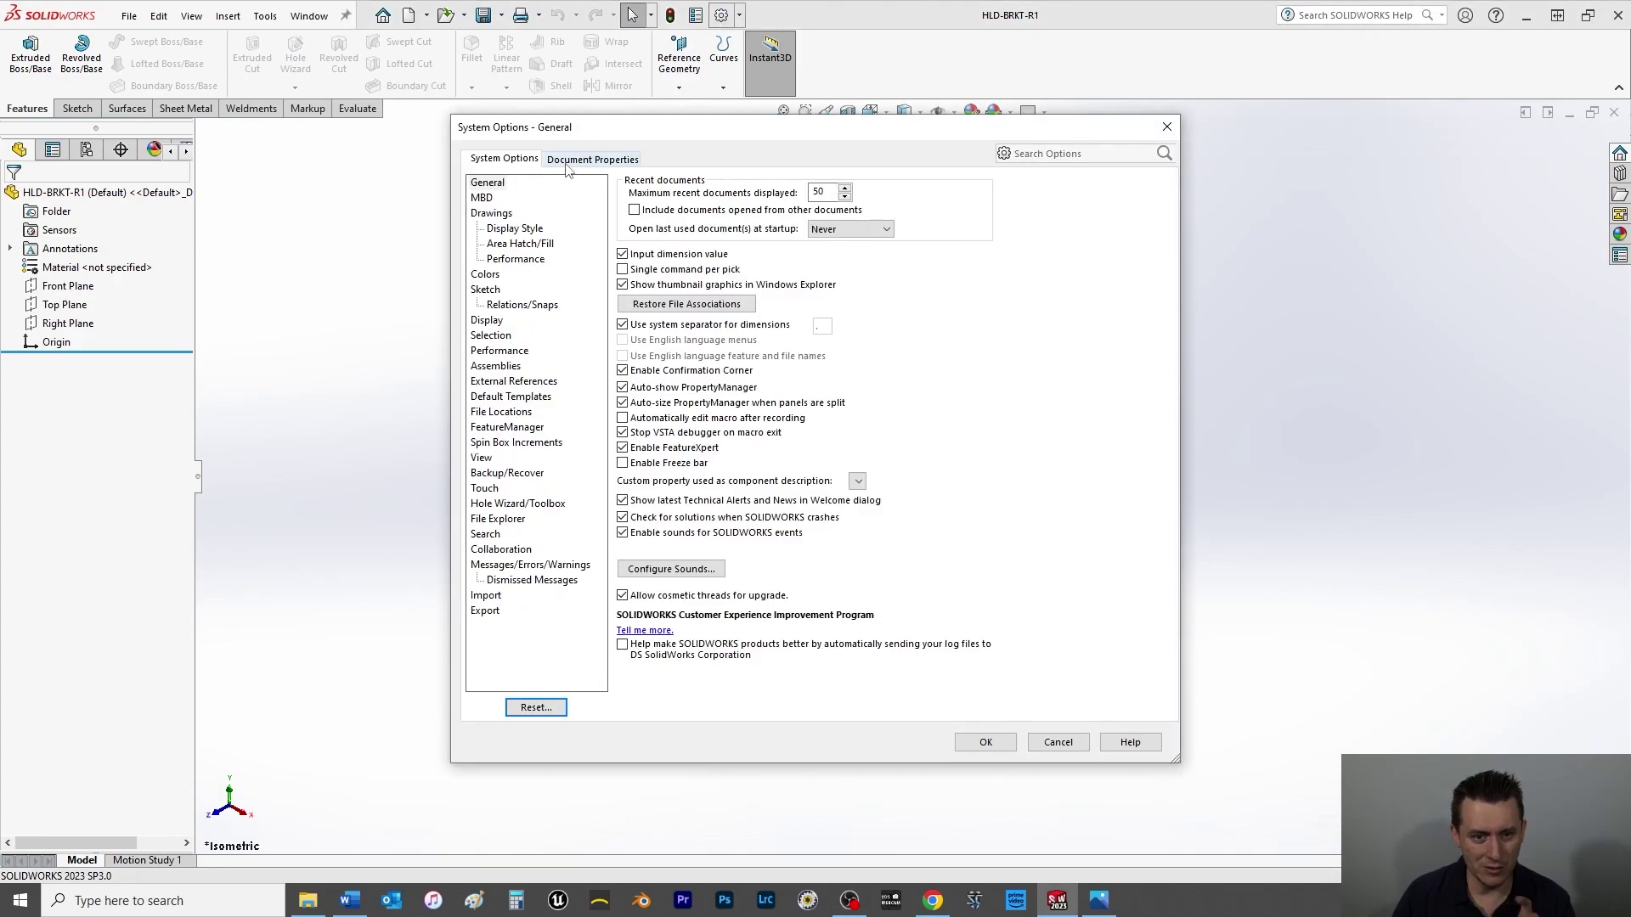
# - Set the document's unit system to MMGS (millimeter, gram, second)
pyautogui.click(567, 164)
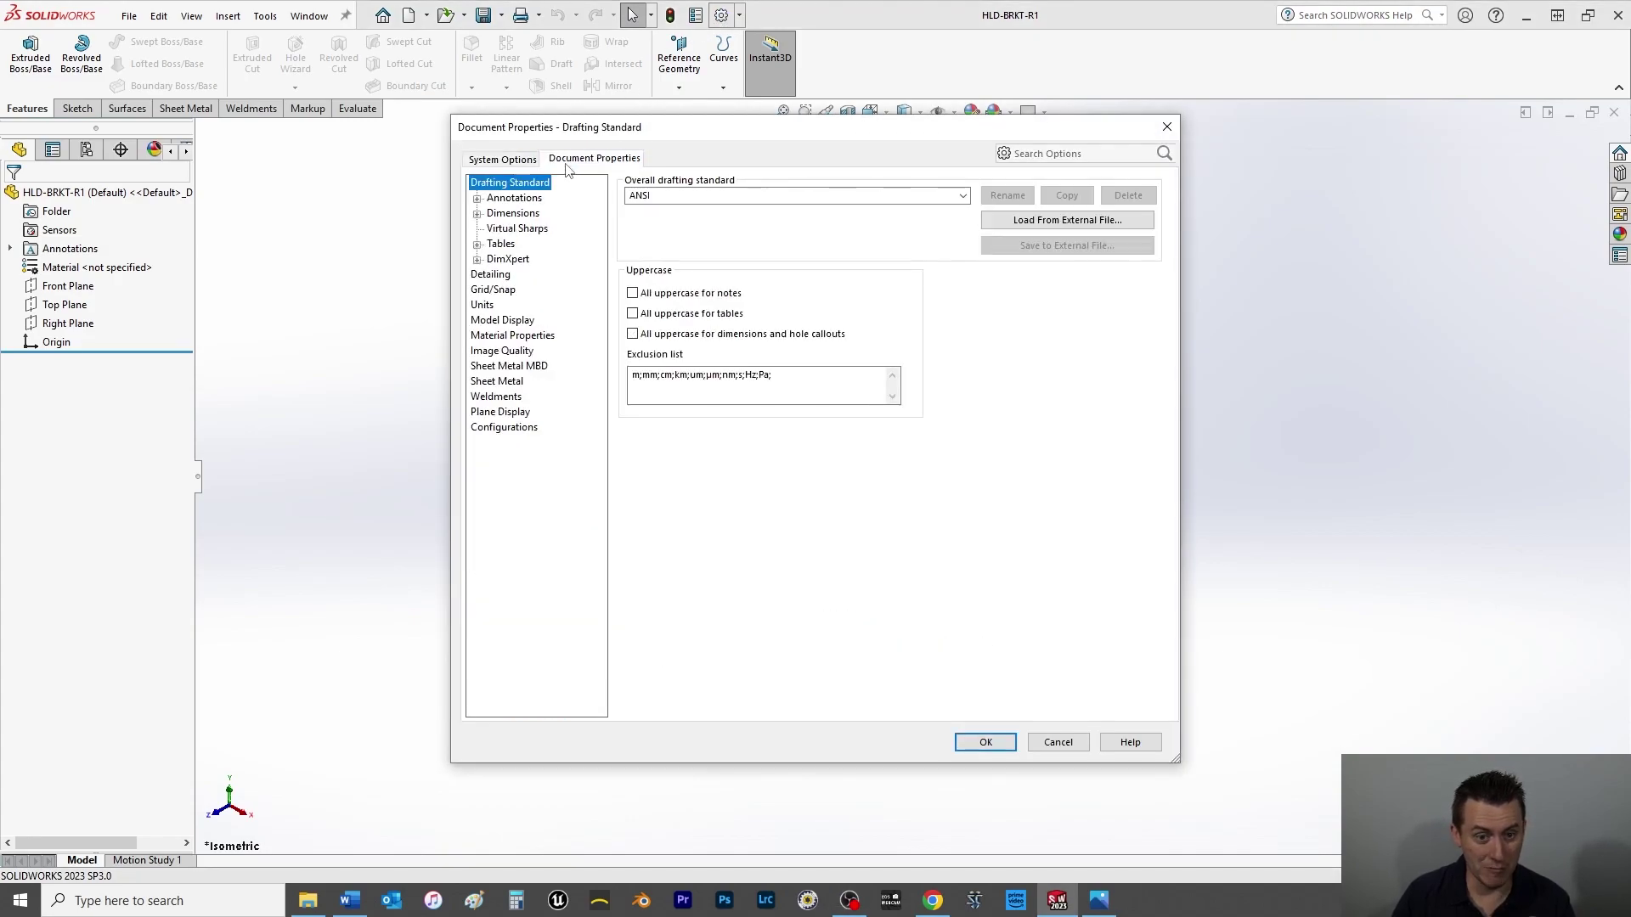
pyautogui.click(483, 306)
pyautogui.click(631, 221)
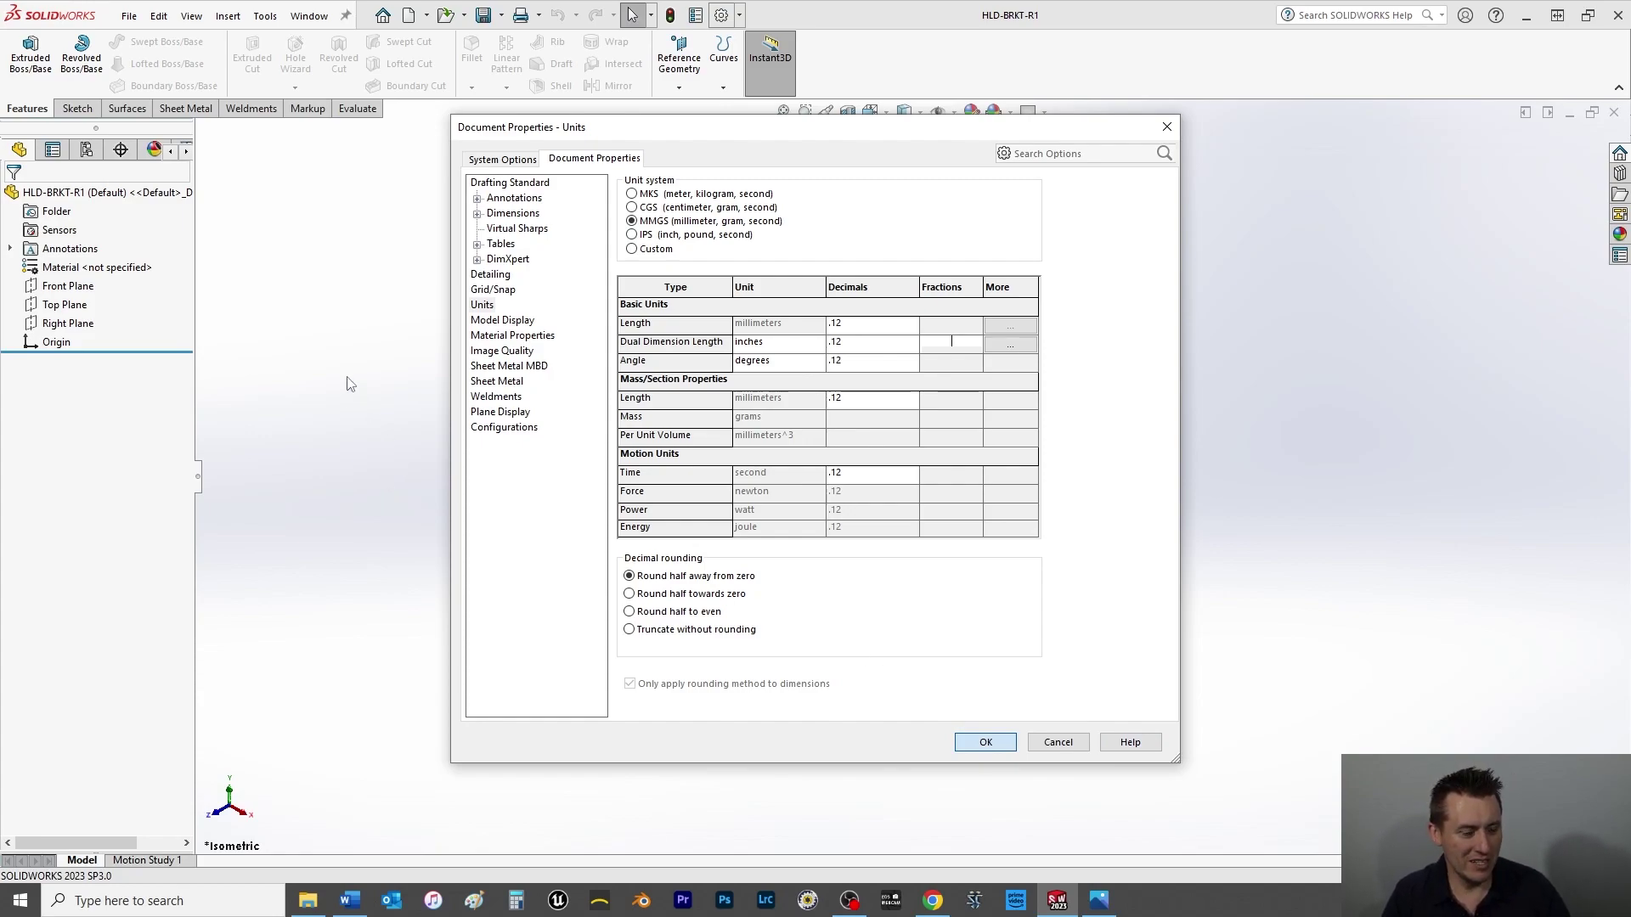
# - Start a sketch on the Front Plane and draw a horizontal midpoint line about 193 mm long, centred on the origin
pyautogui.click(73, 288)
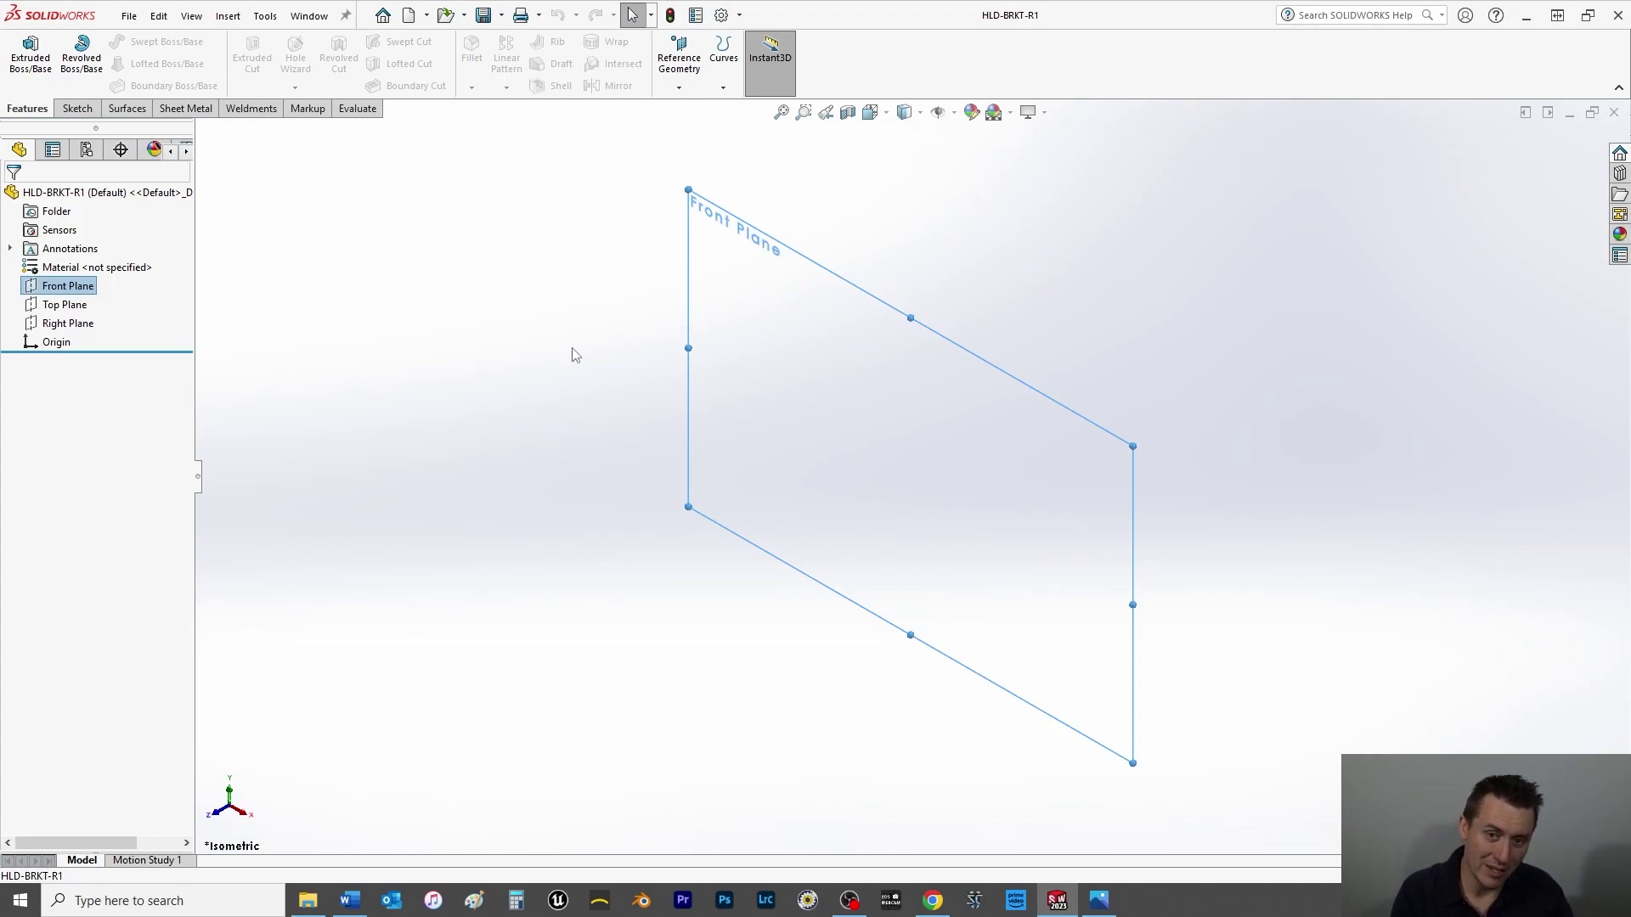
pyautogui.hotkey('ctrl', '8')
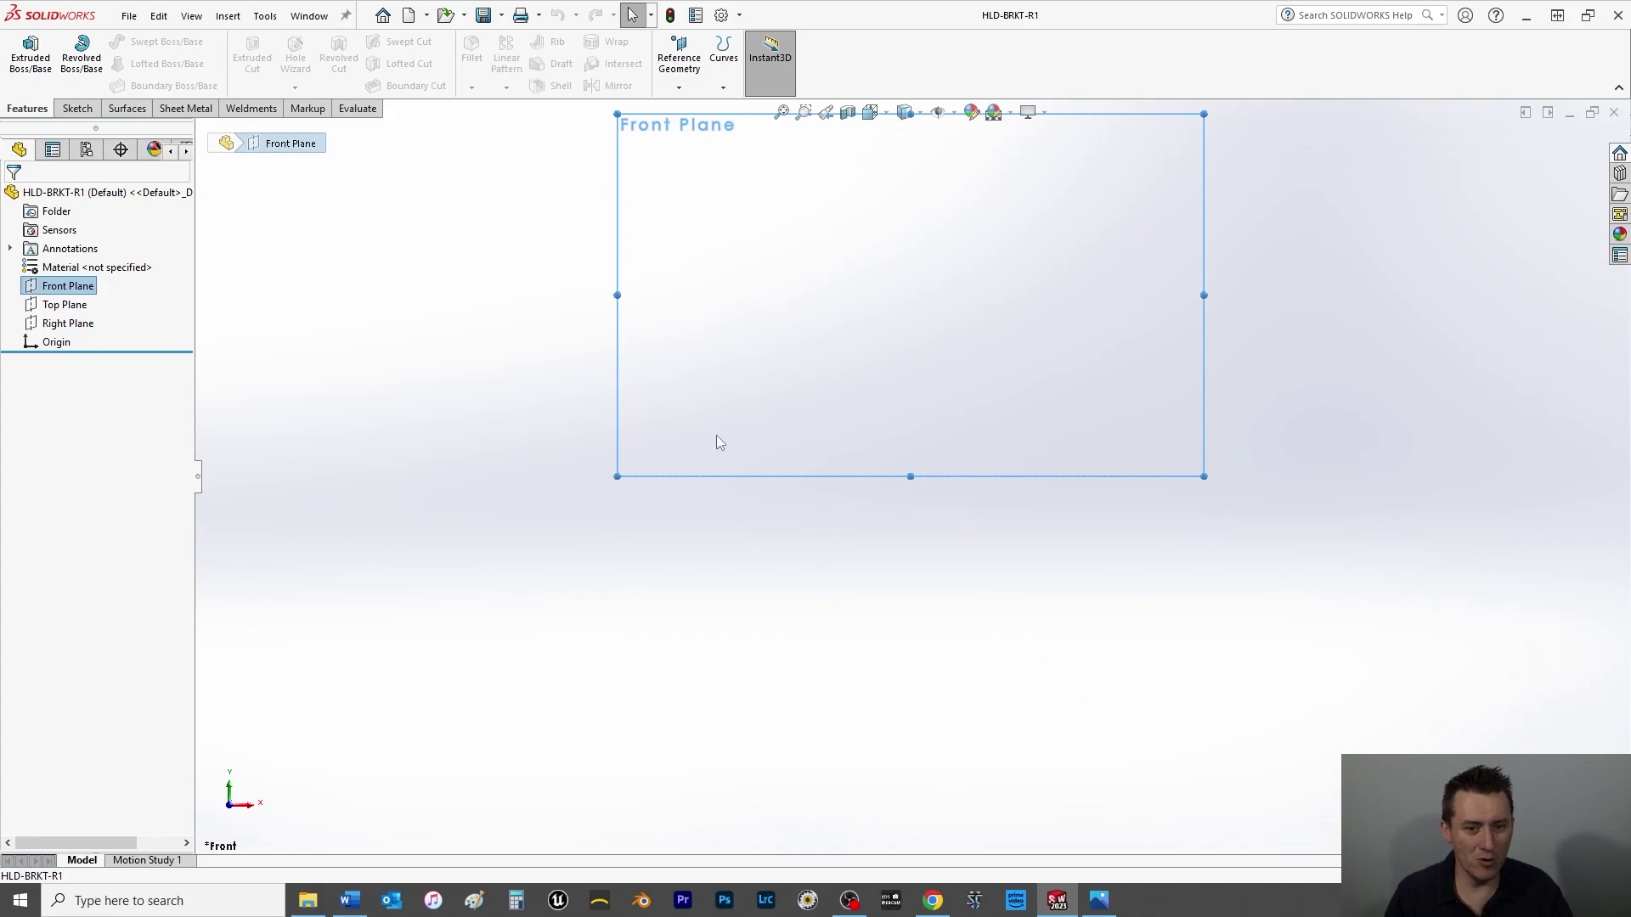
pyautogui.click(76, 109)
pyautogui.click(128, 40)
pyautogui.click(116, 105)
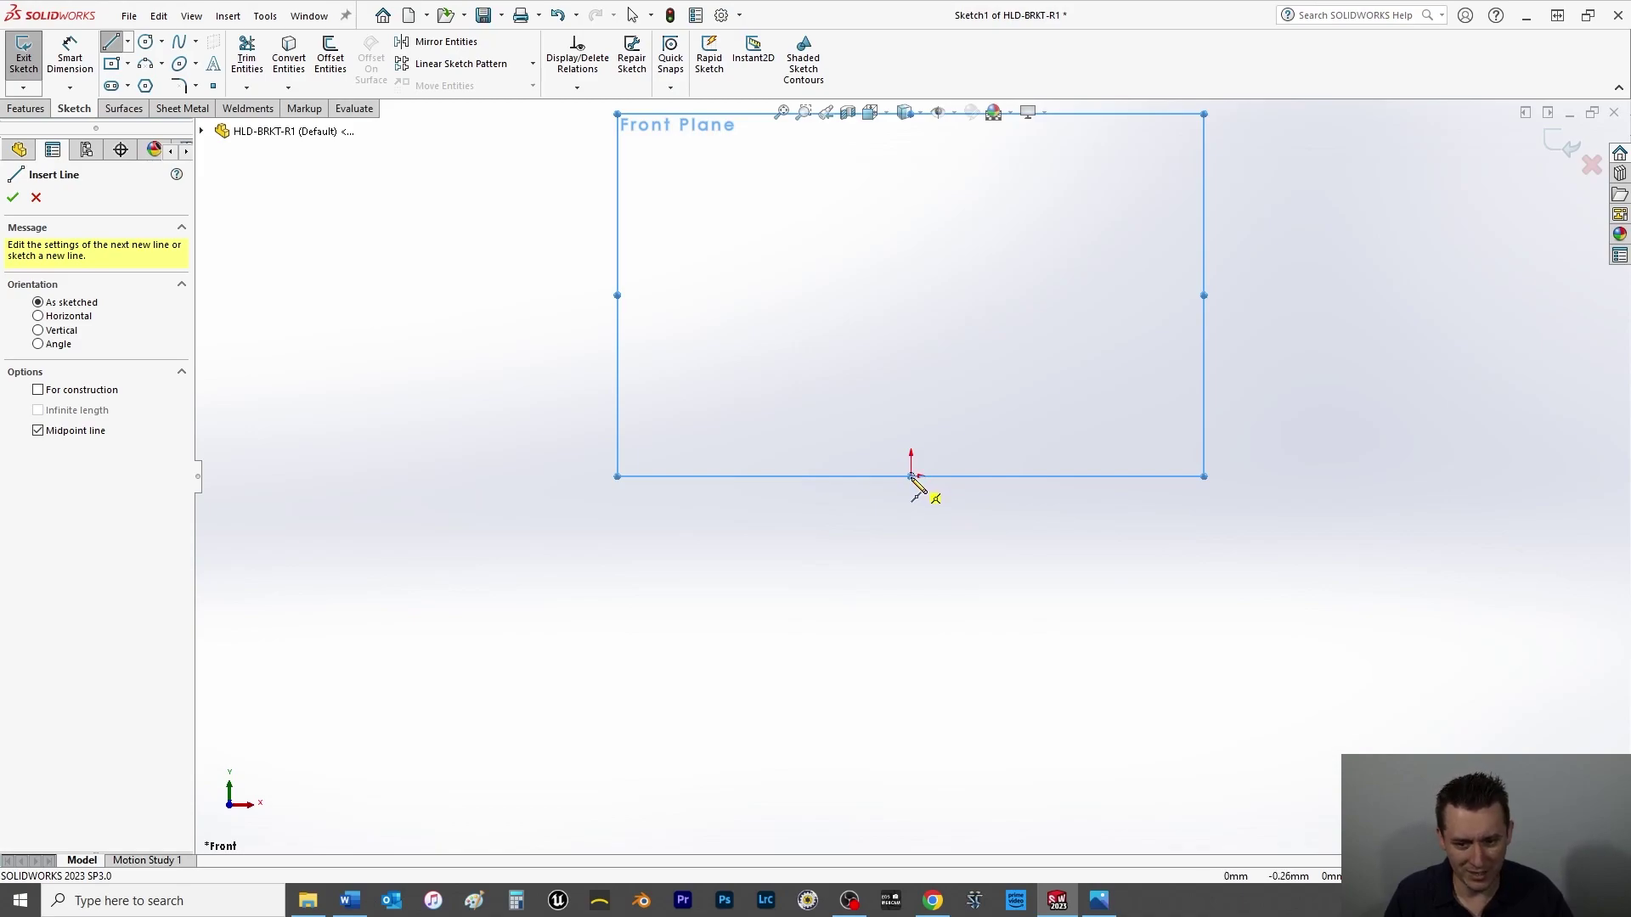
pyautogui.click(911, 476)
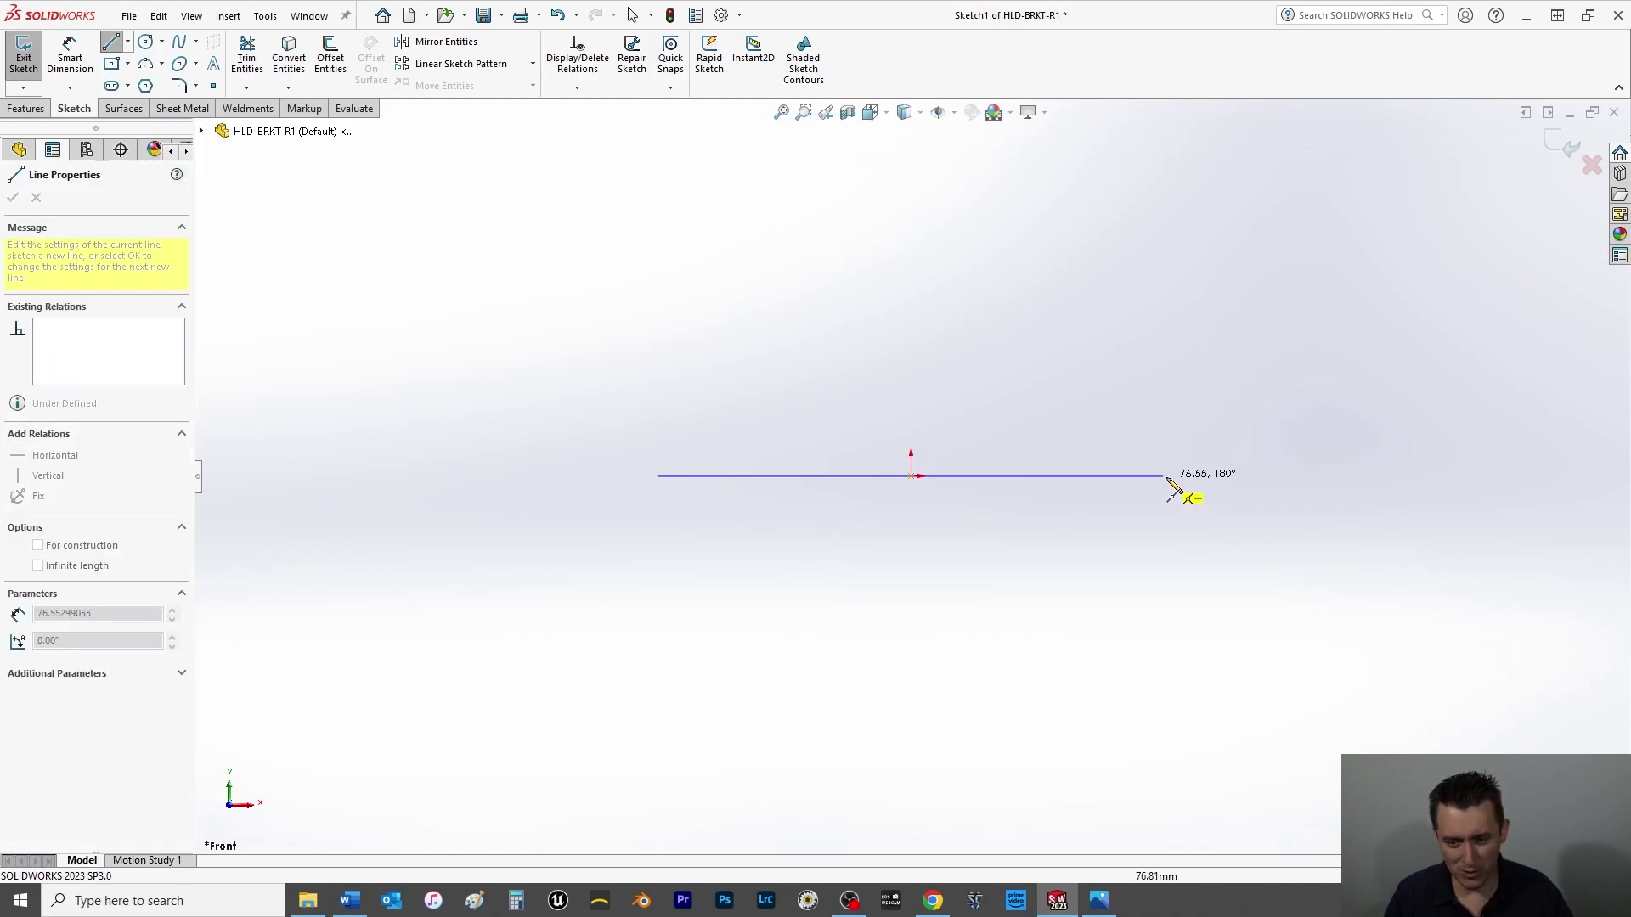
pyautogui.click(1230, 476)
pyautogui.press('z')
pyautogui.press('z')
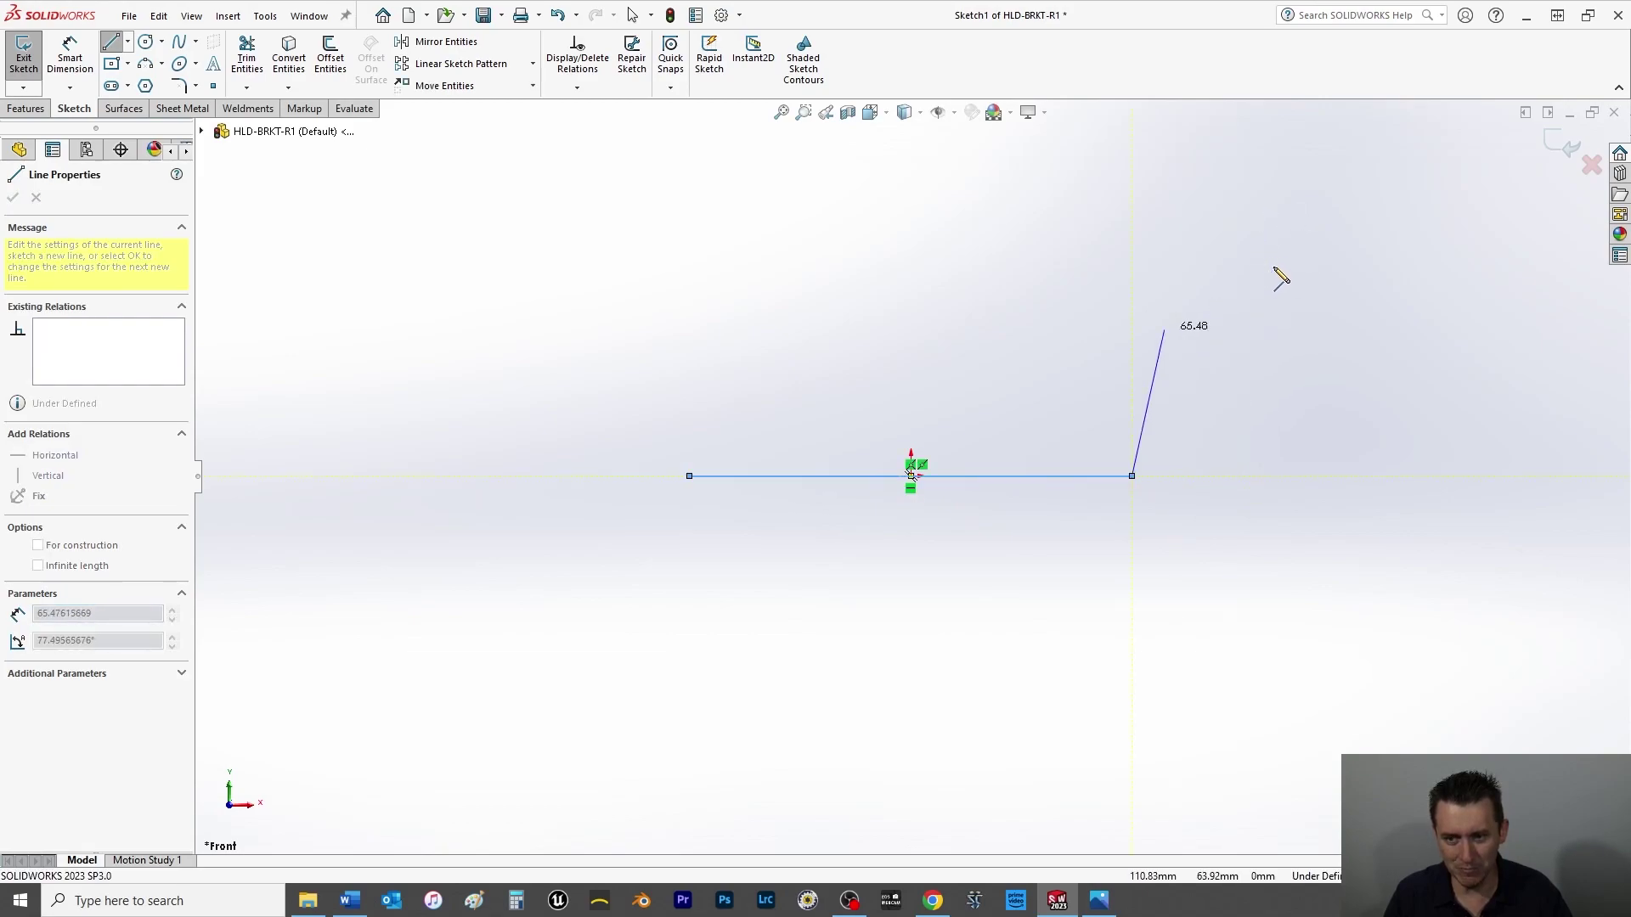
# - Draw the two vertical sides and the upper edge to close a rectangle about 170 mm tall above the base line
pyautogui.click(1096, 154)
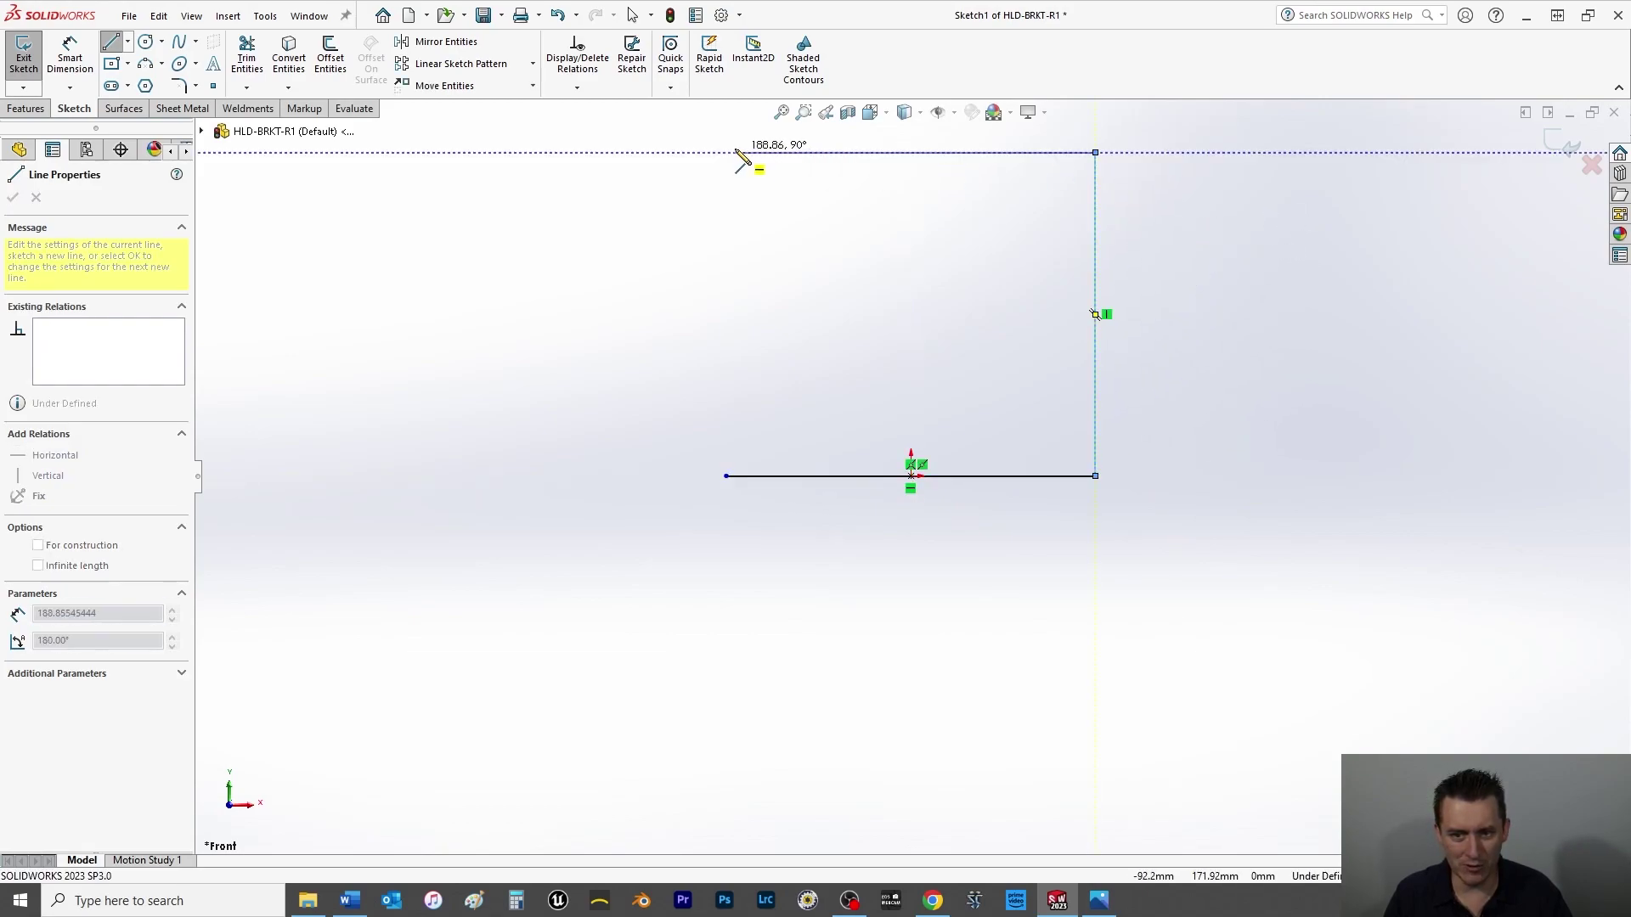
pyautogui.click(726, 153)
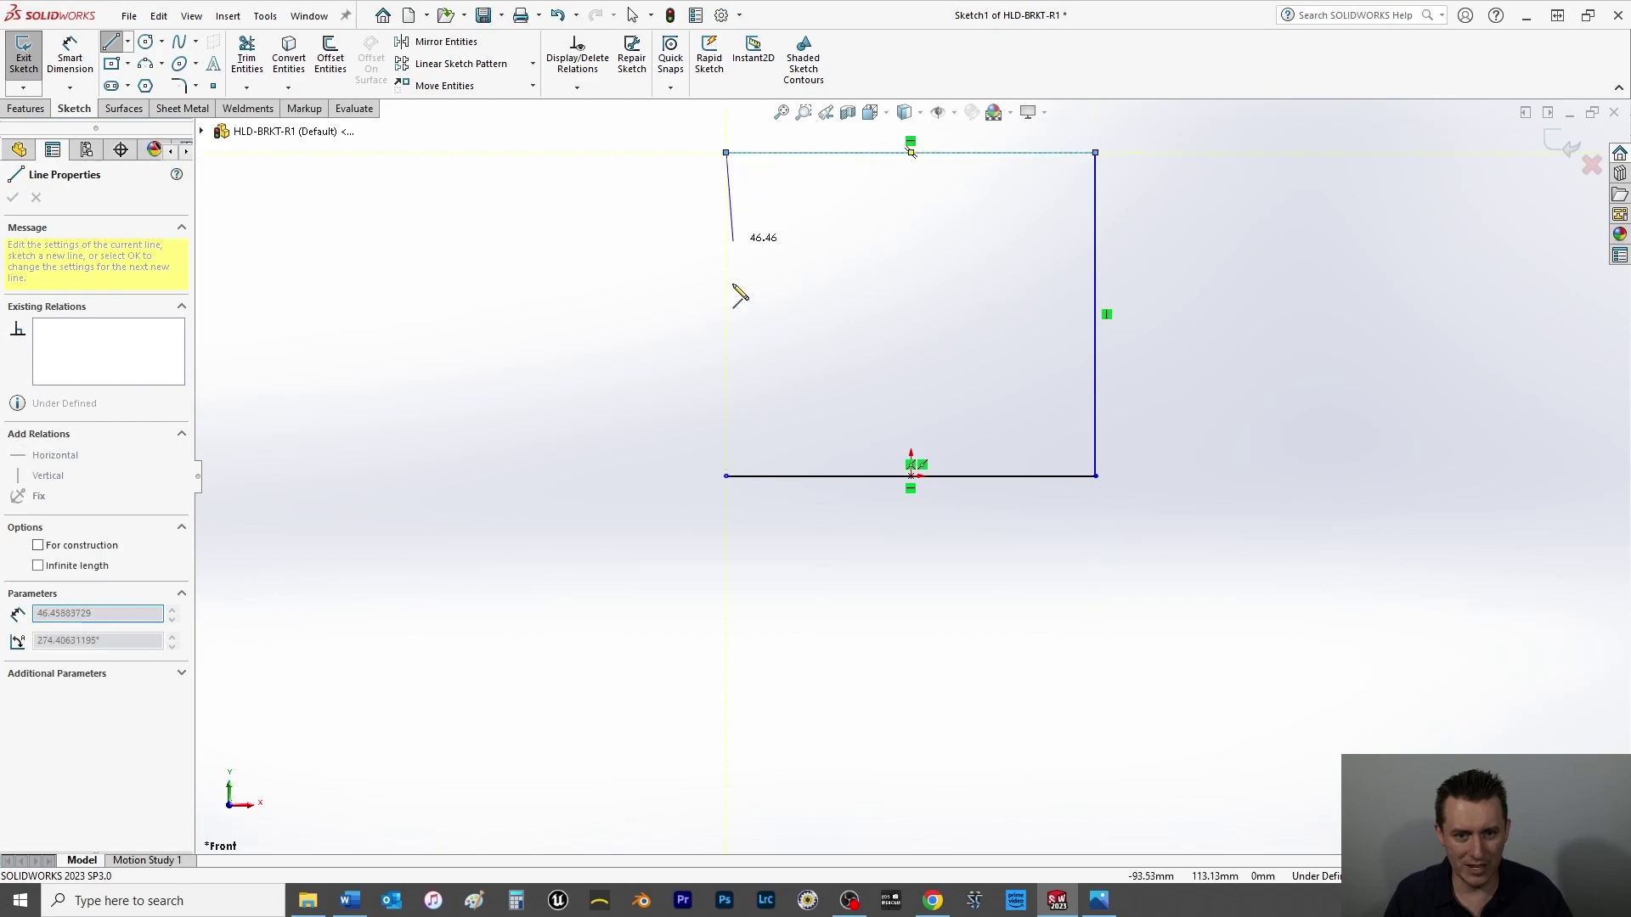
pyautogui.click(726, 477)
pyautogui.rightClick(517, 411)
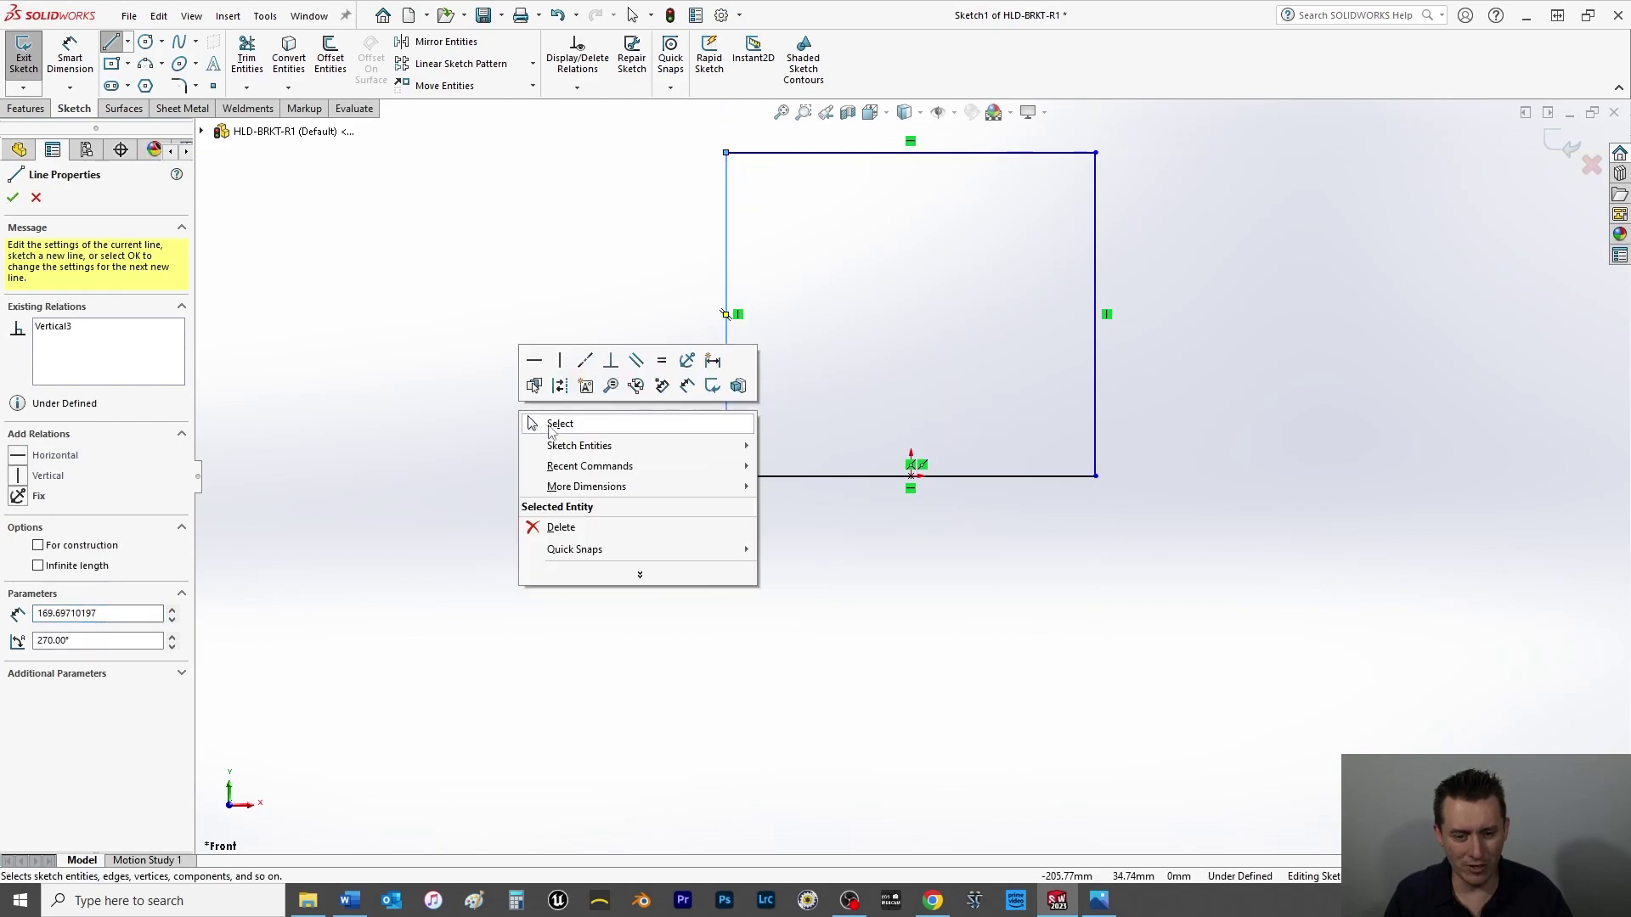
pyautogui.click(547, 420)
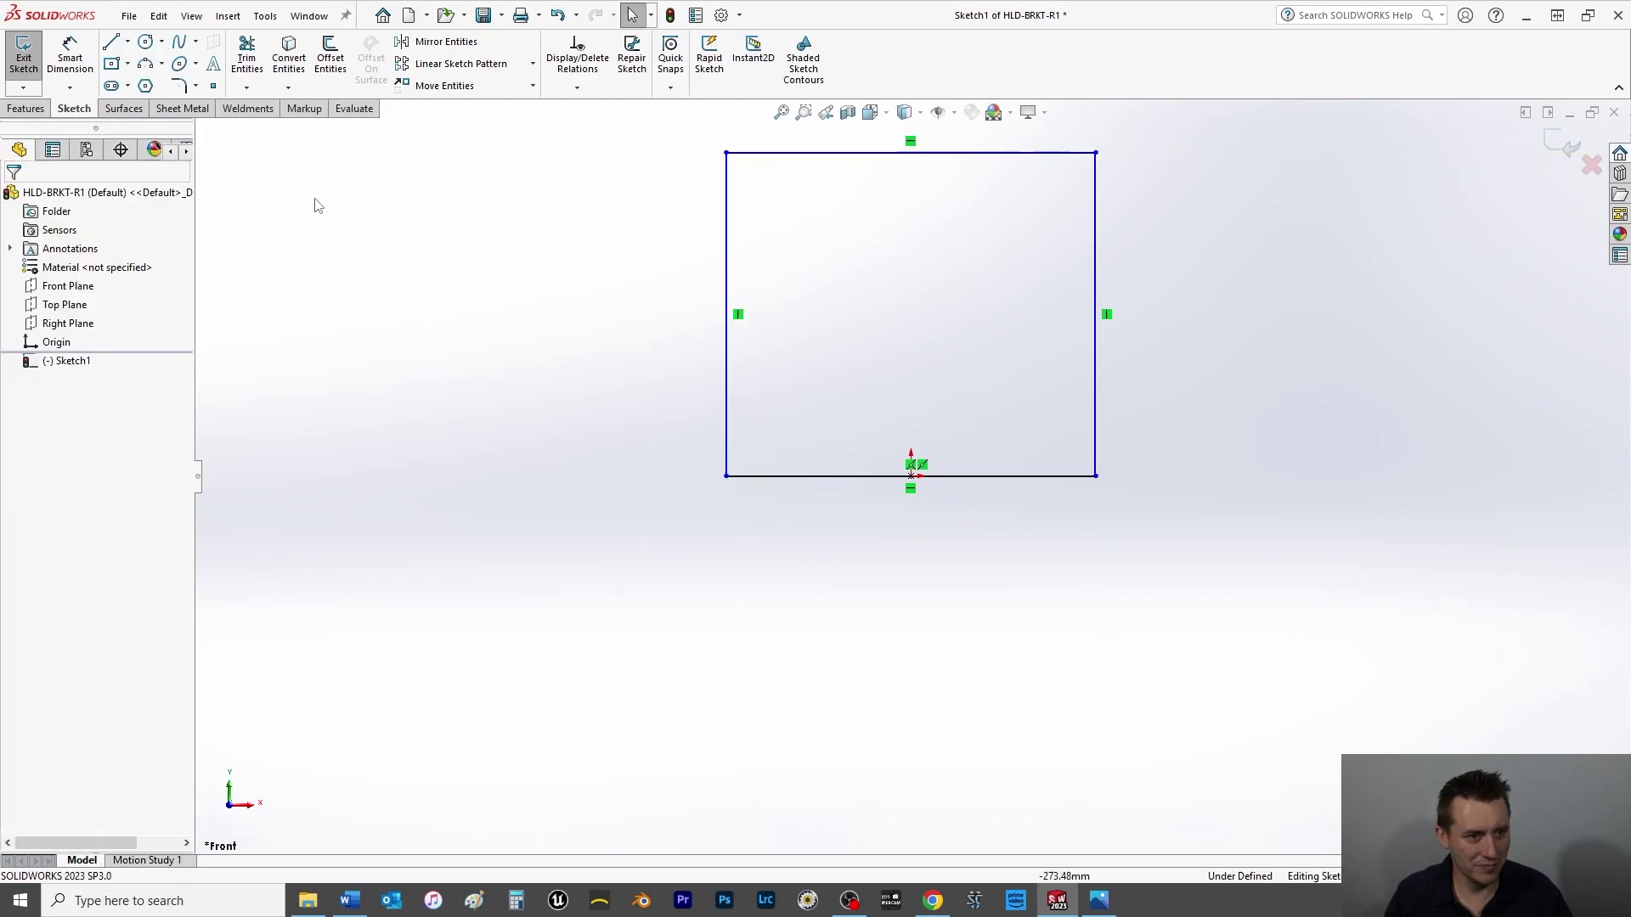
# - Dimension the rectangle's left side to 110 mm
pyautogui.click(71, 61)
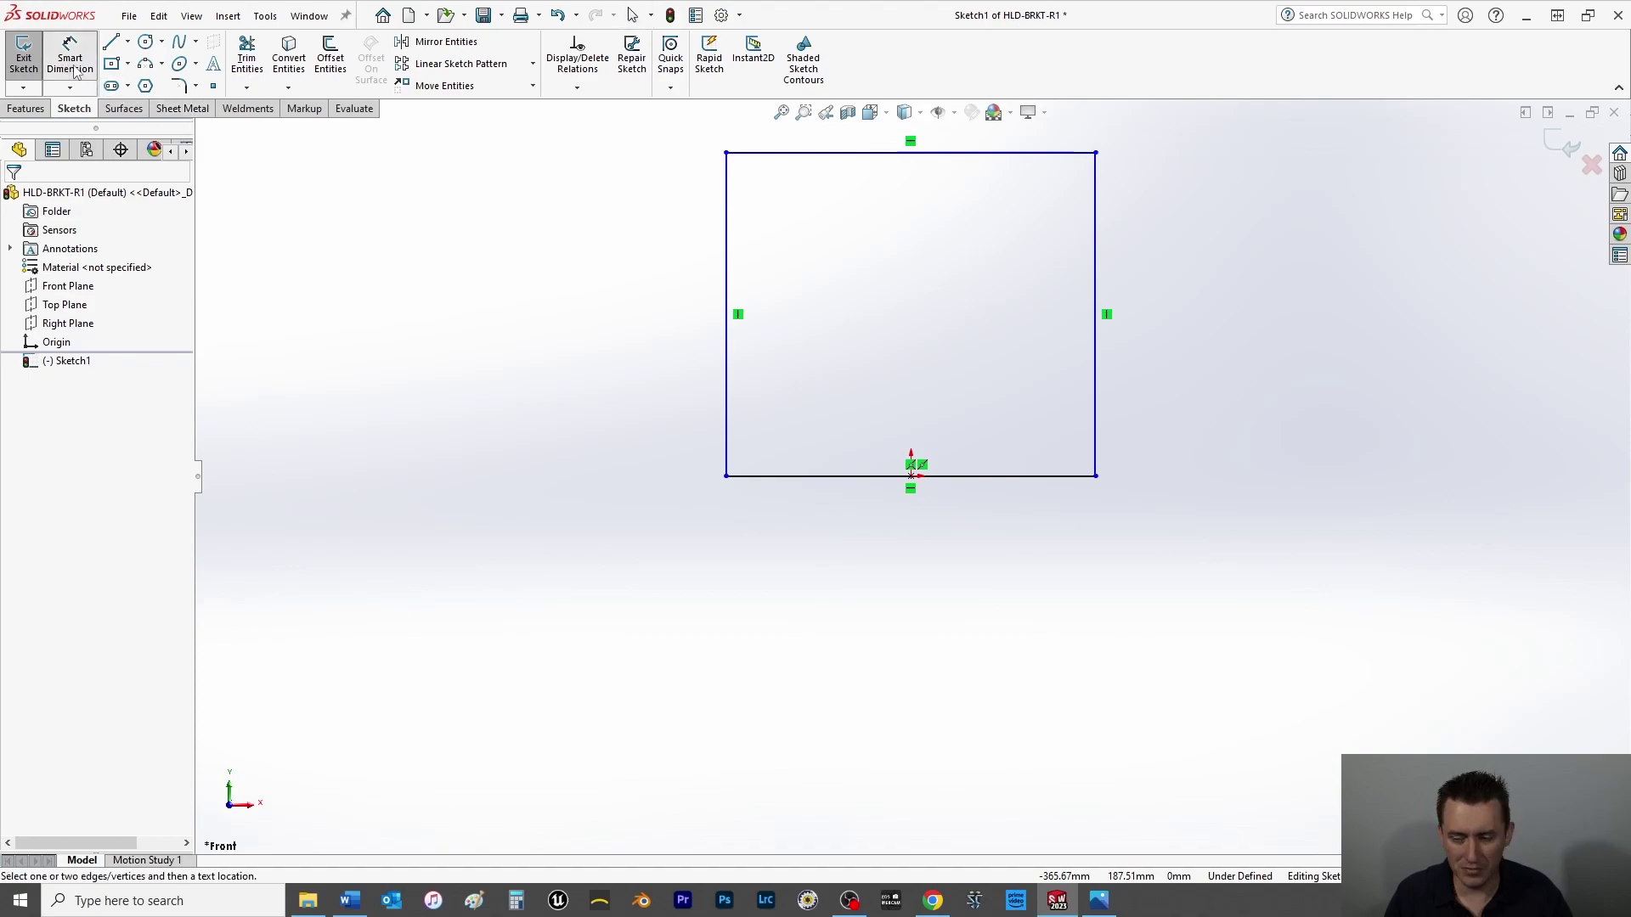
pyautogui.click(726, 285)
pyautogui.click(605, 321)
pyautogui.write('110')
pyautogui.press('Return')
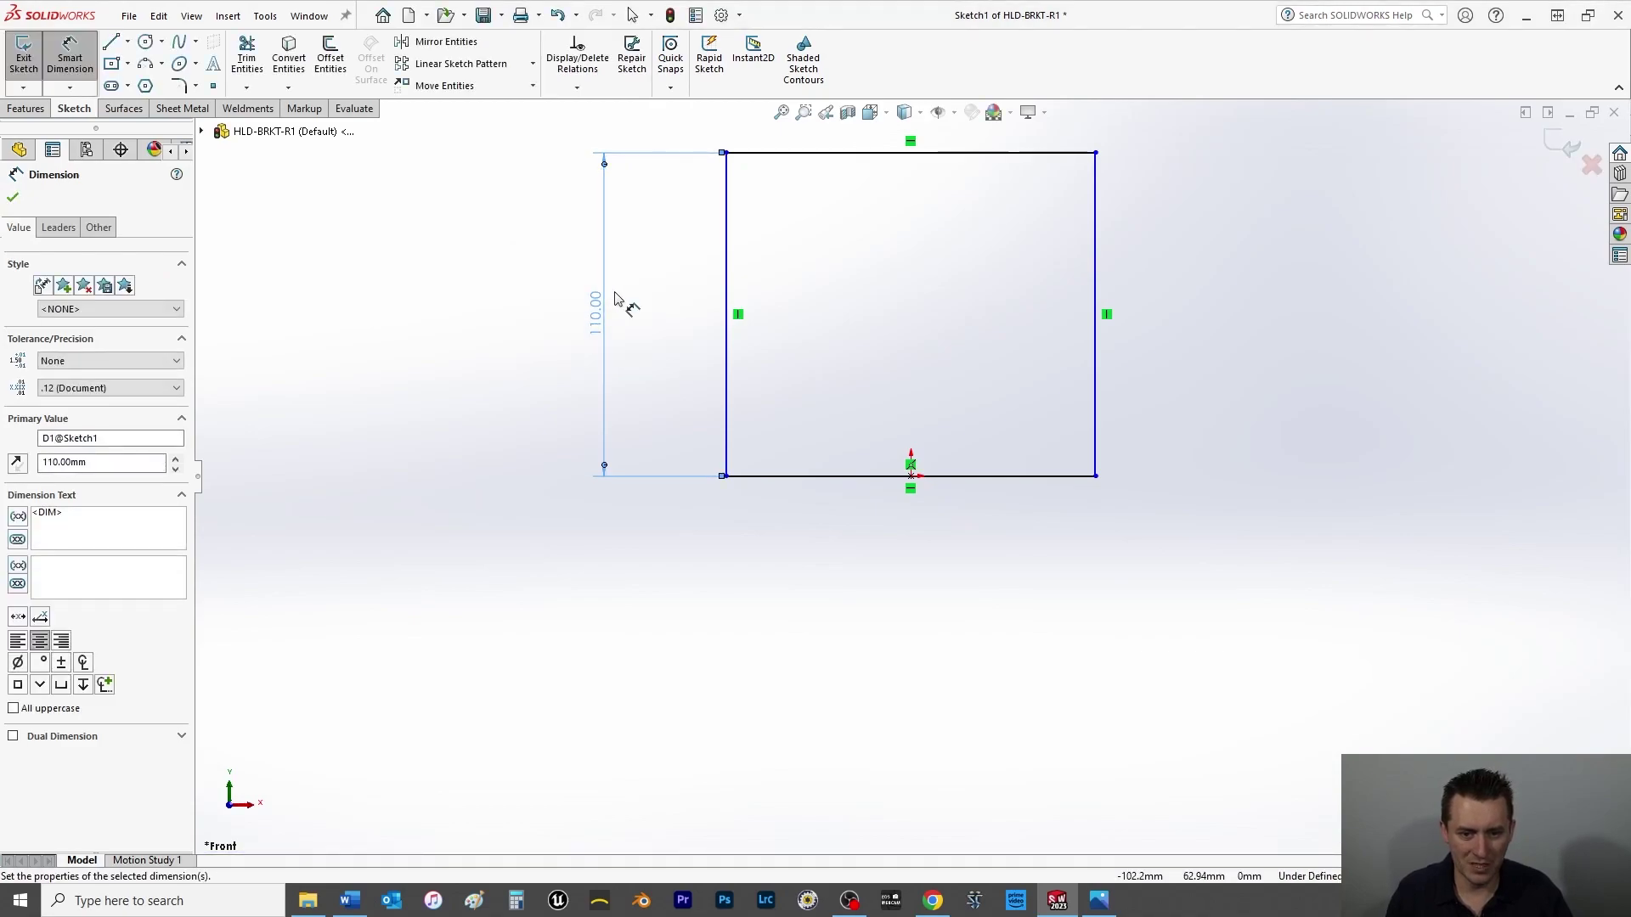
# - Dimension the rectangle's bottom edge to 160 mm
pyautogui.click(860, 481)
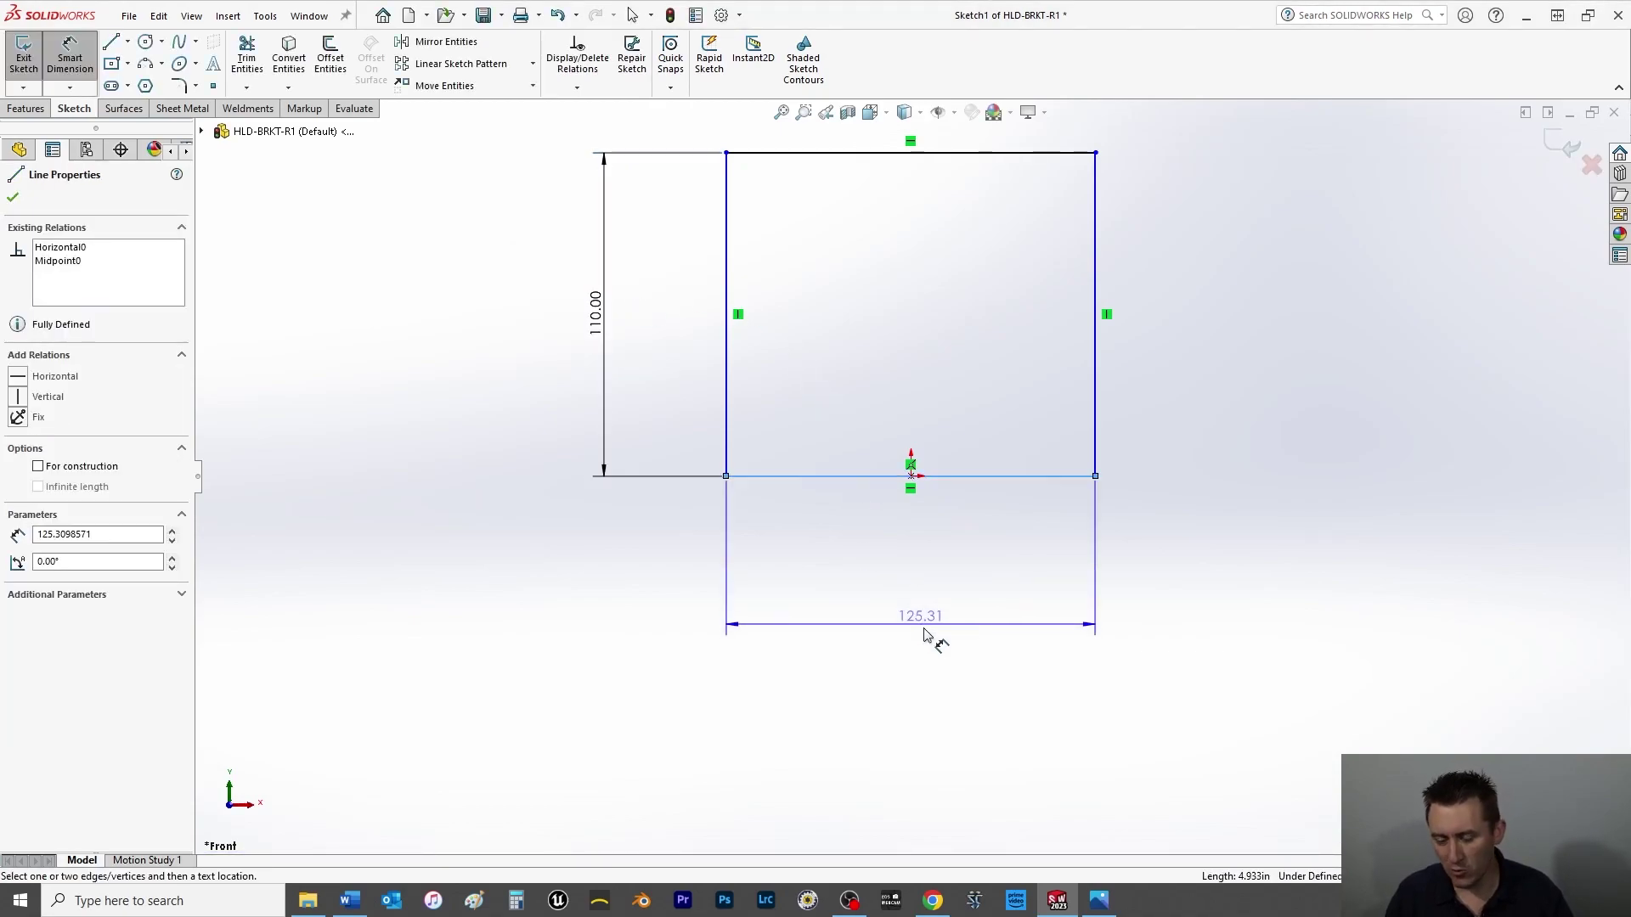
pyautogui.click(934, 627)
pyautogui.write('160')
pyautogui.press('Return')
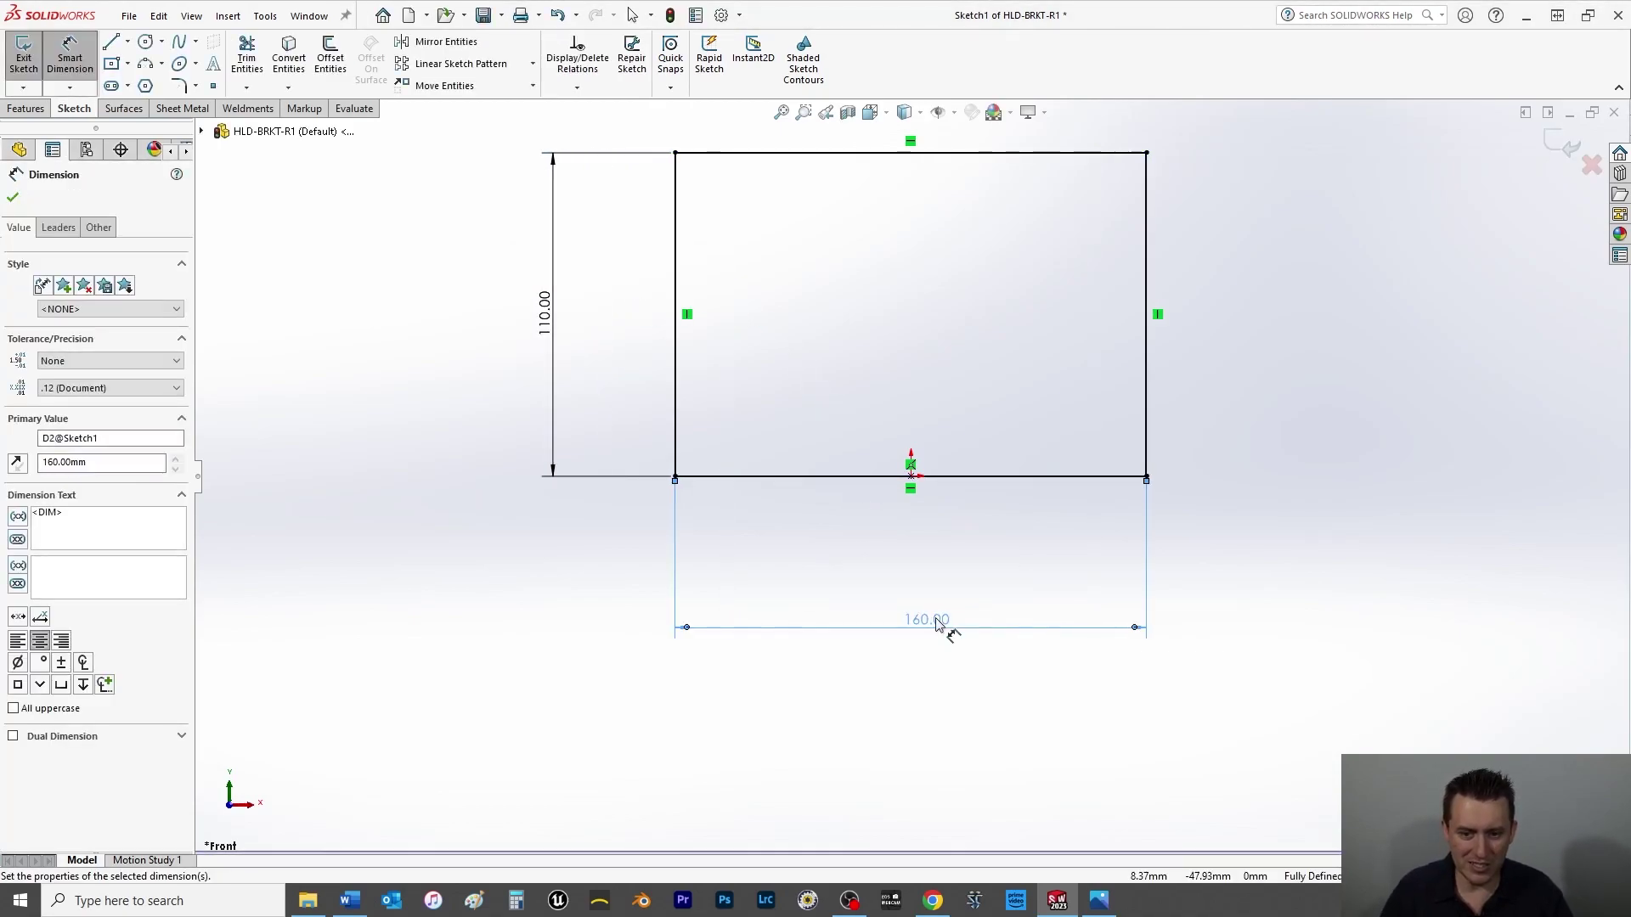
pyautogui.click(12, 201)
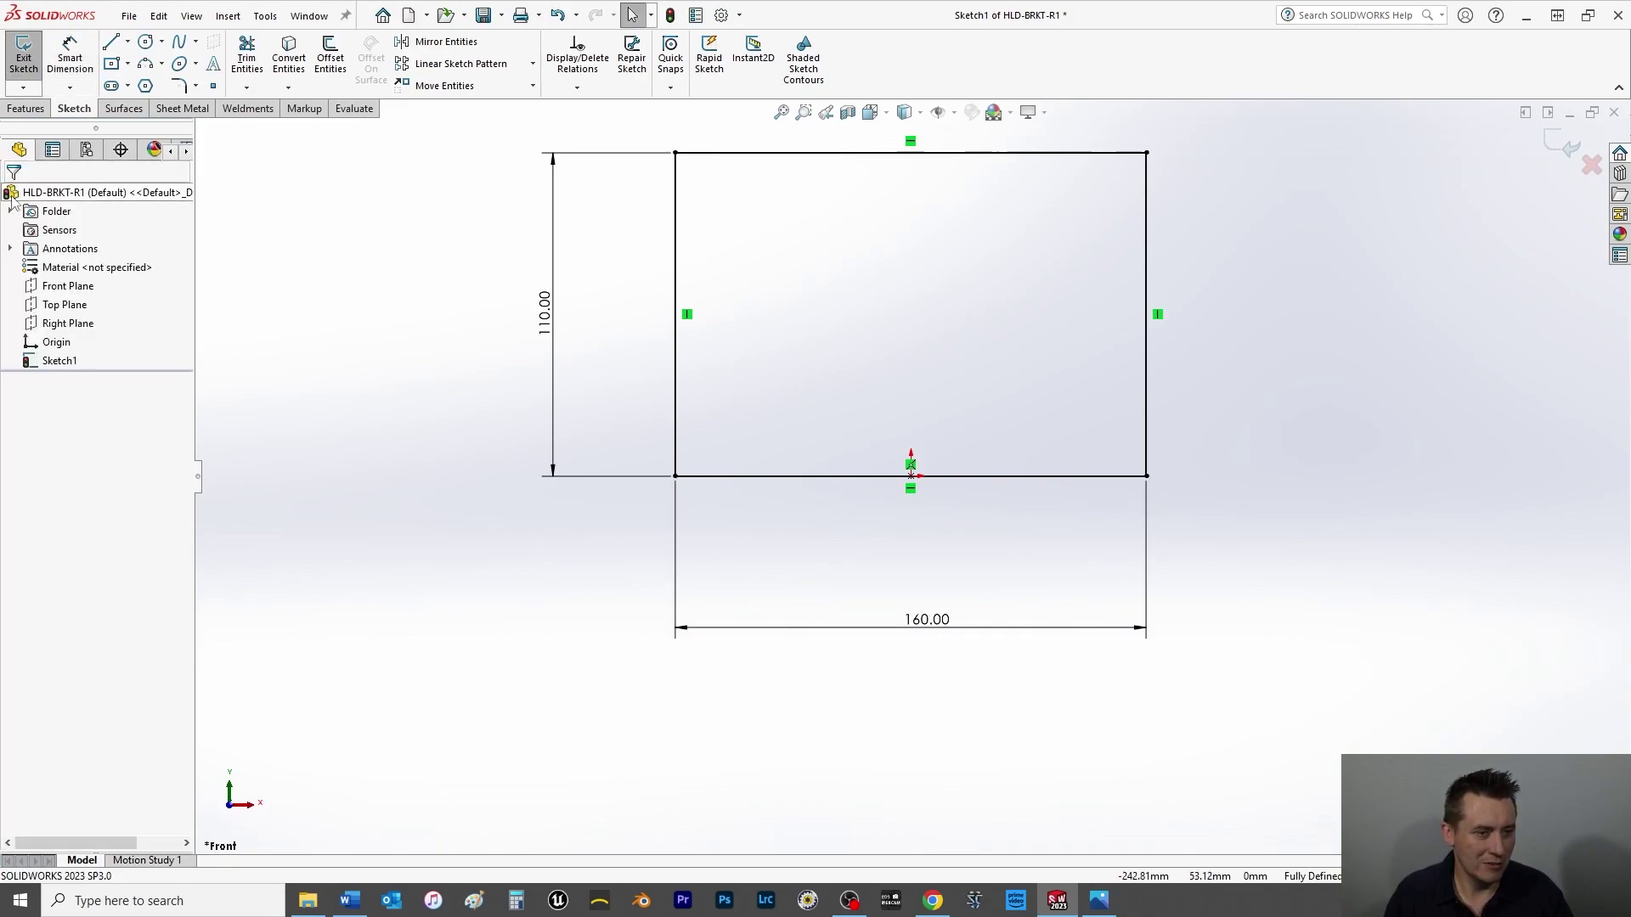
# - Draw a vertical centerline about 26 mm long upward from the origin
pyautogui.click(112, 42)
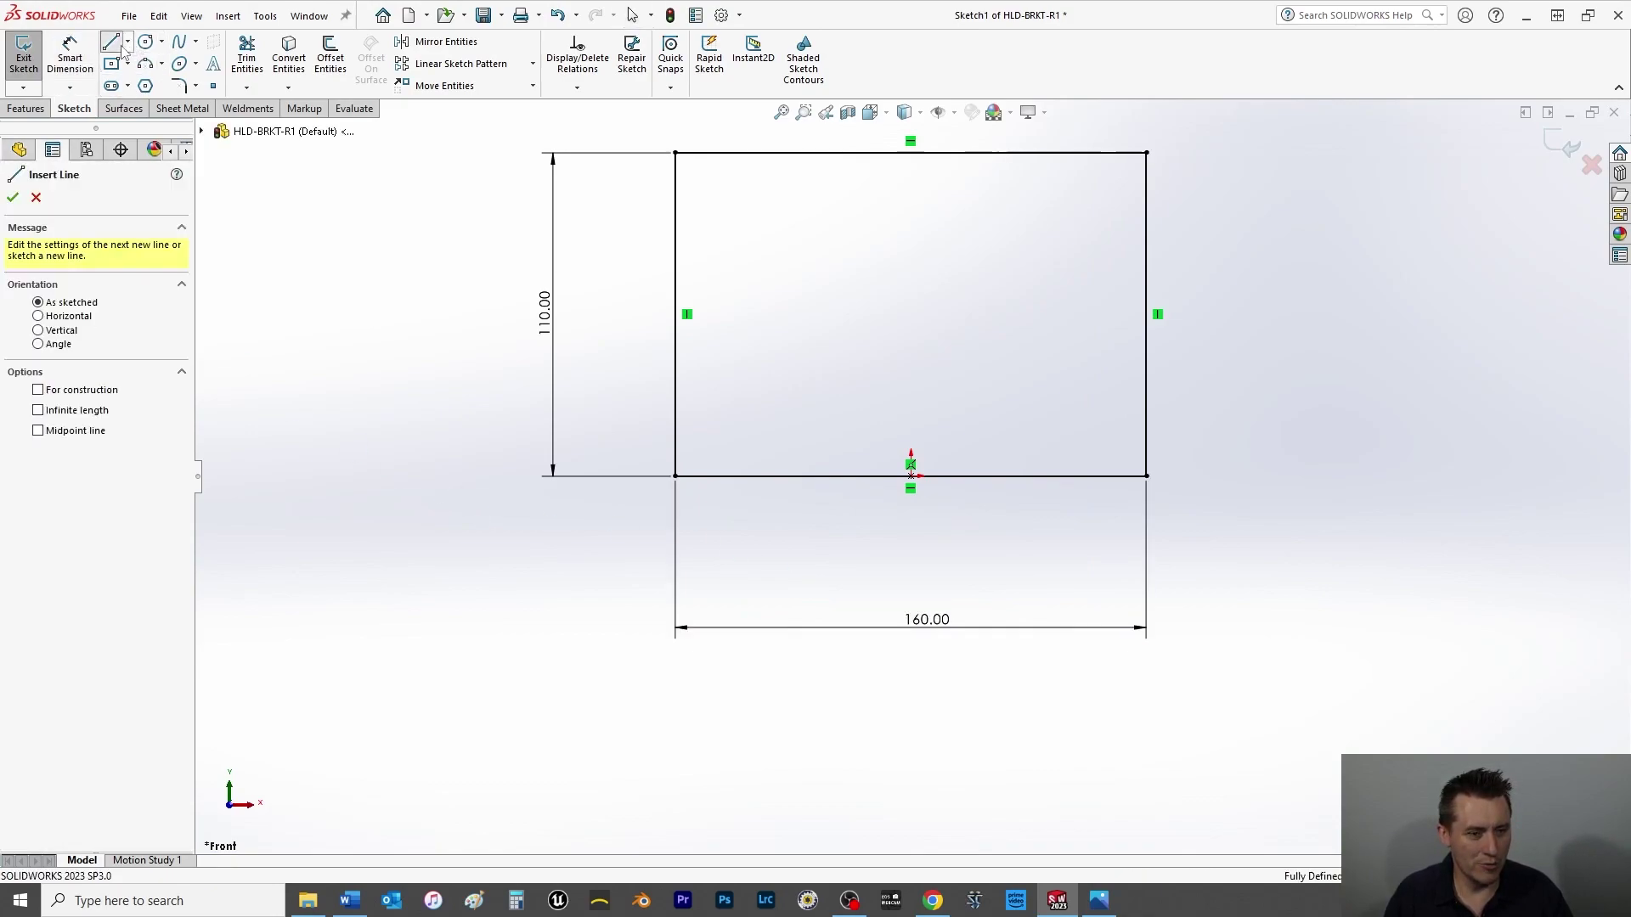
pyautogui.click(128, 41)
pyautogui.click(136, 84)
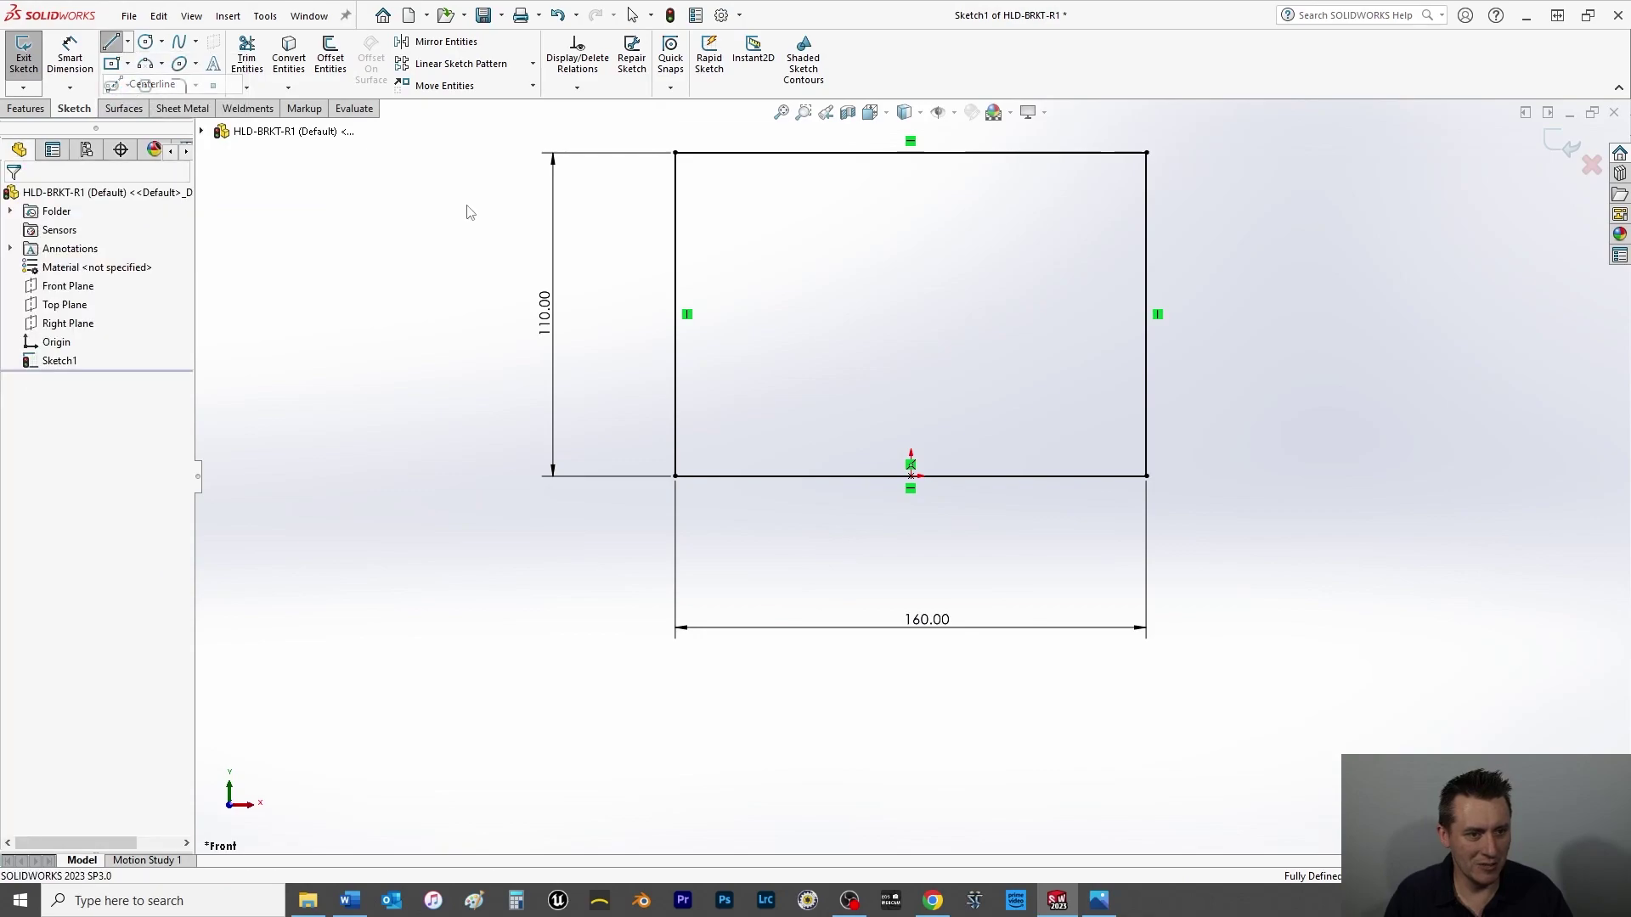
pyautogui.click(910, 474)
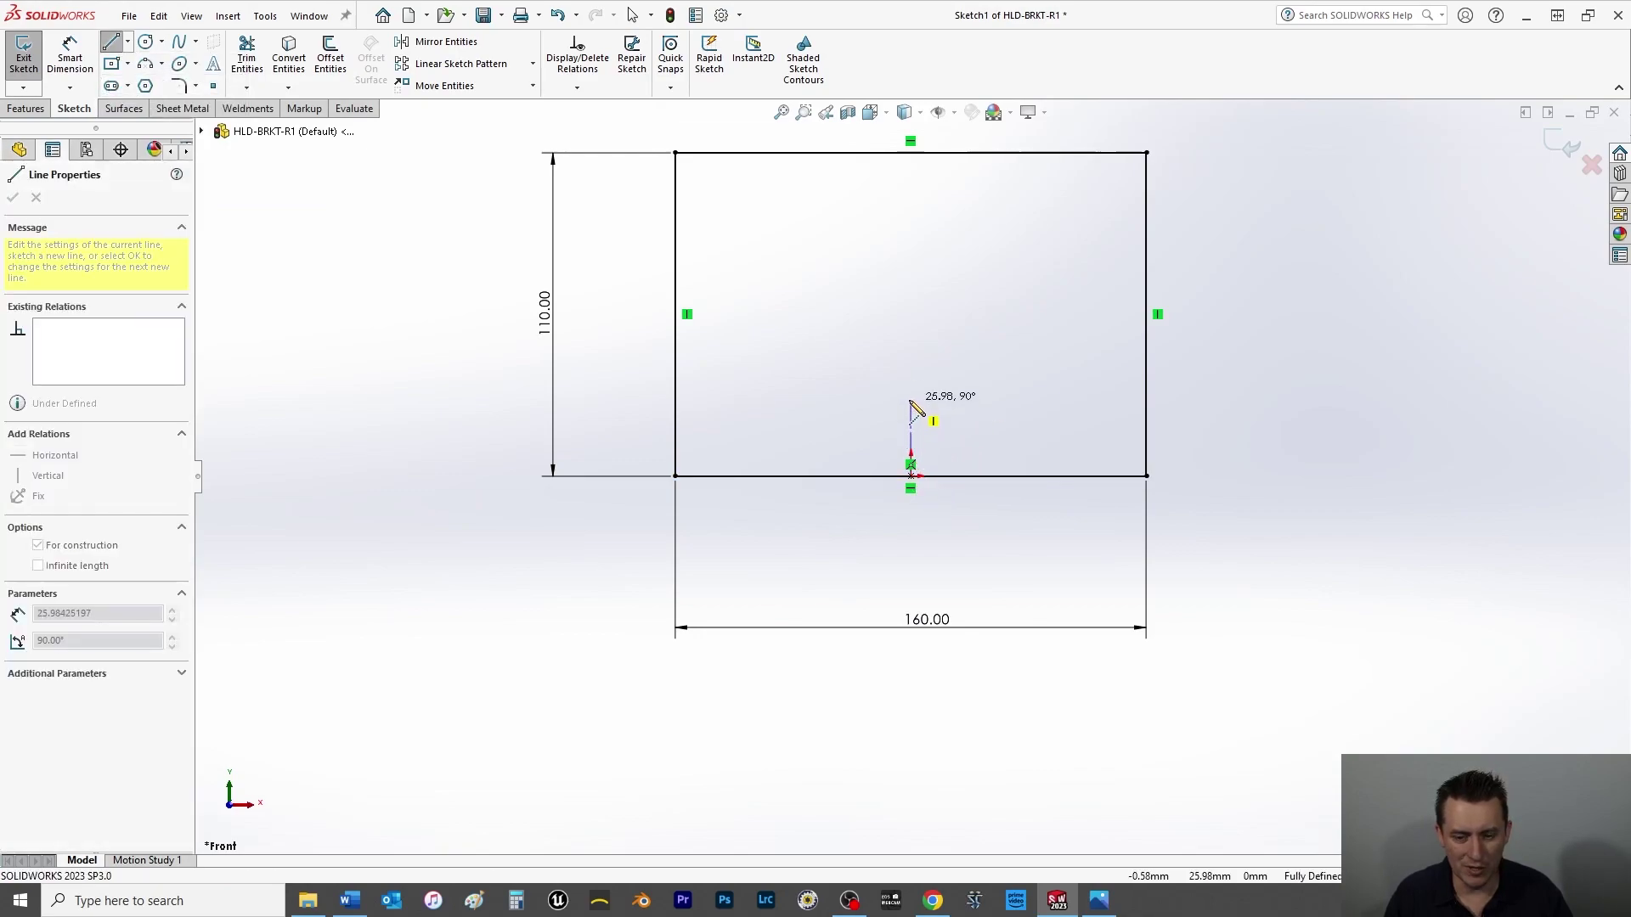
pyautogui.rightClick(820, 403)
pyautogui.click(857, 419)
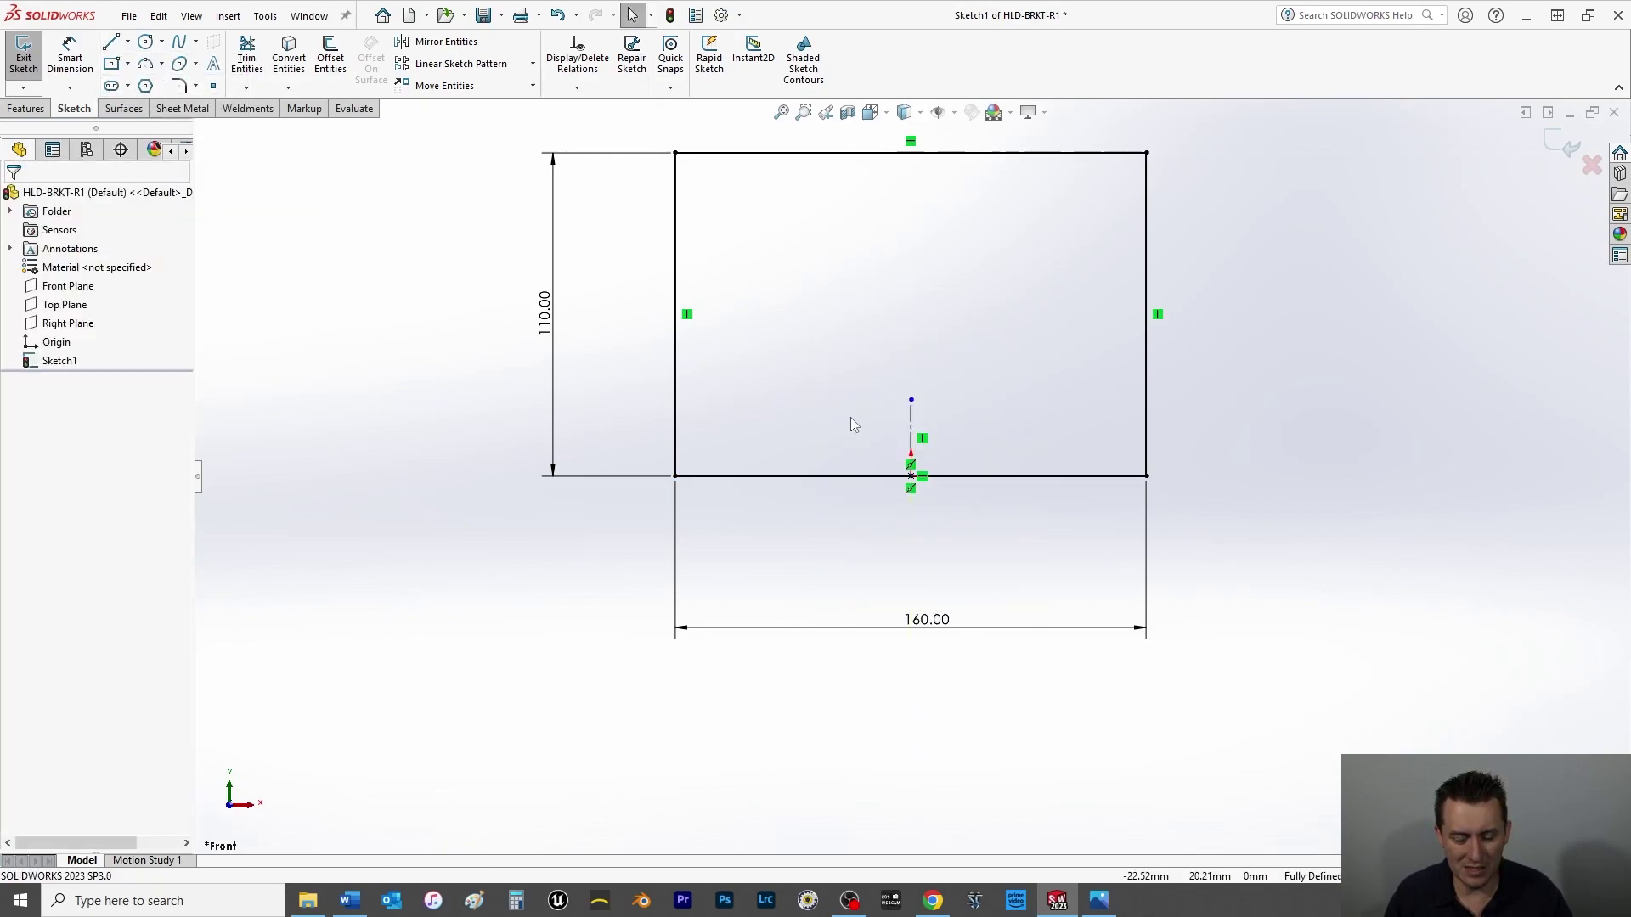
# - Dimension the vertical centerline's length to 40 mm
pyautogui.click(69, 56)
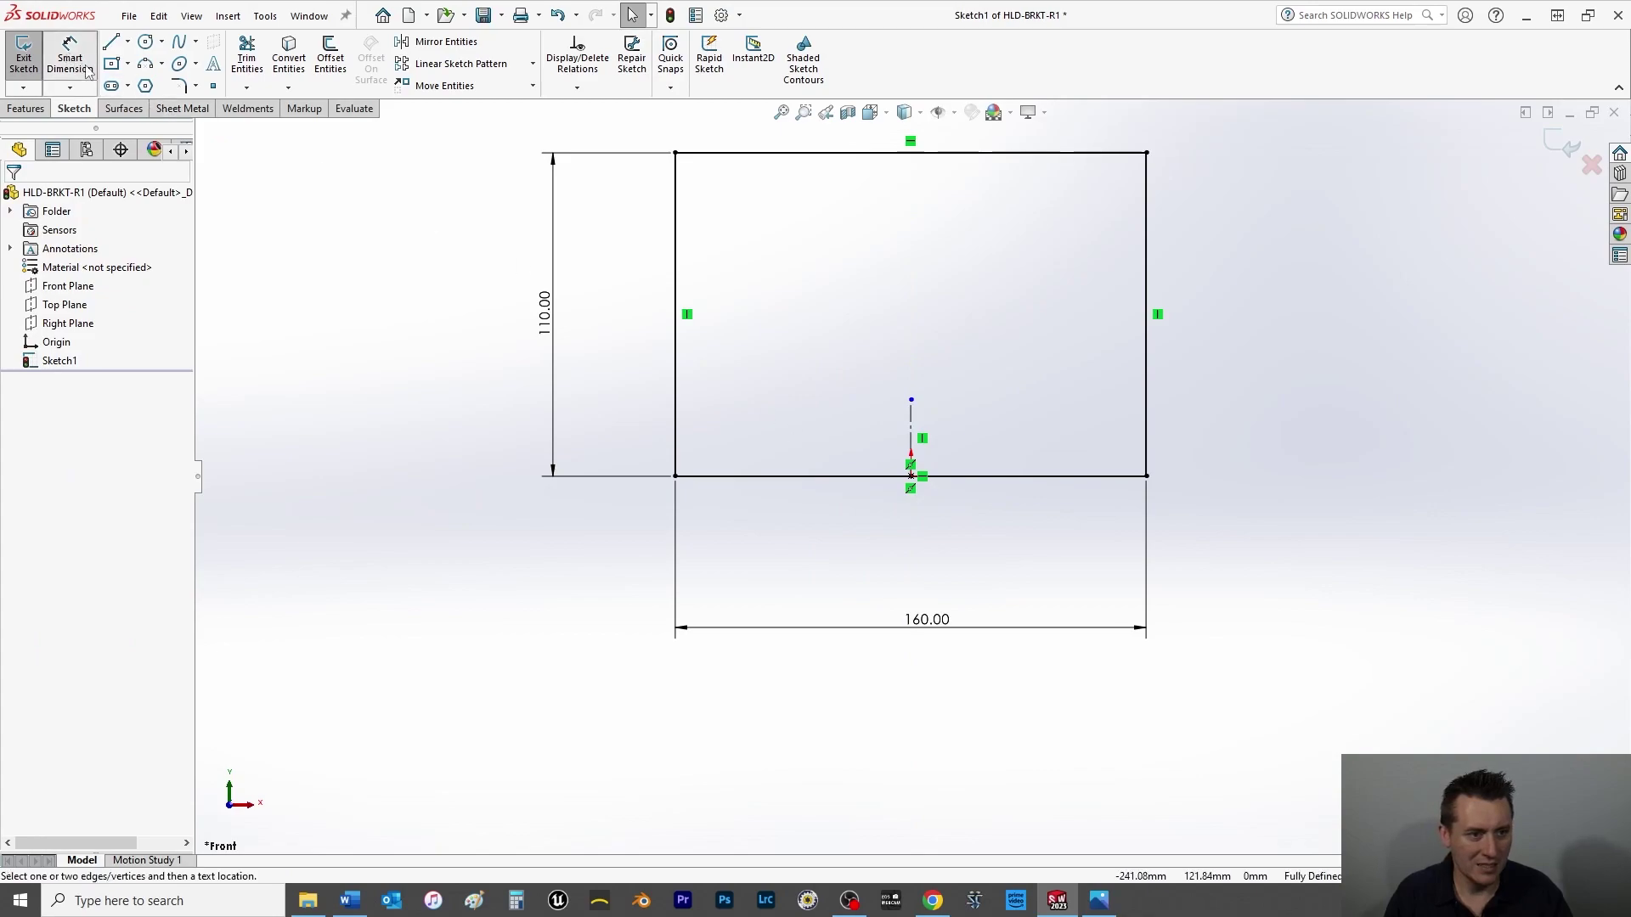
pyautogui.click(912, 427)
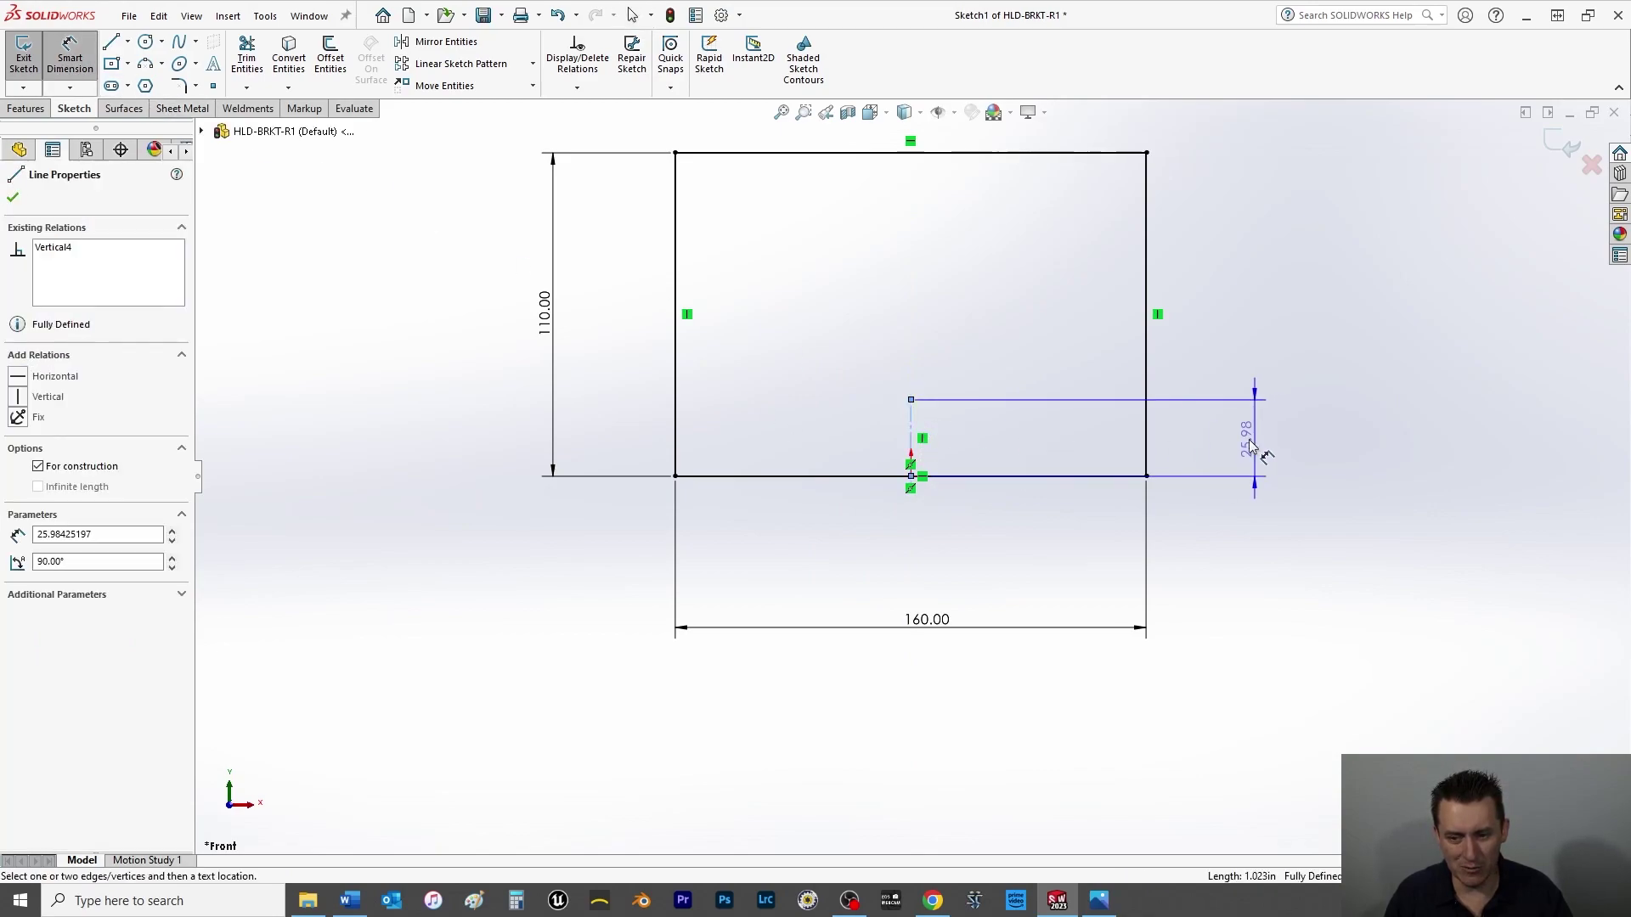
pyautogui.click(643, 448)
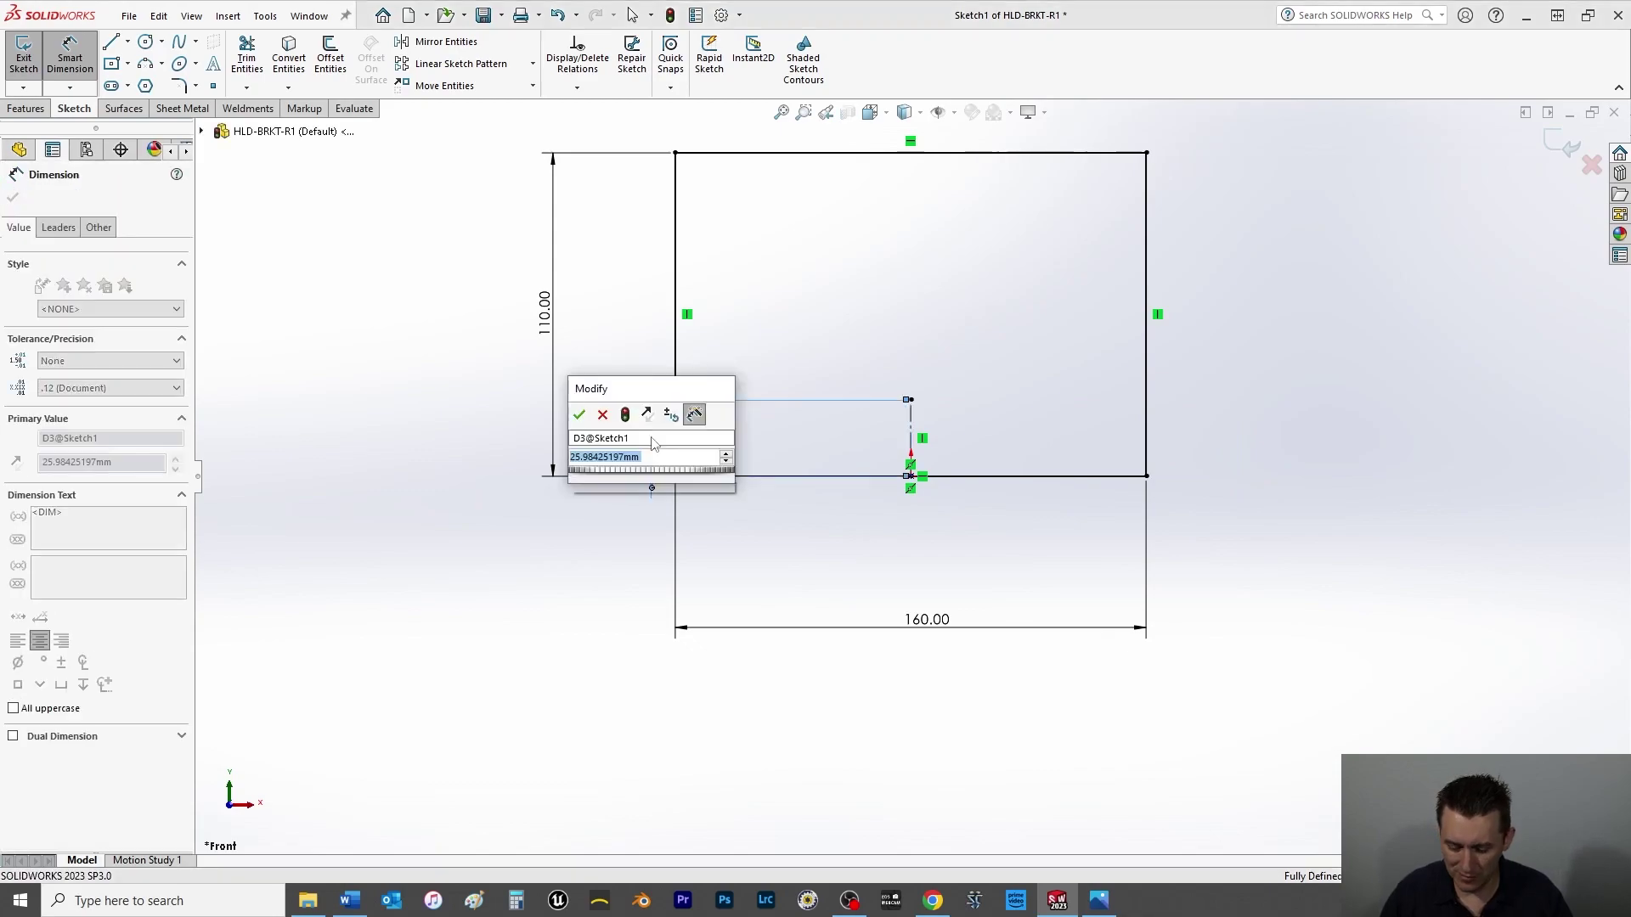
pyautogui.write('40')
pyautogui.press('Return')
# - Reposition the 40 mm dimension outside the rectangle's right side and the 110 mm dimension farther out from its left side
pyautogui.moveTo(629, 433); pyautogui.dragTo(1235, 429)
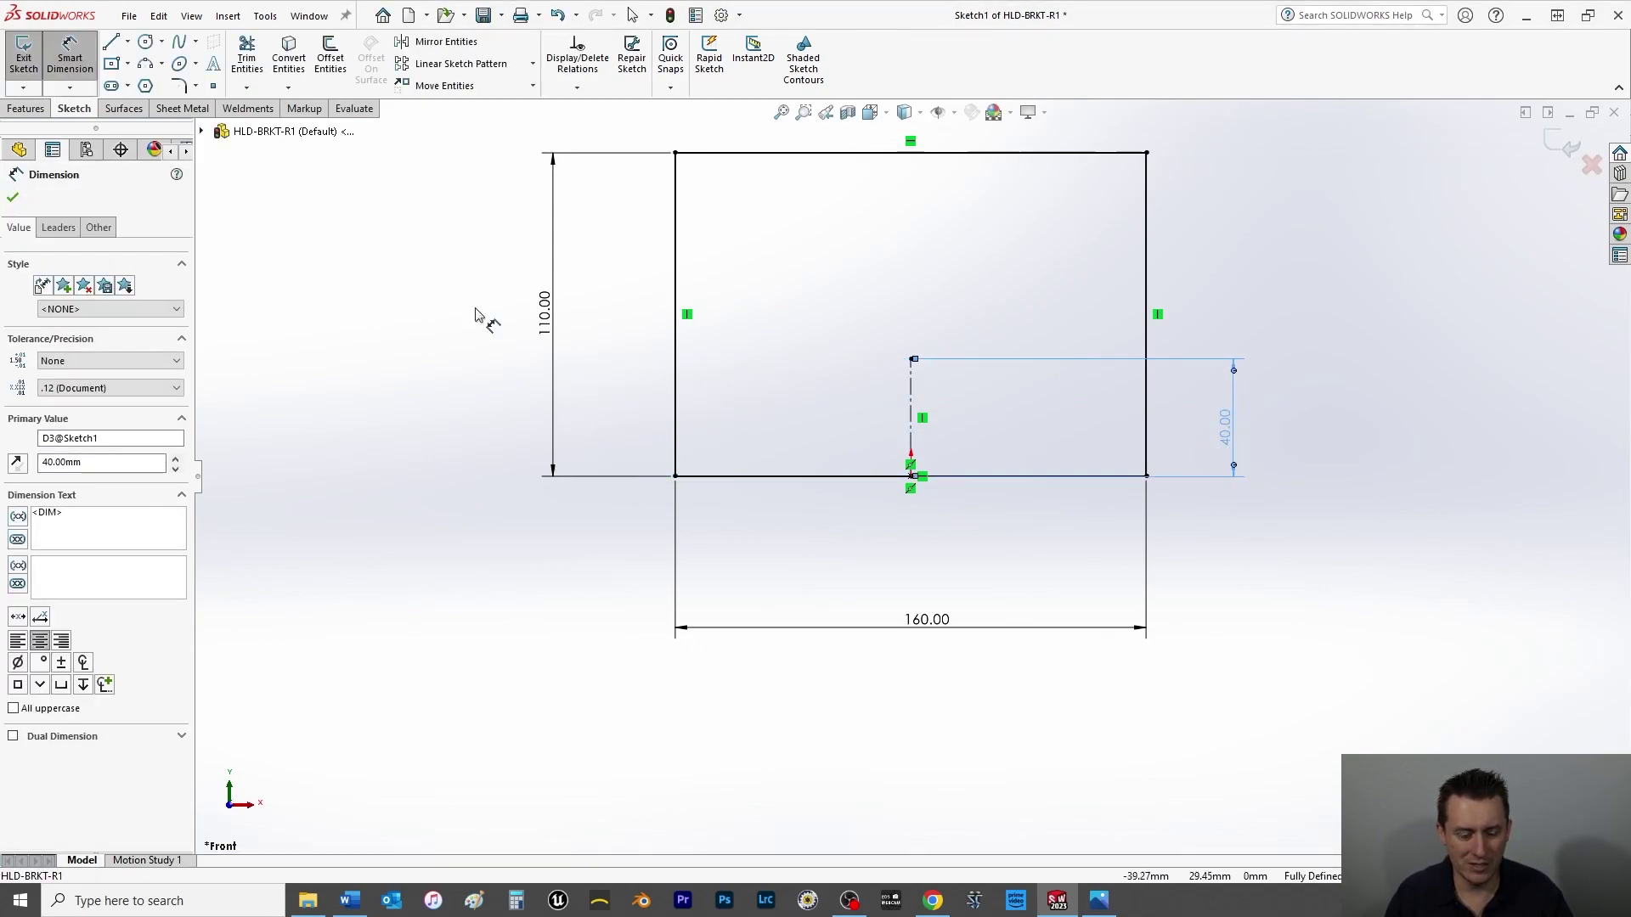
pyautogui.moveTo(553, 339); pyautogui.dragTo(487, 323)
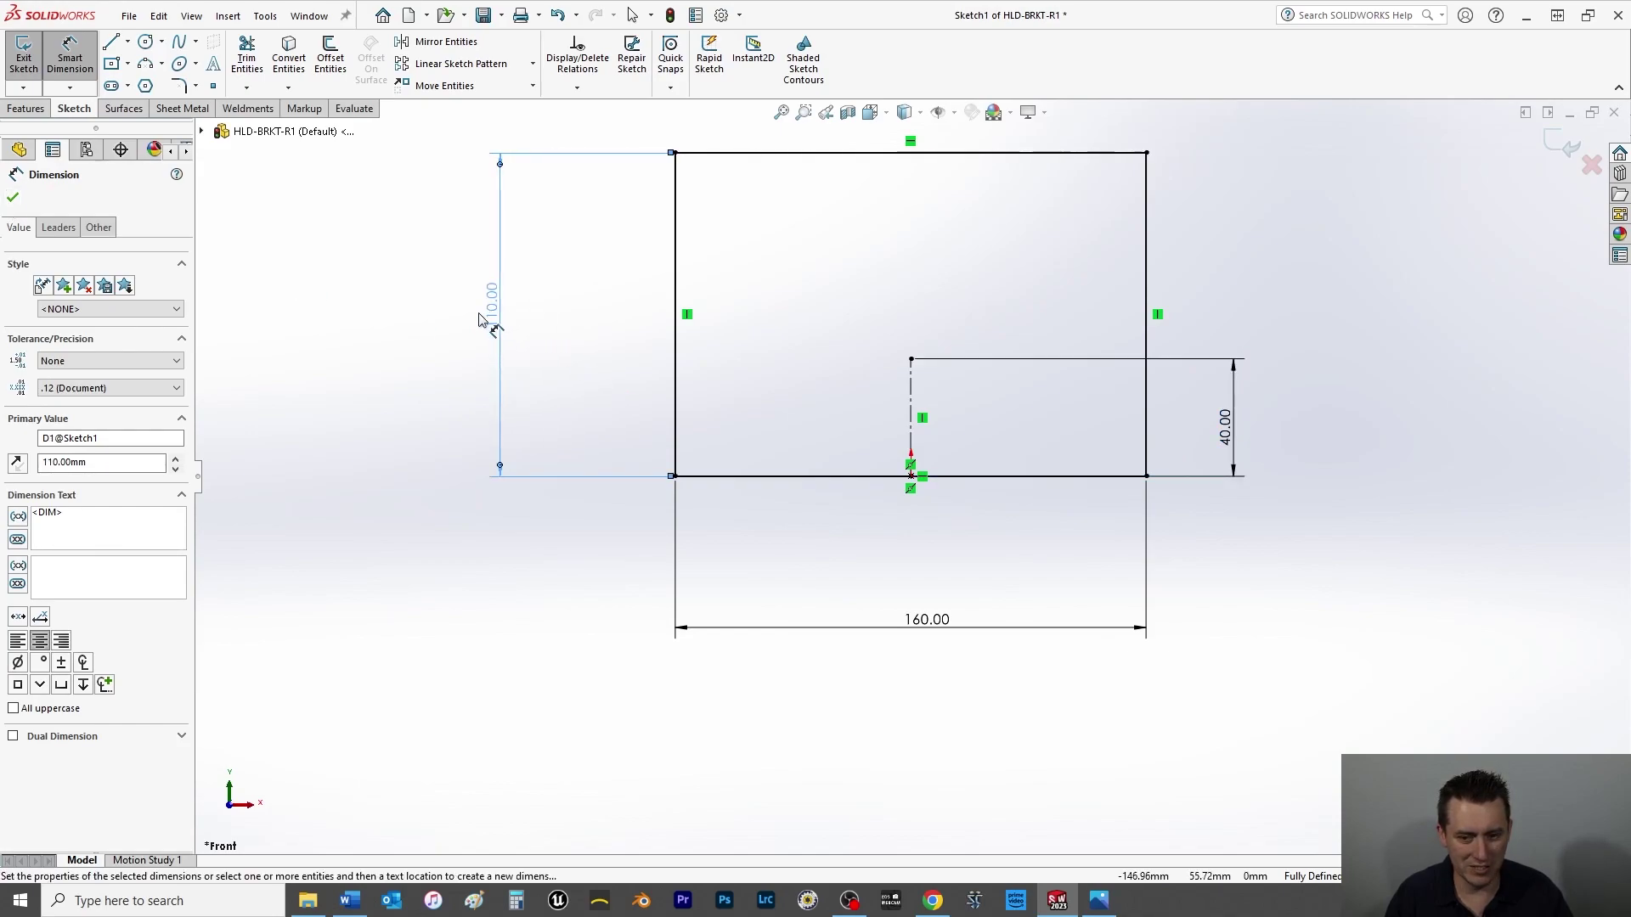
pyautogui.click(12, 198)
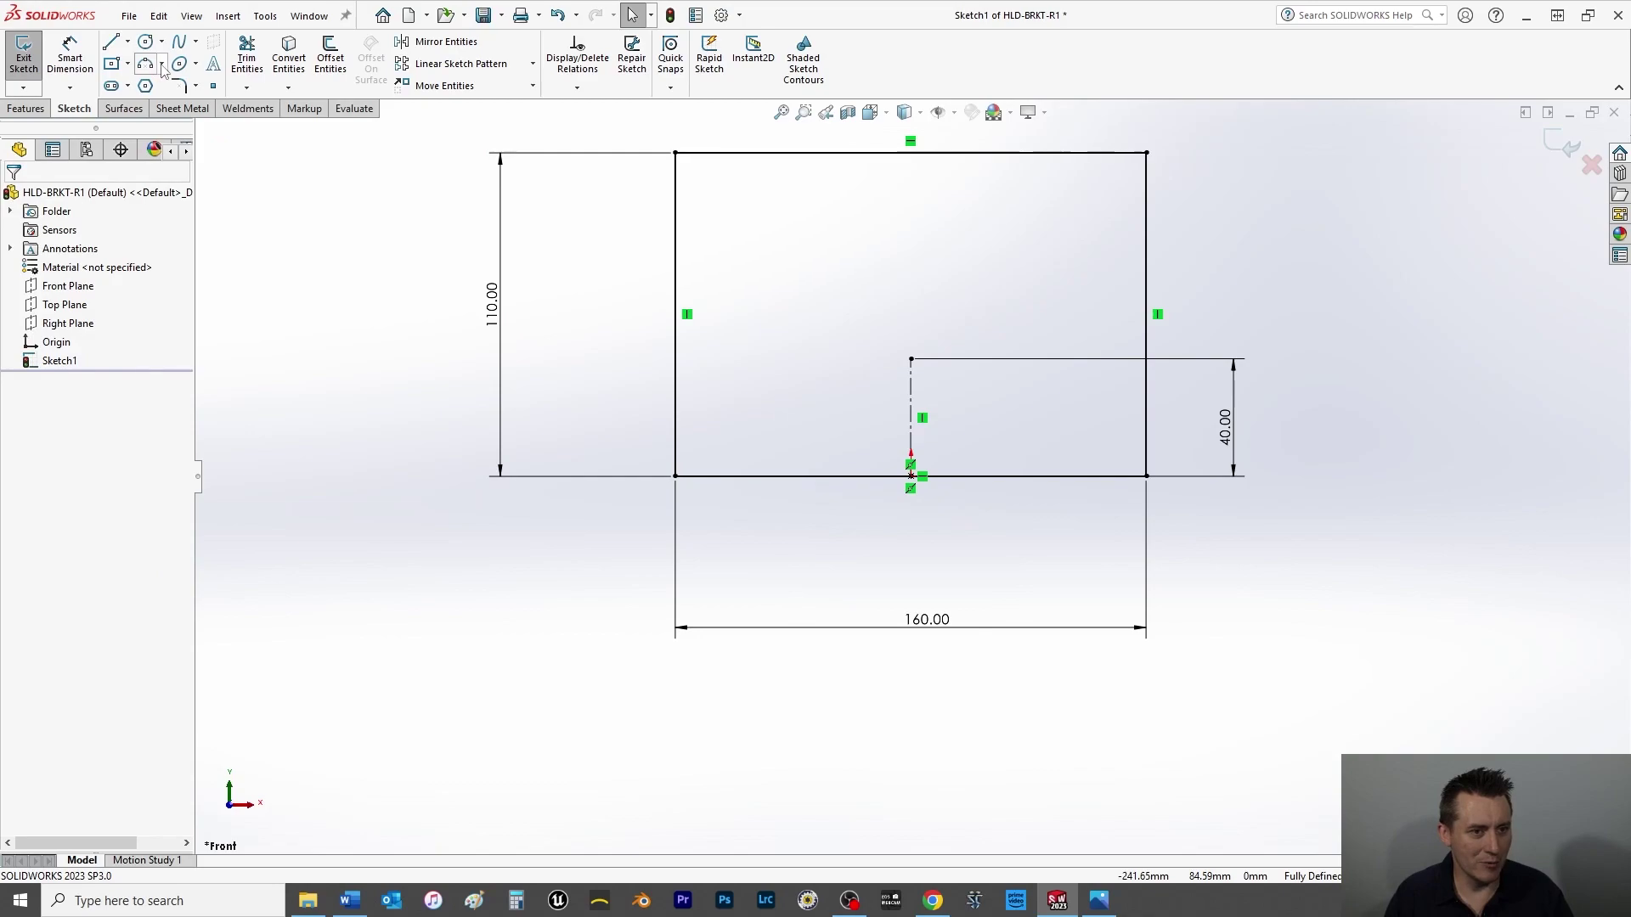
# - Draw a three-point arc of about 39 mm radius with both ends on the rectangle's bottom edge, bulging upward over the centerline
pyautogui.click(161, 64)
pyautogui.click(150, 128)
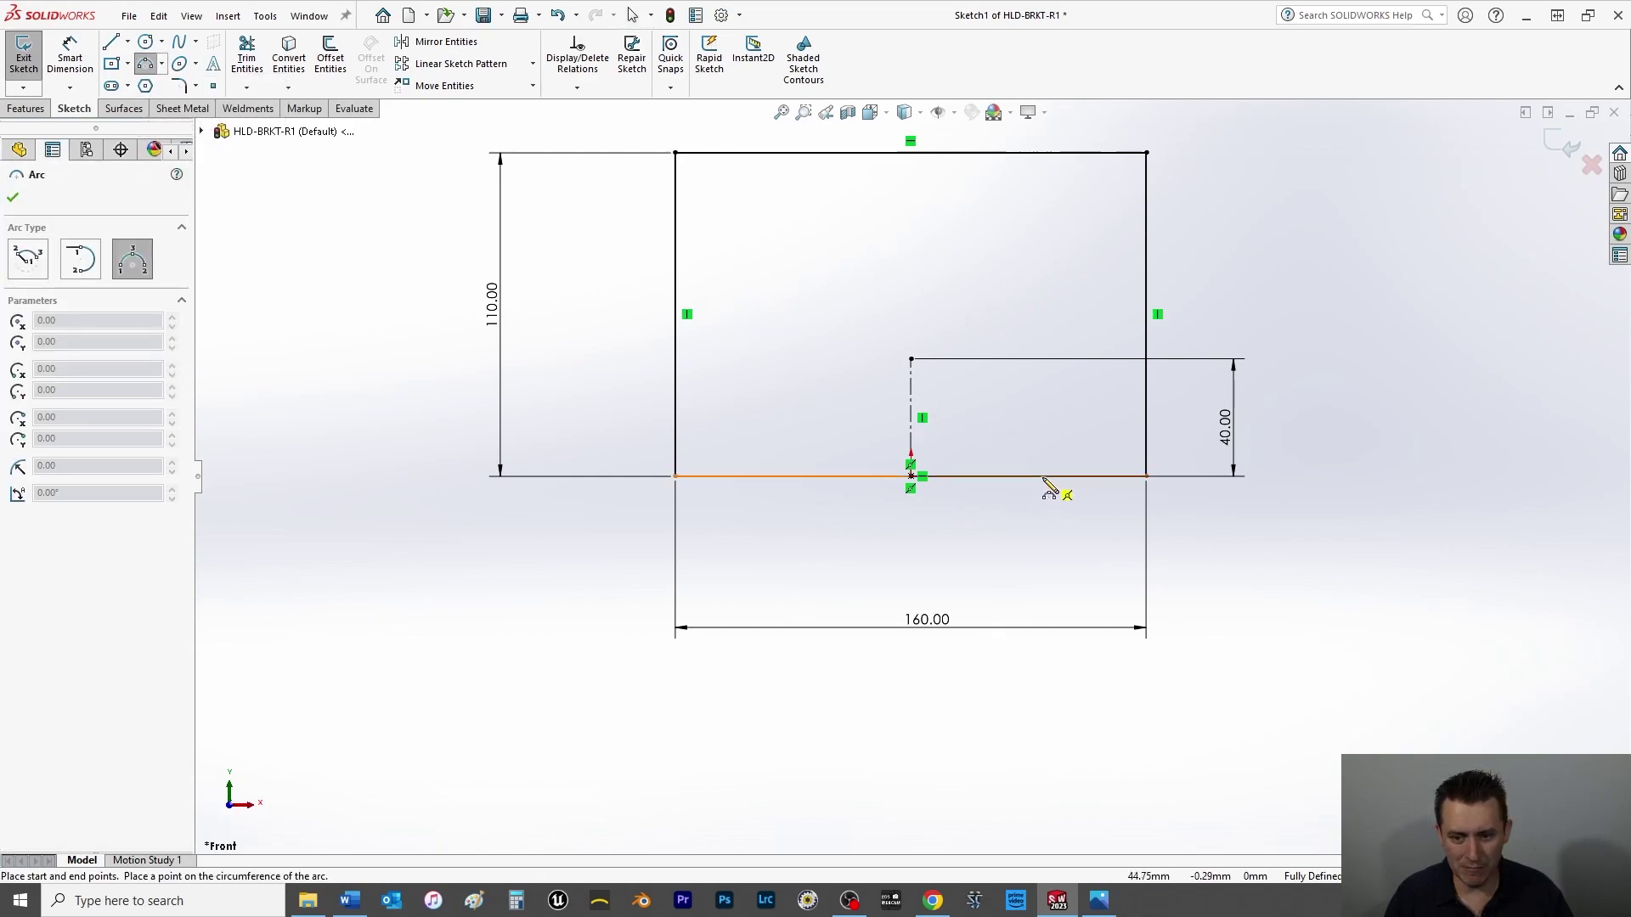
pyautogui.click(1041, 476)
pyautogui.click(835, 476)
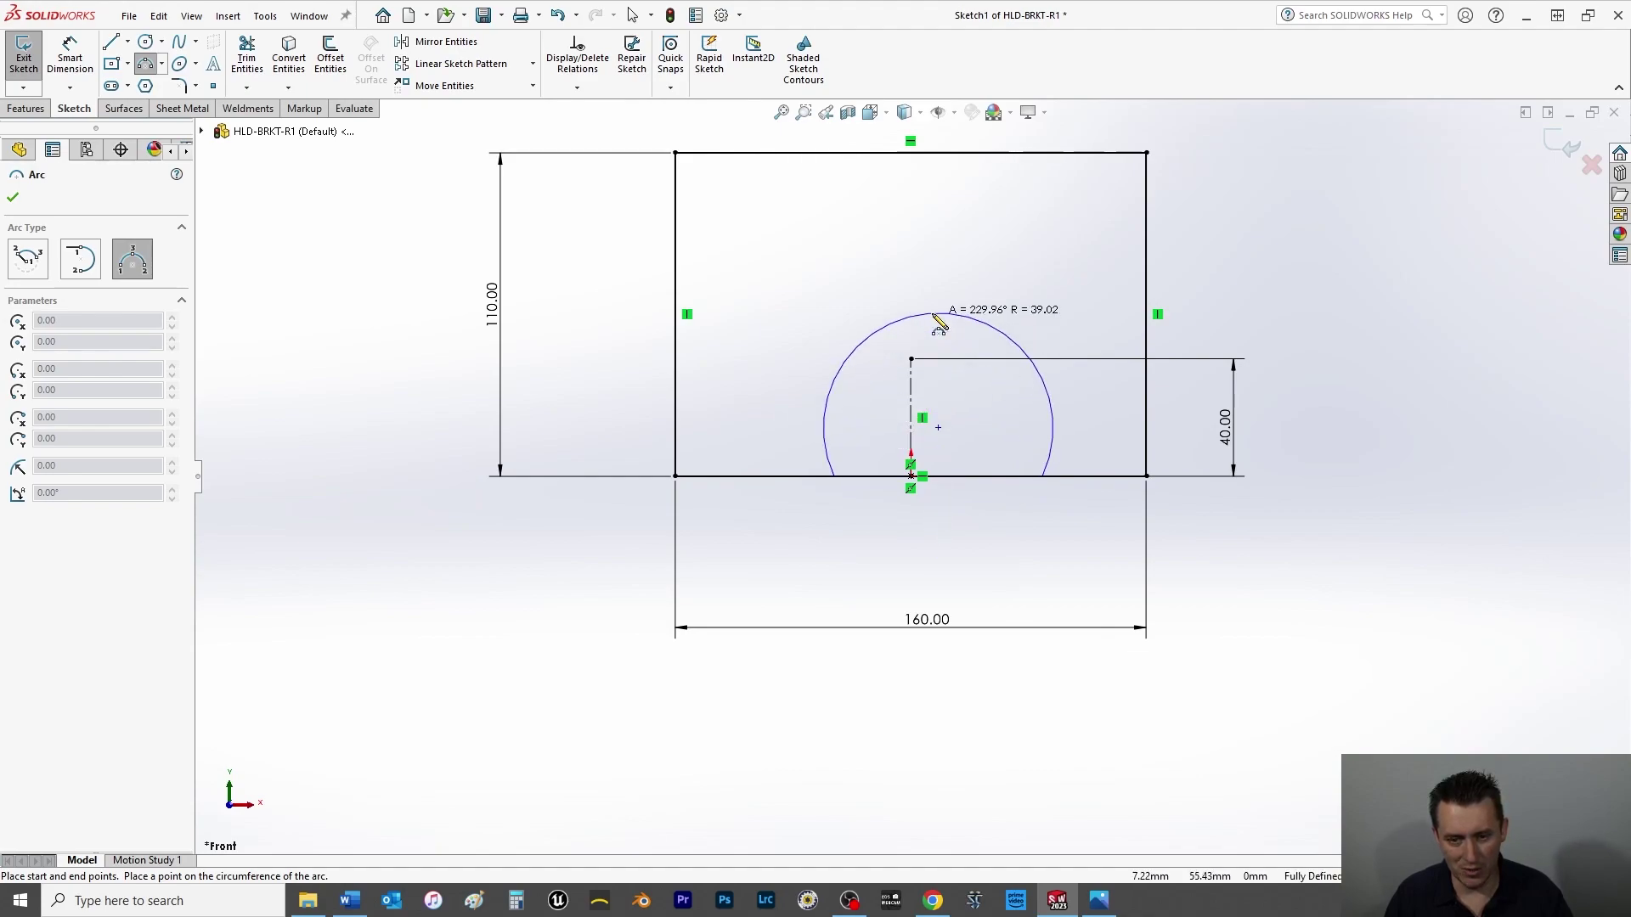
pyautogui.click(939, 321)
pyautogui.rightClick(856, 273)
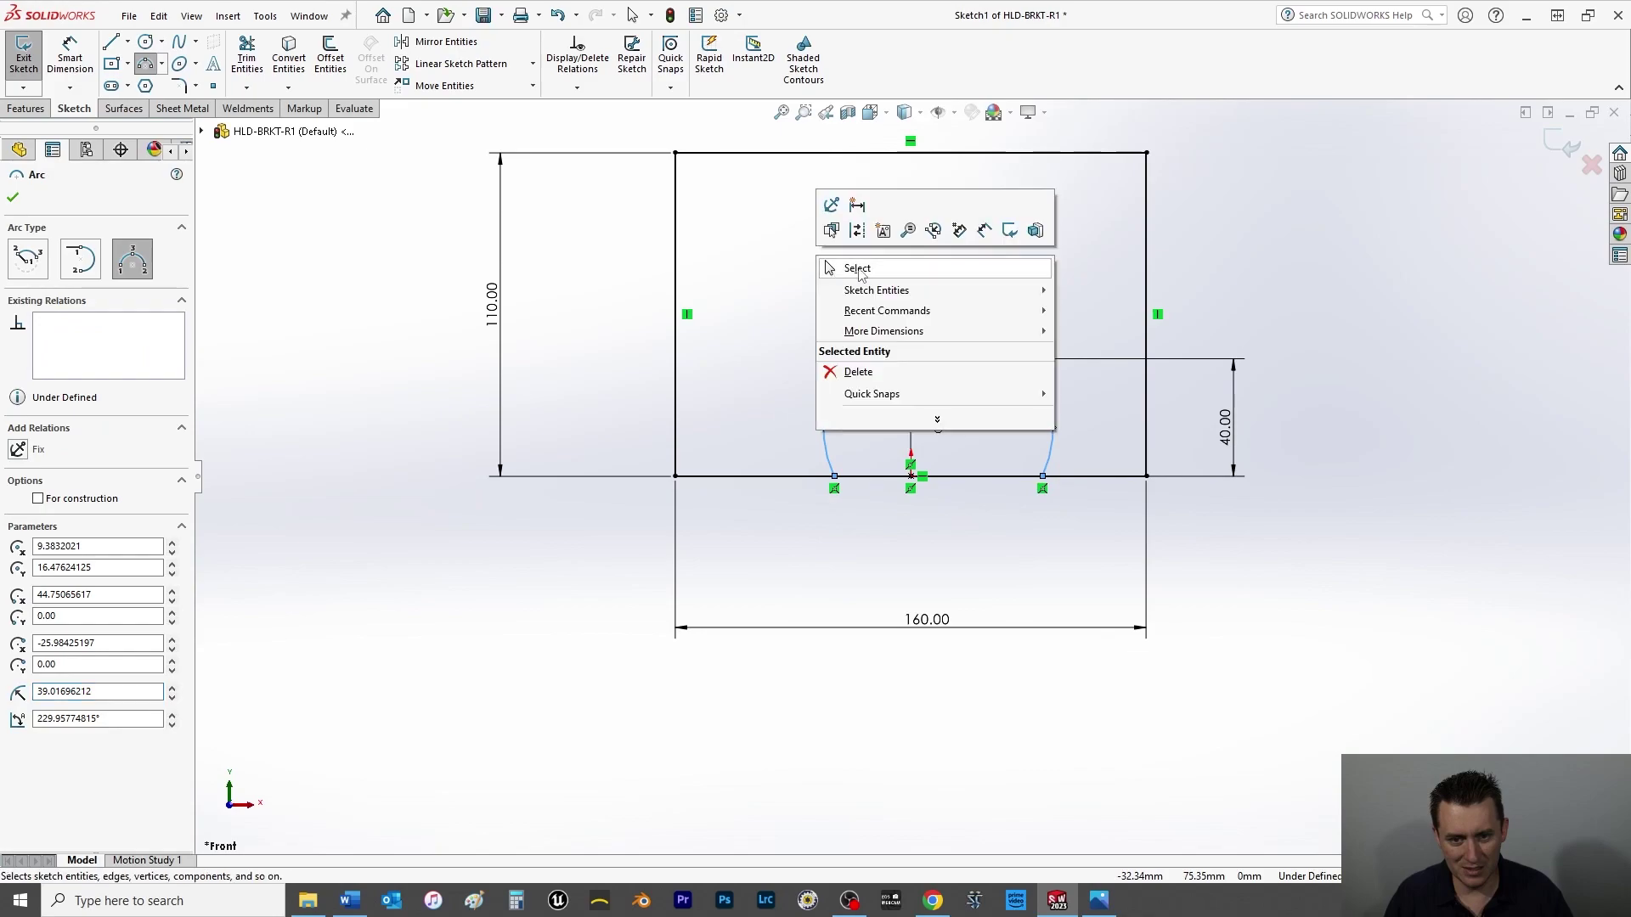
pyautogui.click(858, 277)
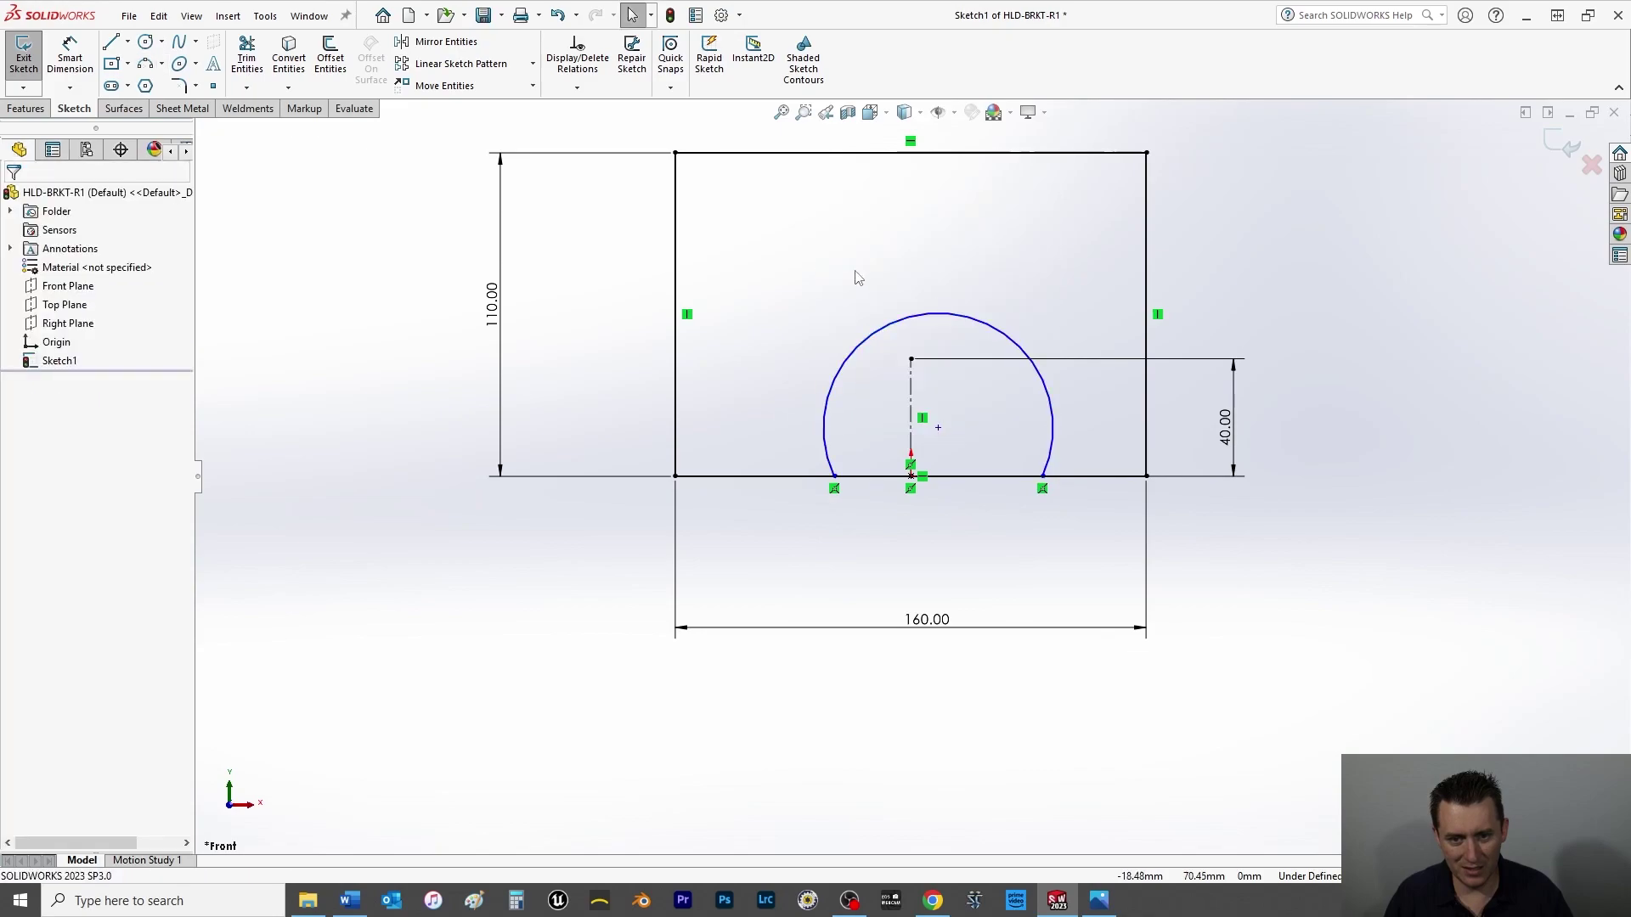
# - Make the arc's midpoint coincident with the centerline's upper end, and move the arc's left end outward to about 49 mm from the origin
pyautogui.click(938, 315)
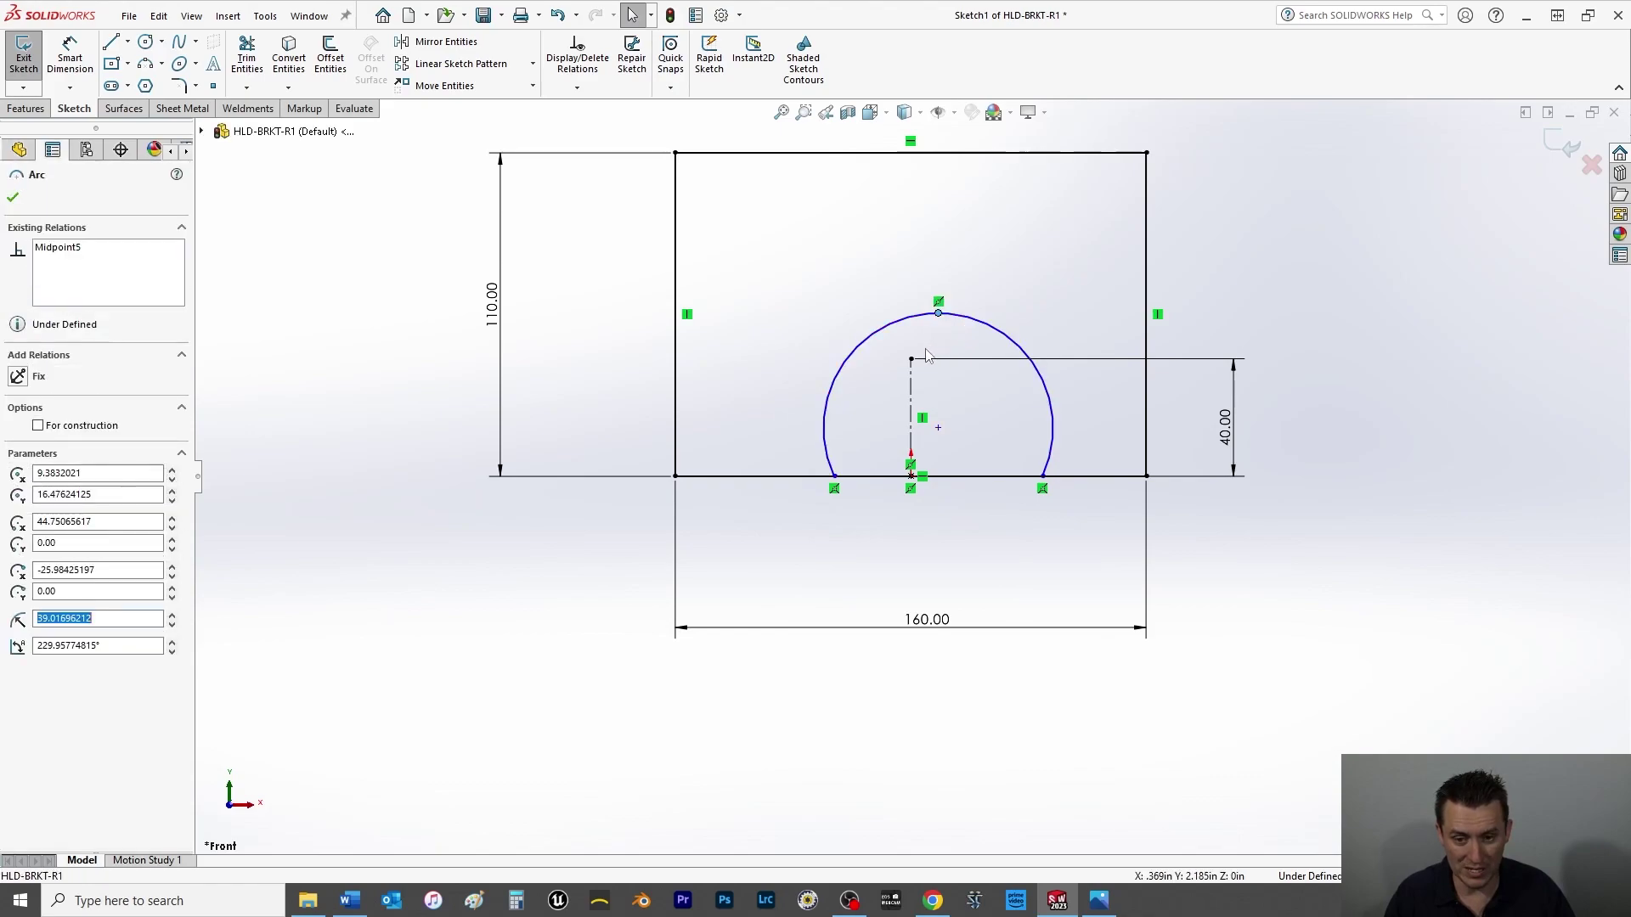
pyautogui.click(911, 361)
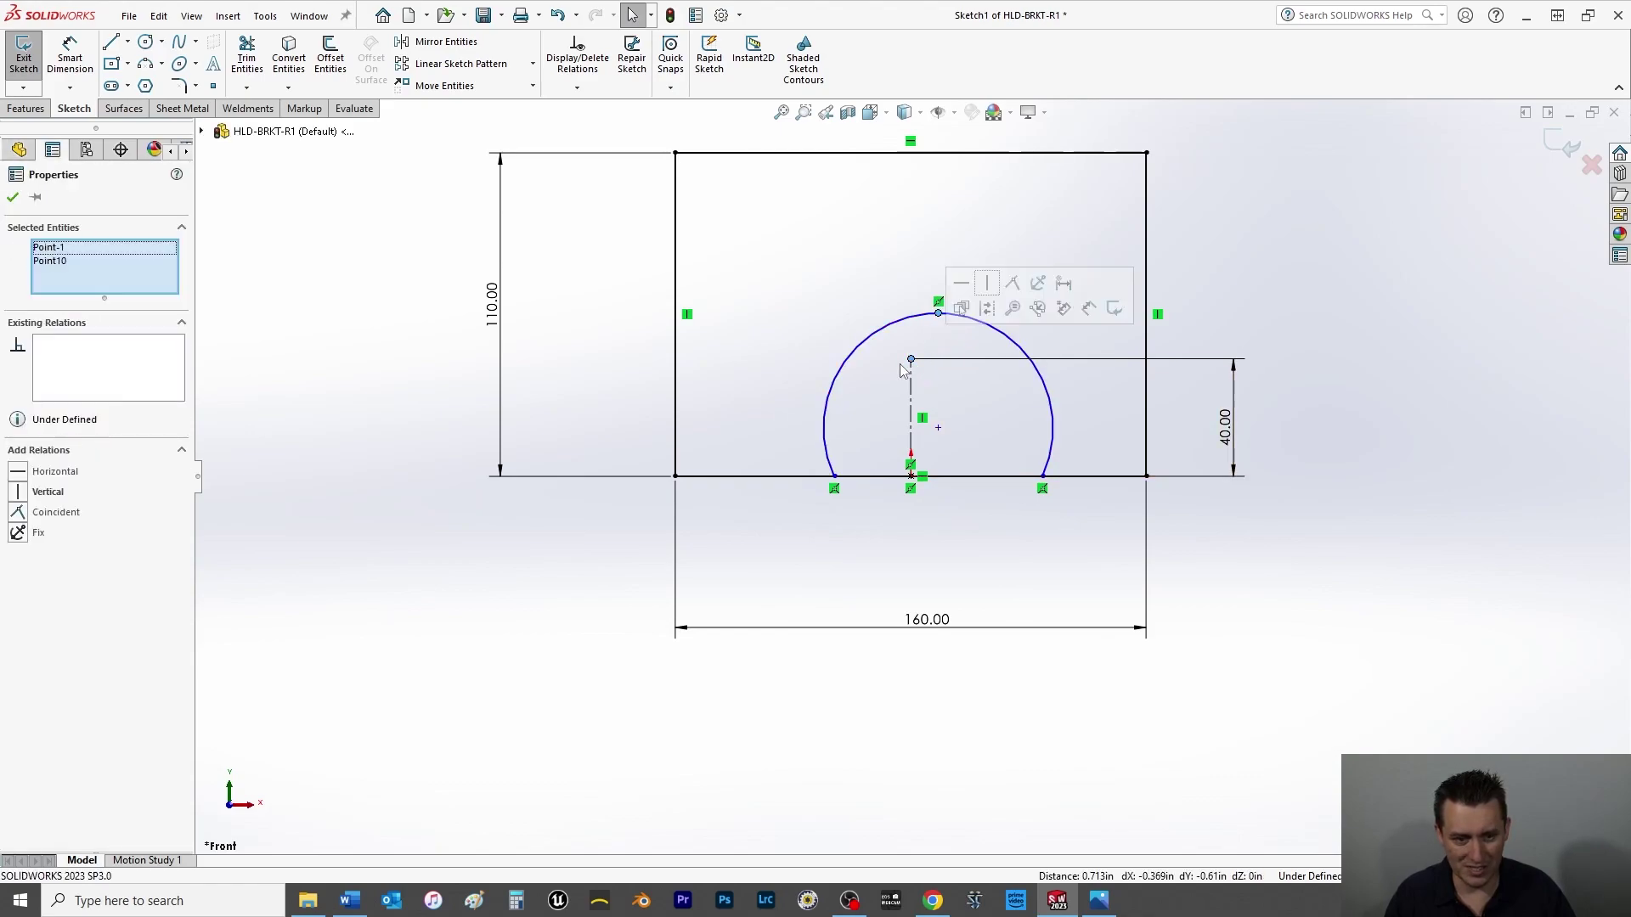
pyautogui.click(19, 514)
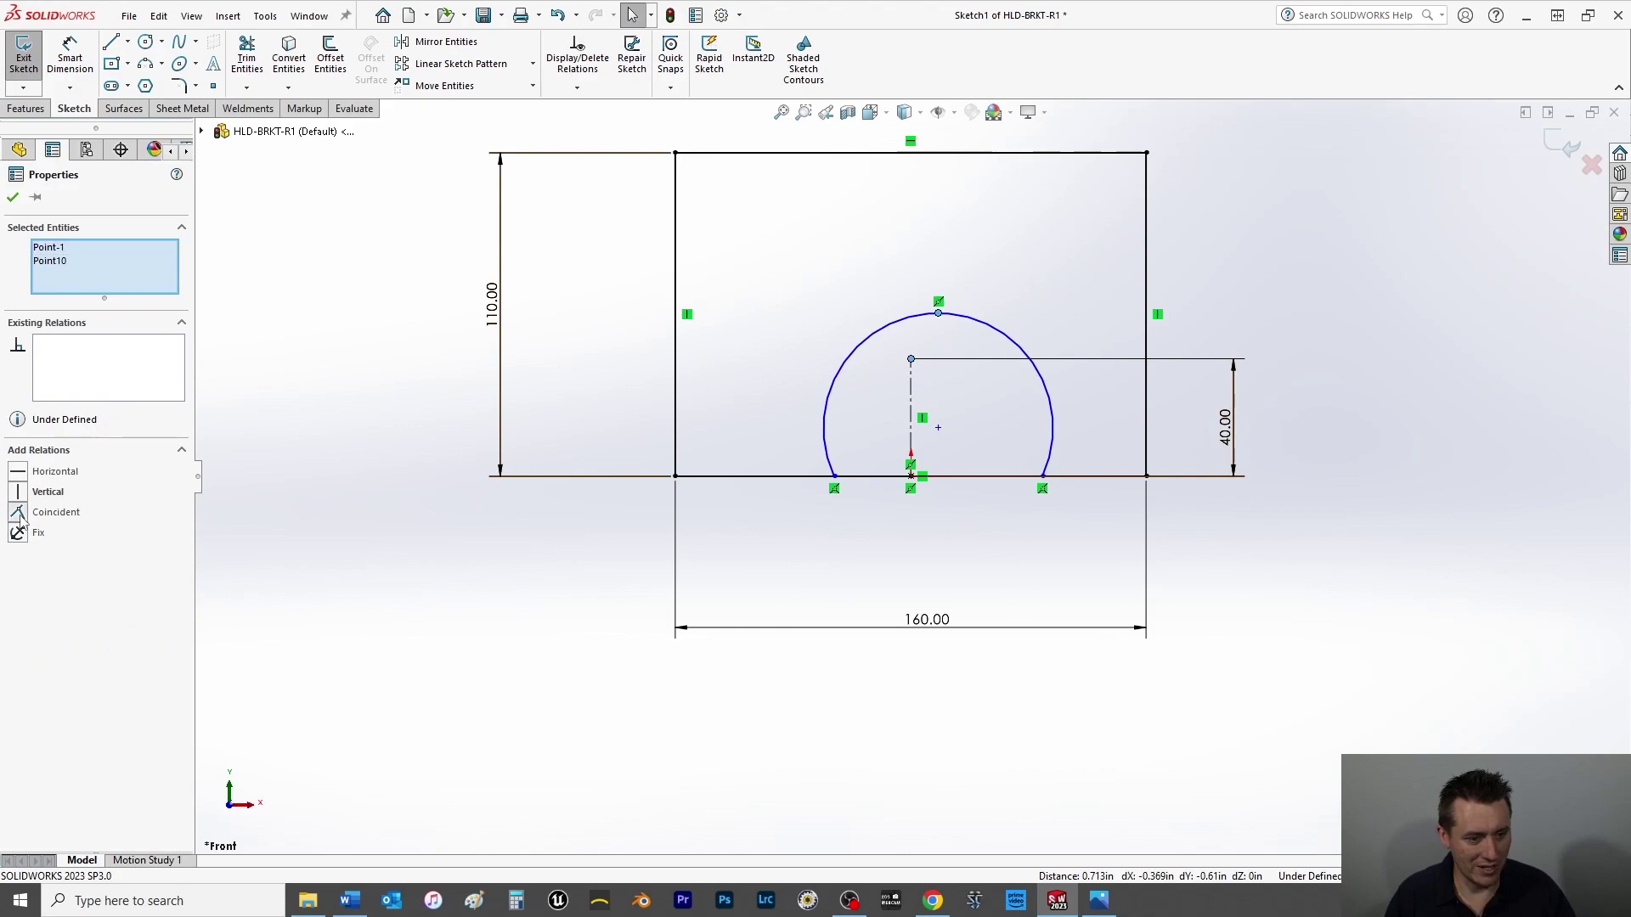
pyautogui.click(13, 198)
pyautogui.moveTo(863, 483); pyautogui.dragTo(767, 484)
pyautogui.click(13, 198)
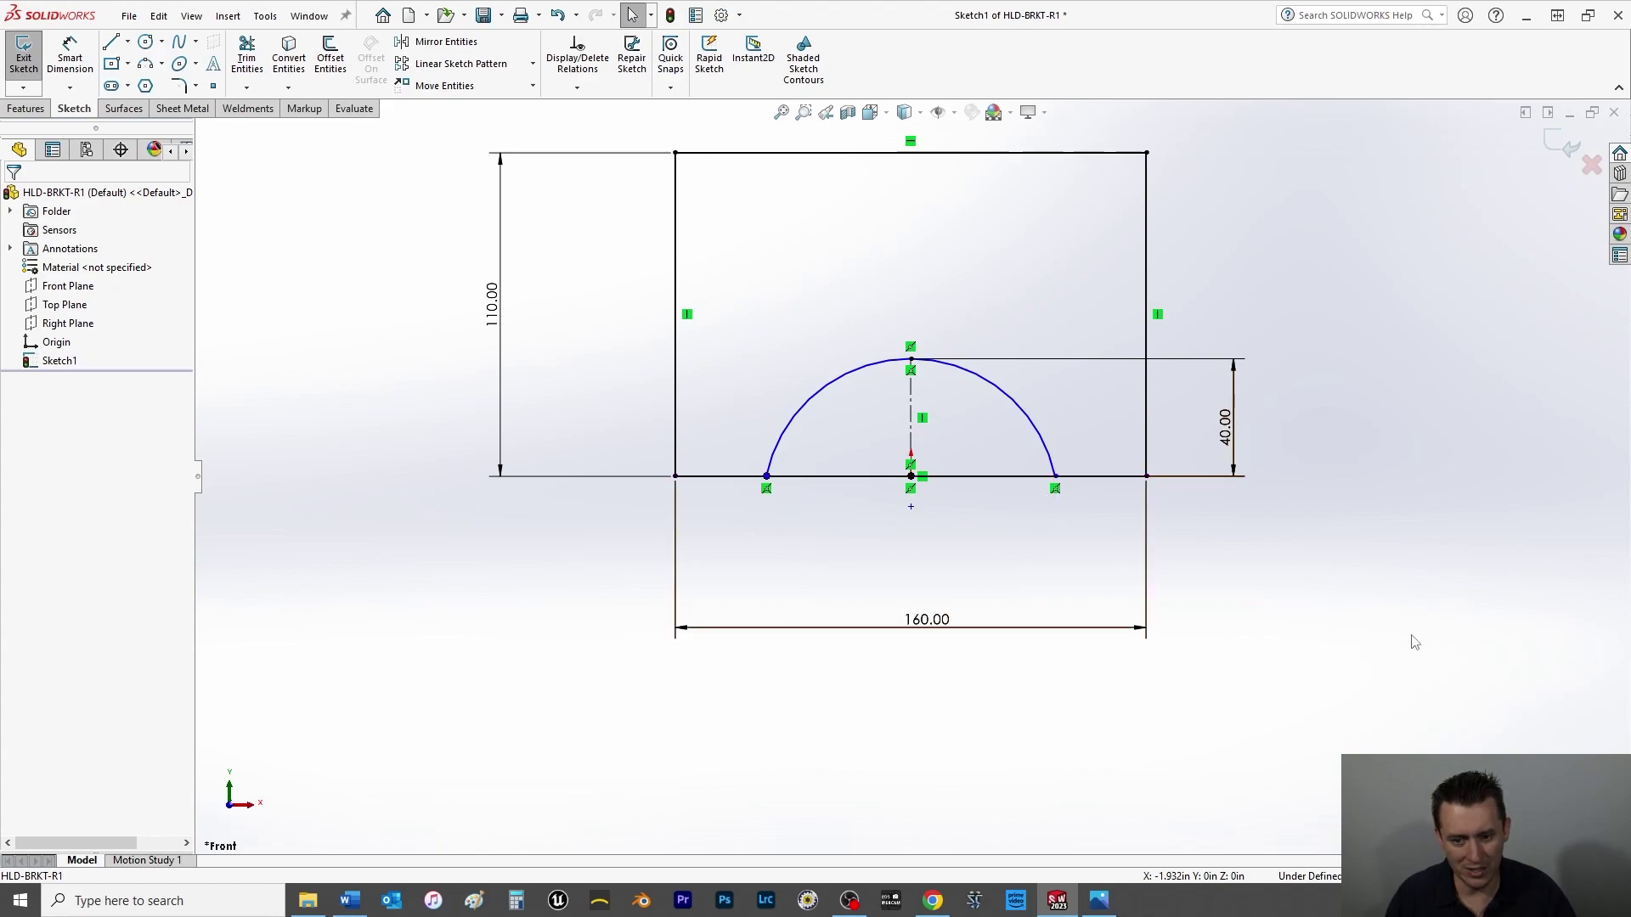
# - Make the arc's center point coincident with the centerline's lower end on the rectangle's bottom edge
pyautogui.click(911, 507)
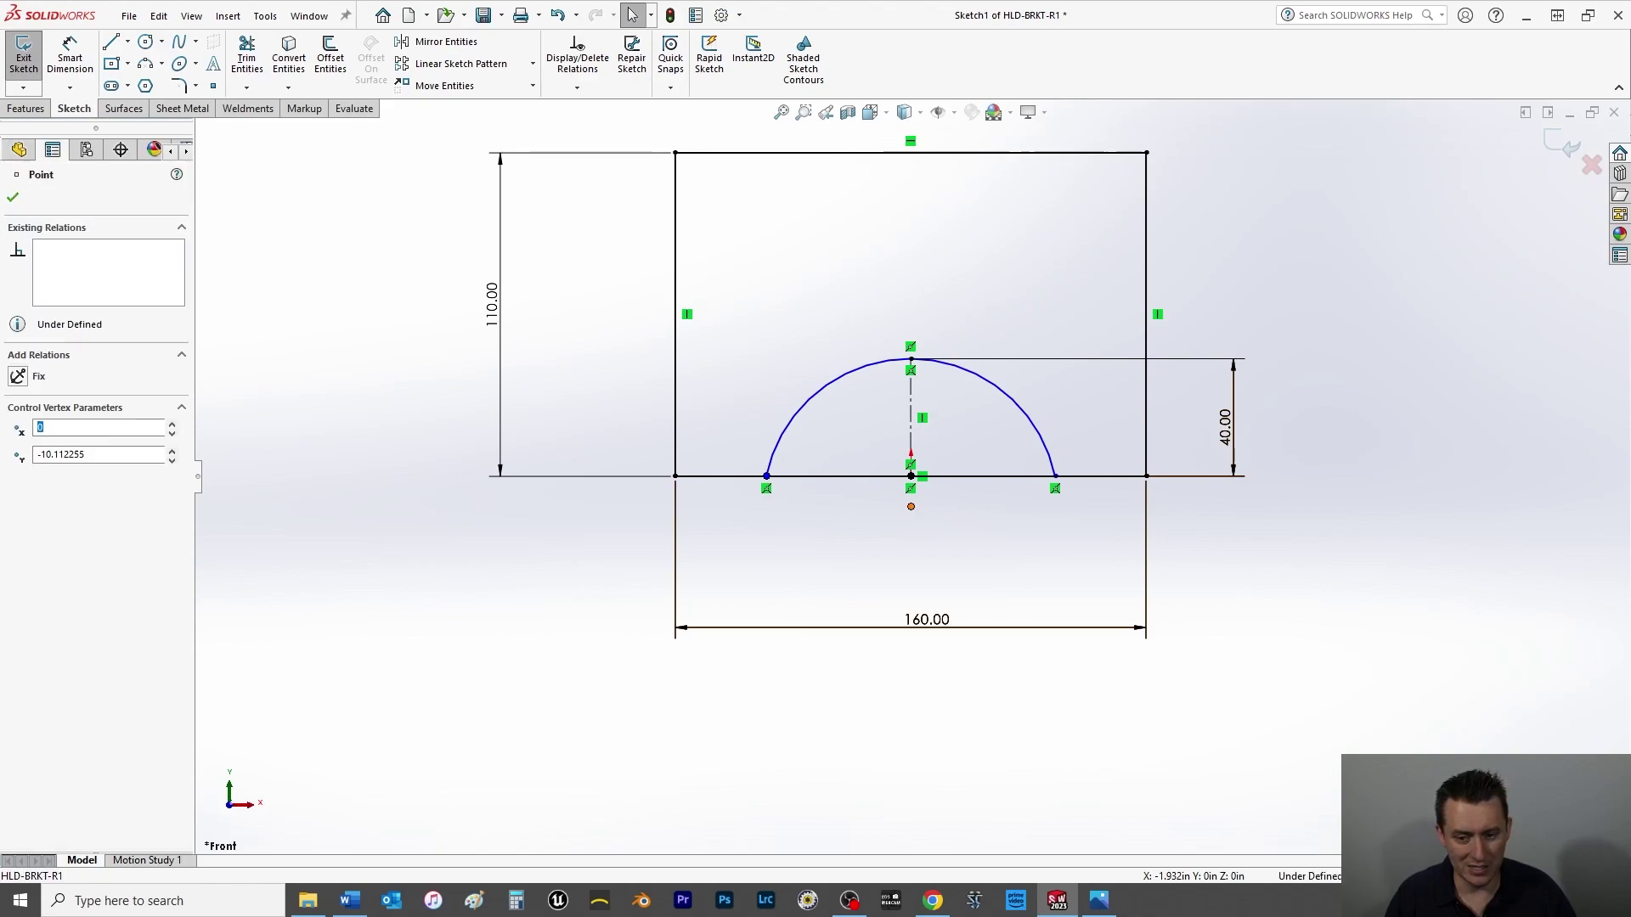
pyautogui.keyDown('ctrl'); pyautogui.click(912, 478); pyautogui.keyUp('ctrl')
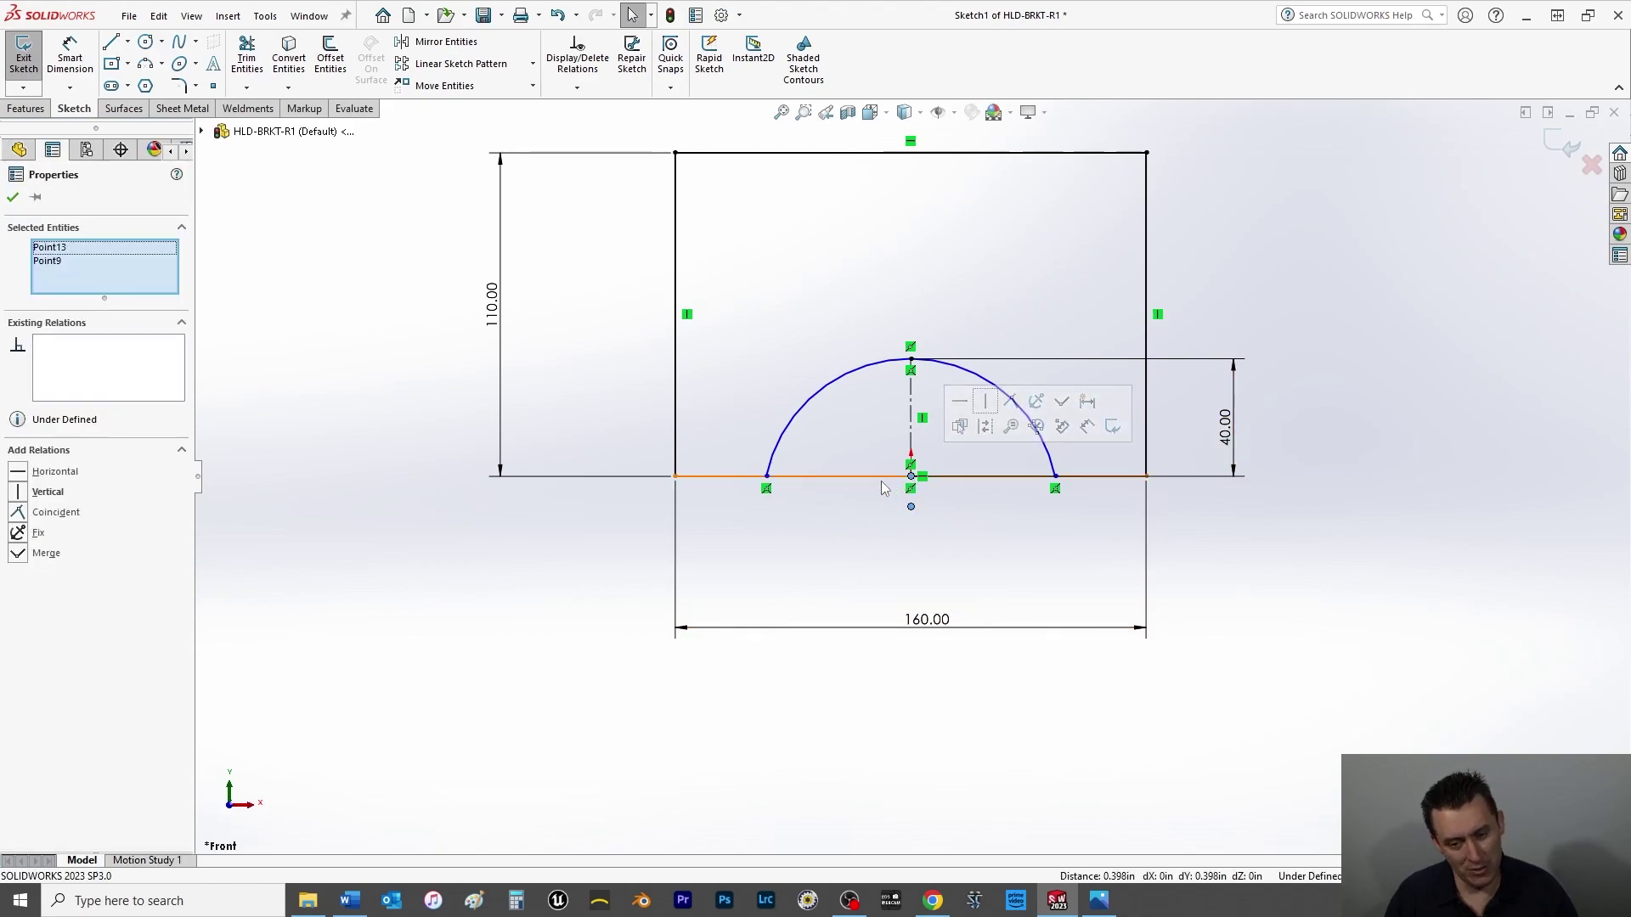
pyautogui.click(28, 511)
pyautogui.click(14, 198)
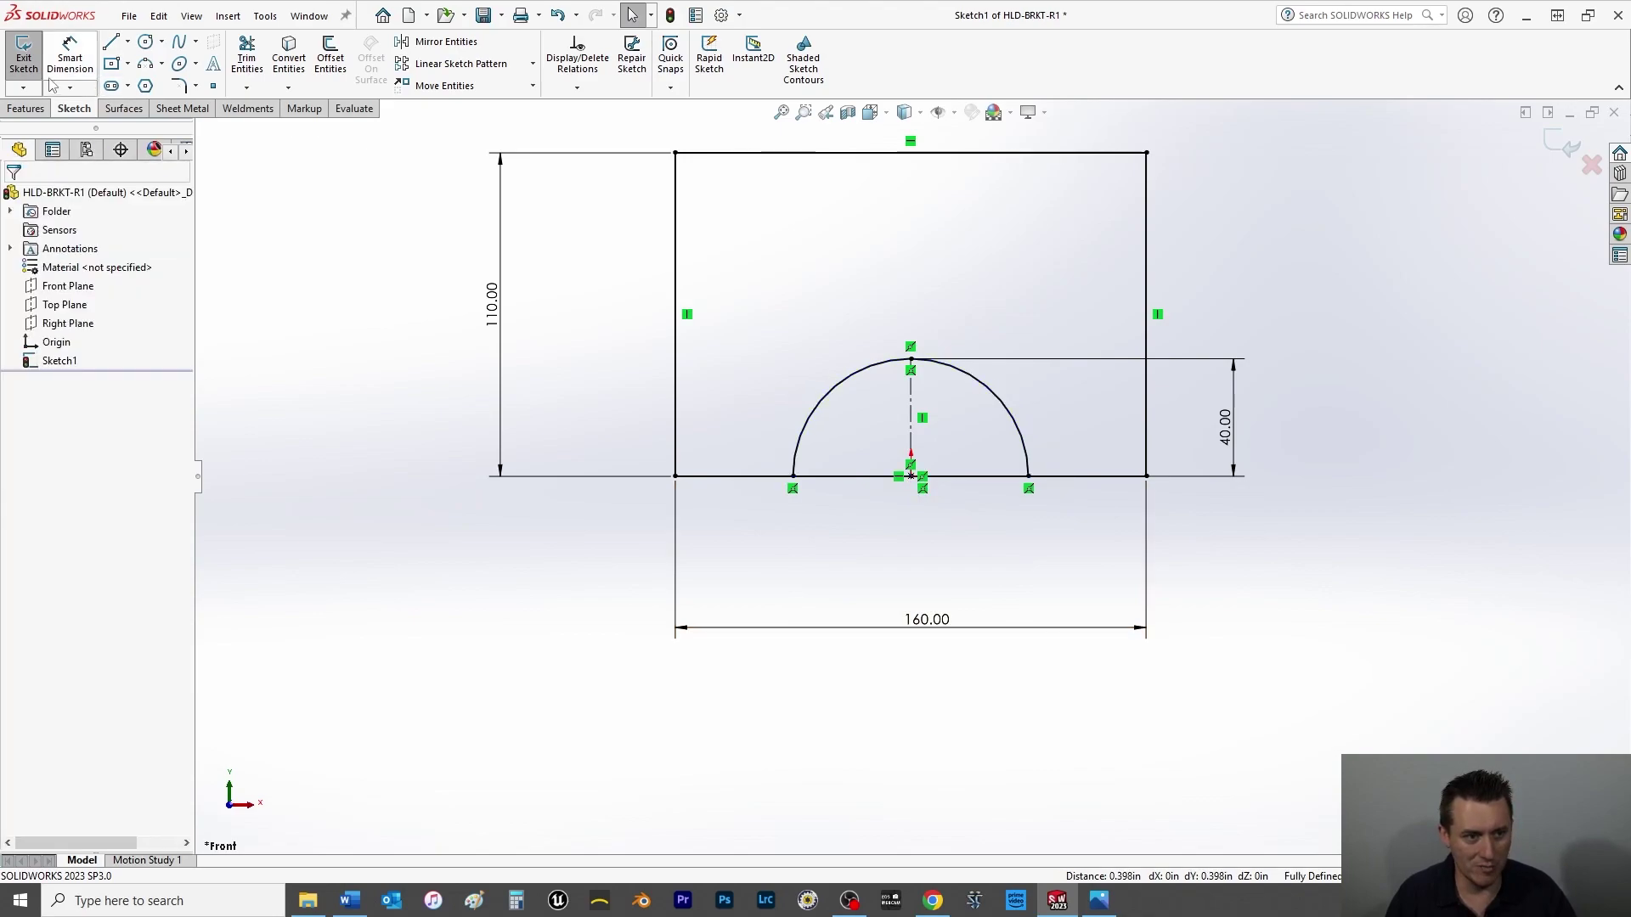
# - Add a driven dimension between the arc's two endpoints and place it just above the 160 mm dimension
pyautogui.press('d')
pyautogui.click(793, 476)
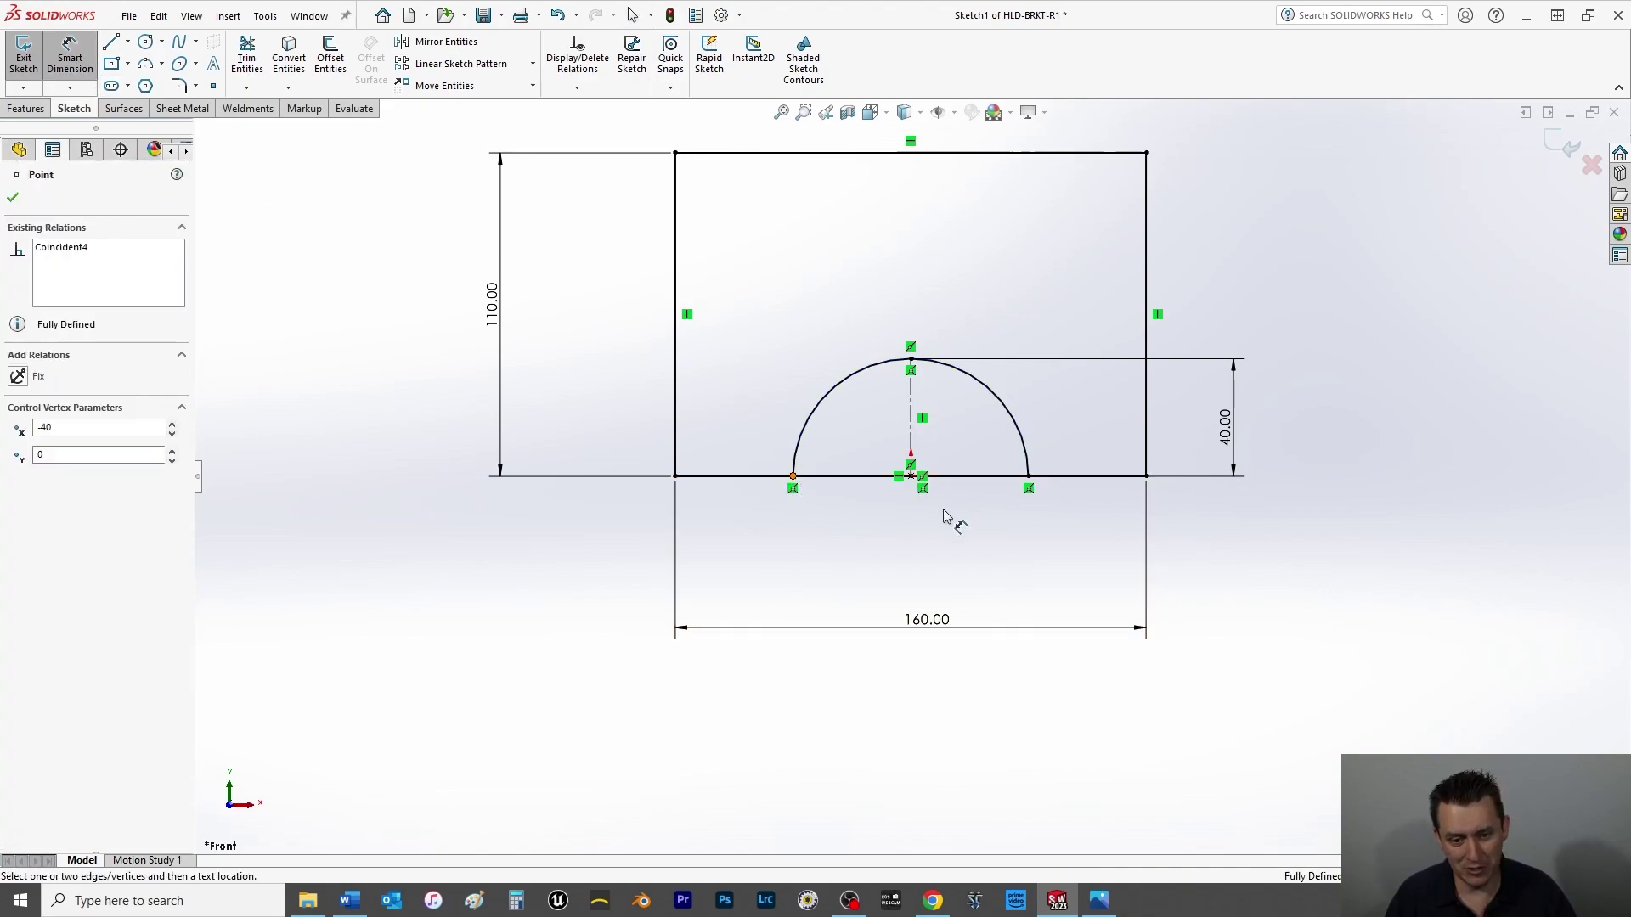
pyautogui.click(1029, 479)
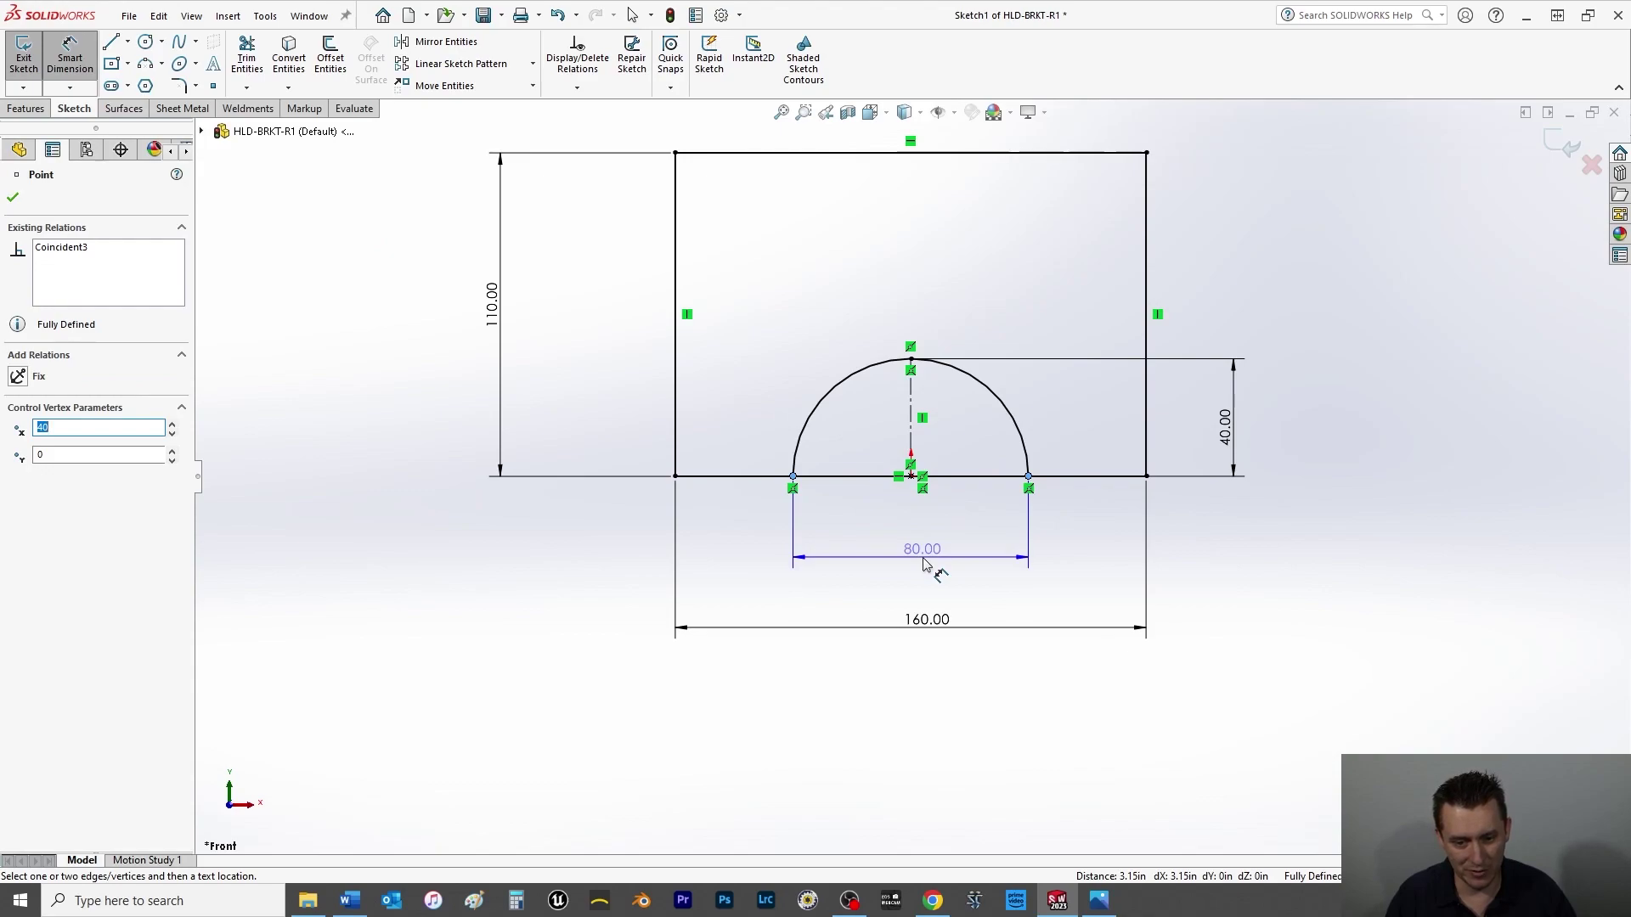
pyautogui.click(916, 552)
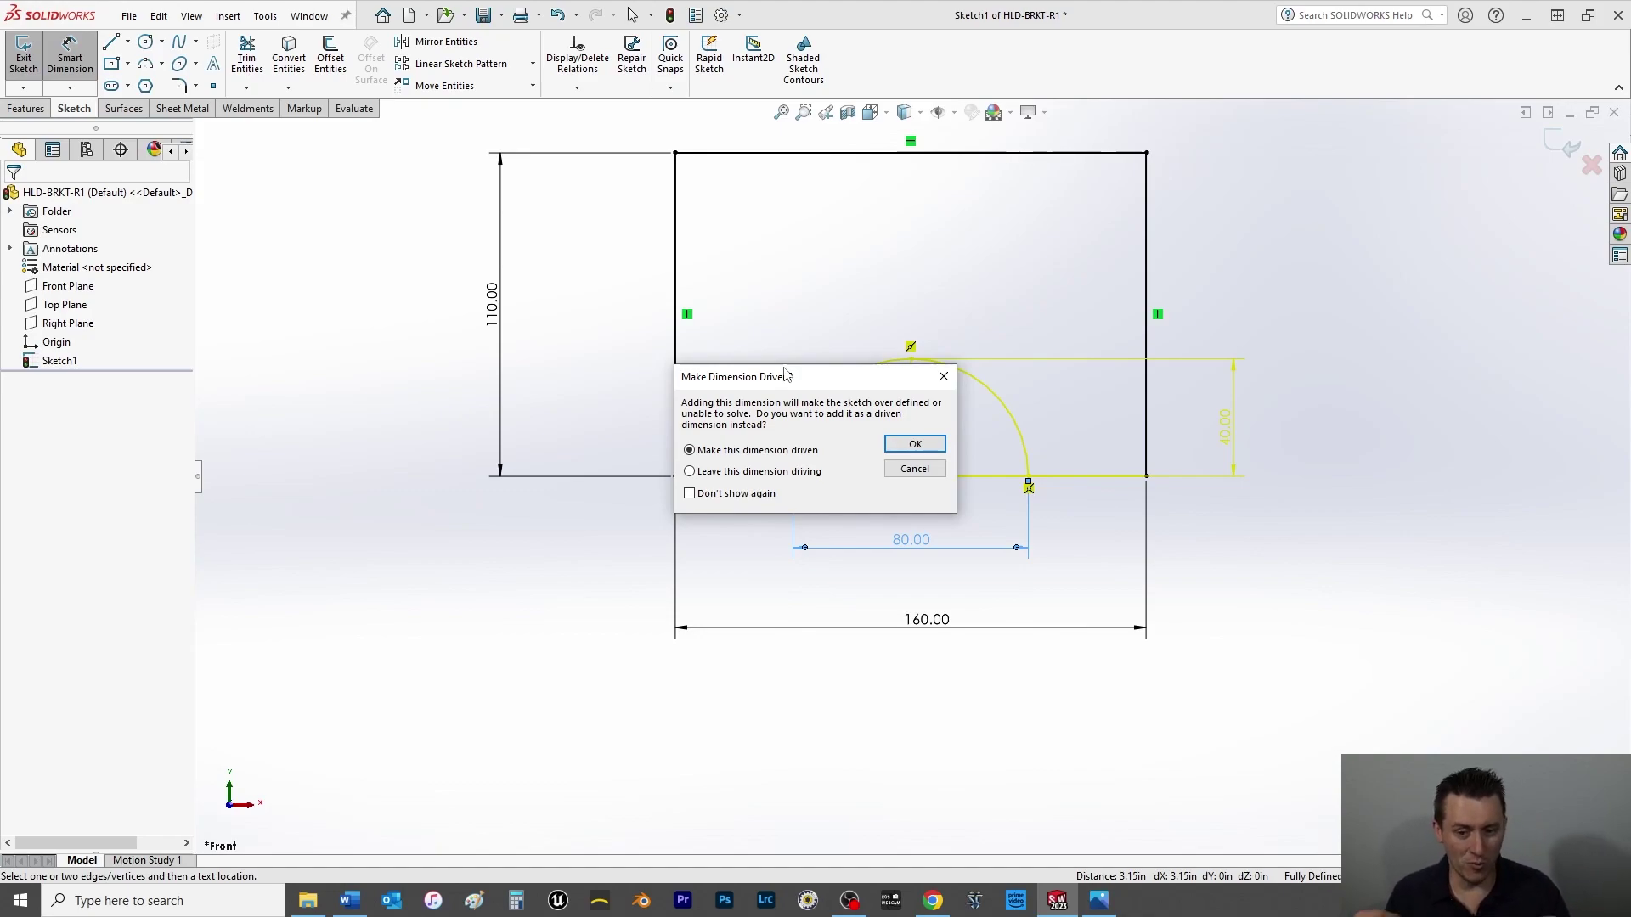
pyautogui.click(916, 445)
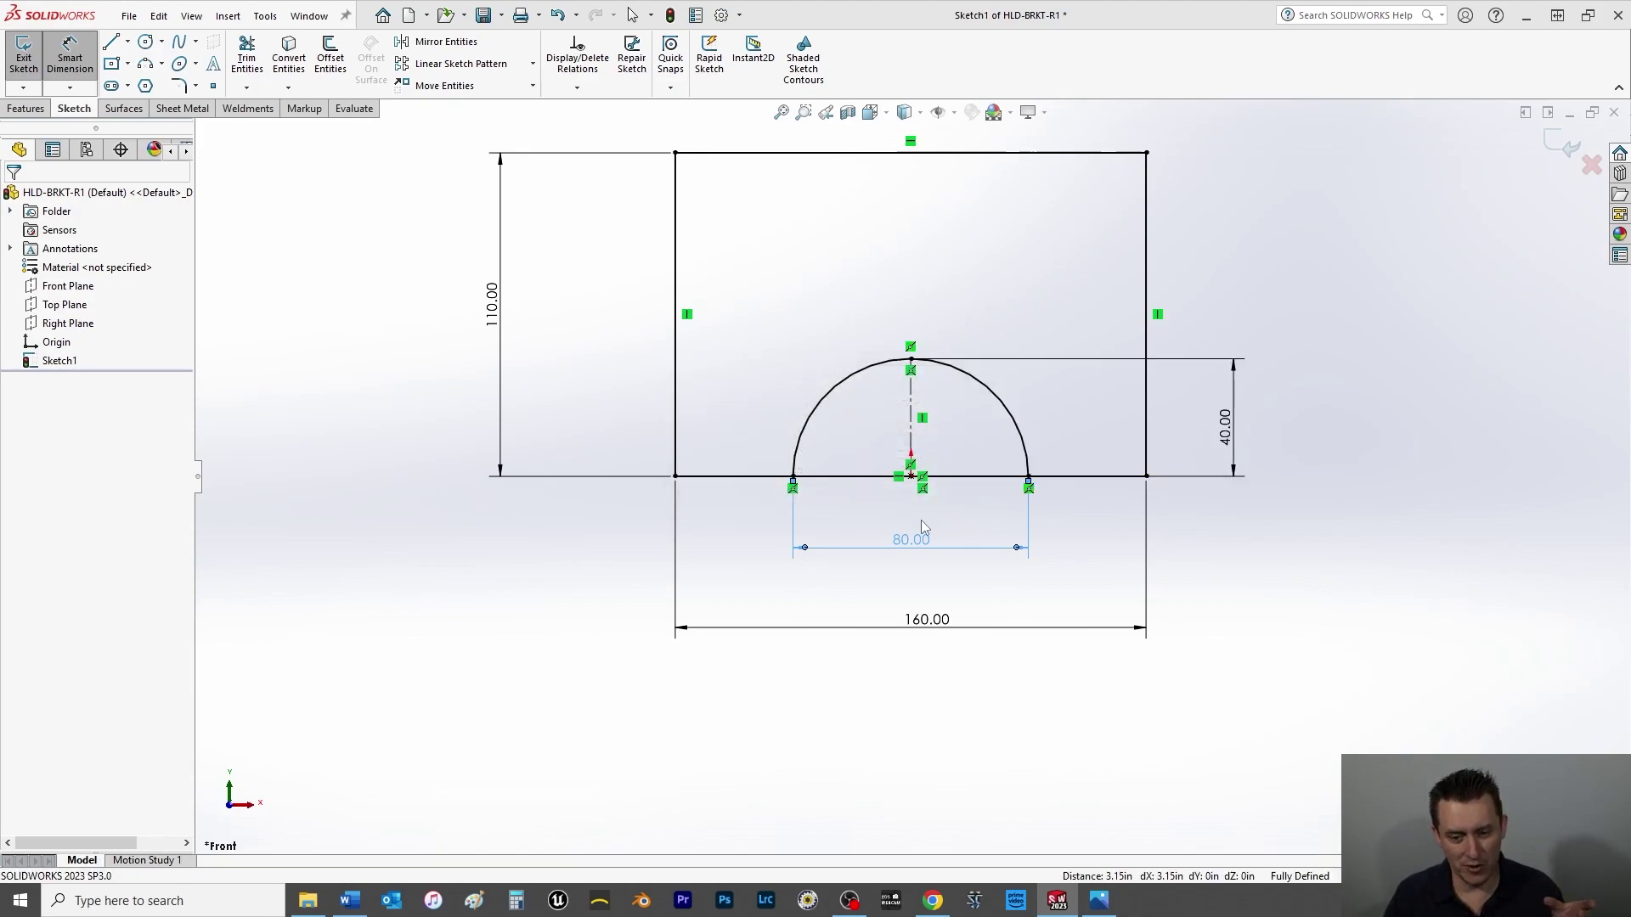
pyautogui.moveTo(922, 552); pyautogui.dragTo(923, 586)
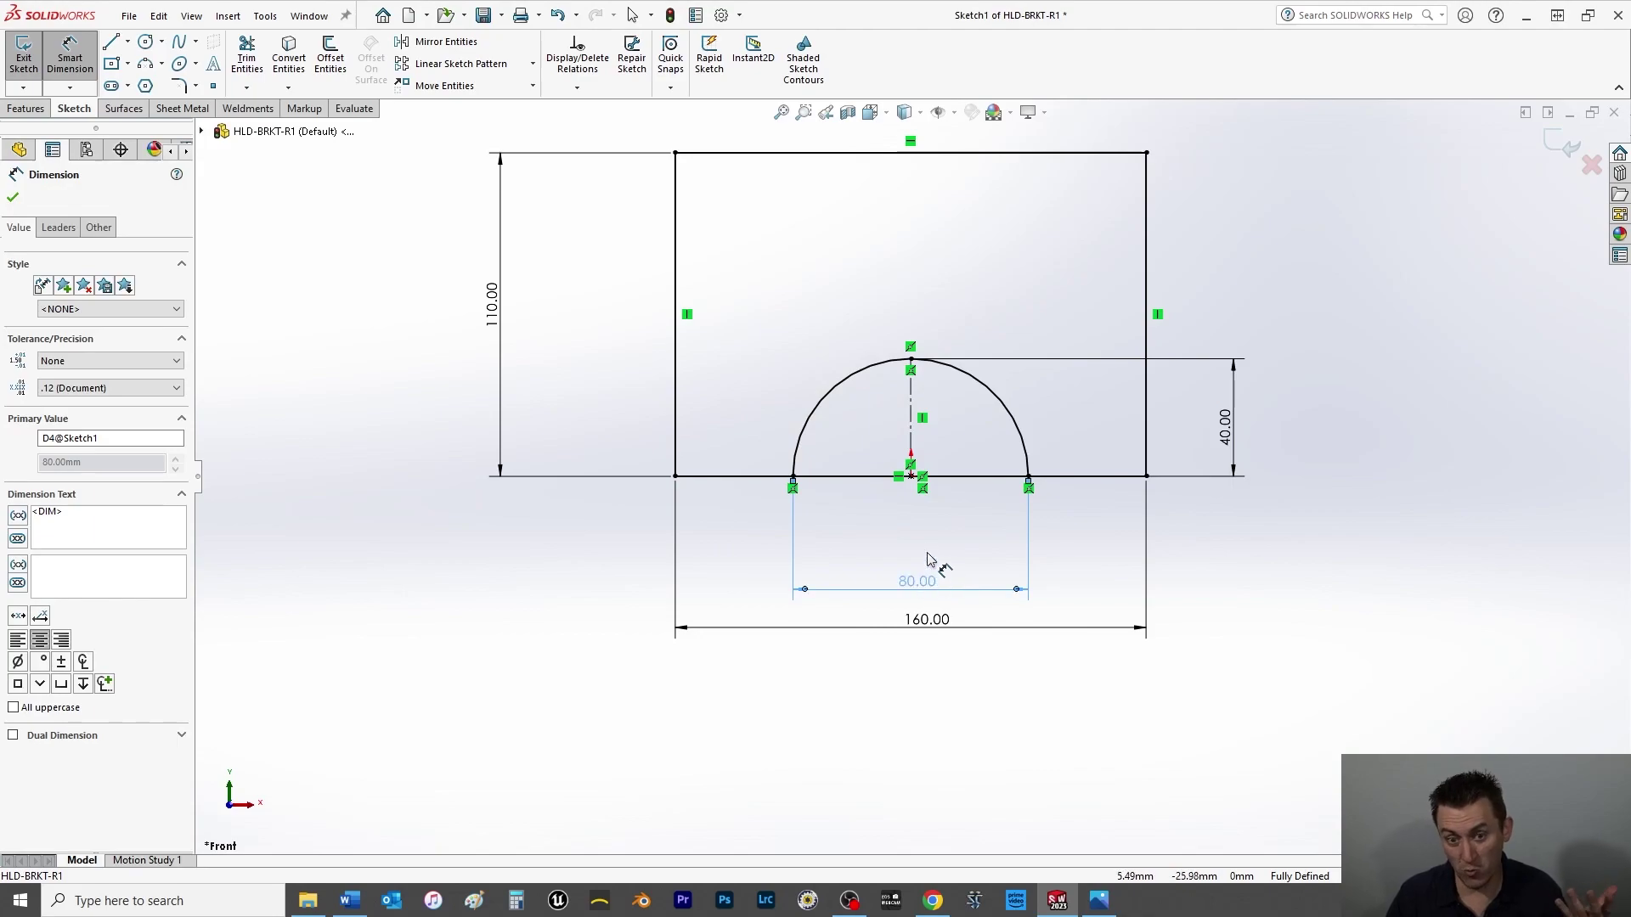
pyautogui.click(928, 552)
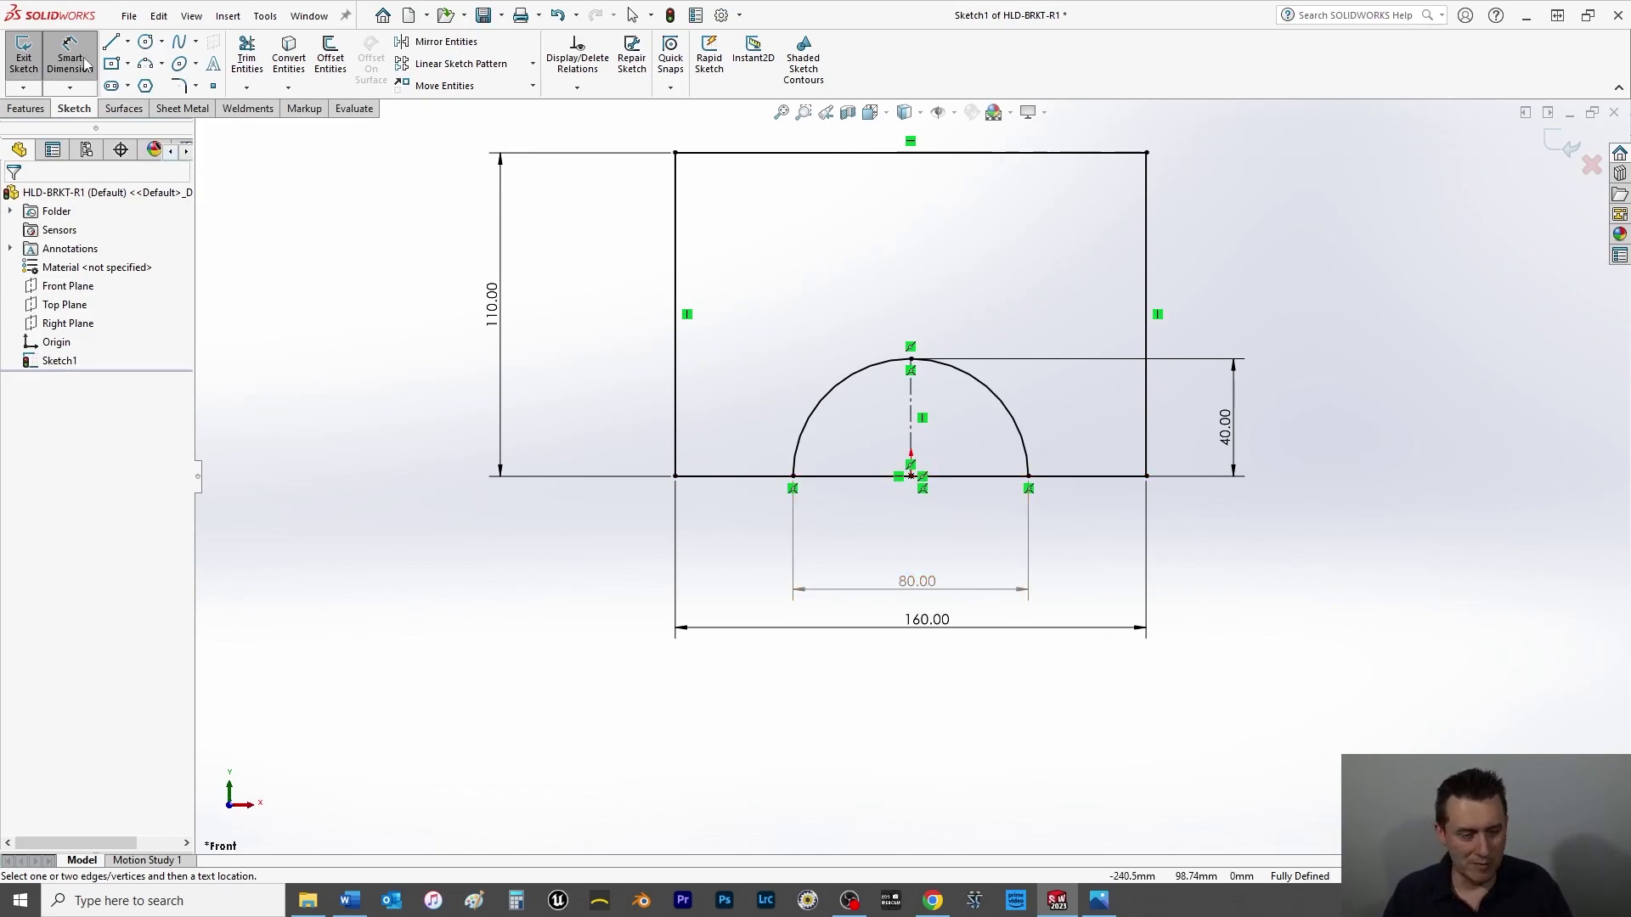
# - Draw a horizontal line about 25 mm long inward from the rectangle's left edge, and a vertical line from its end to the top edge
pyautogui.click(111, 42)
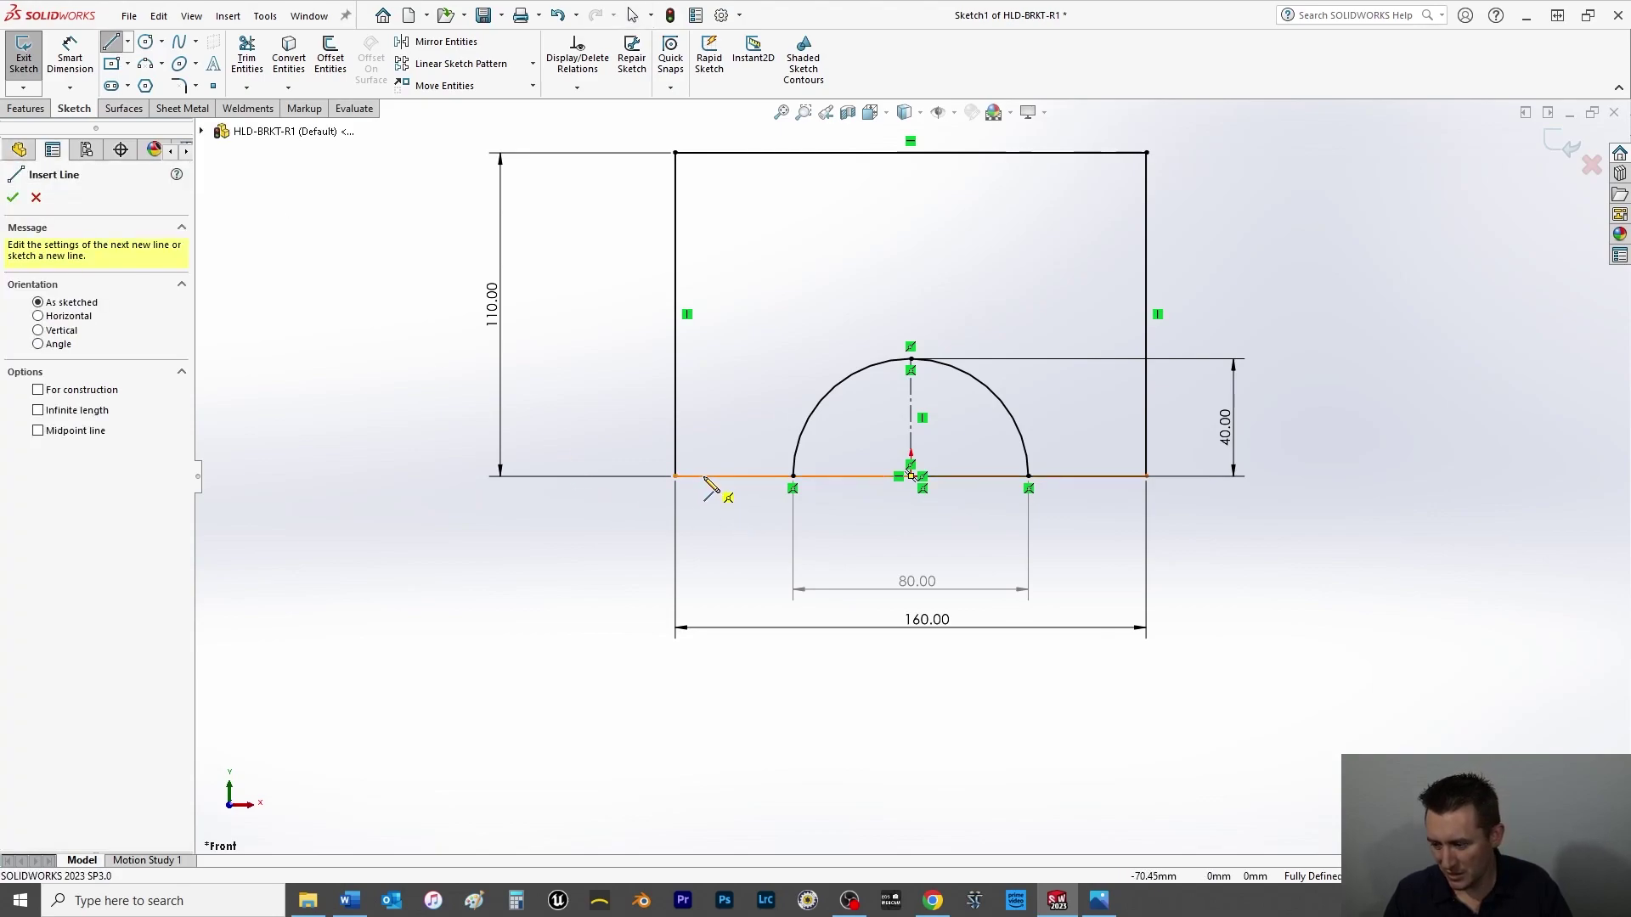
pyautogui.click(676, 404)
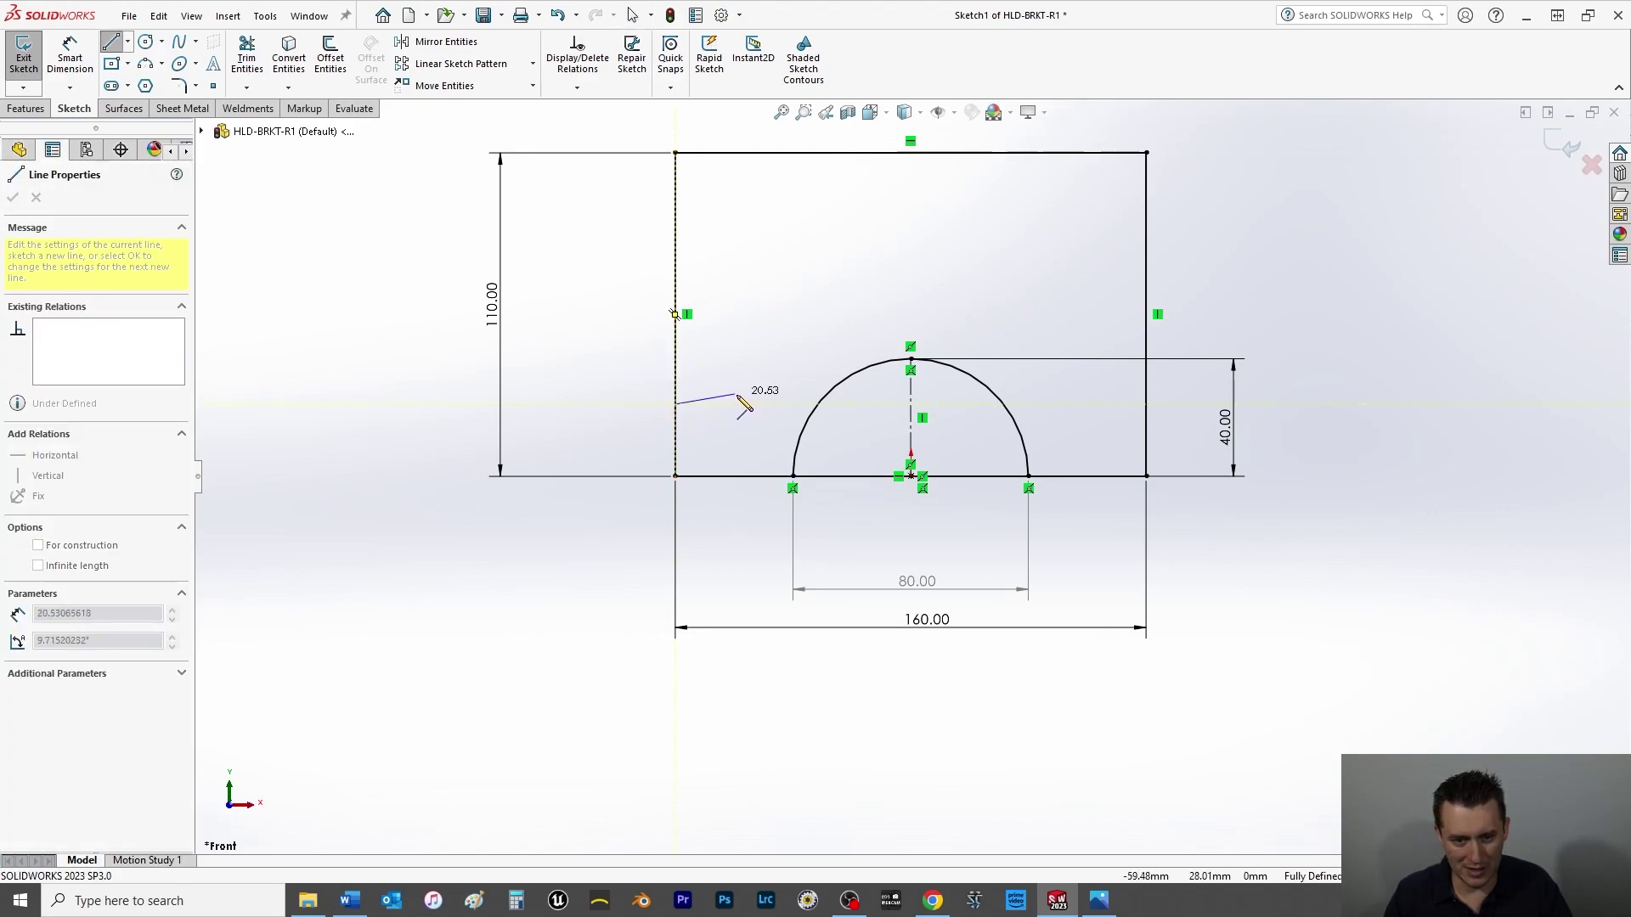
pyautogui.click(748, 404)
pyautogui.click(748, 380)
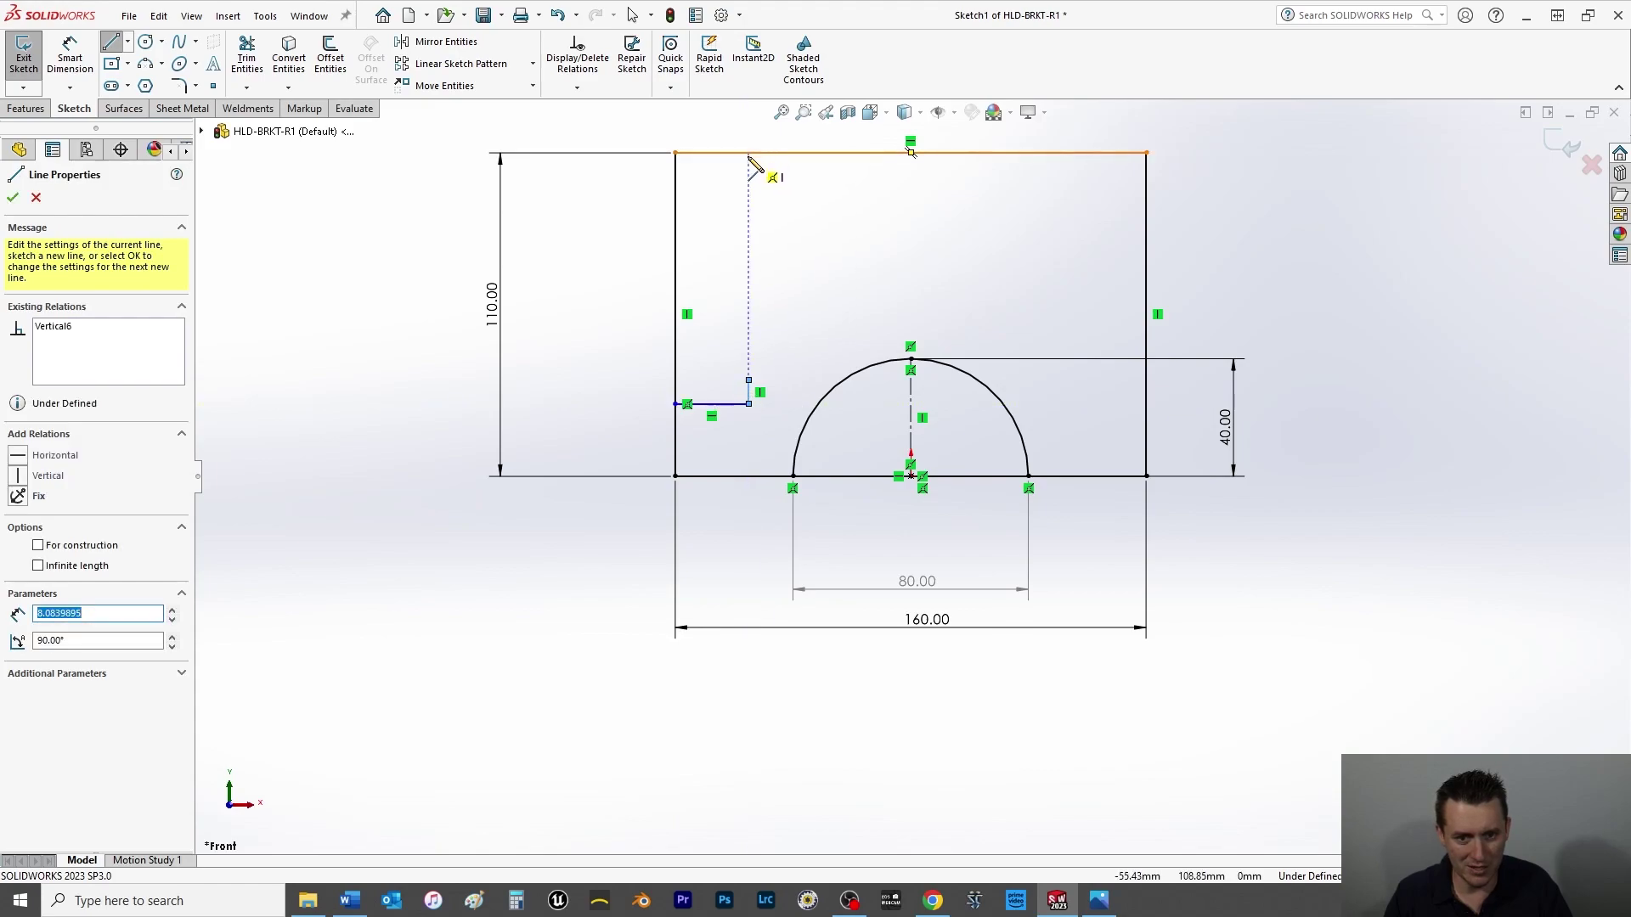
pyautogui.press('Escape')
pyautogui.press('Escape')
pyautogui.click(748, 153)
pyautogui.click(18, 493)
pyautogui.click(12, 198)
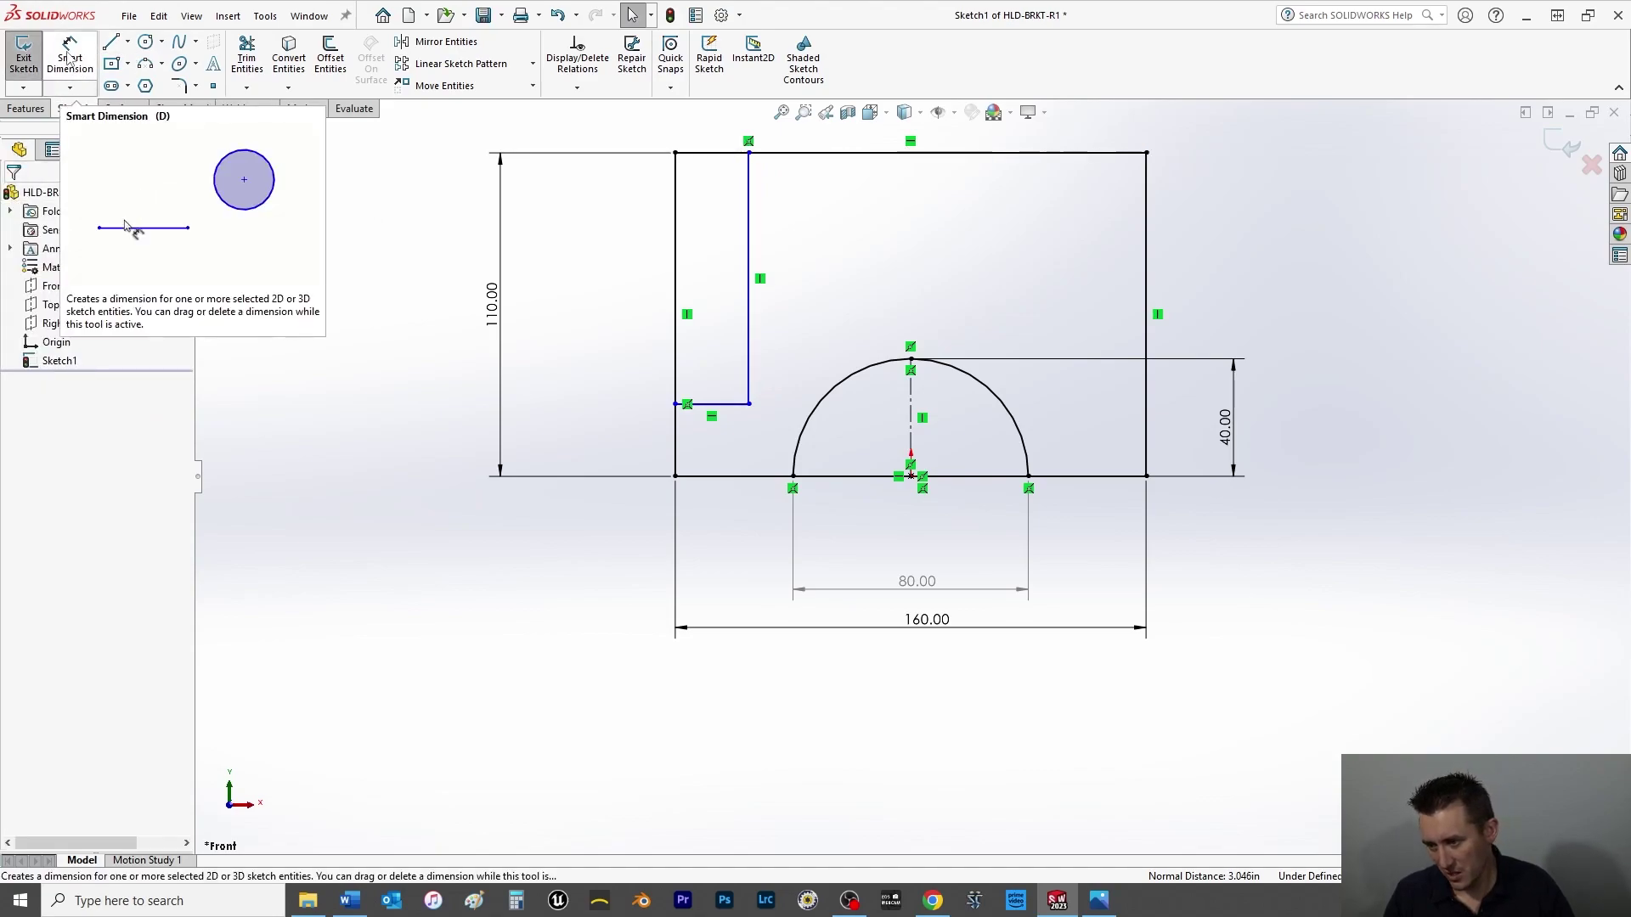
# - Dimension the short horizontal line at the left edge to sit 28 mm above the rectangle's bottom edge
pyautogui.click(69, 57)
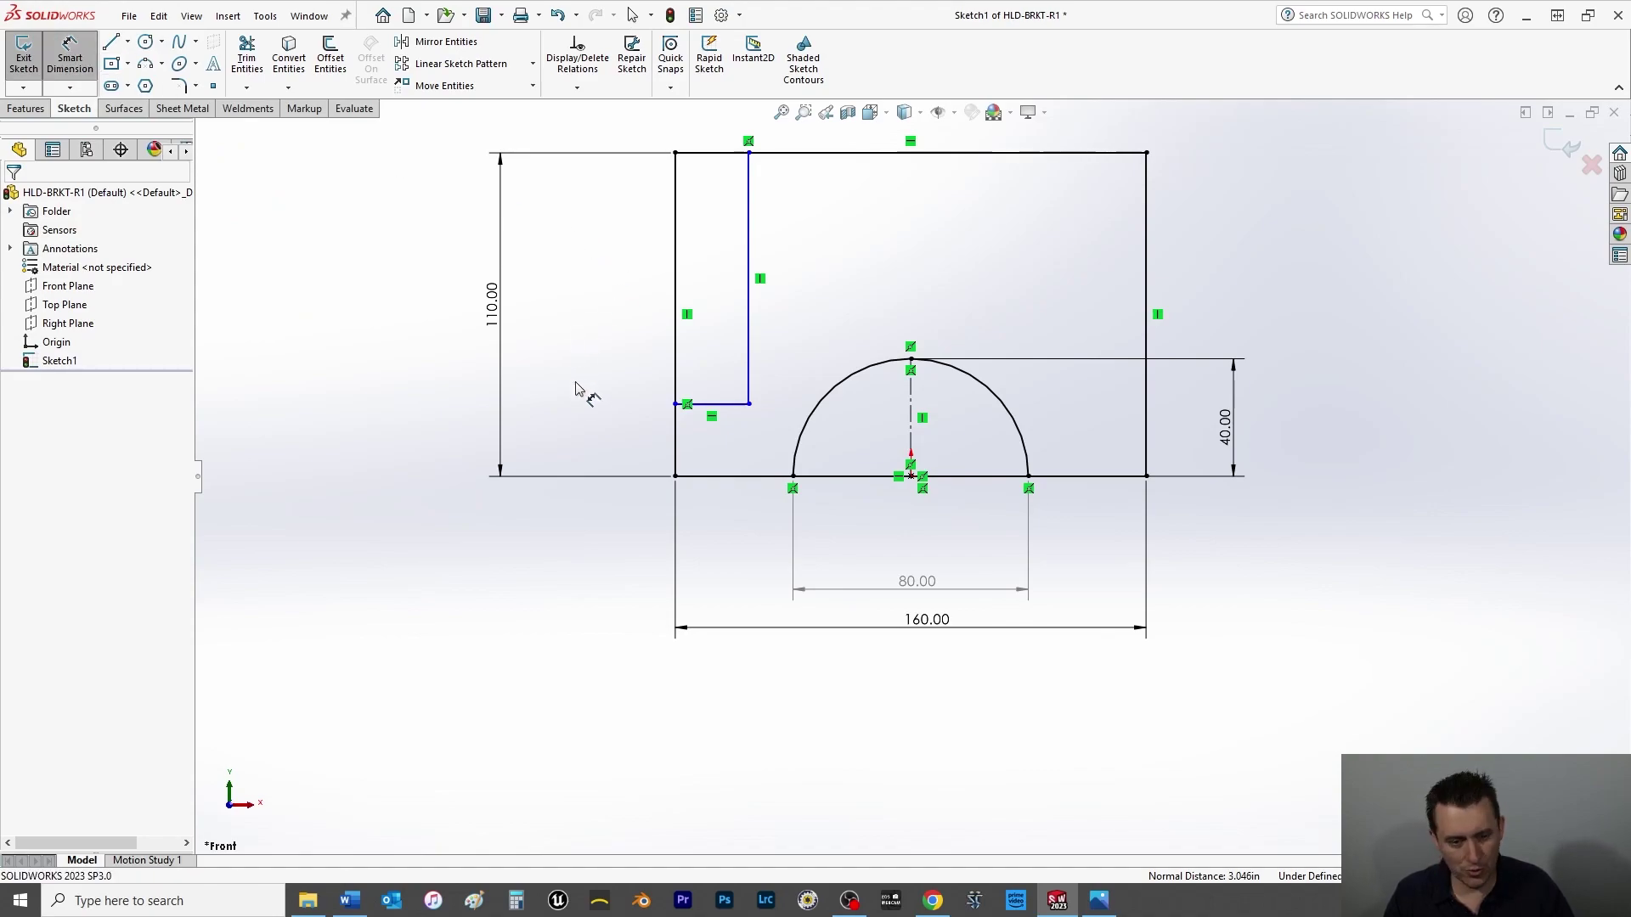
pyautogui.click(720, 406)
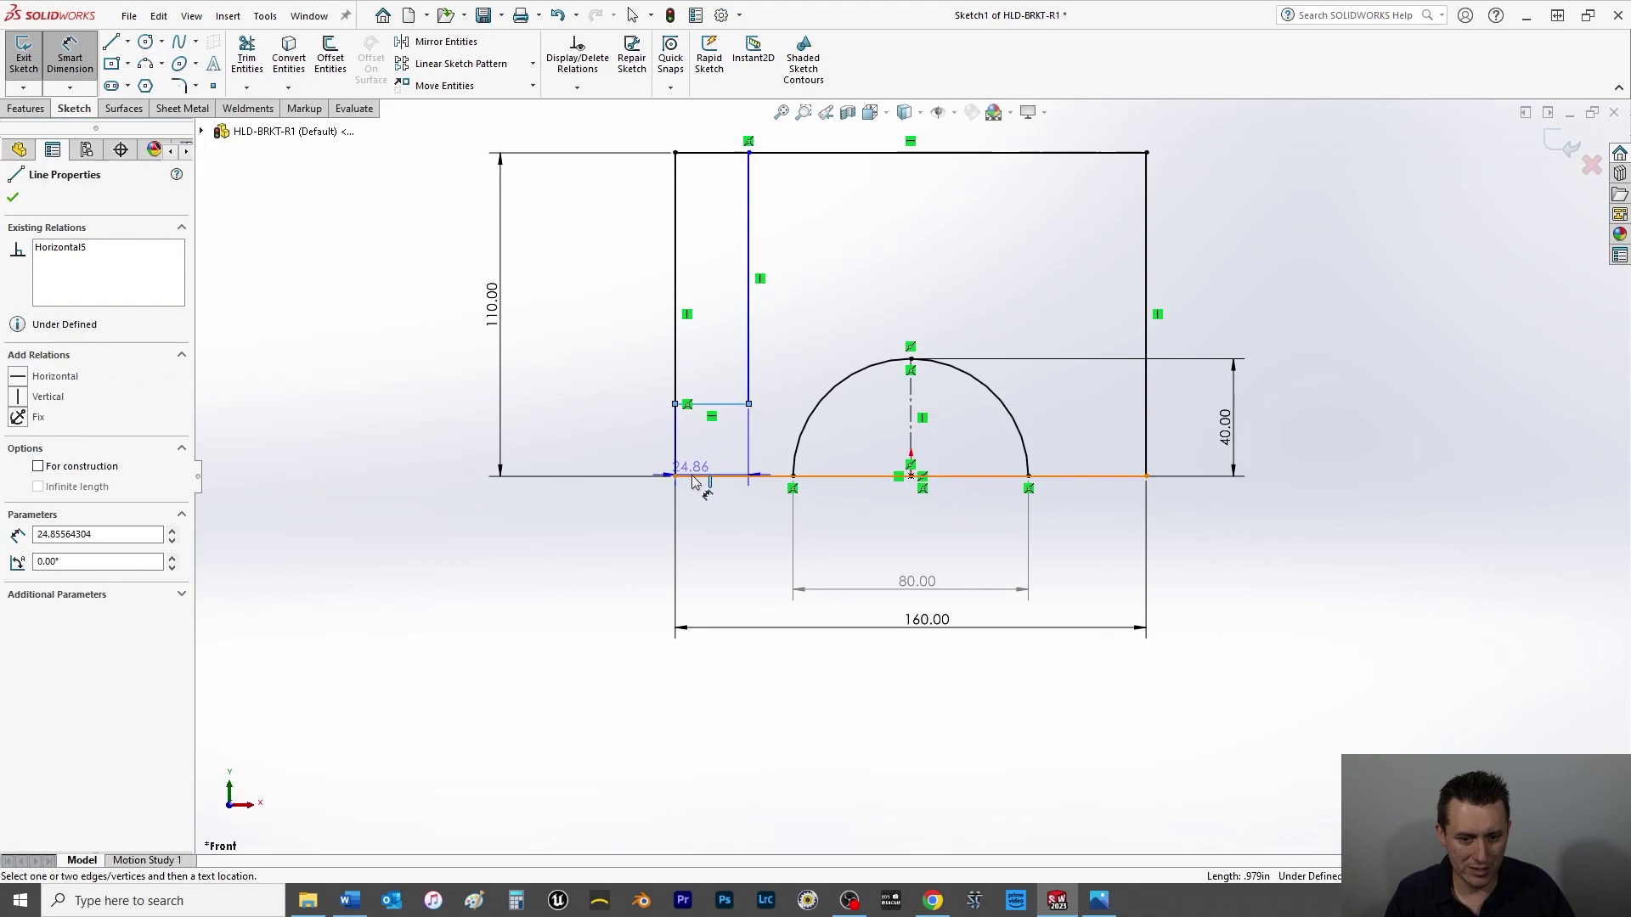
pyautogui.click(691, 476)
pyautogui.click(645, 451)
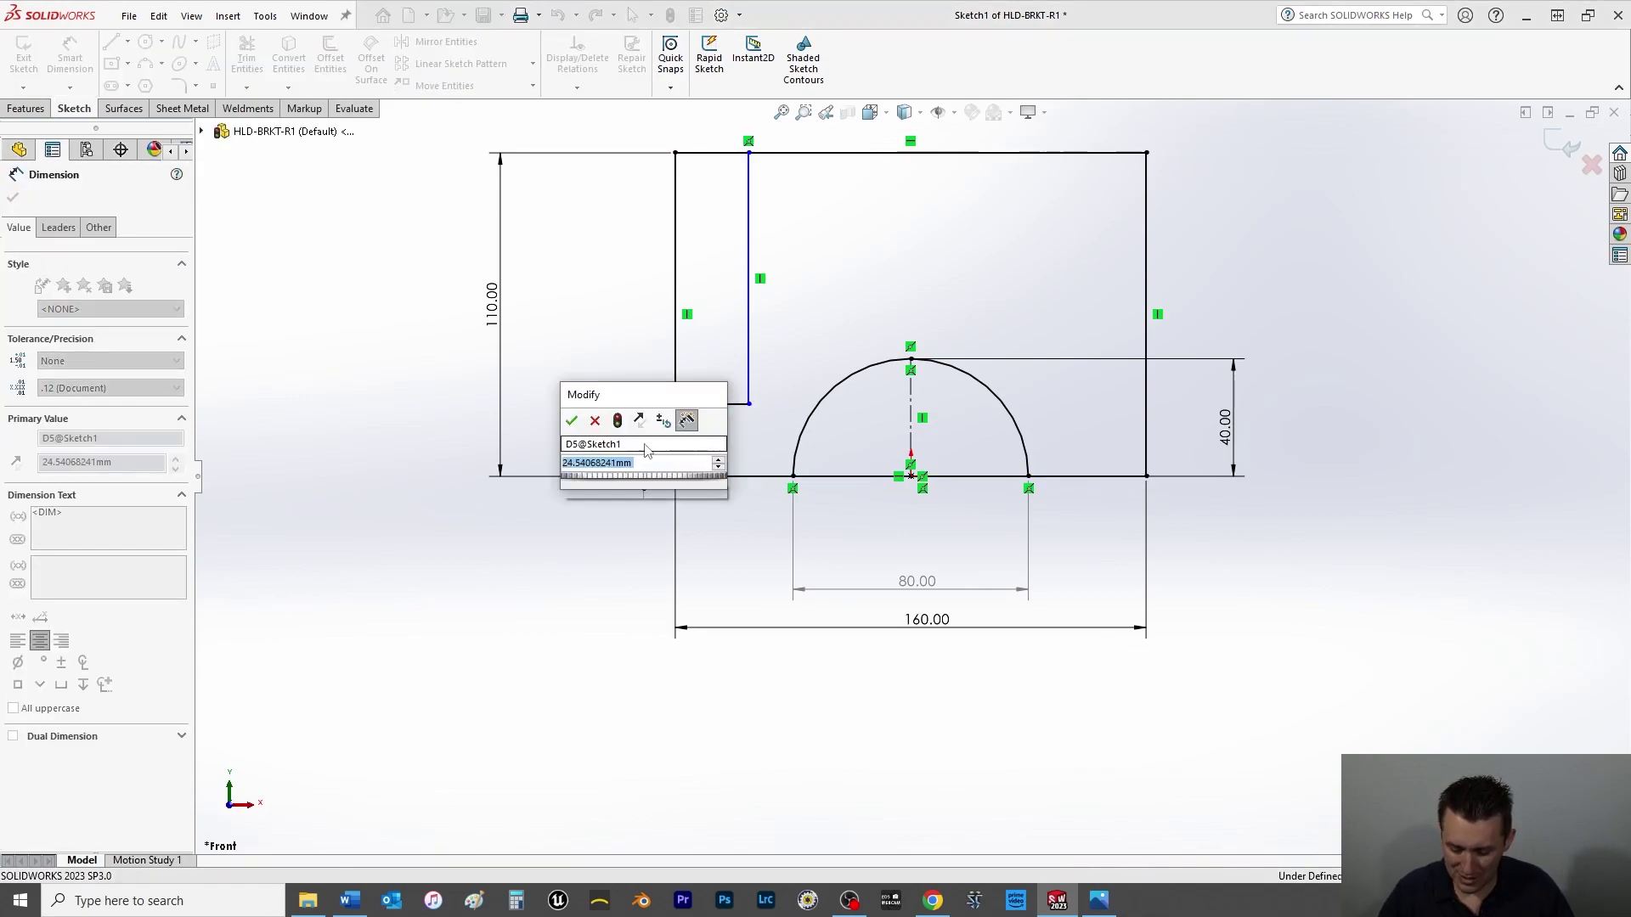
pyautogui.write('28')
pyautogui.press('Return')
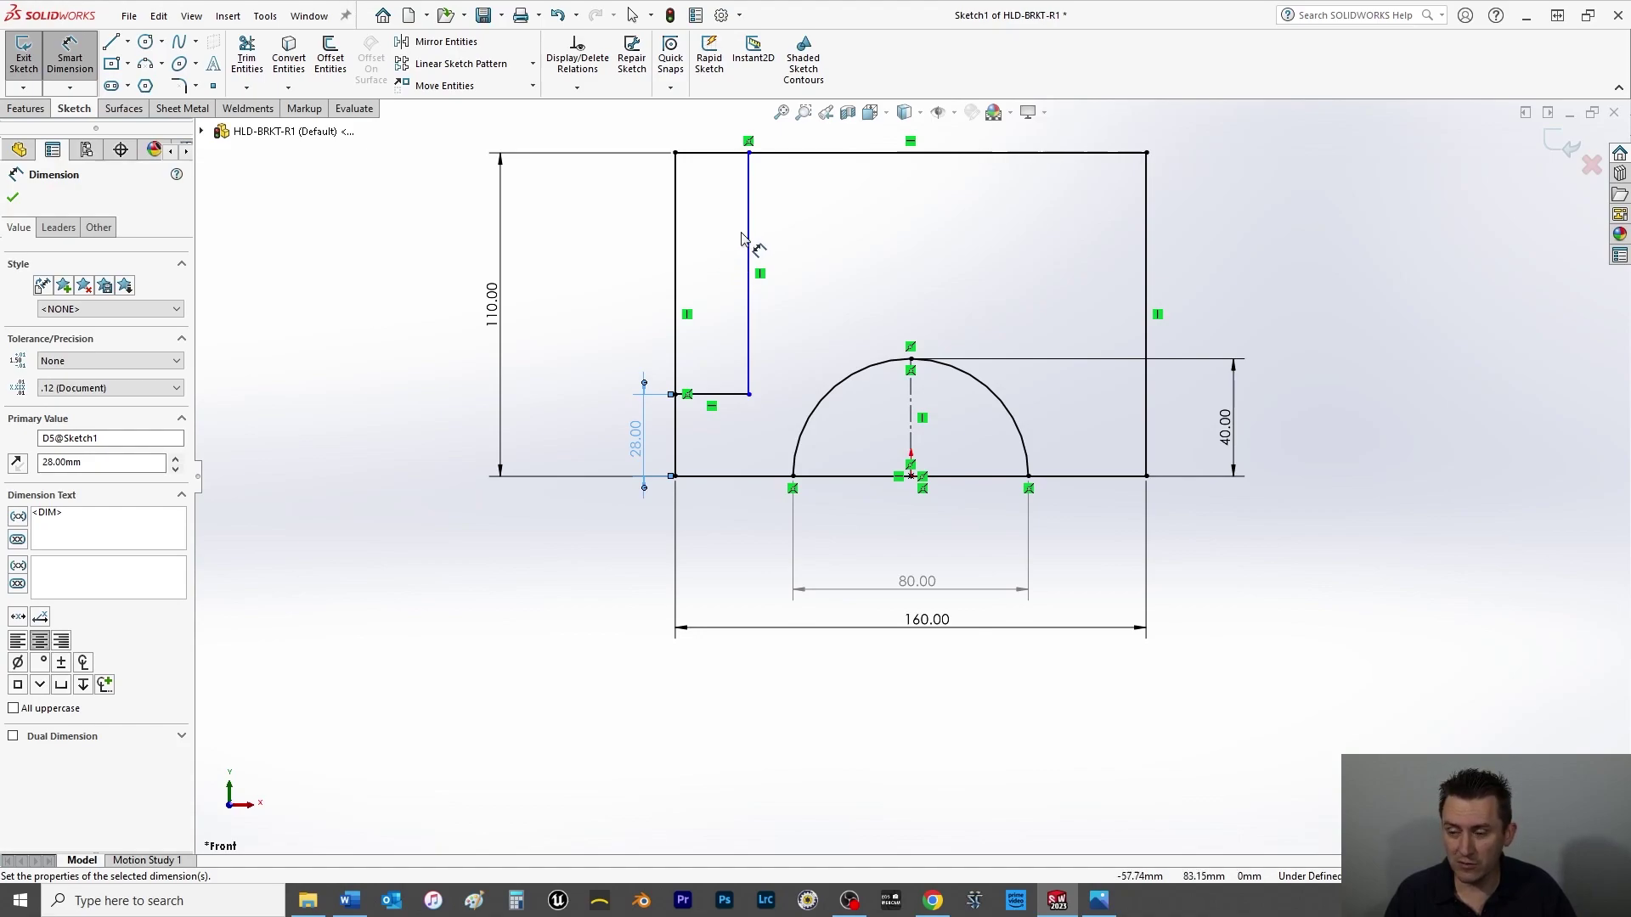
# - Dimension the distance between the new vertical line and the centerline as 112/2 (56 mm), placed above the rectangle
pyautogui.moveTo(749, 196); pyautogui.dragTo(915, 408)
pyautogui.click(913, 404)
pyautogui.scroll(1, 847, 197)
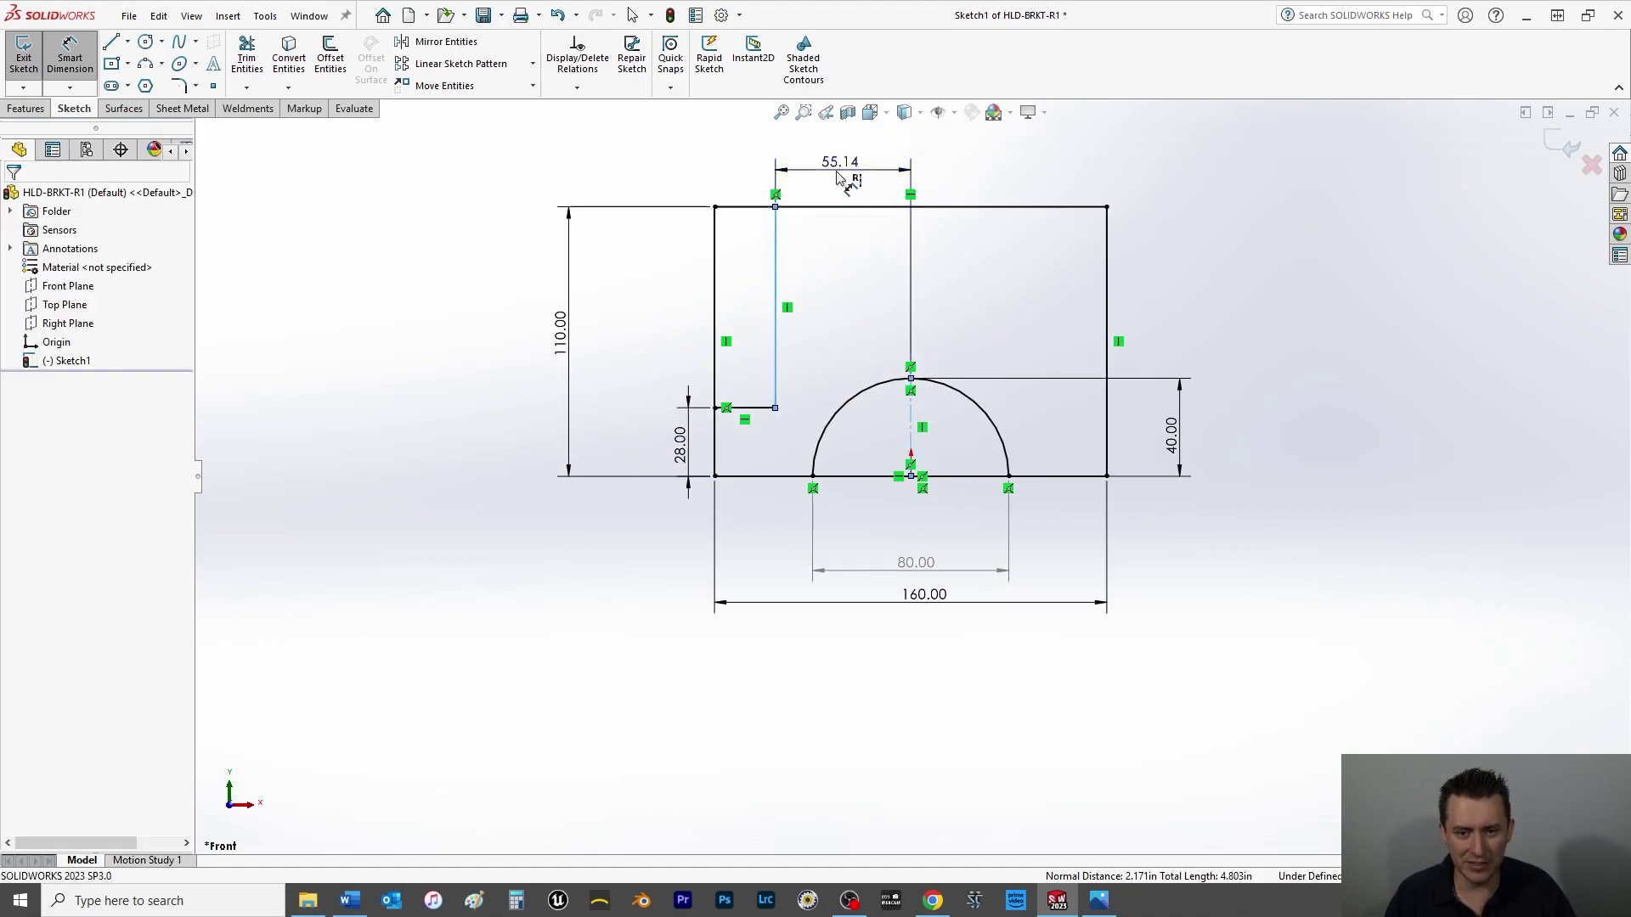
pyautogui.click(837, 176)
pyautogui.write('112/2')
pyautogui.press('Return')
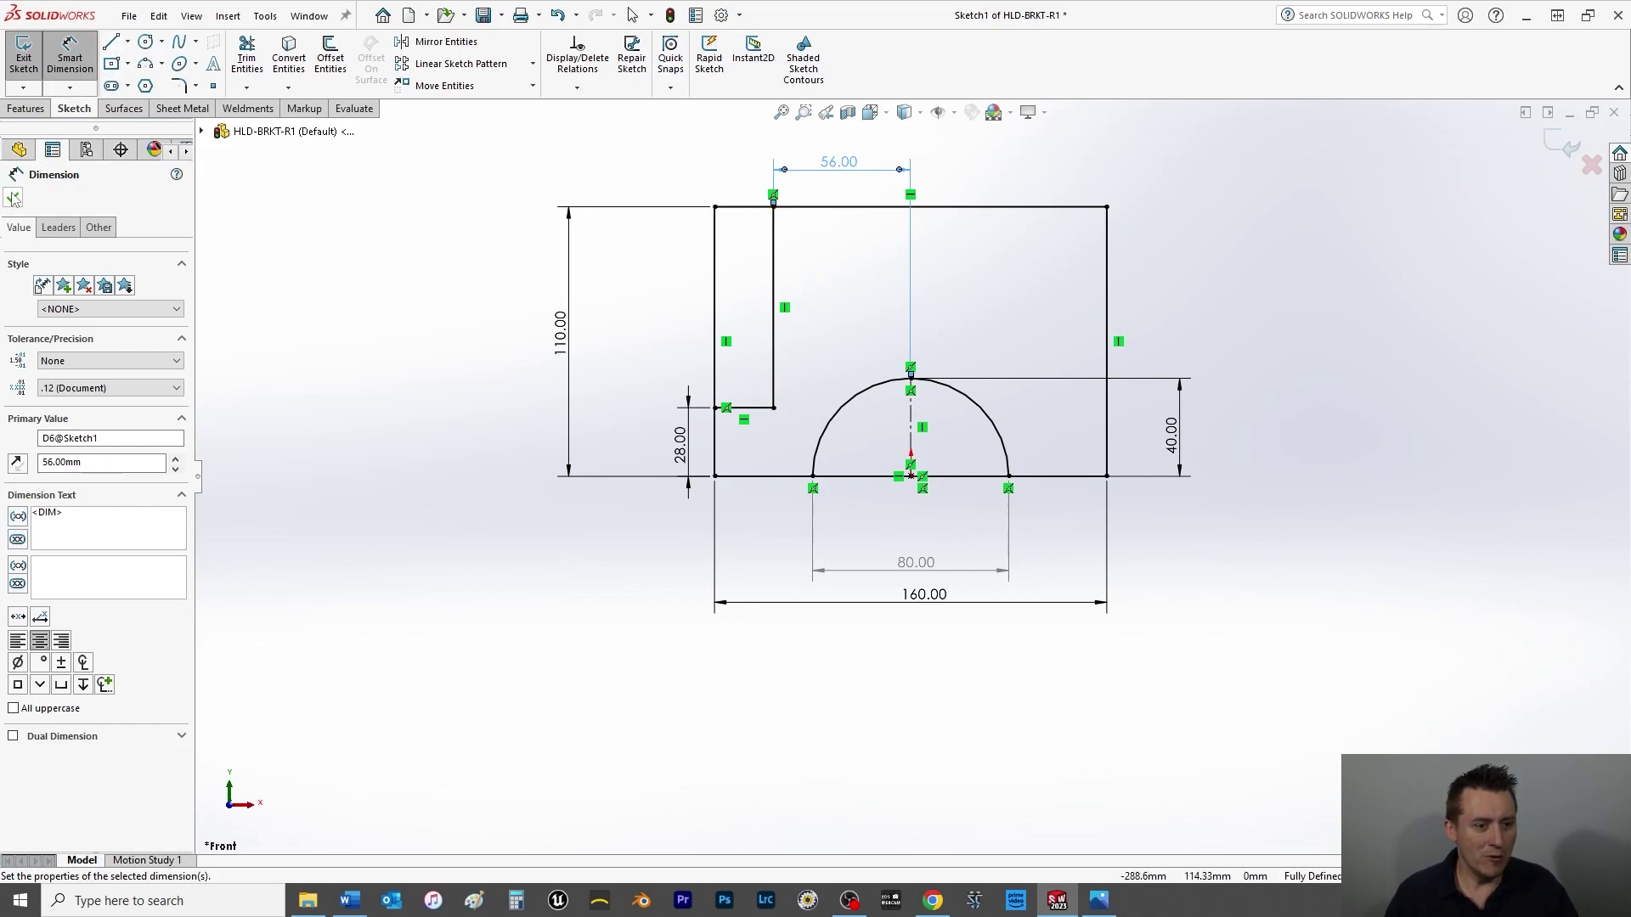
# - Draw a diagonal line from the vertical line's upper end to the horizontal line's left end on the rectangle's left edge
pyautogui.click(112, 42)
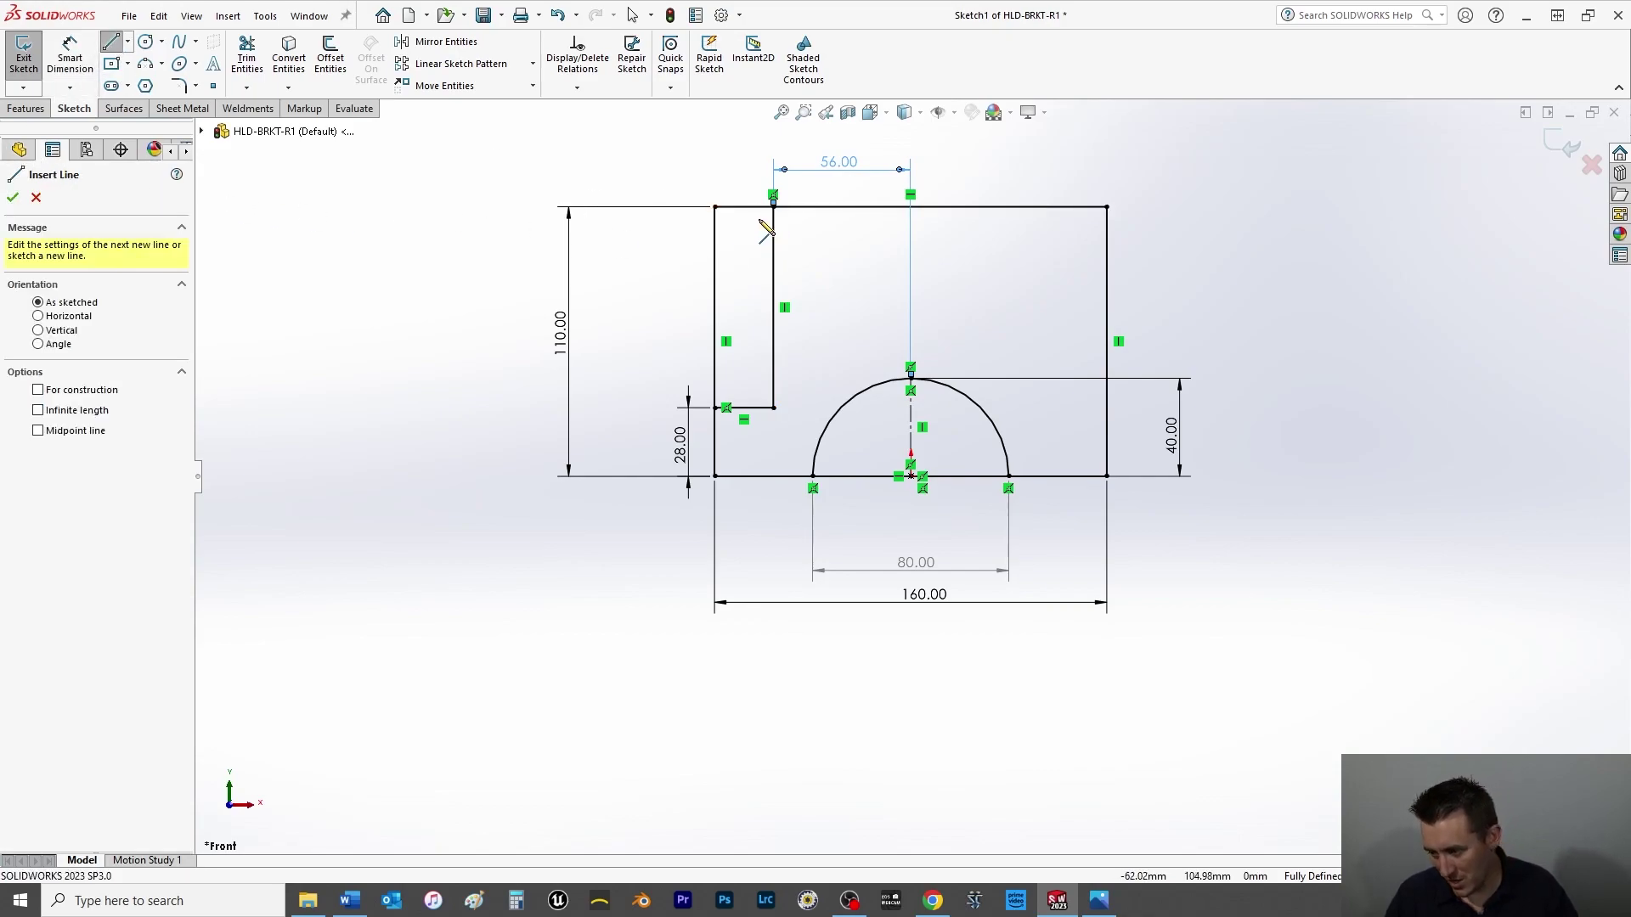
pyautogui.click(772, 206)
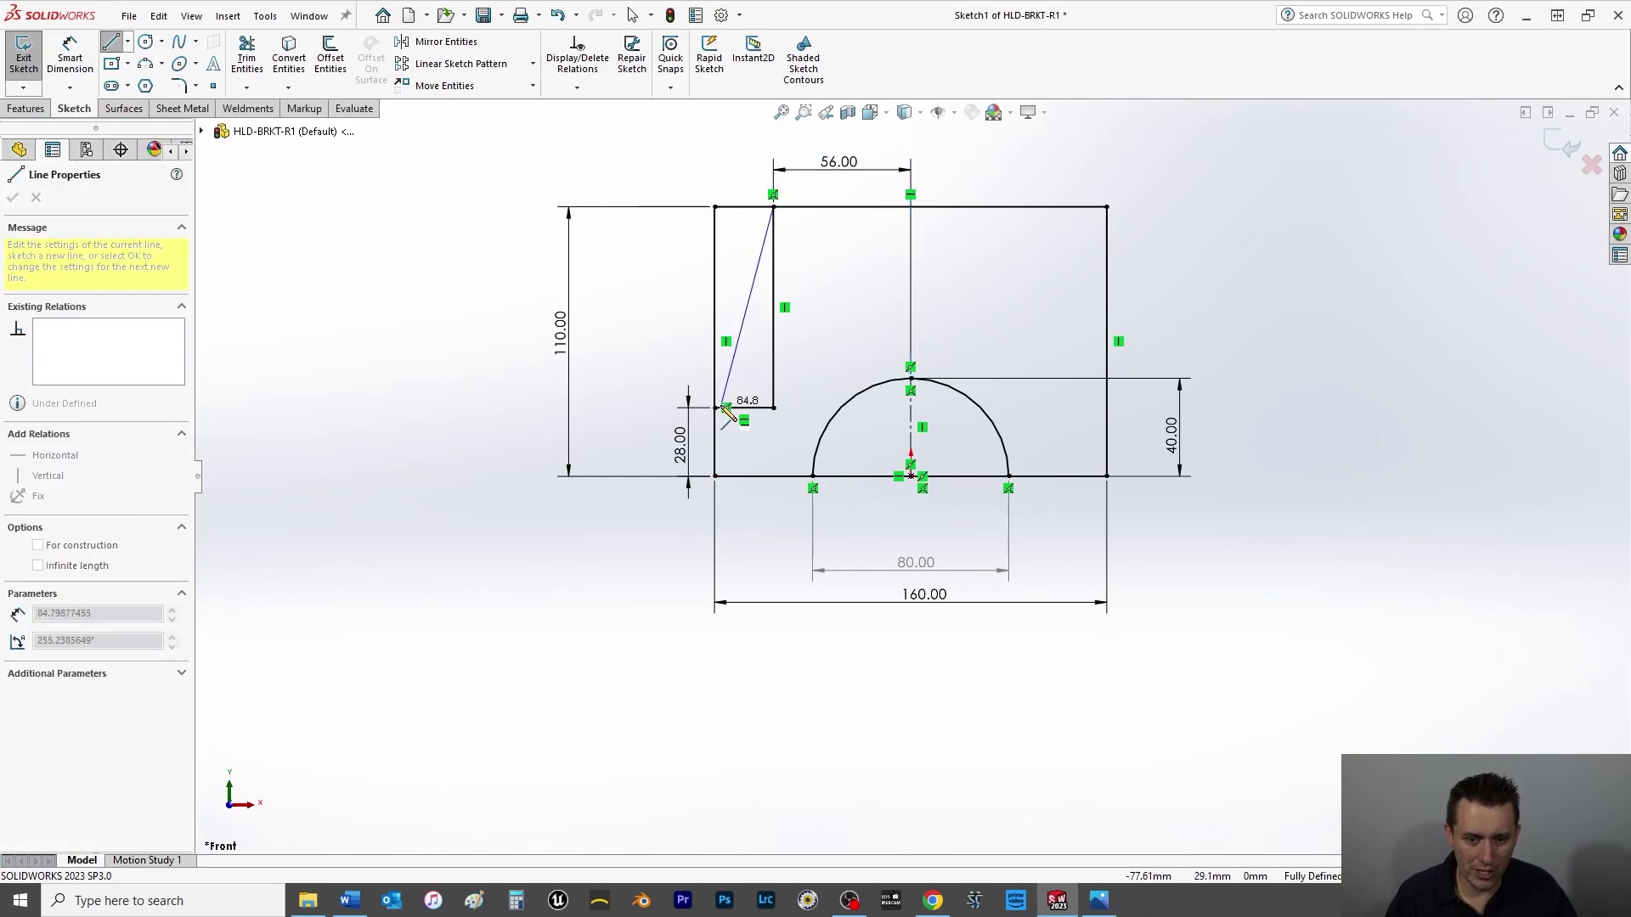
pyautogui.click(715, 408)
pyautogui.rightClick(675, 348)
pyautogui.click(704, 350)
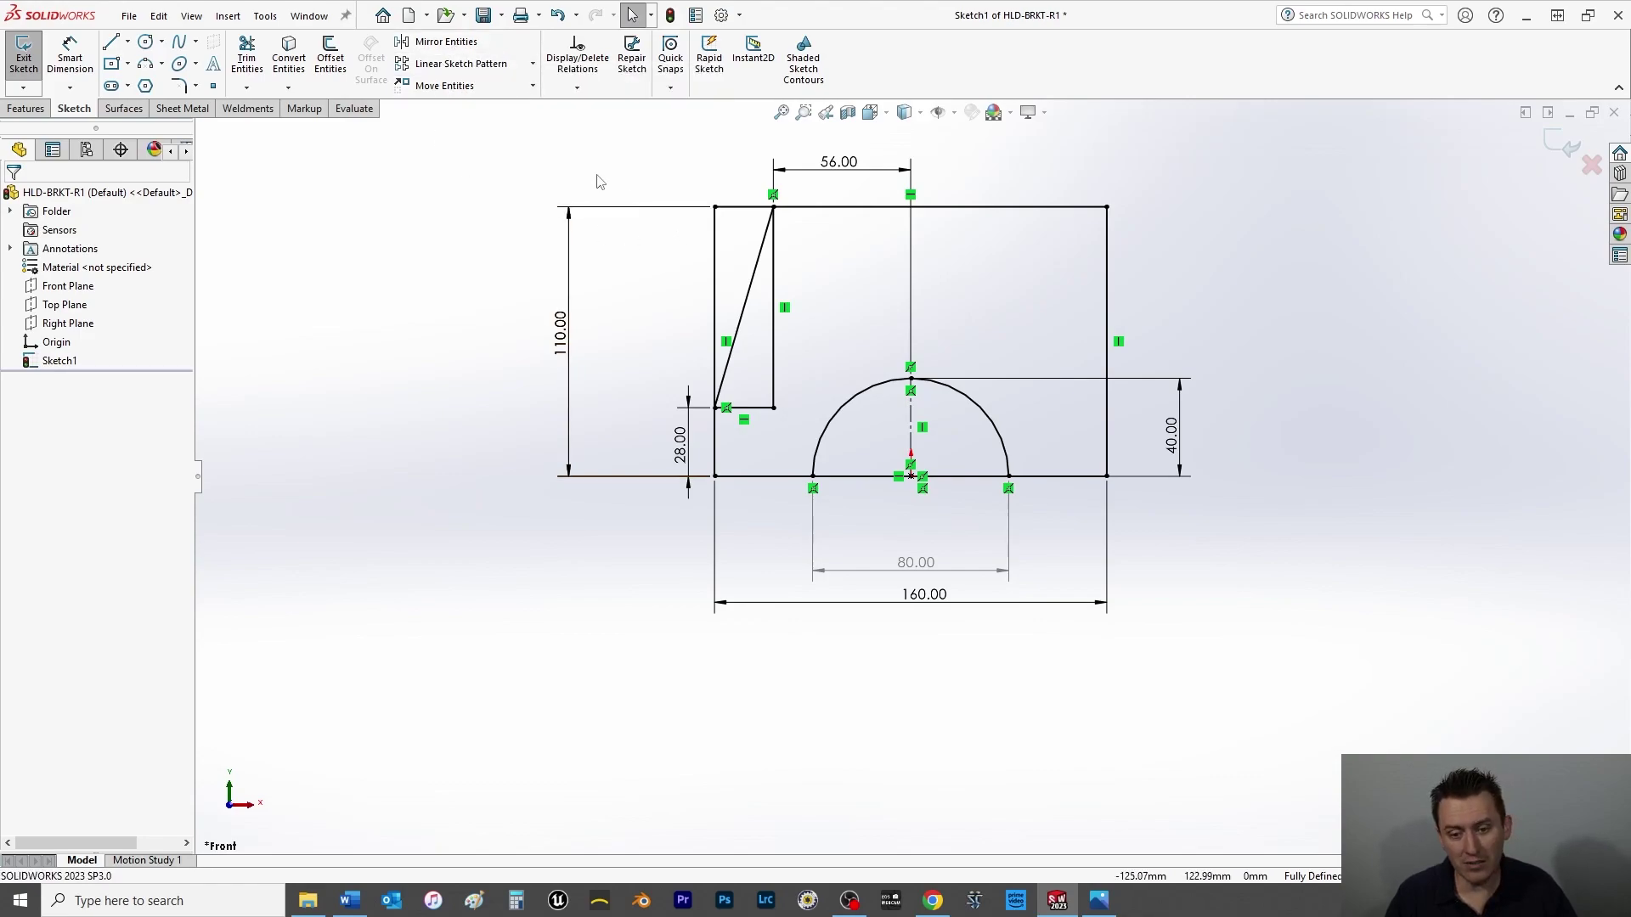
# - Draw a vertical line down from the top edge just left of center, and a horizontal line leftward from its end to above the arc's left end
pyautogui.click(111, 43)
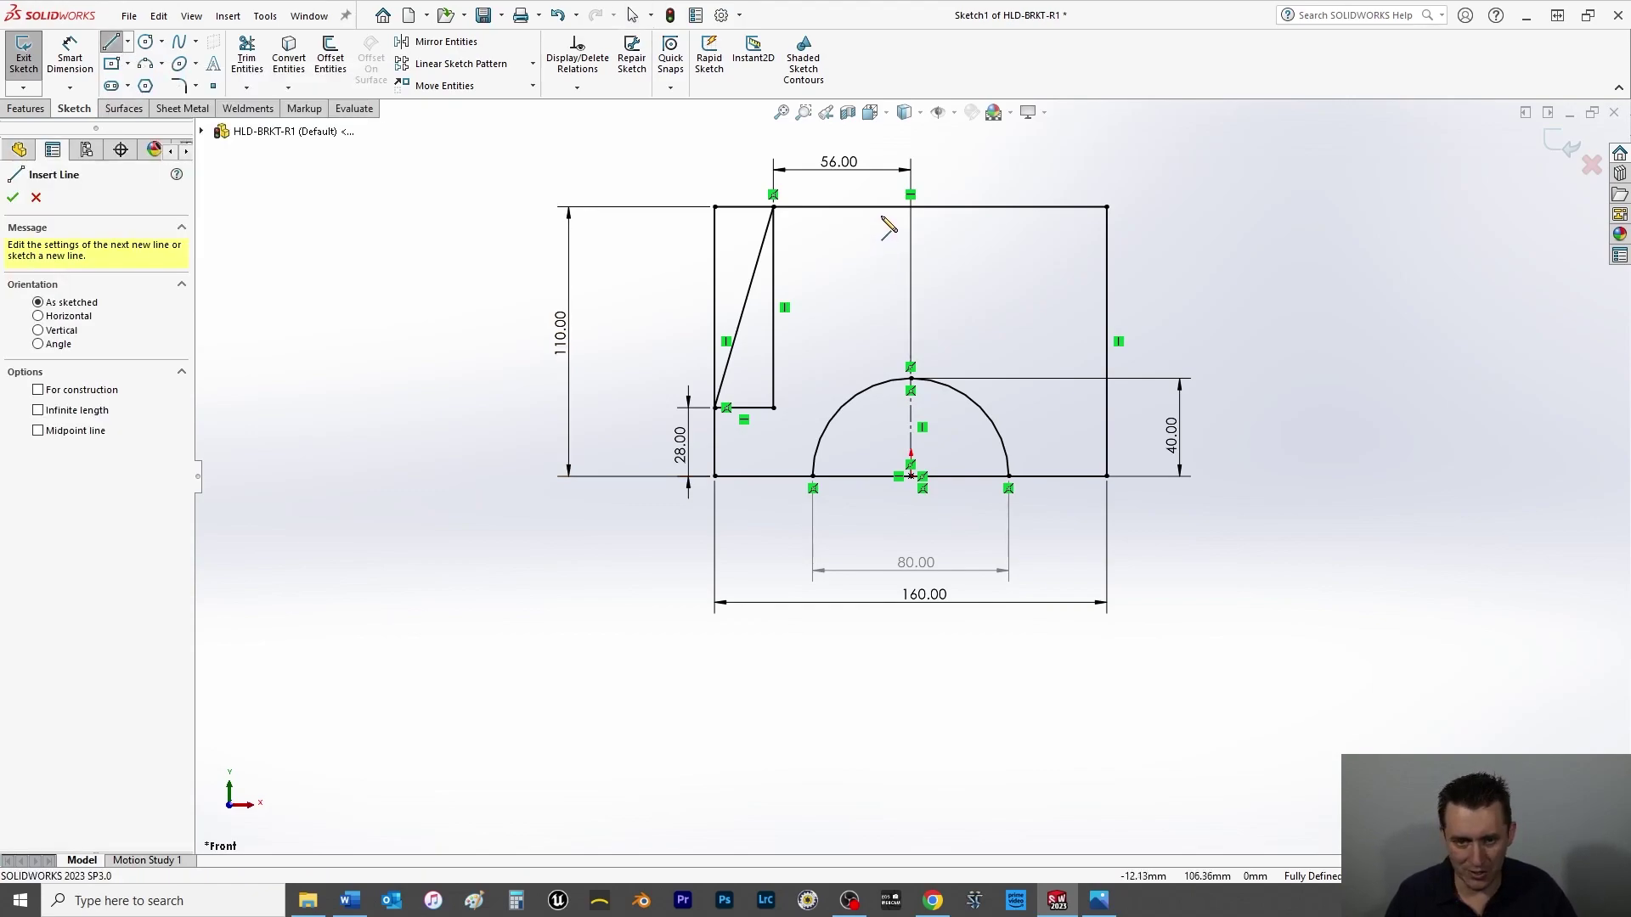
pyautogui.click(877, 206)
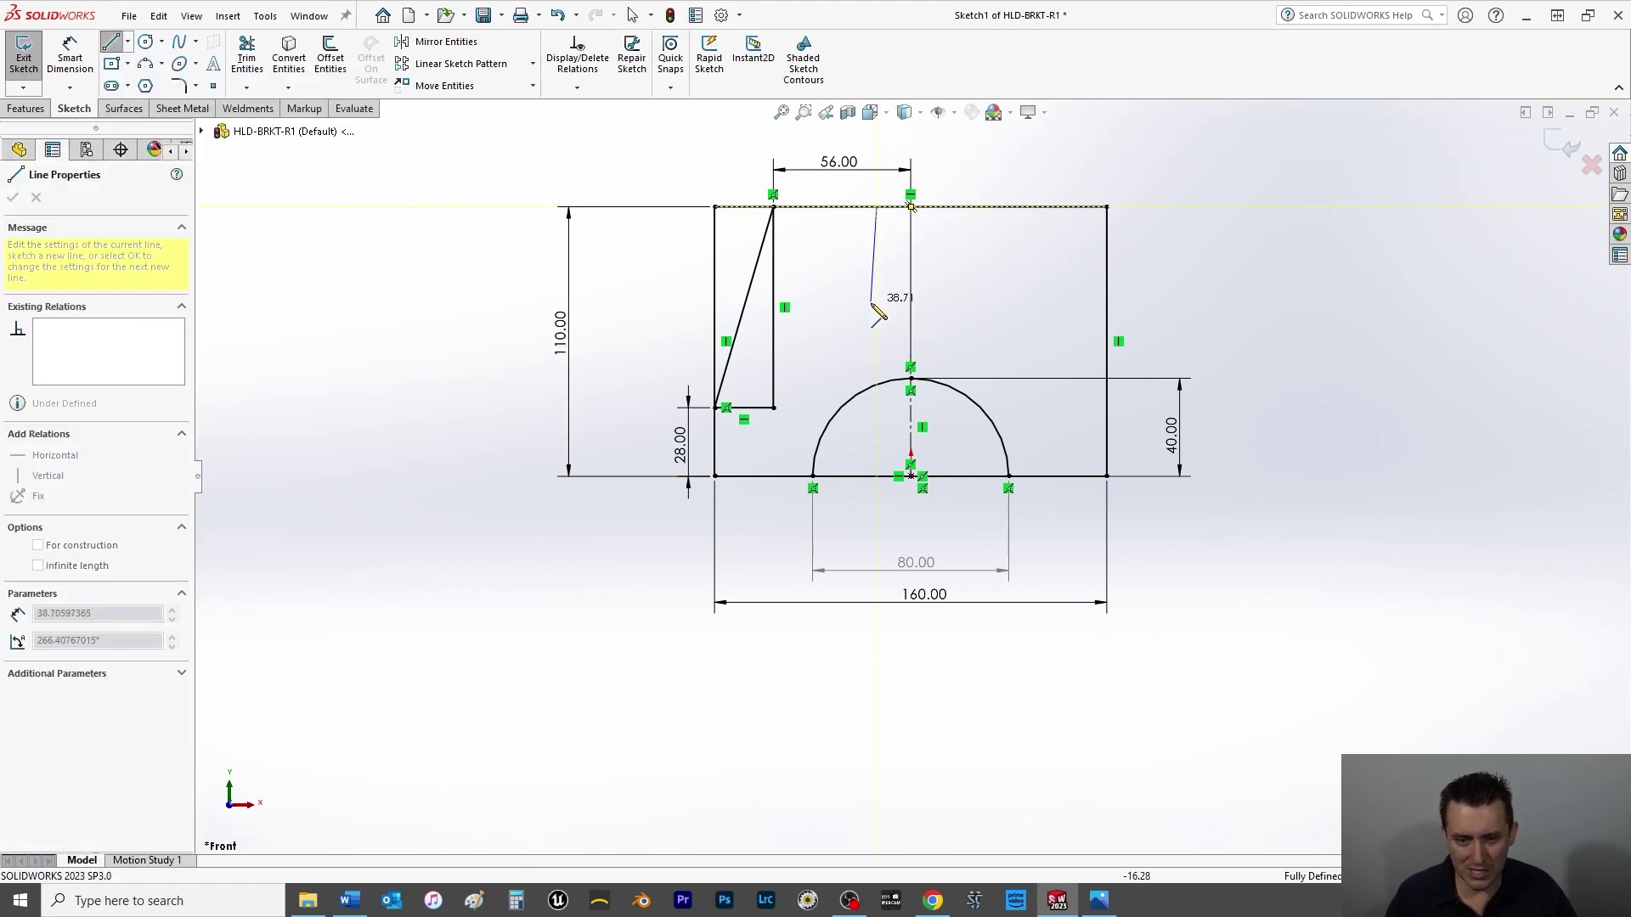
pyautogui.click(876, 321)
pyautogui.click(812, 322)
pyautogui.rightClick(819, 249)
pyautogui.click(837, 265)
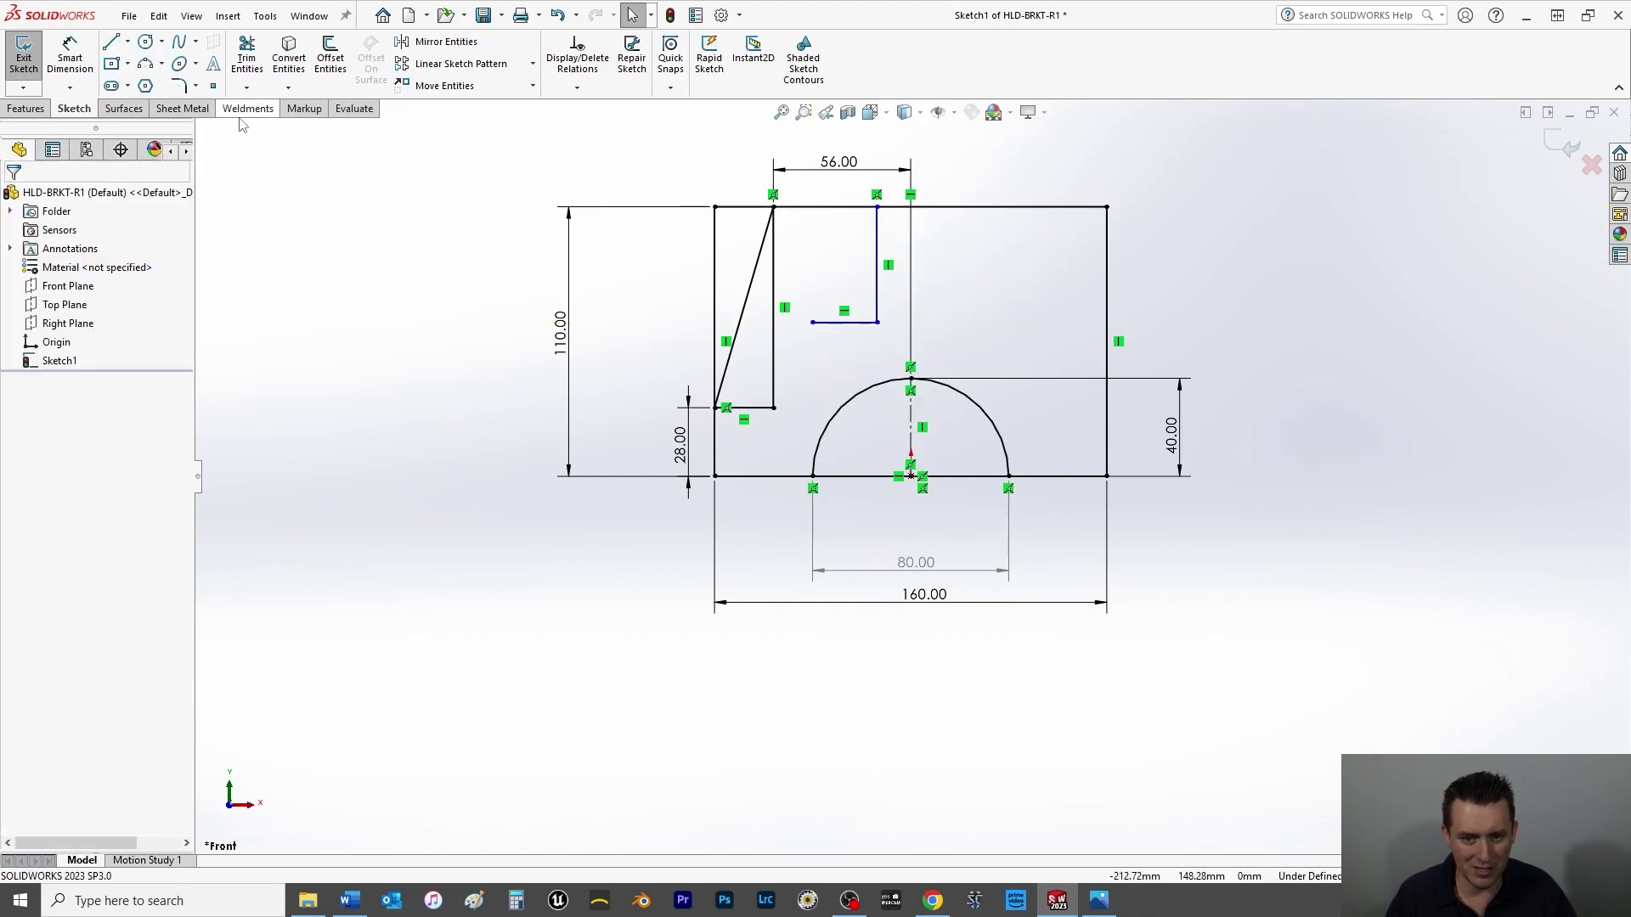
# - Draw a horizontal midpoint line about 101 mm long, centered on the centerline's axis just above the arc
pyautogui.click(128, 40)
pyautogui.click(142, 113)
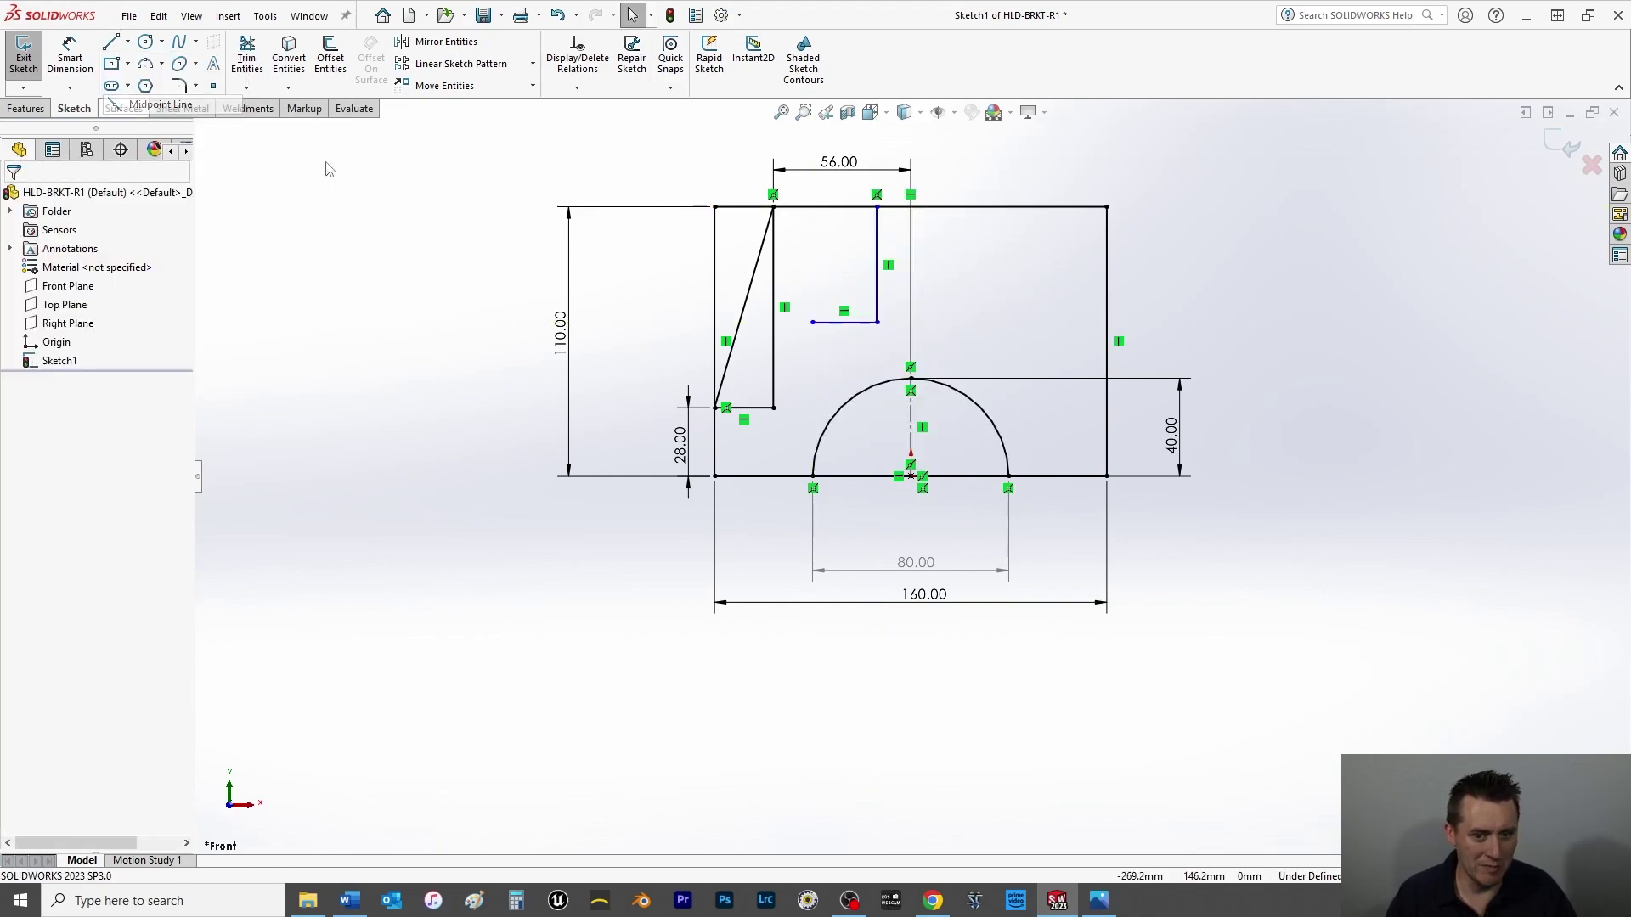
pyautogui.click(910, 358)
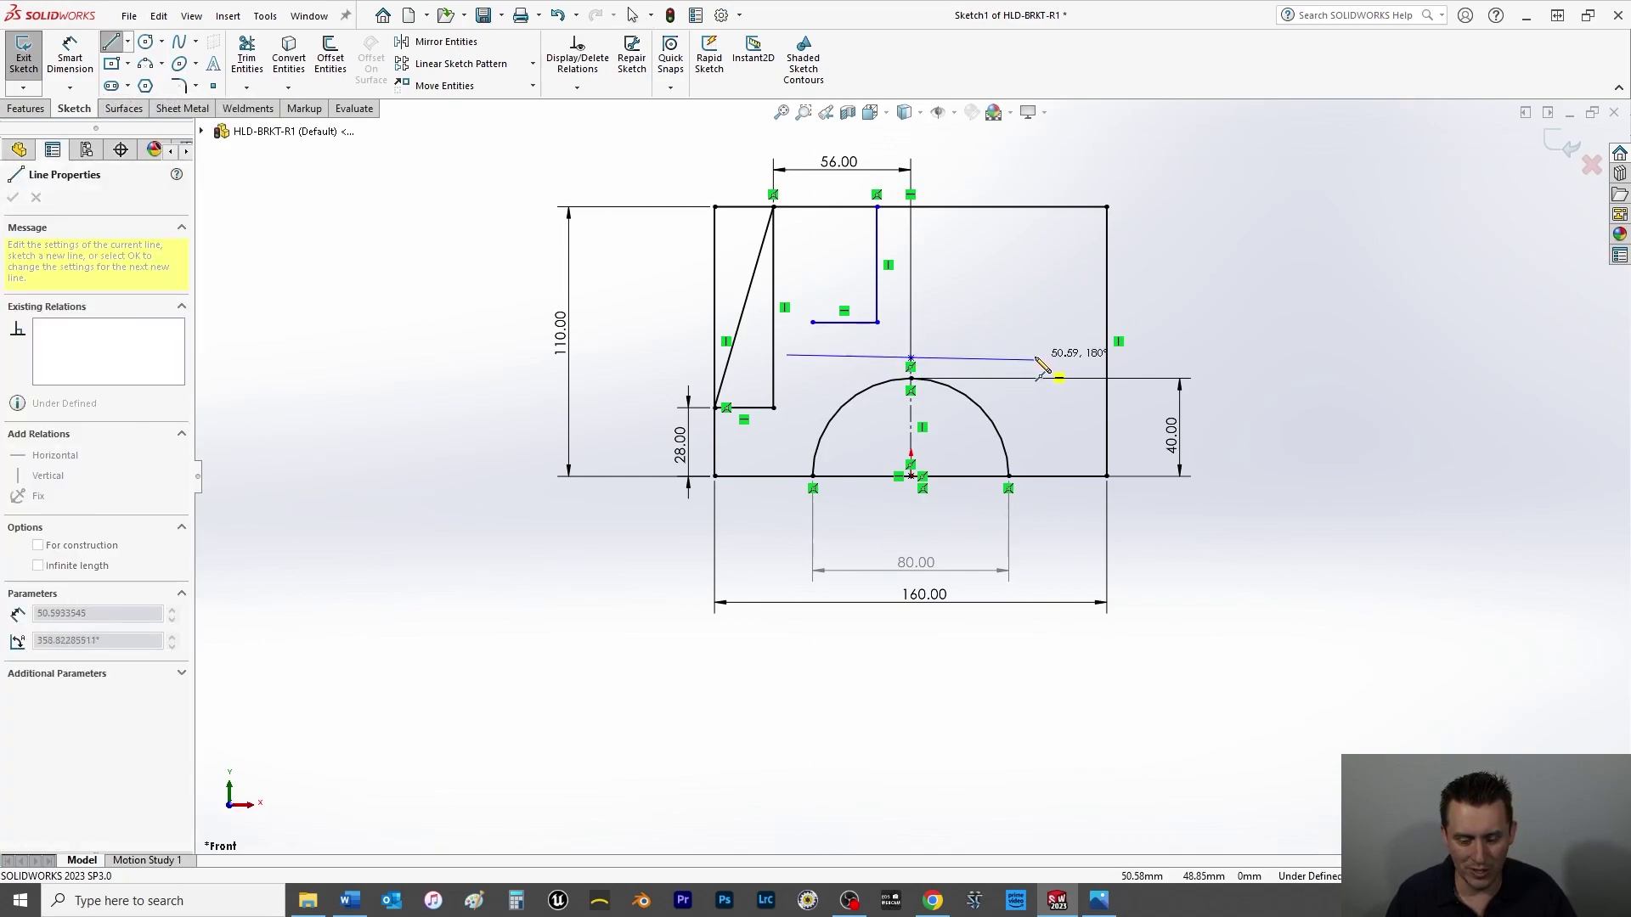
pyautogui.click(1037, 359)
pyautogui.rightClick(1038, 315)
pyautogui.click(1083, 328)
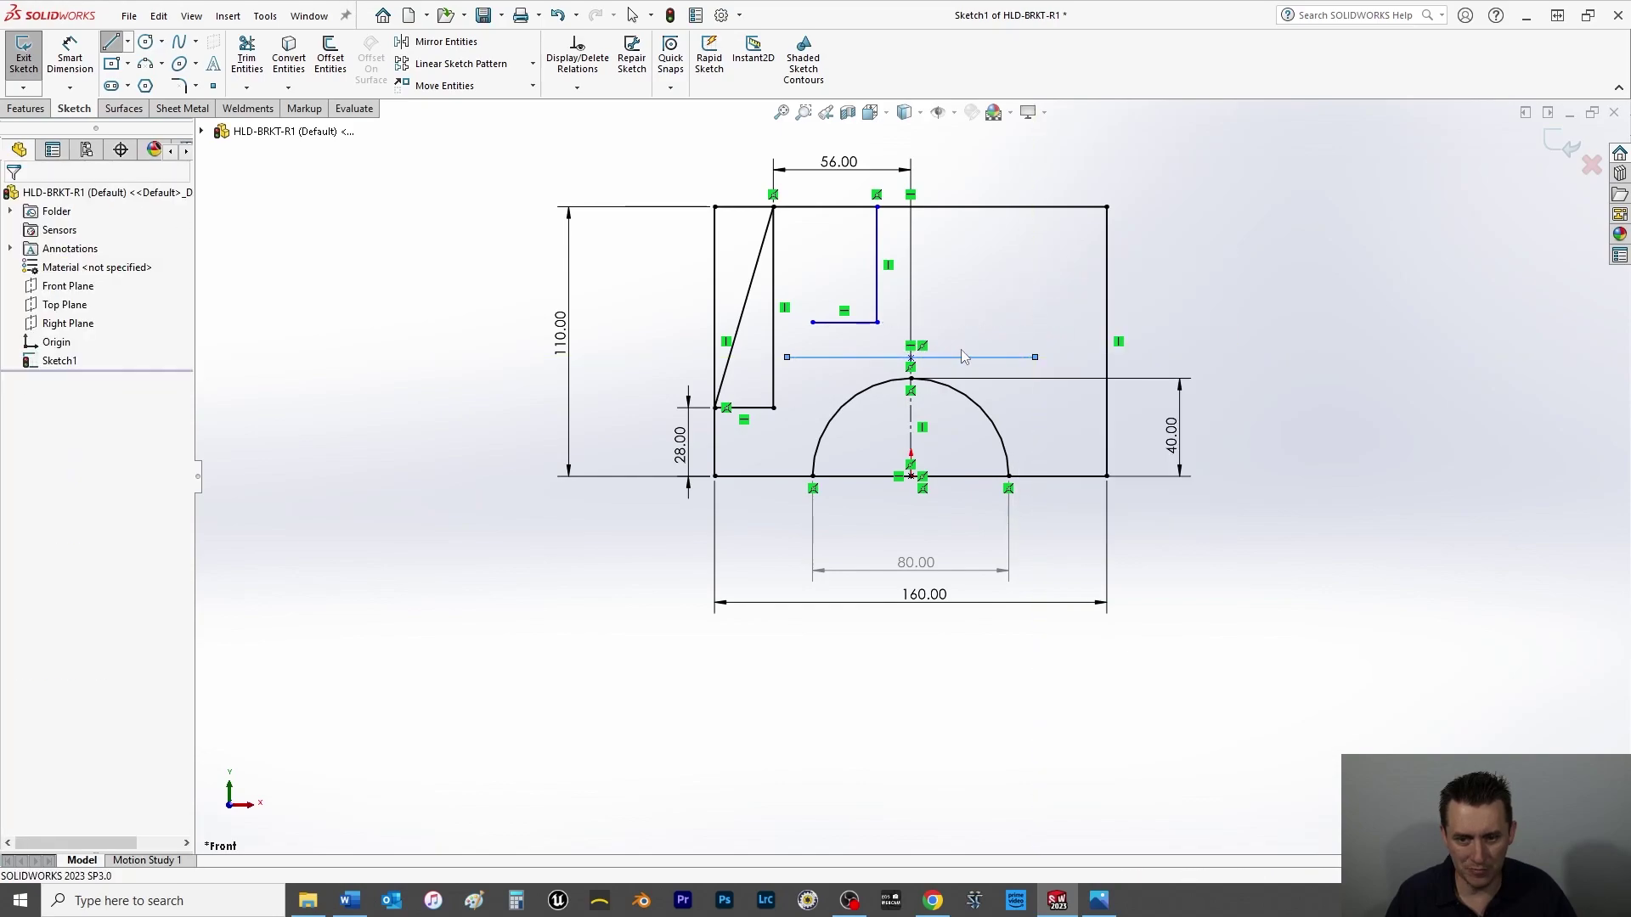
# - Add a vertical relation between the midpoint of the line above the arc and the origin
pyautogui.click(910, 358)
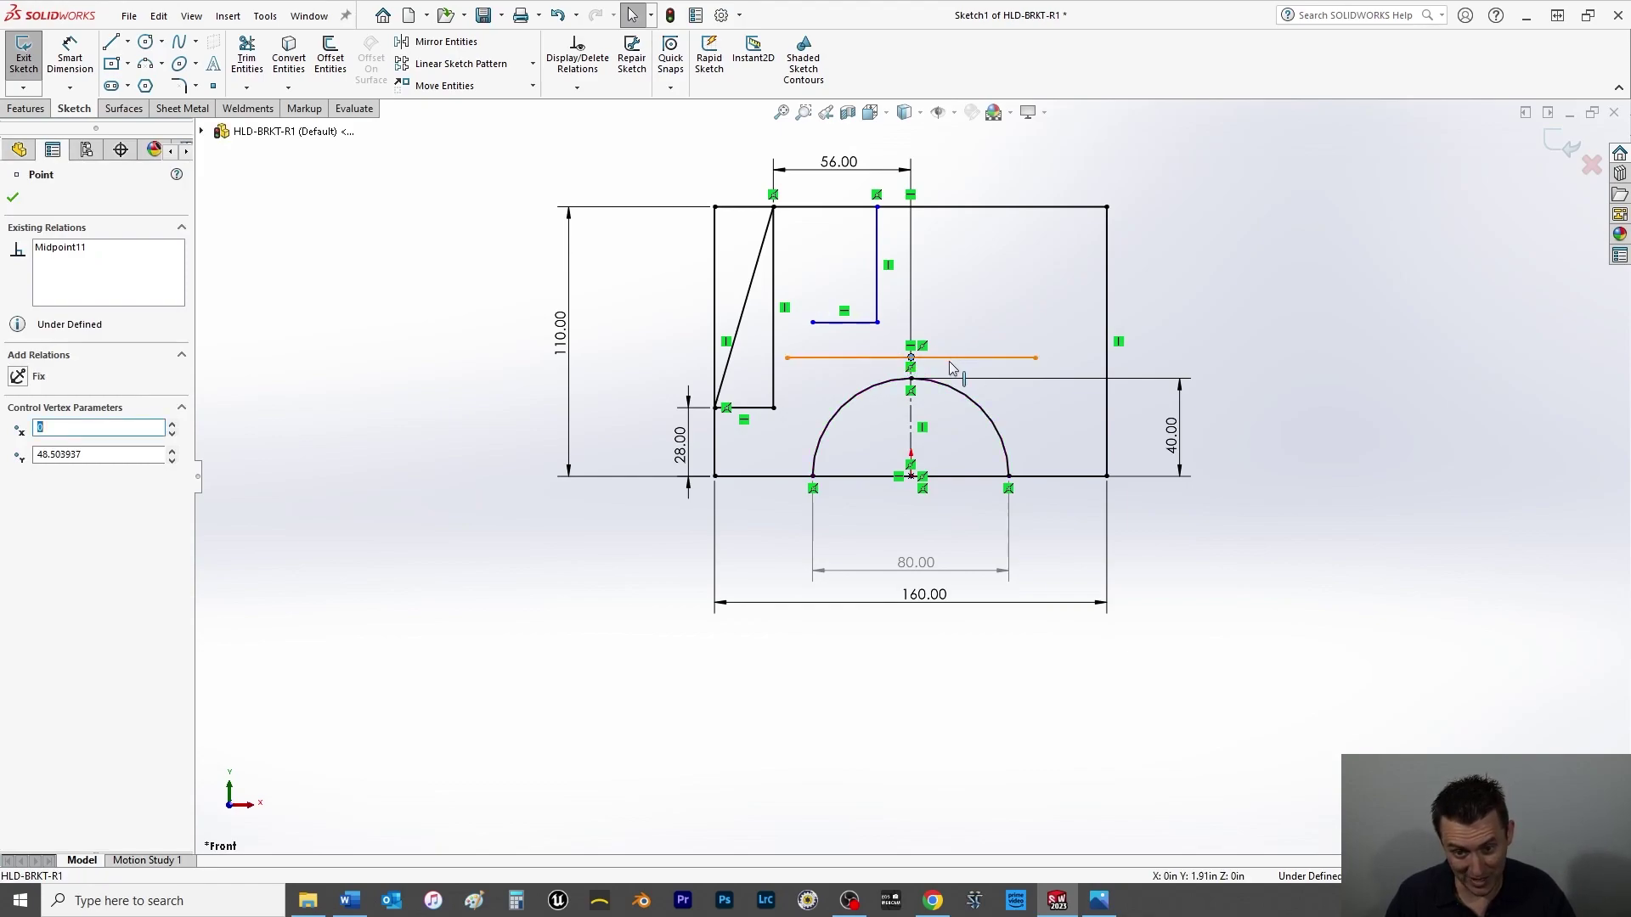
pyautogui.keyDown('ctrl'); pyautogui.click(911, 477); pyautogui.keyUp('ctrl')
pyautogui.click(16, 492)
pyautogui.click(13, 196)
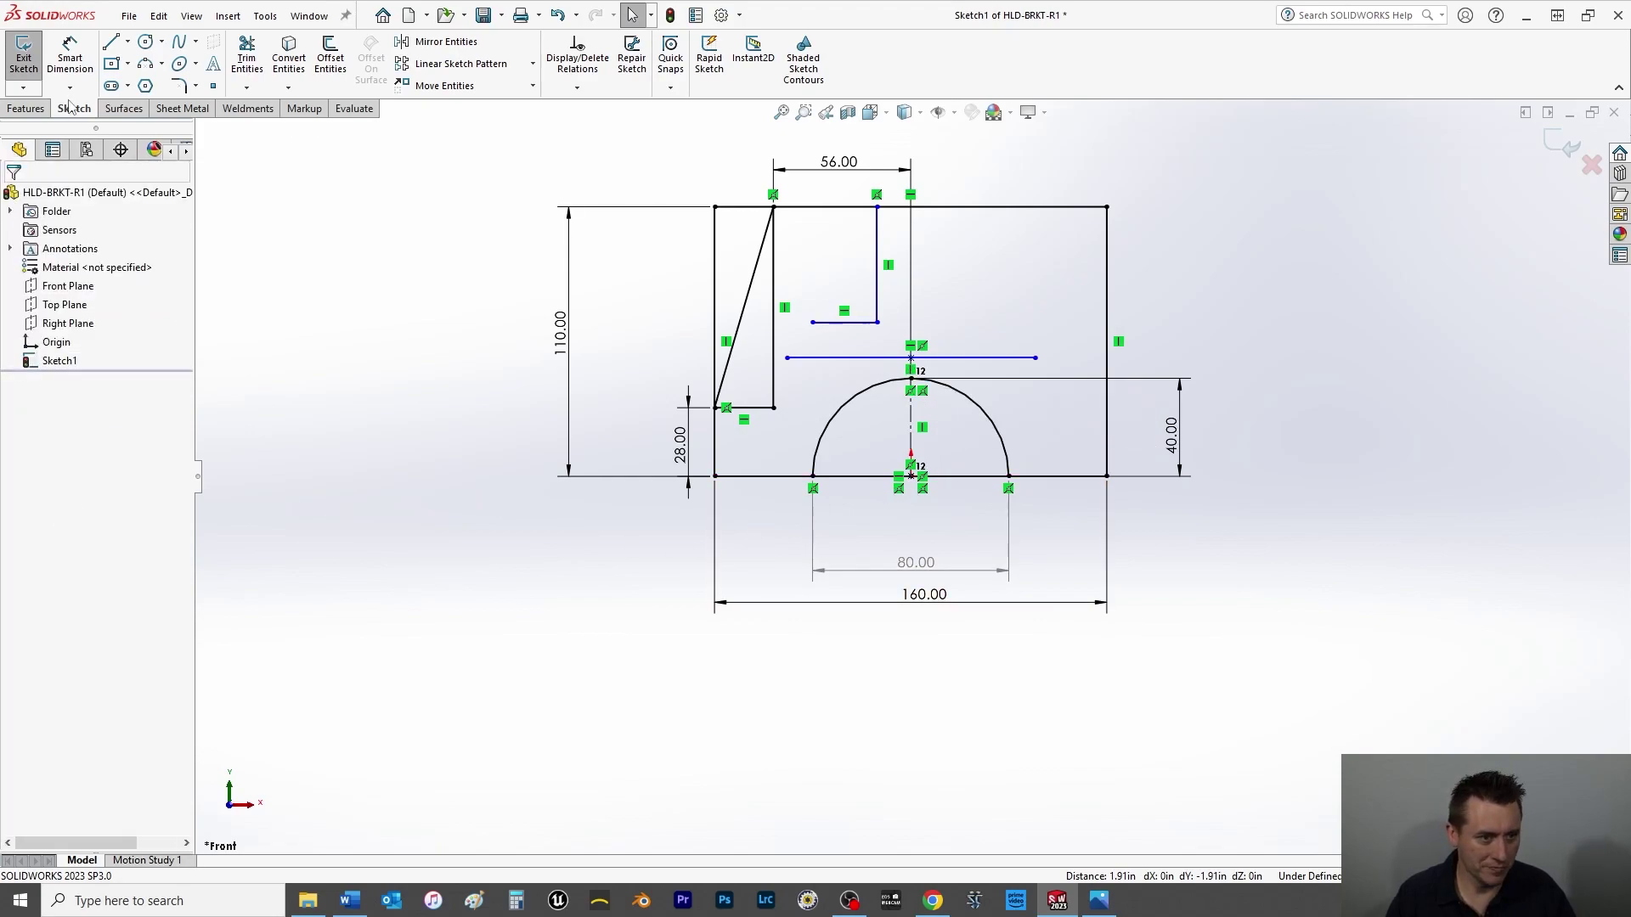
# - Dimension the length of the horizontal line above the arc to 80 mm, placing the dimension below the rectangle
pyautogui.click(70, 55)
pyautogui.click(846, 358)
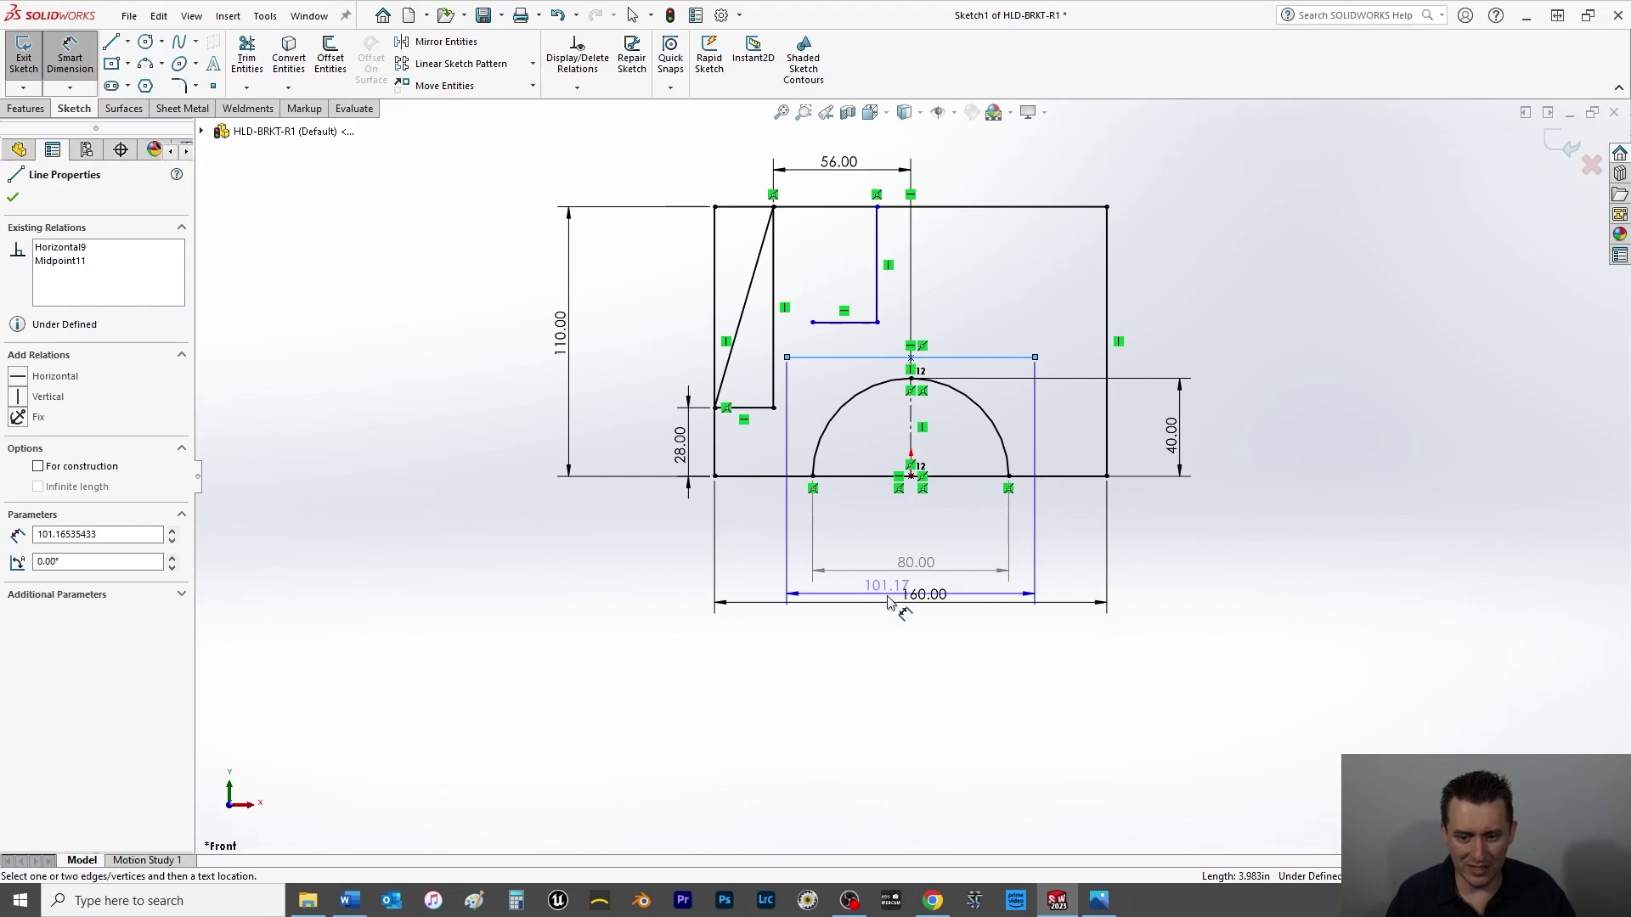
pyautogui.click(907, 533)
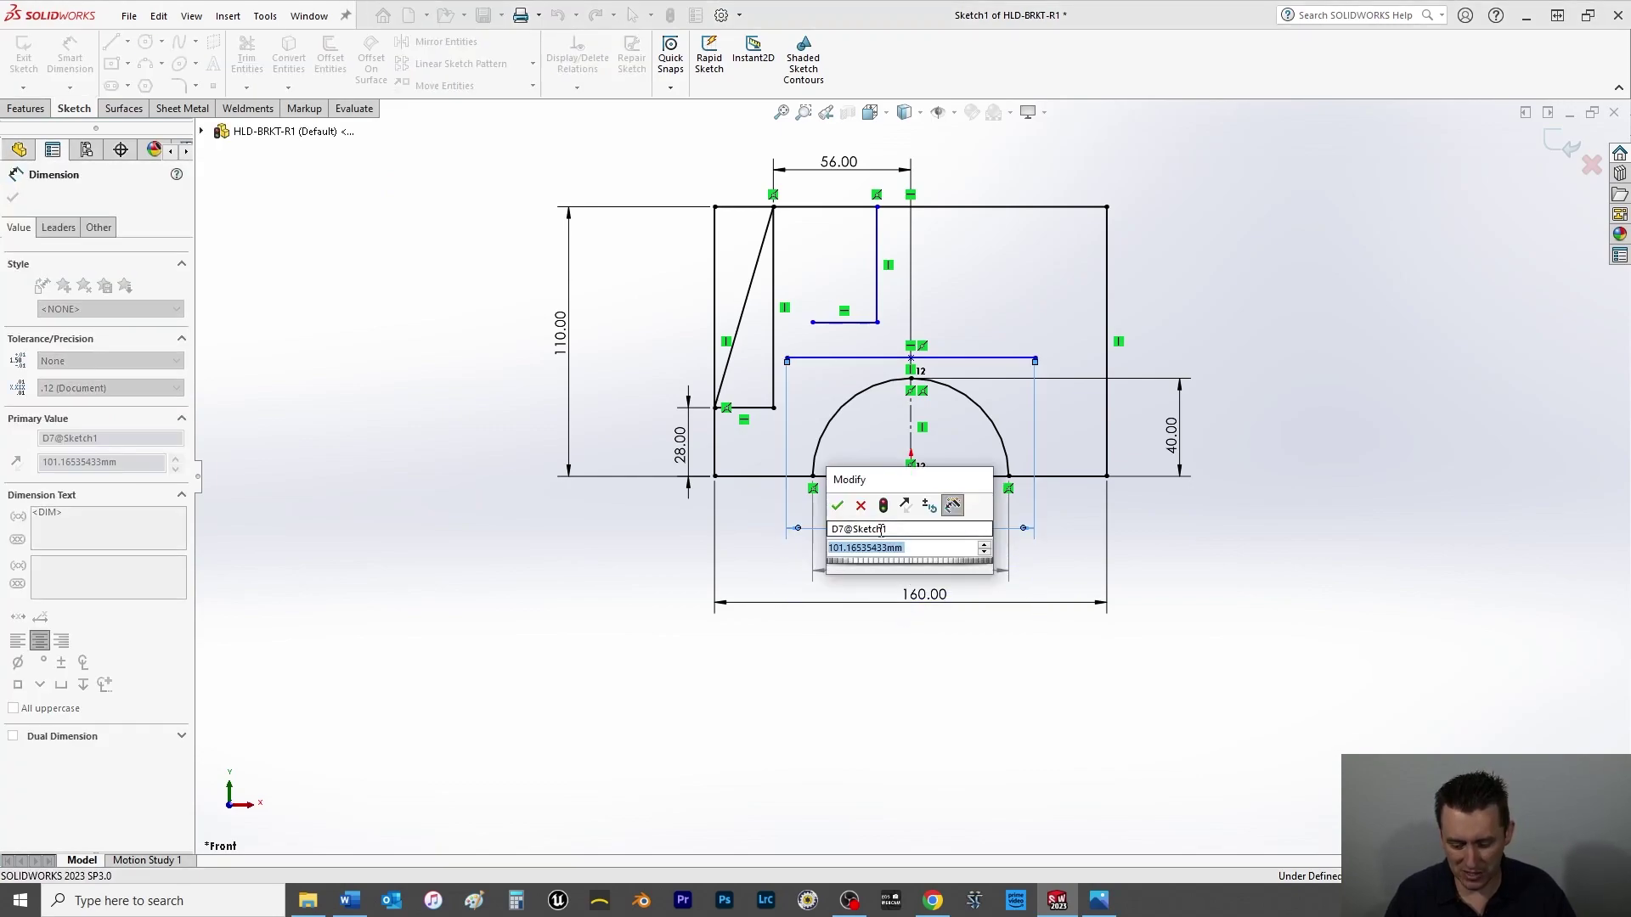
pyautogui.write('80')
pyautogui.press('Return')
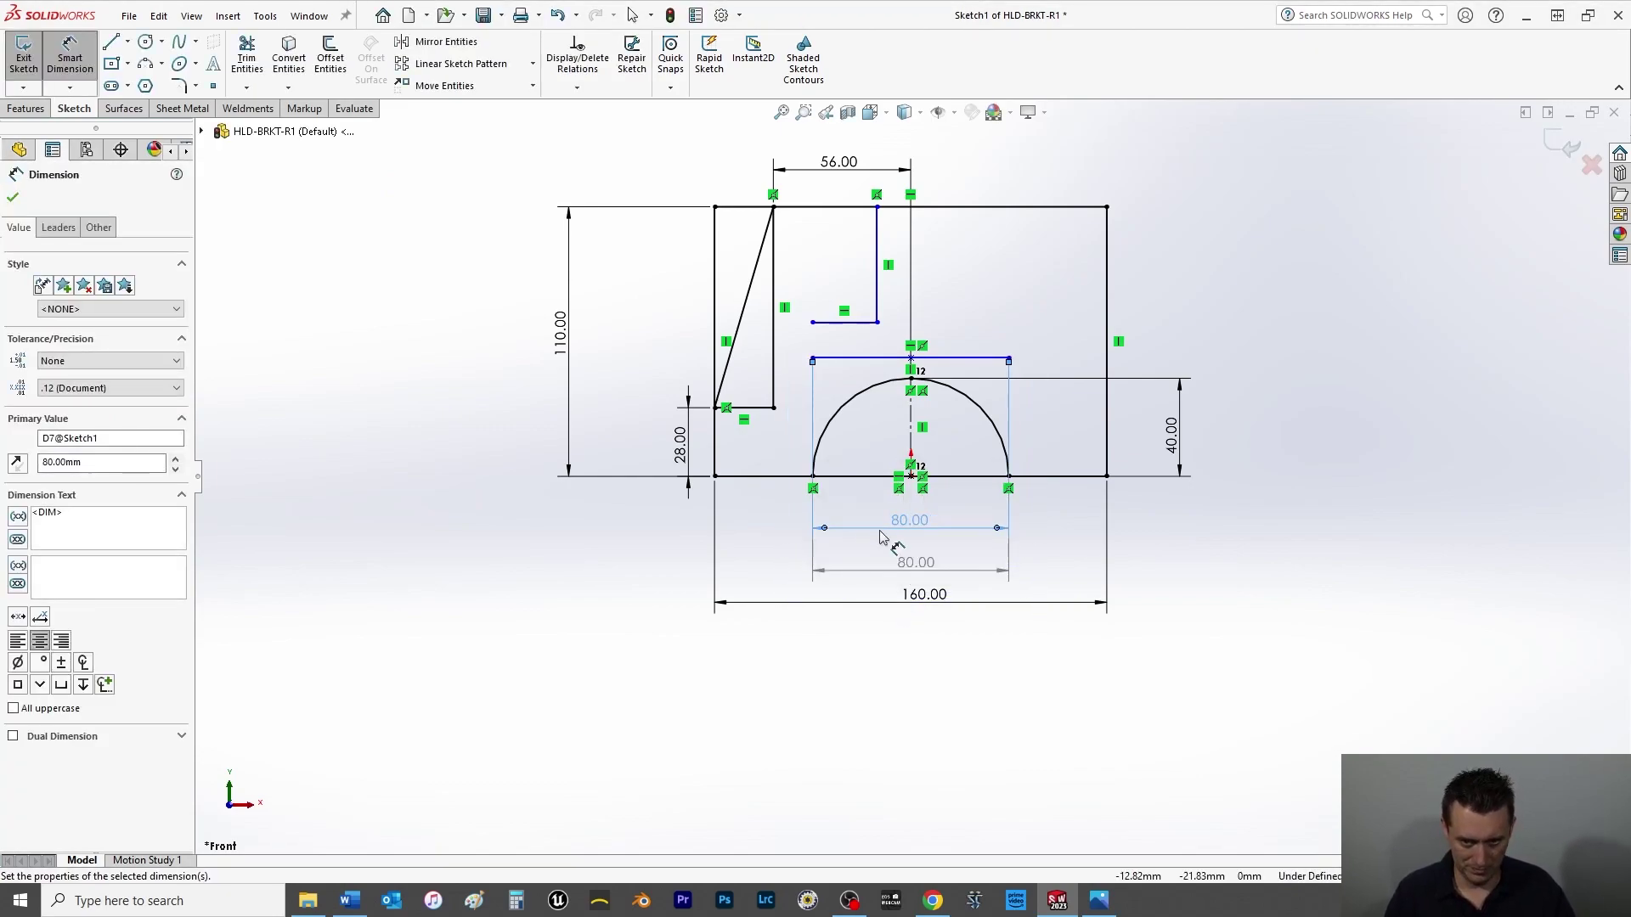
pyautogui.click(13, 197)
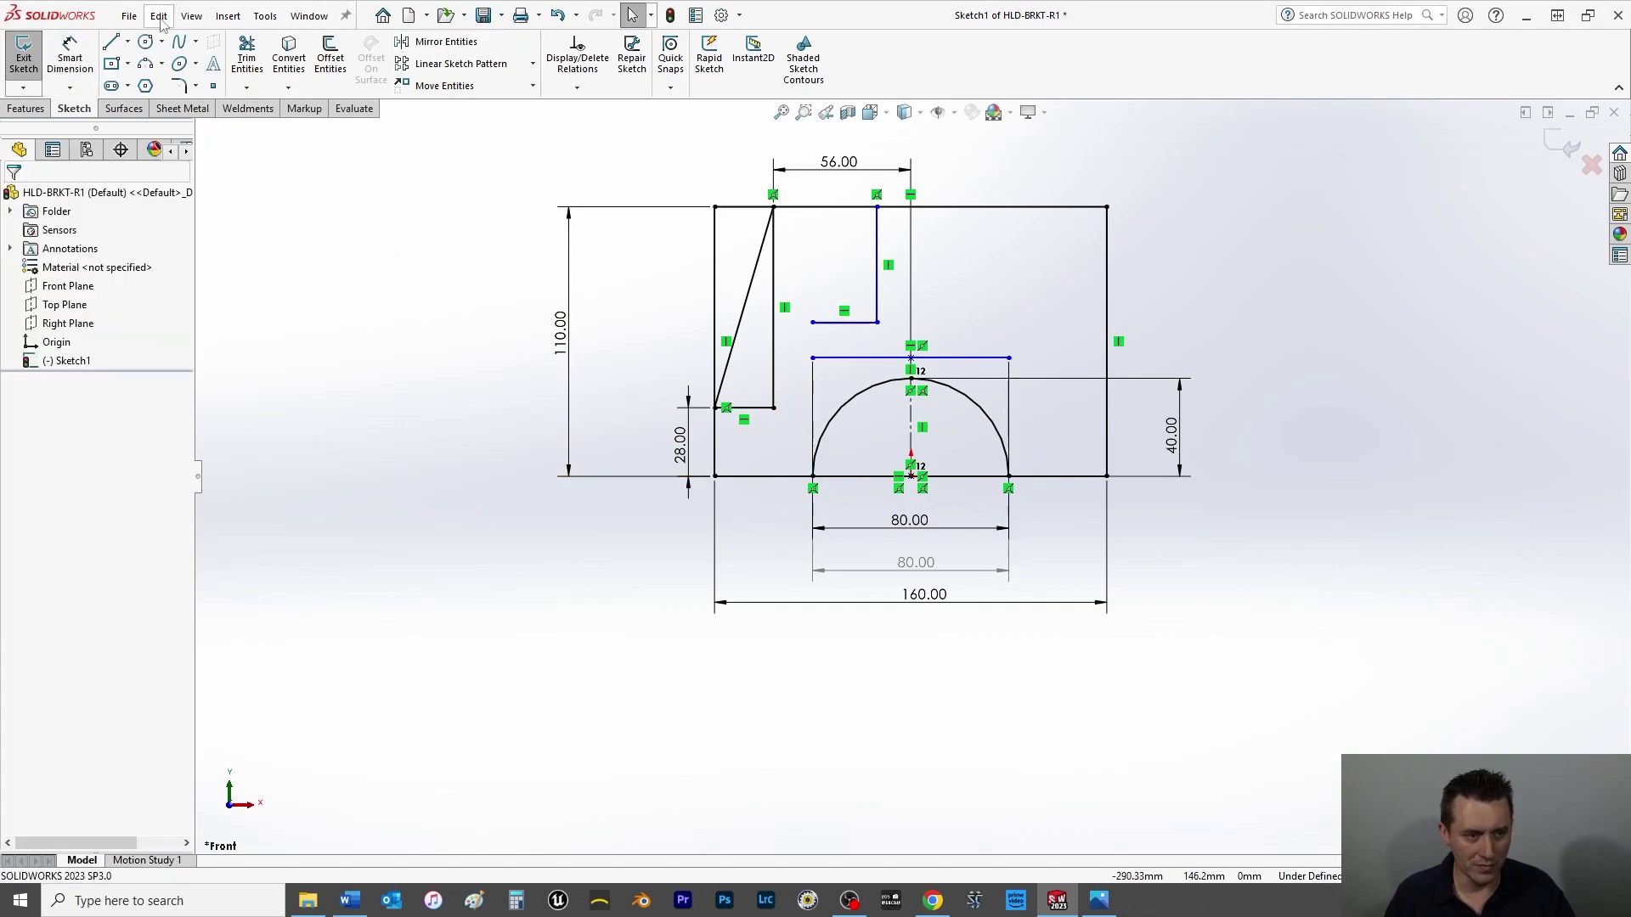
# - Connect the left end of the 80 mm line to the left end of the short horizontal line above it with a vertical line
pyautogui.click(114, 44)
pyautogui.click(813, 357)
pyautogui.click(813, 323)
pyautogui.rightClick(806, 277)
pyautogui.click(850, 290)
pyautogui.click(70, 64)
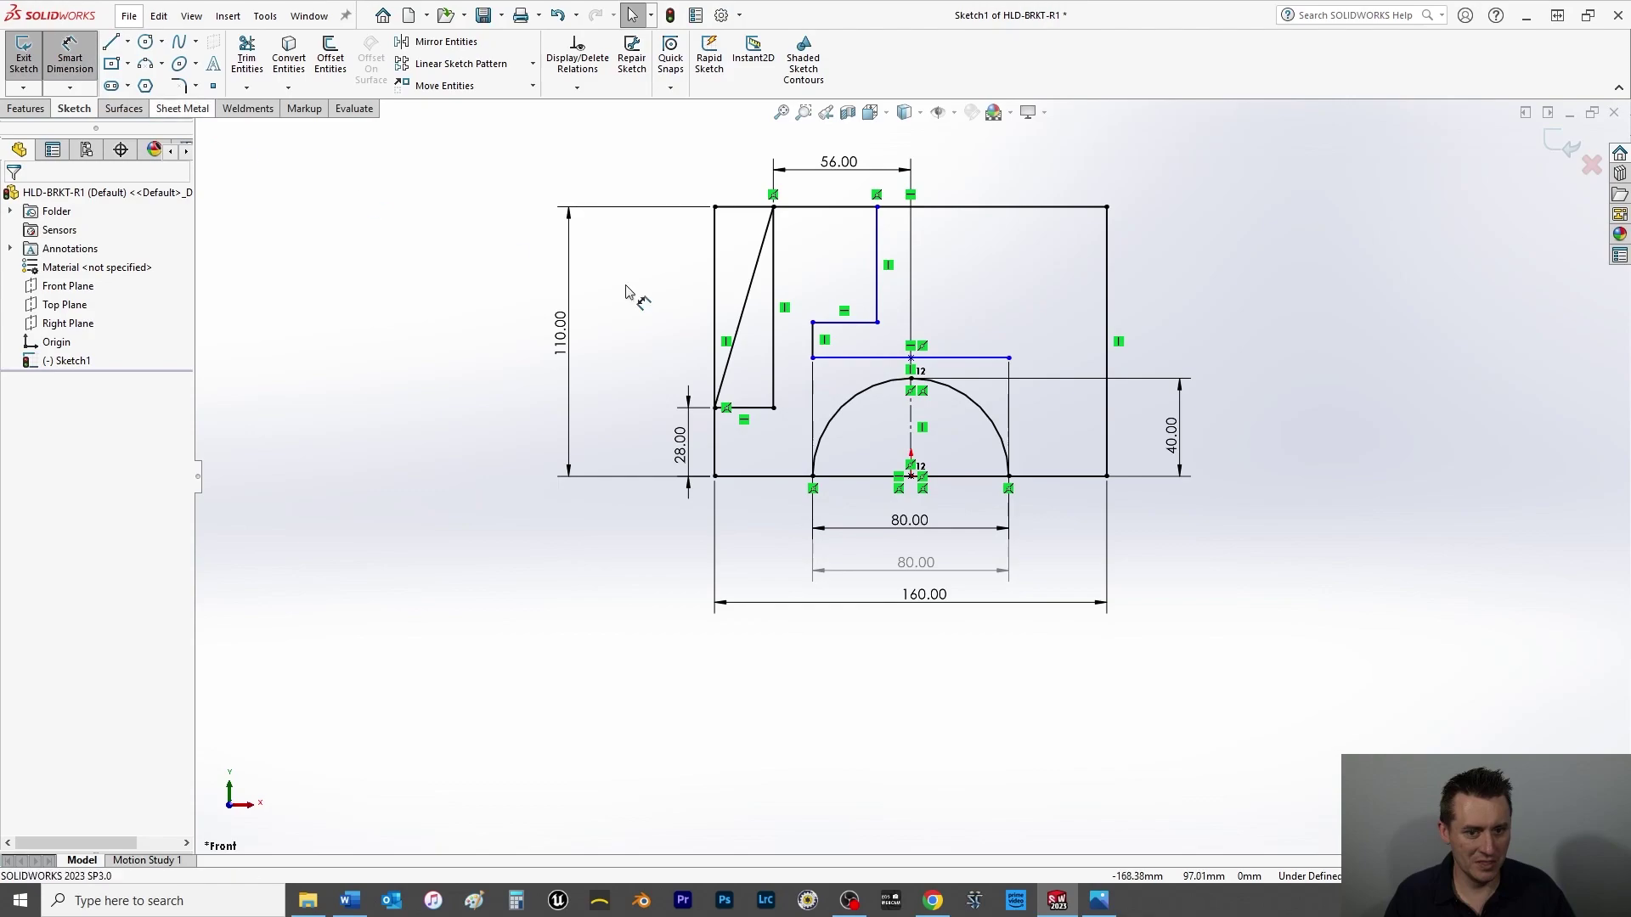
# - Dimension the distance between the rectangle's top edge and the horizontal line above the arc to 60 mm
pyautogui.click(862, 358)
pyautogui.click(845, 208)
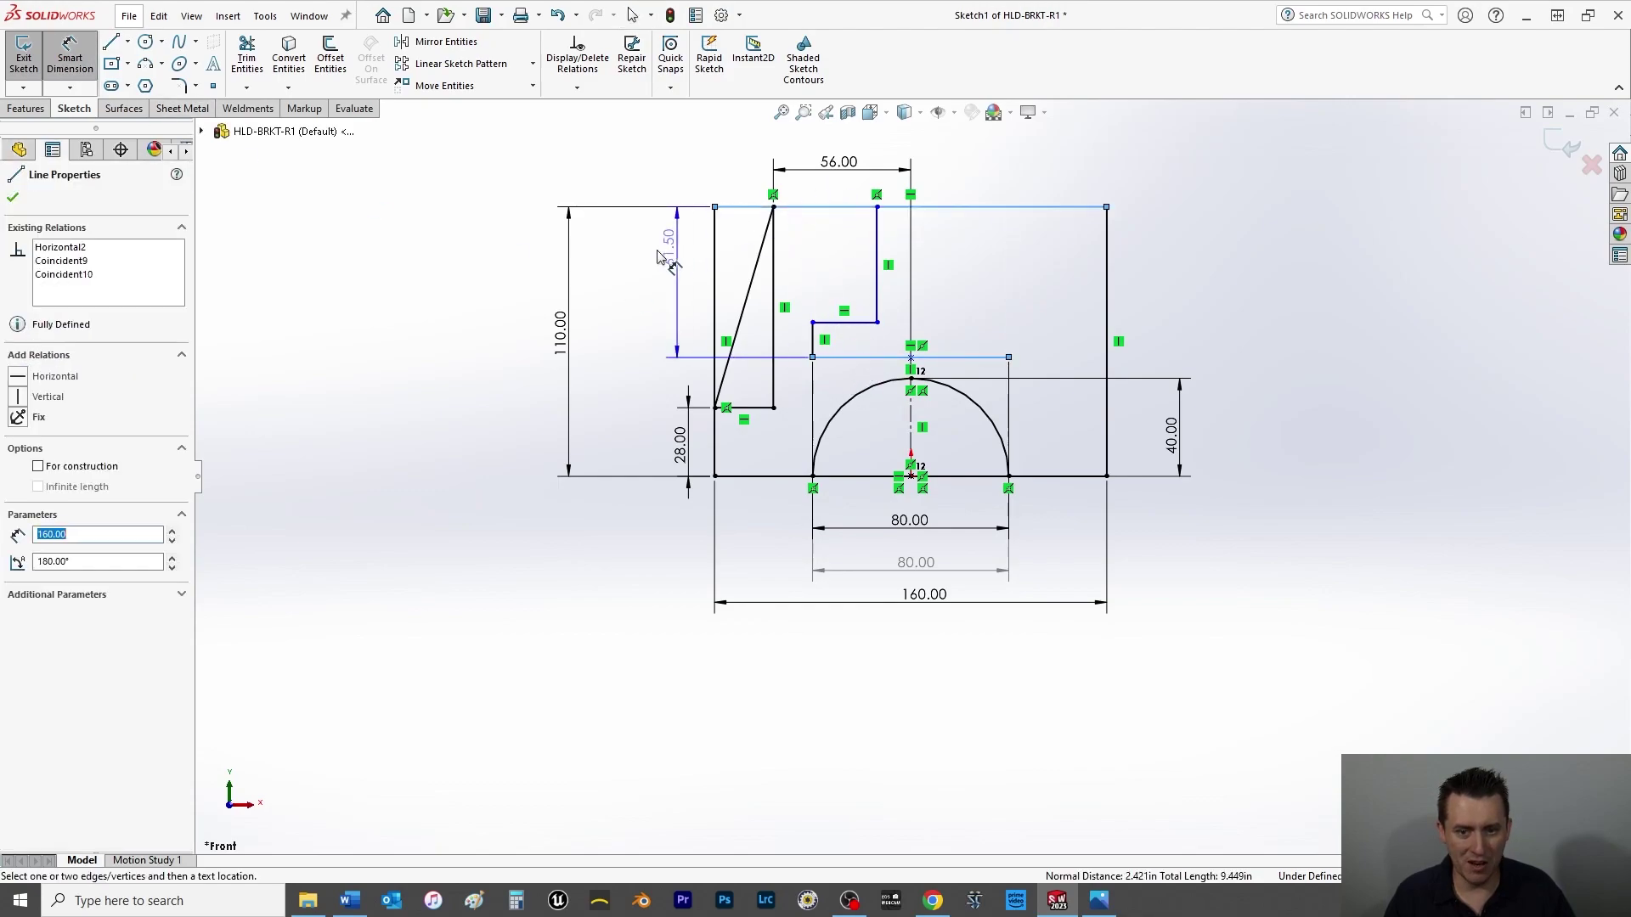
pyautogui.click(607, 270)
pyautogui.write('60')
pyautogui.press('Return')
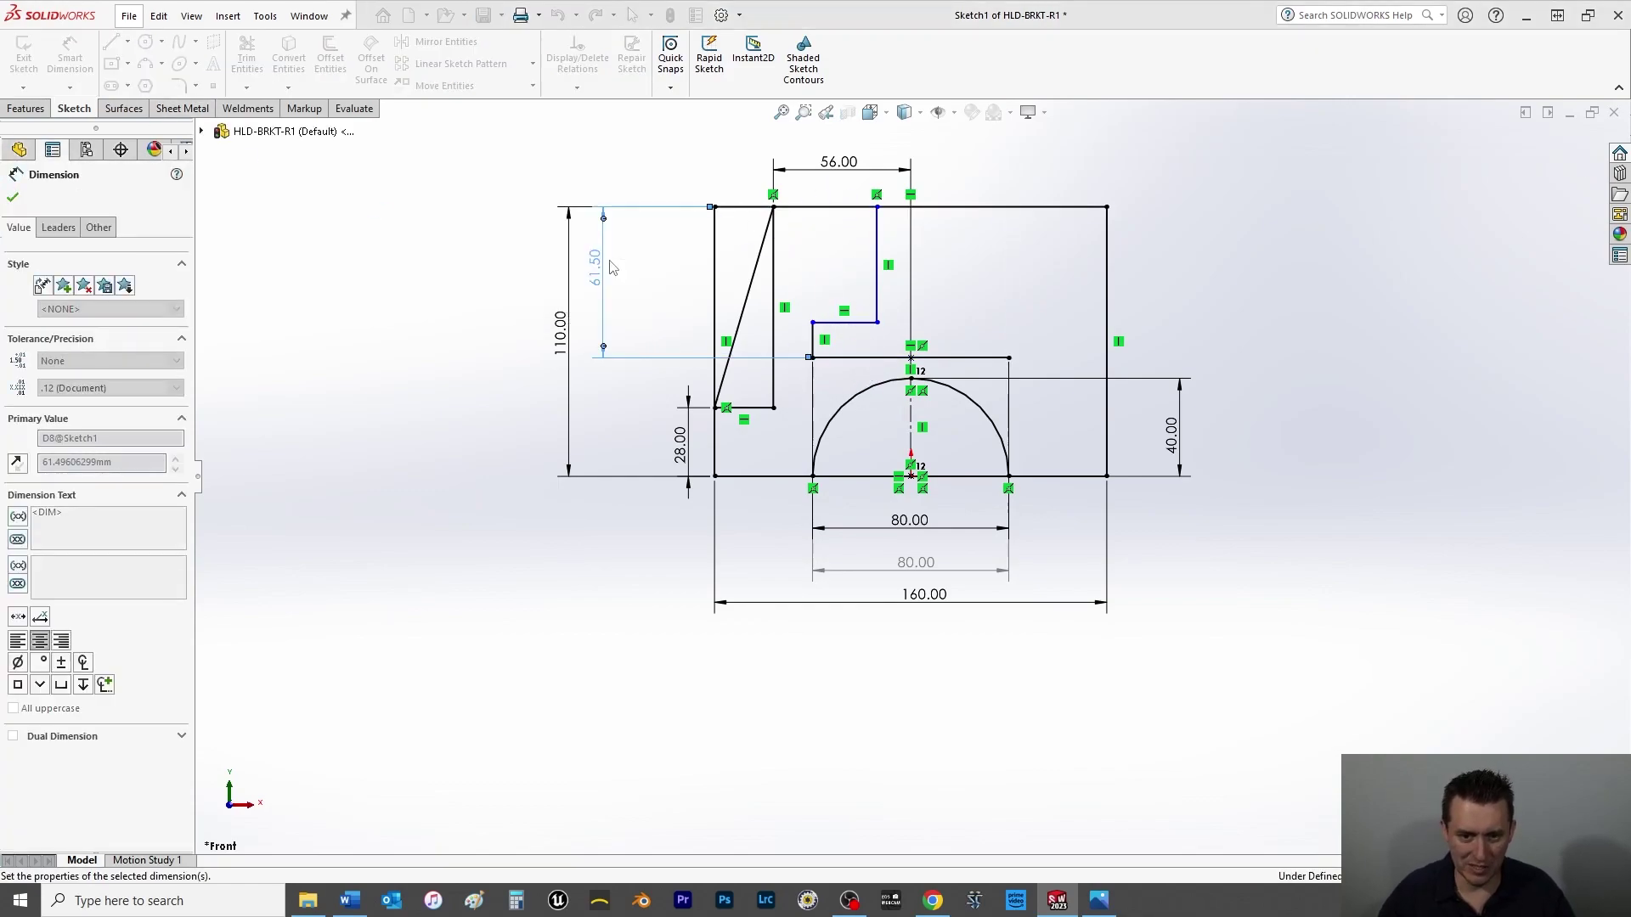
# - Dimension the distance between the rectangle's top edge and the short horizontal slot line to 28 mm
pyautogui.click(853, 318)
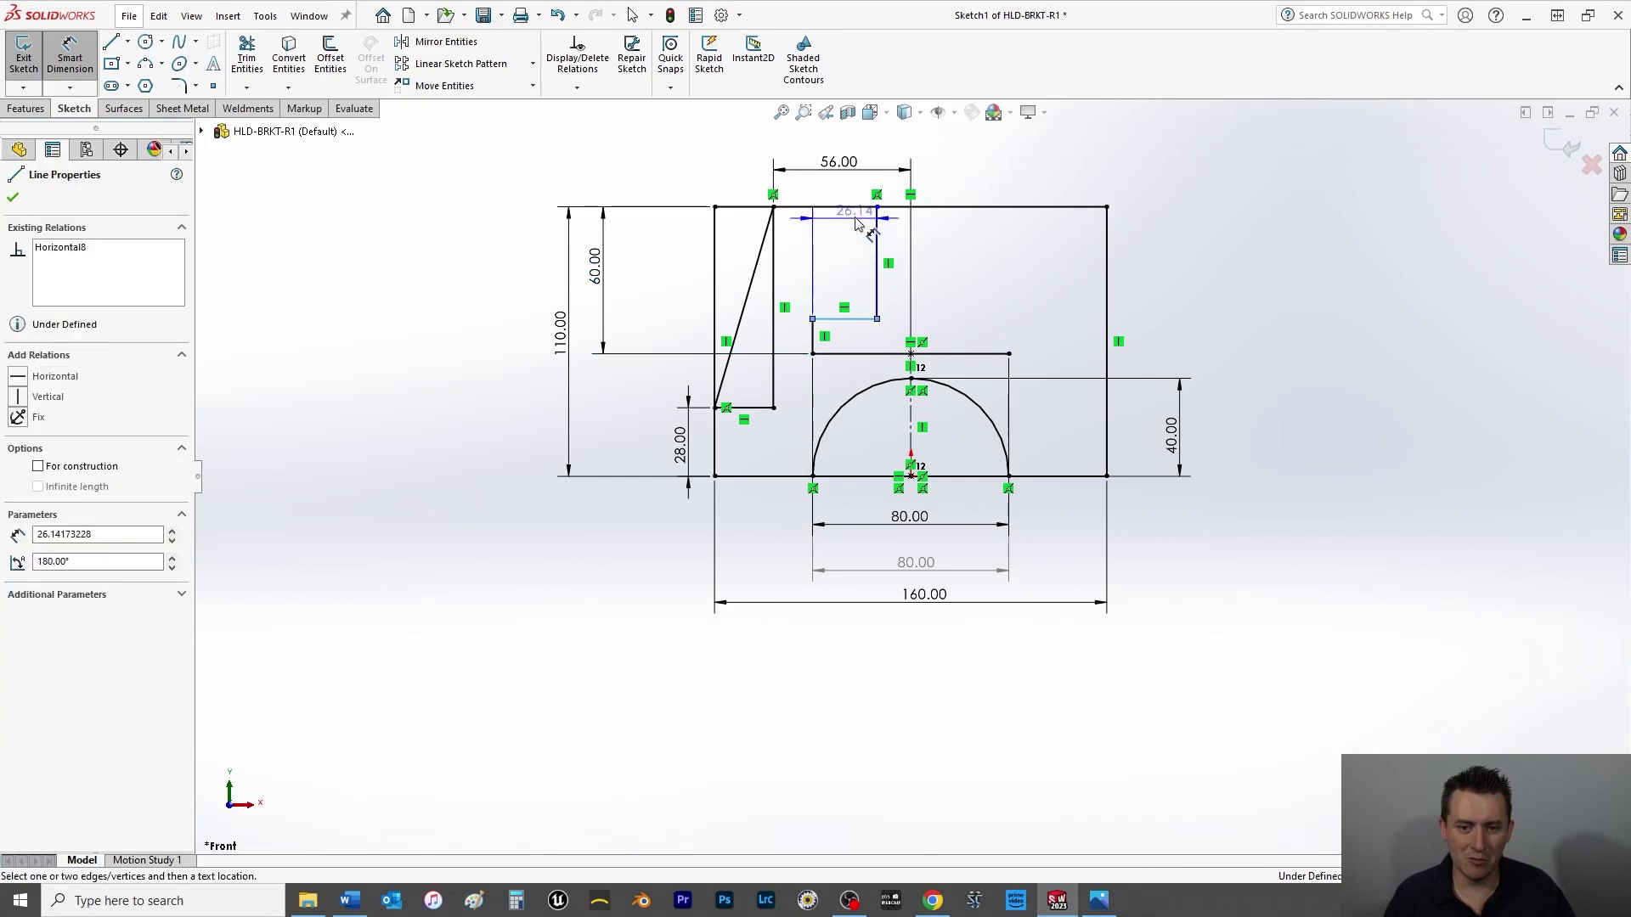
pyautogui.click(860, 207)
pyautogui.click(675, 259)
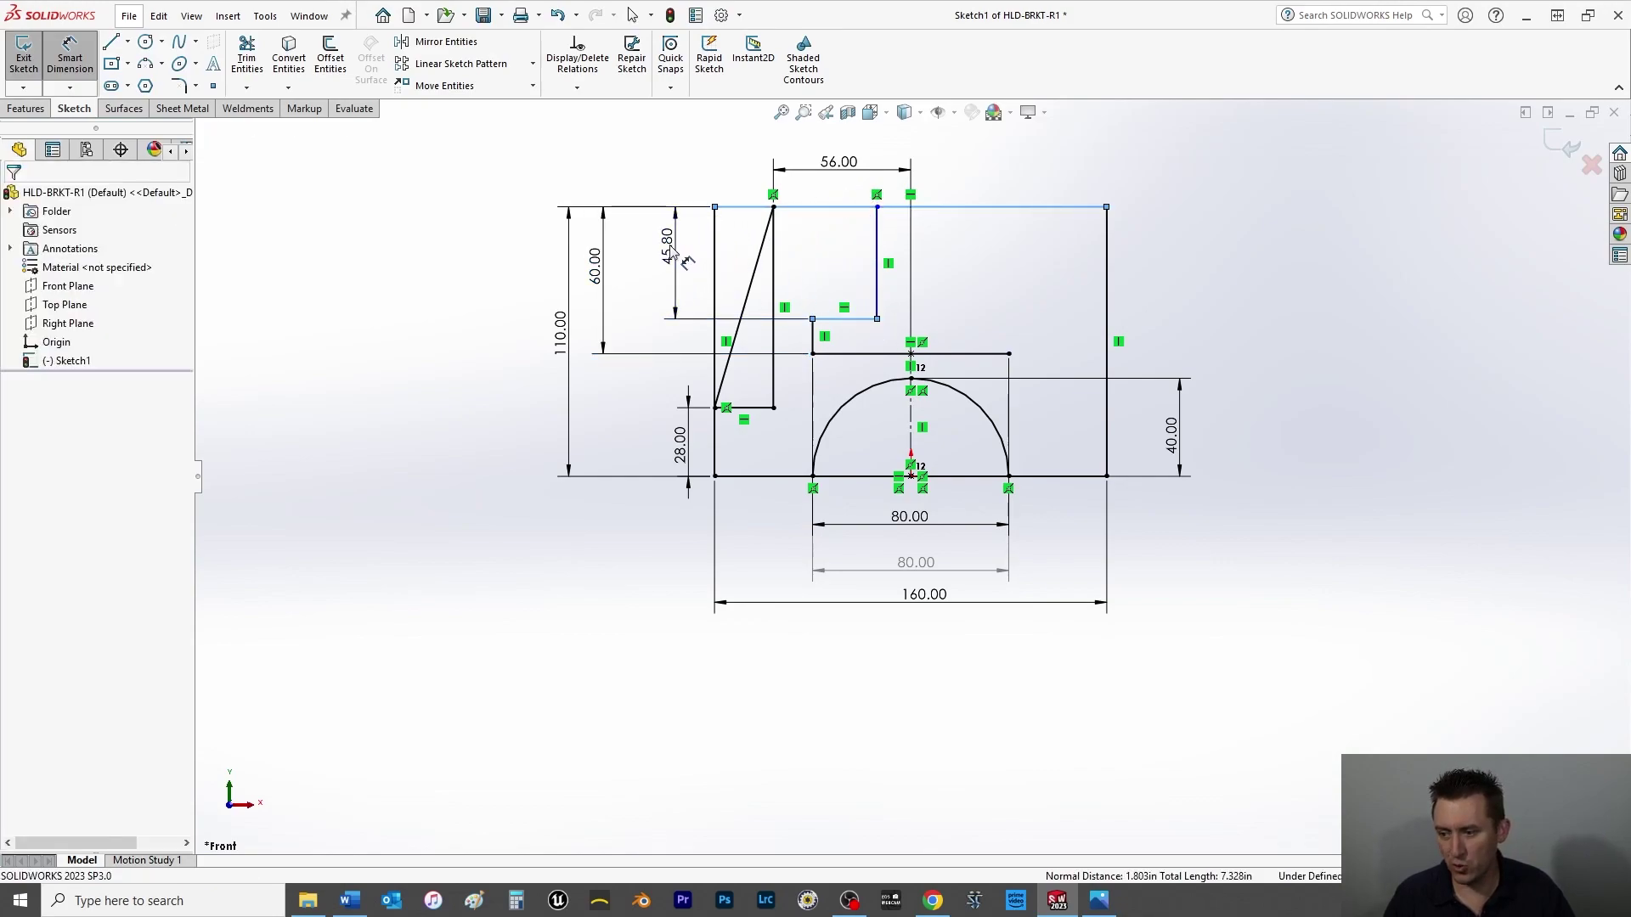
pyautogui.write('28')
pyautogui.press('Return')
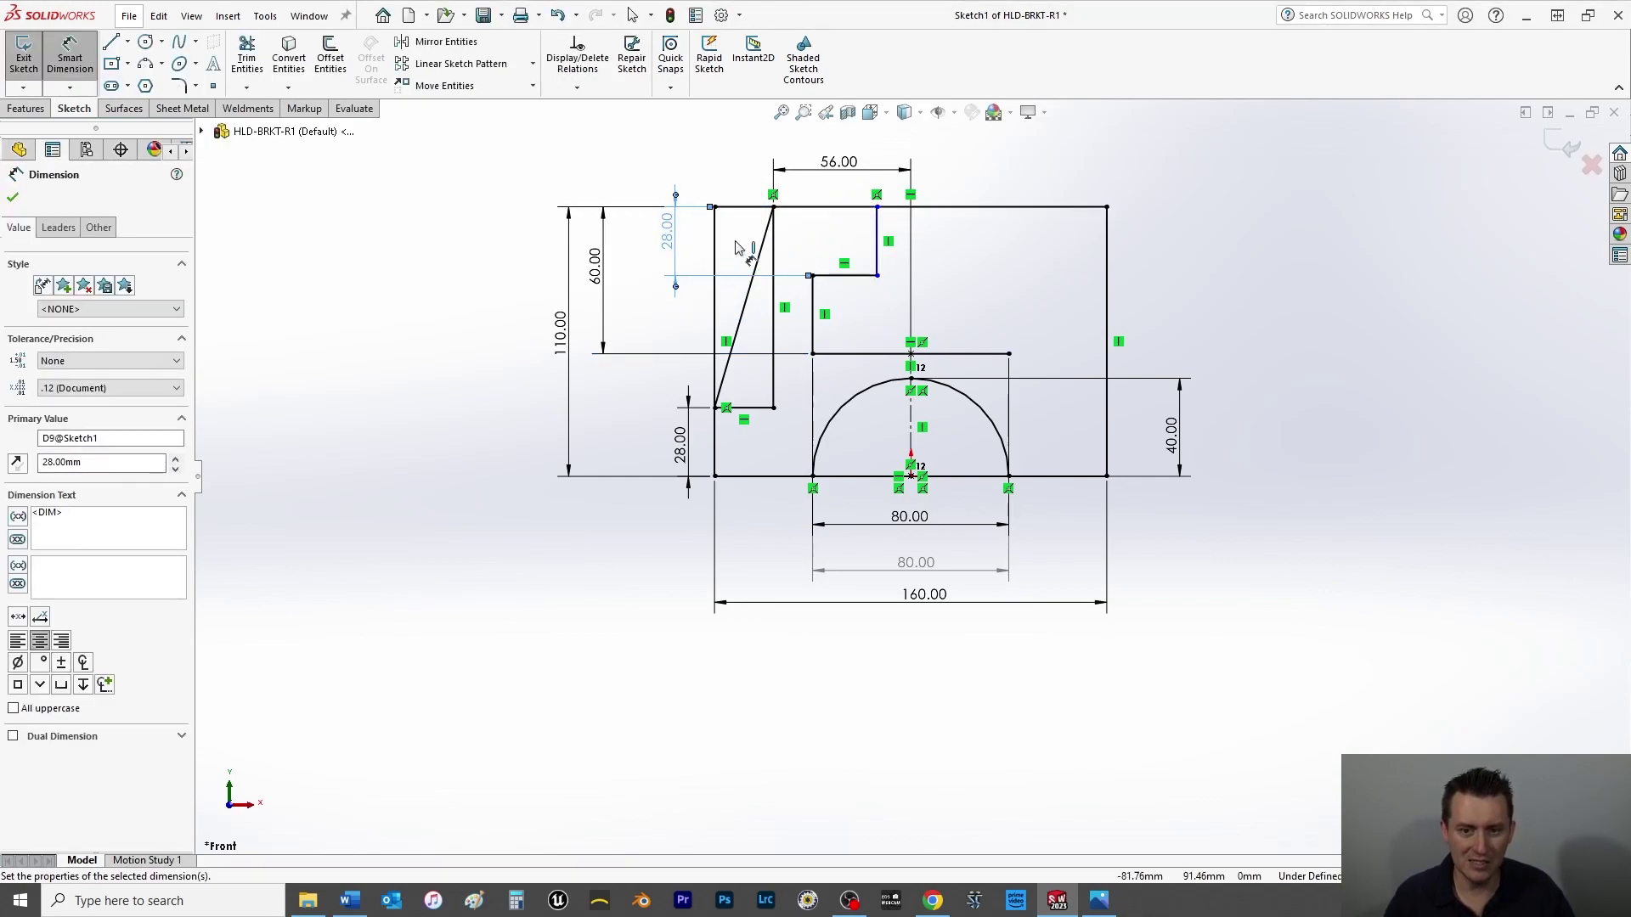
# - Dimension the distance from the upper vertical slot line to the vertical centerline to 20 mm
pyautogui.click(877, 229)
pyautogui.click(910, 425)
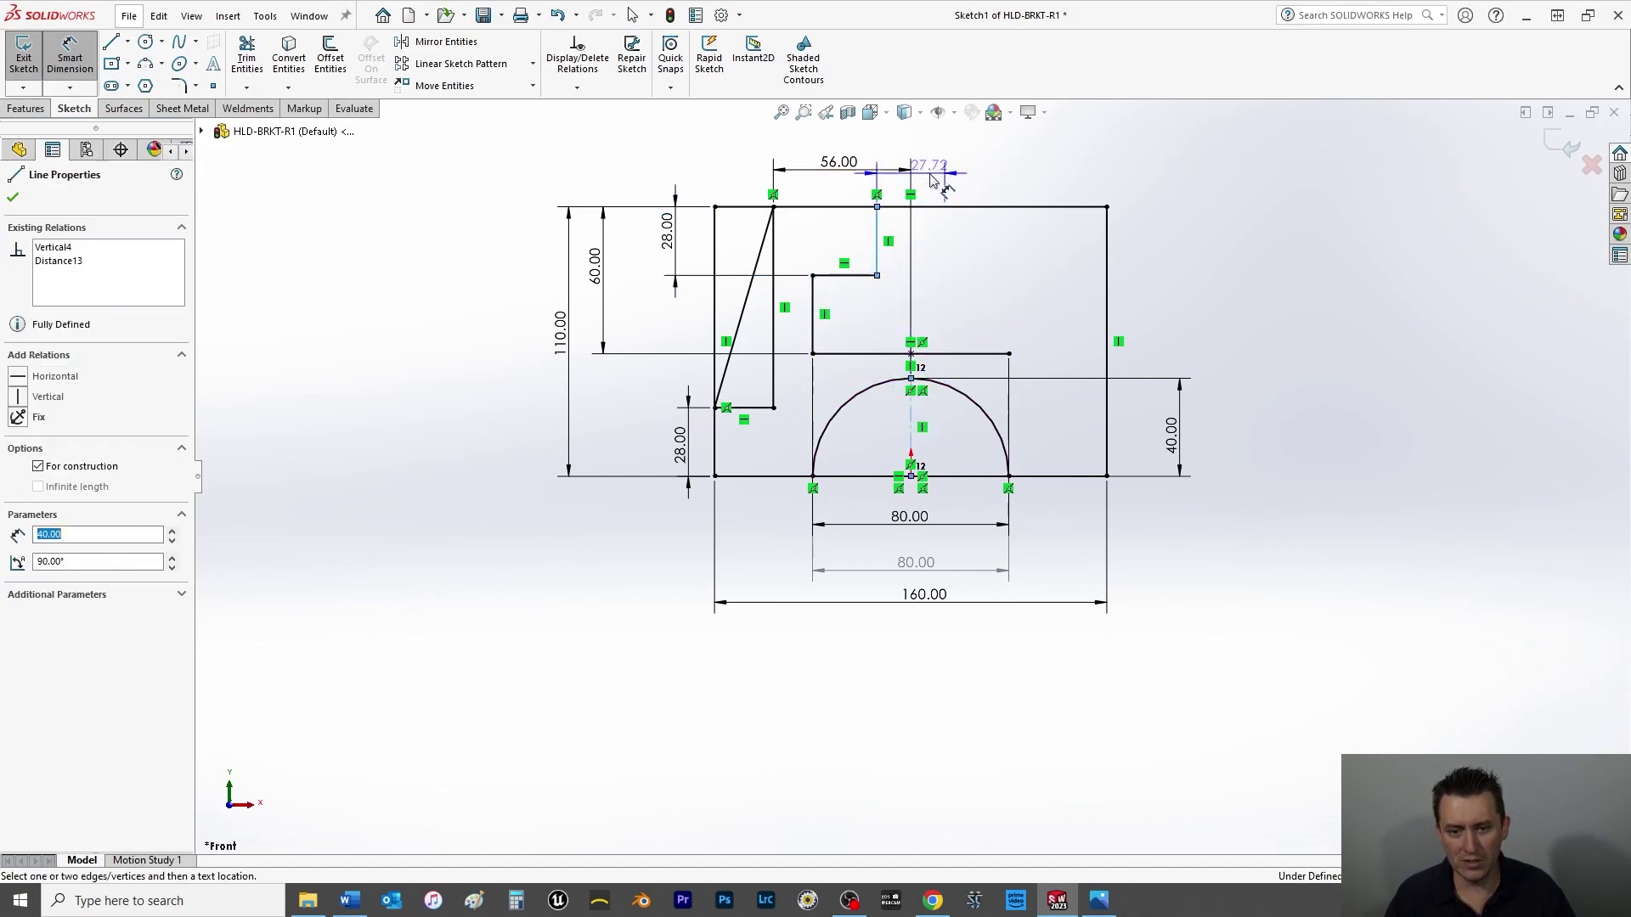
pyautogui.click(896, 187)
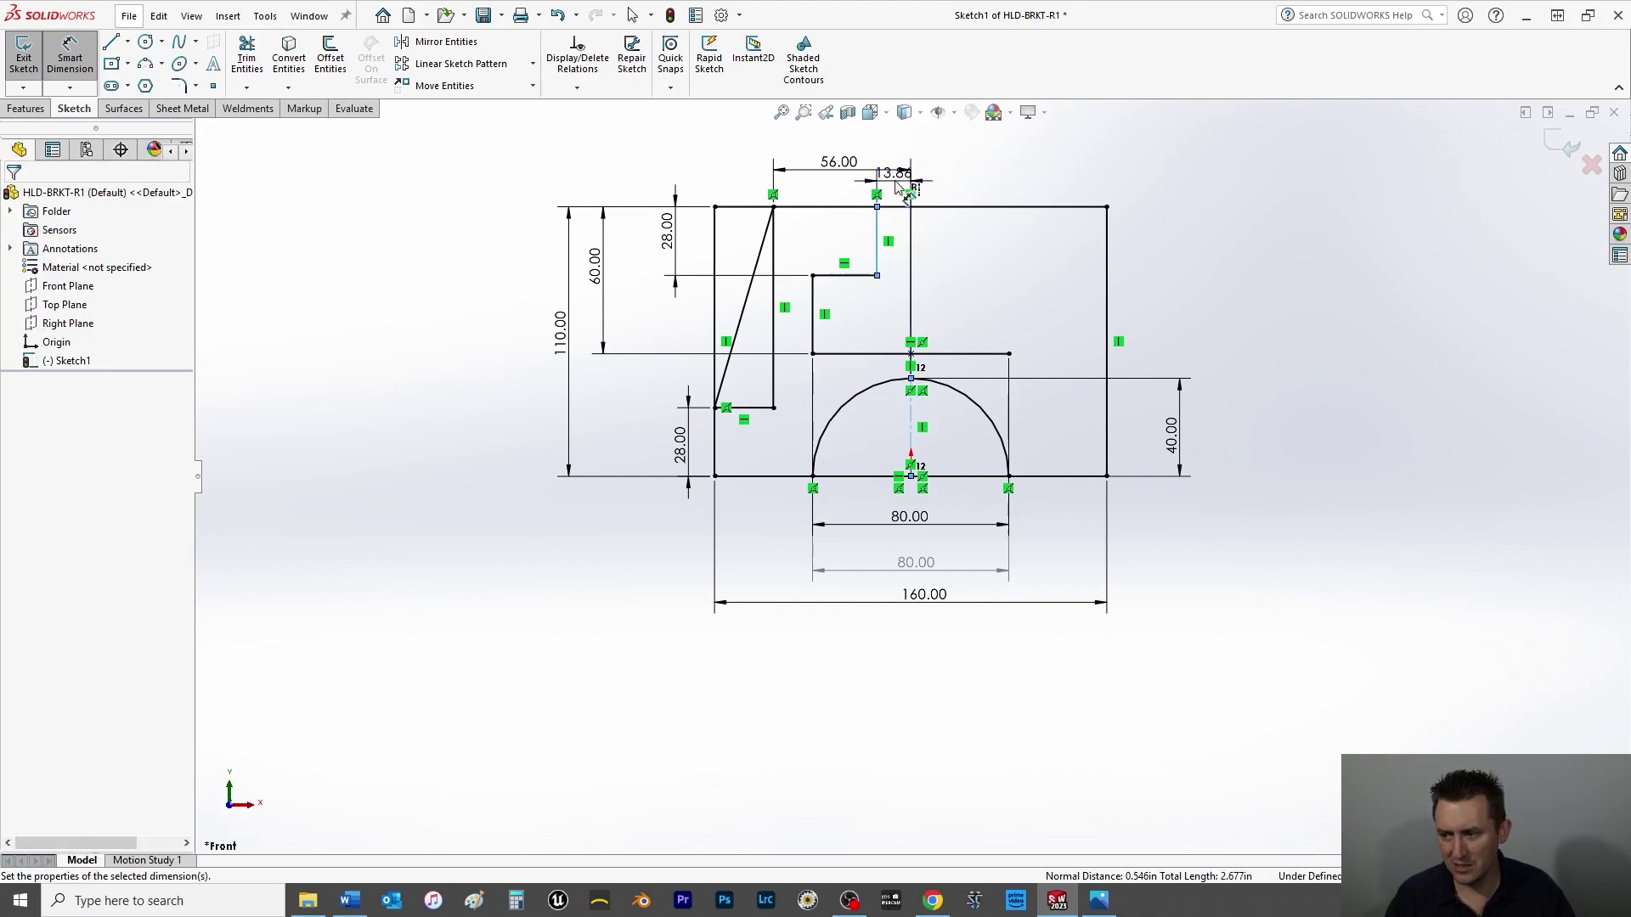
pyautogui.write('20')
pyautogui.press('Return')
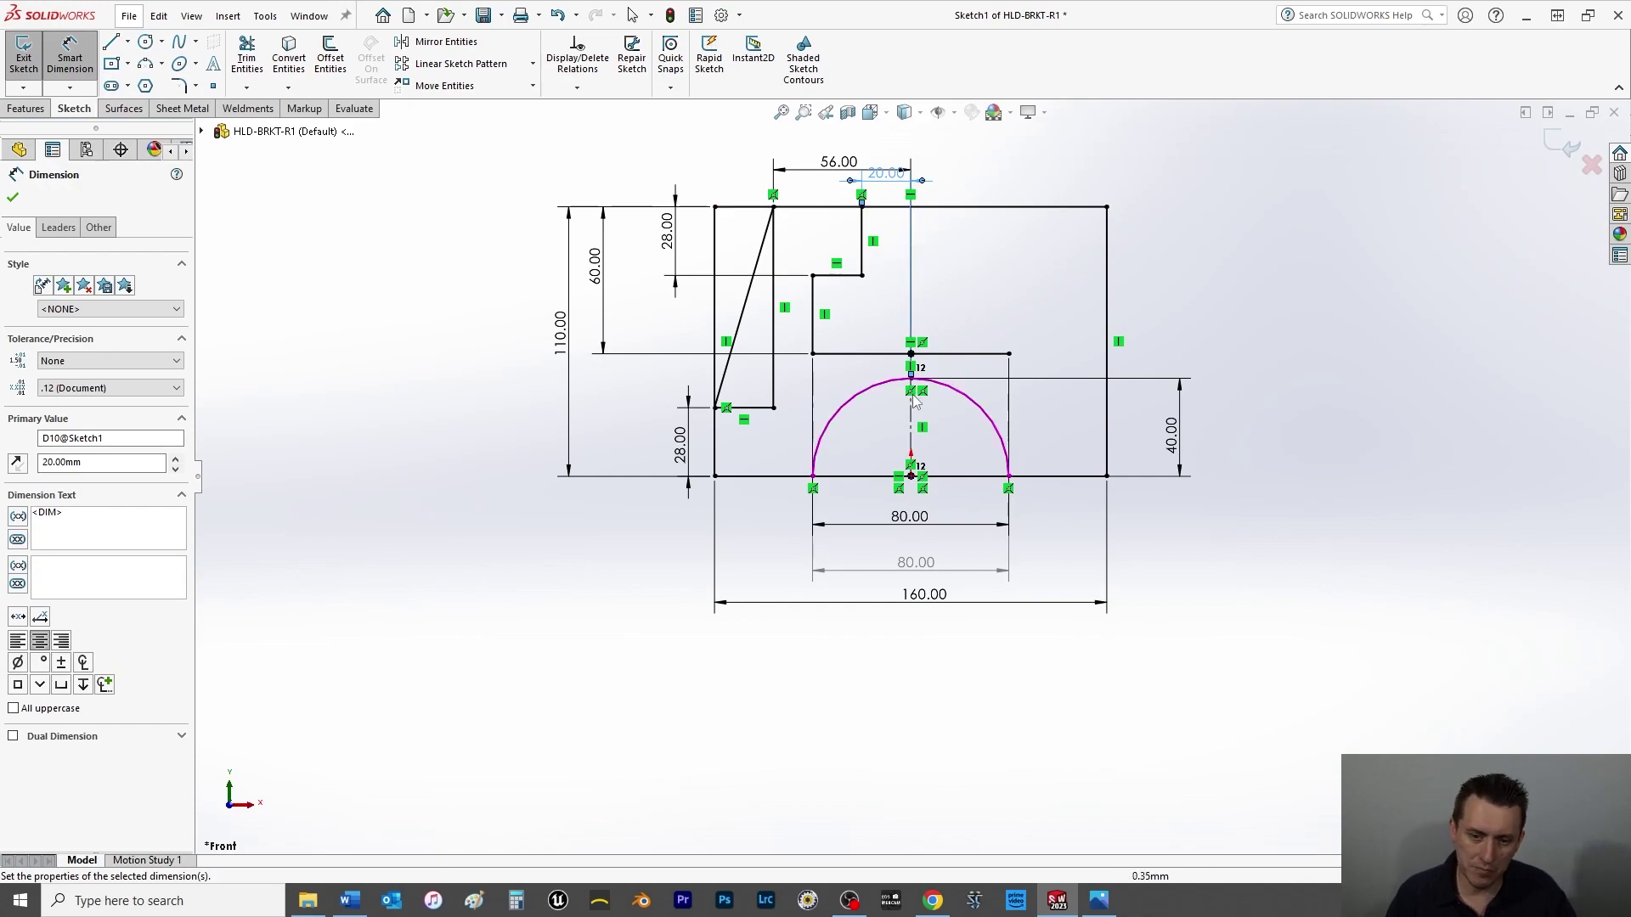
pyautogui.click(13, 197)
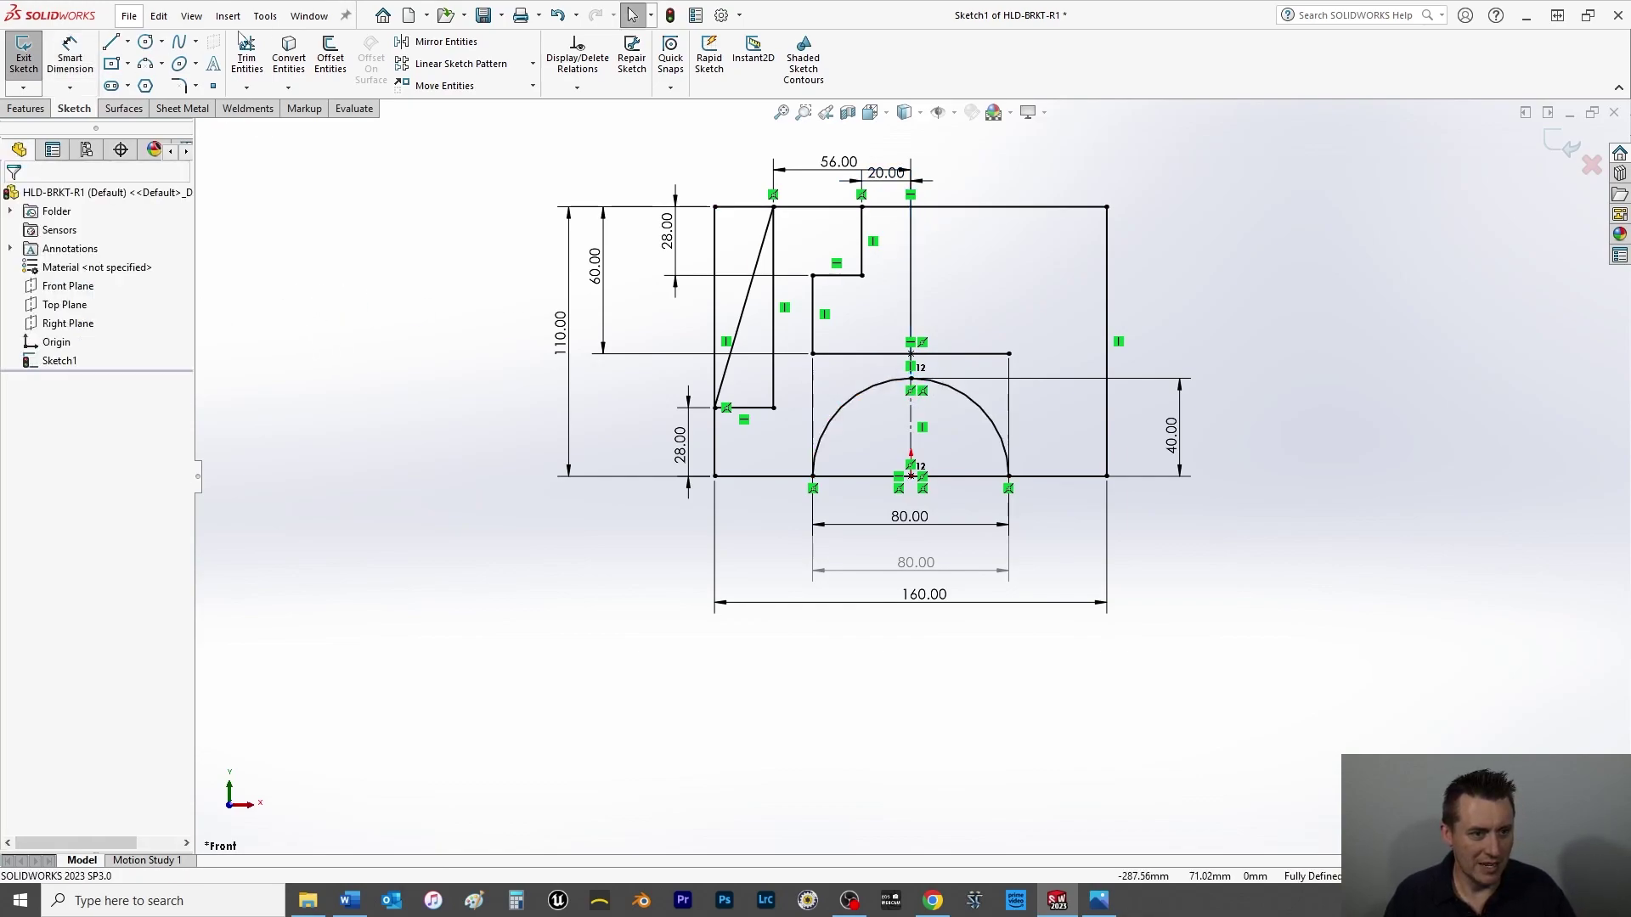
# - Mirror the three stepped slot lines and the three lines of the slanted side triangle about the vertical centerline
pyautogui.click(448, 42)
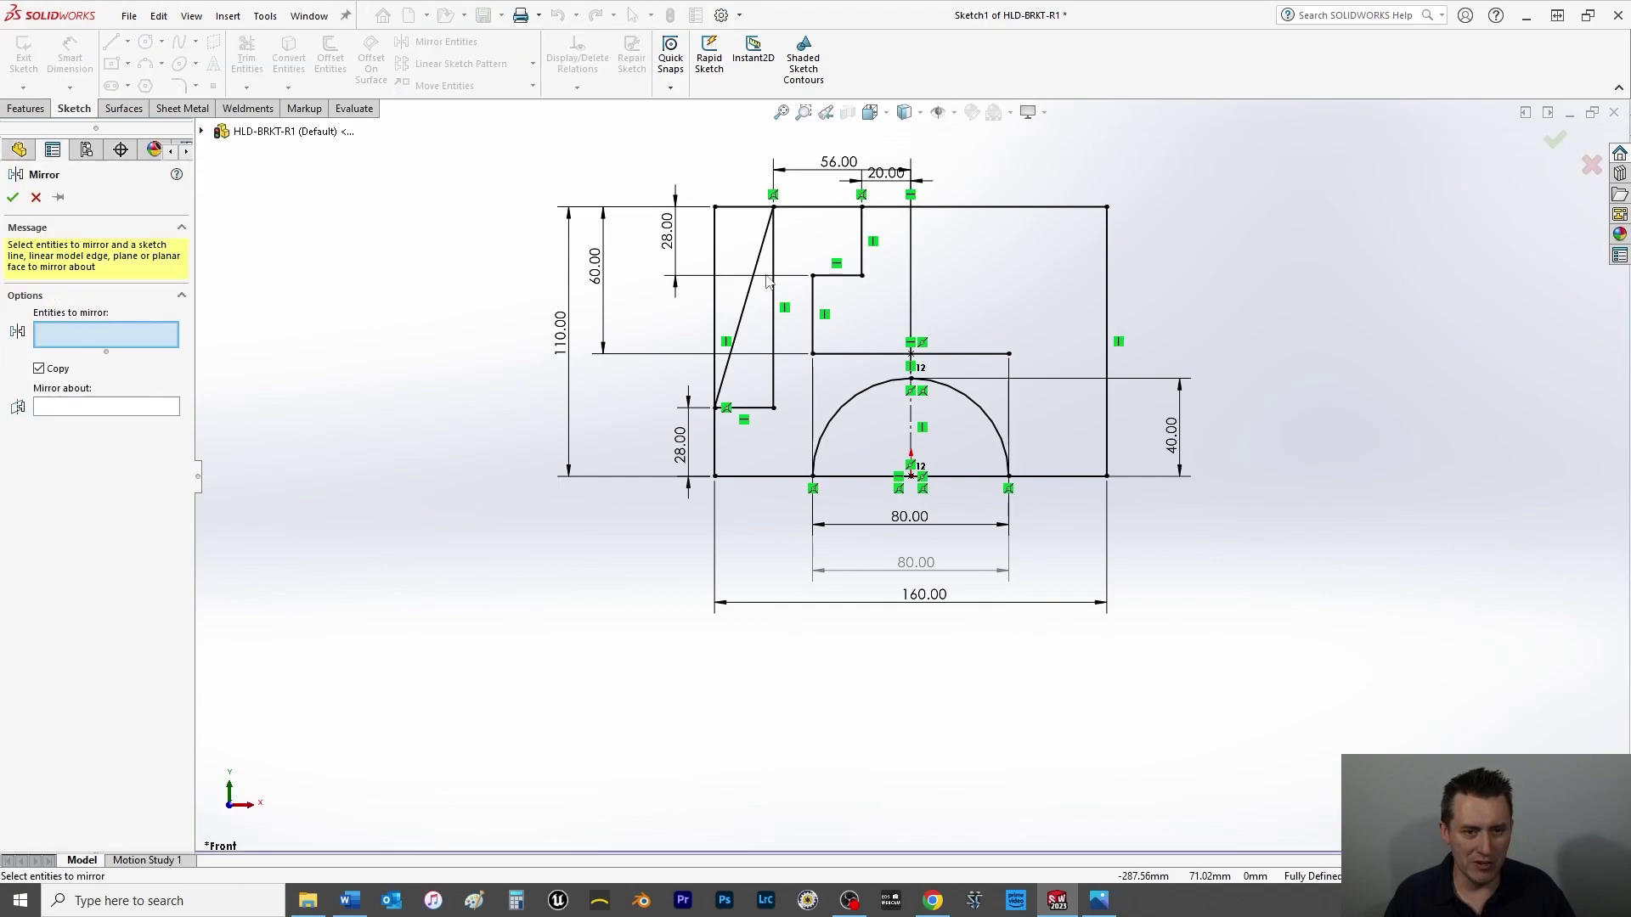
pyautogui.click(862, 228)
pyautogui.click(837, 275)
pyautogui.click(813, 313)
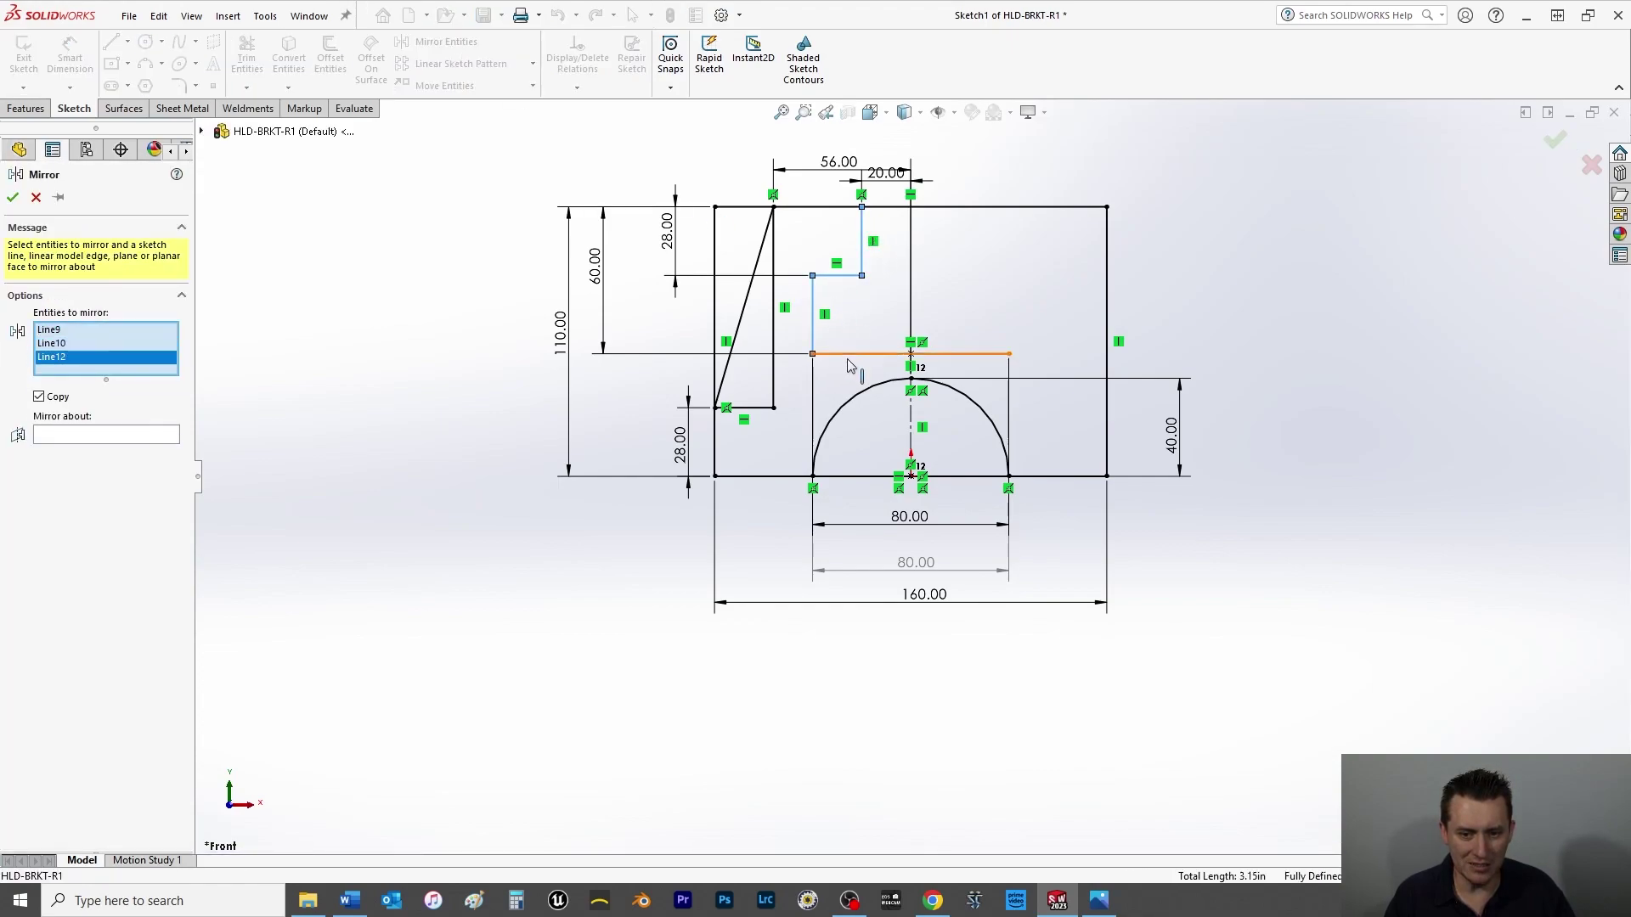
pyautogui.click(772, 364)
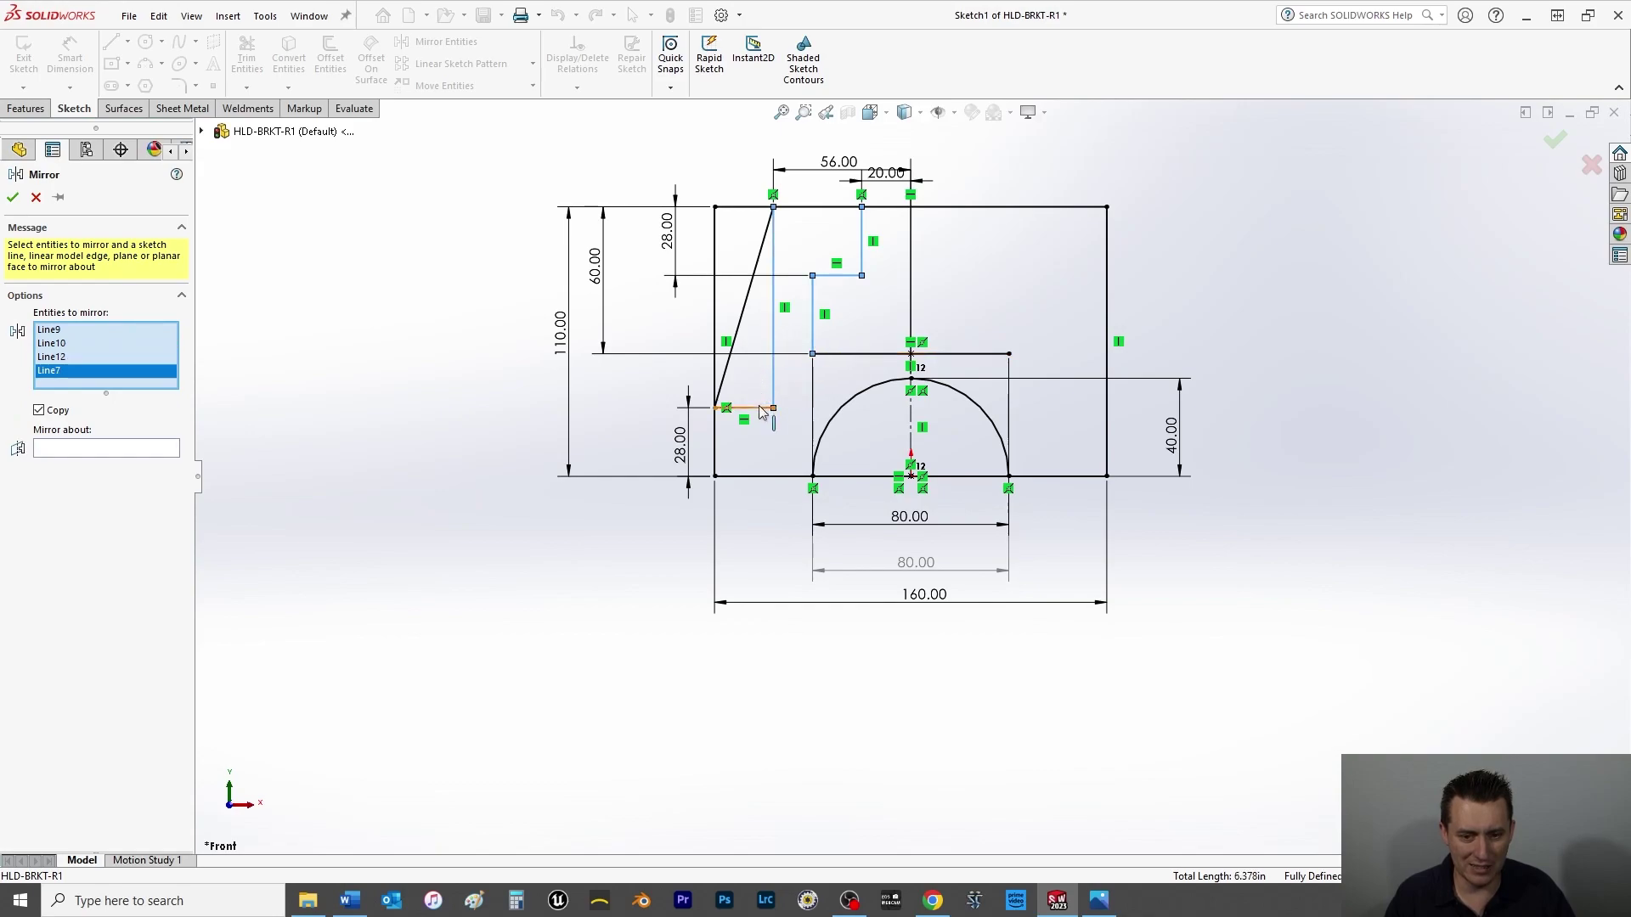
pyautogui.click(751, 407)
pyautogui.click(735, 340)
pyautogui.click(88, 477)
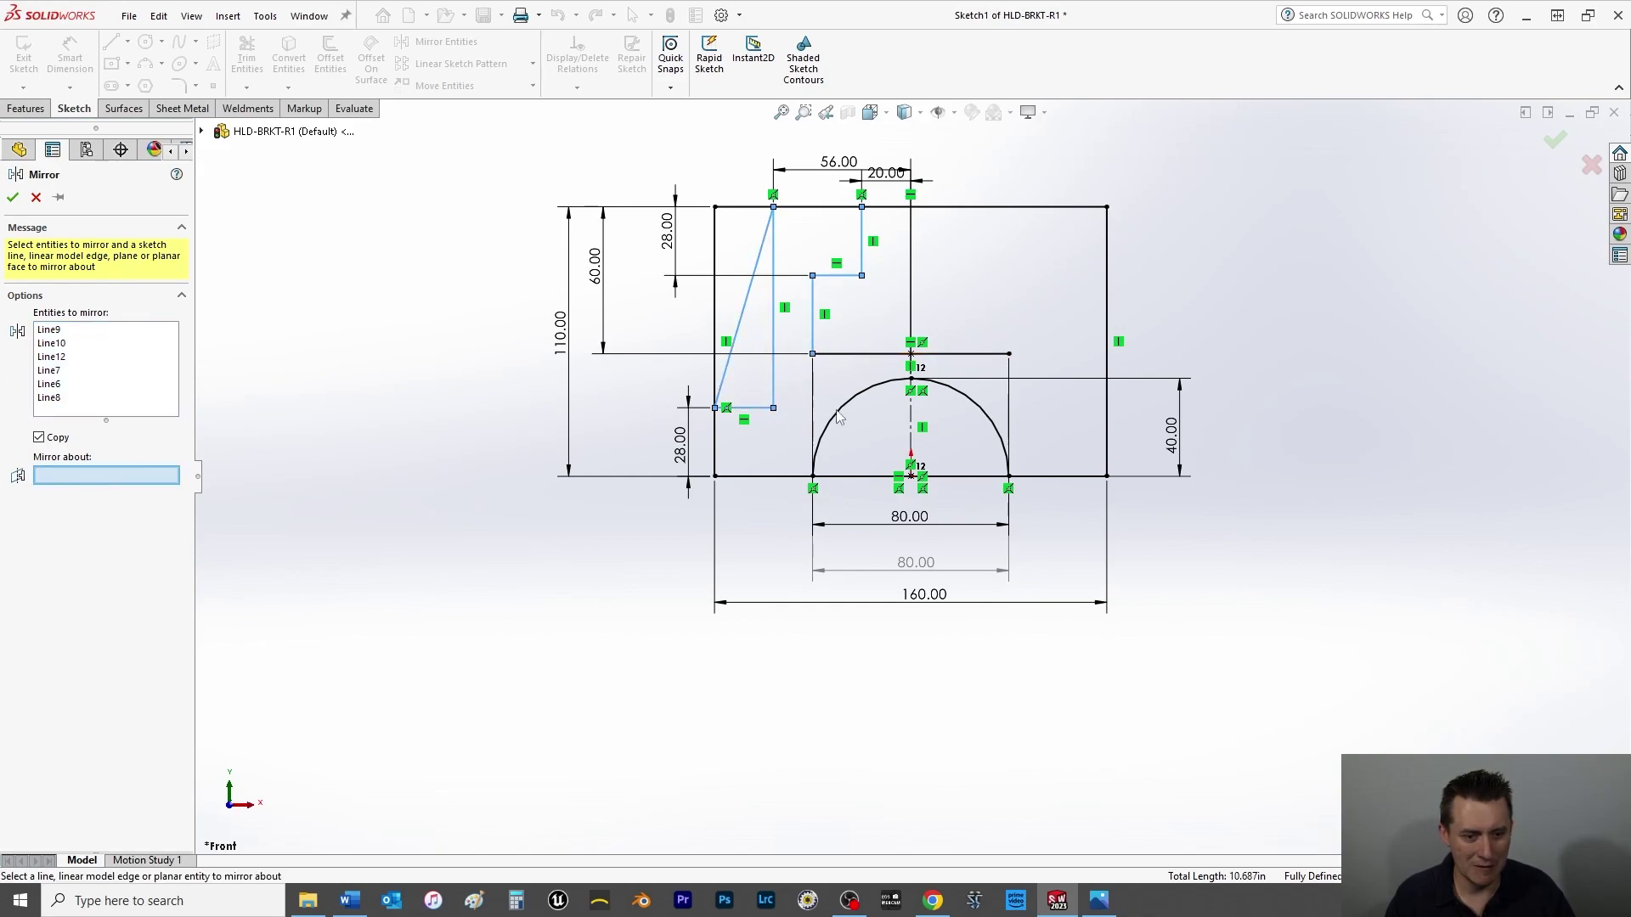
pyautogui.click(910, 429)
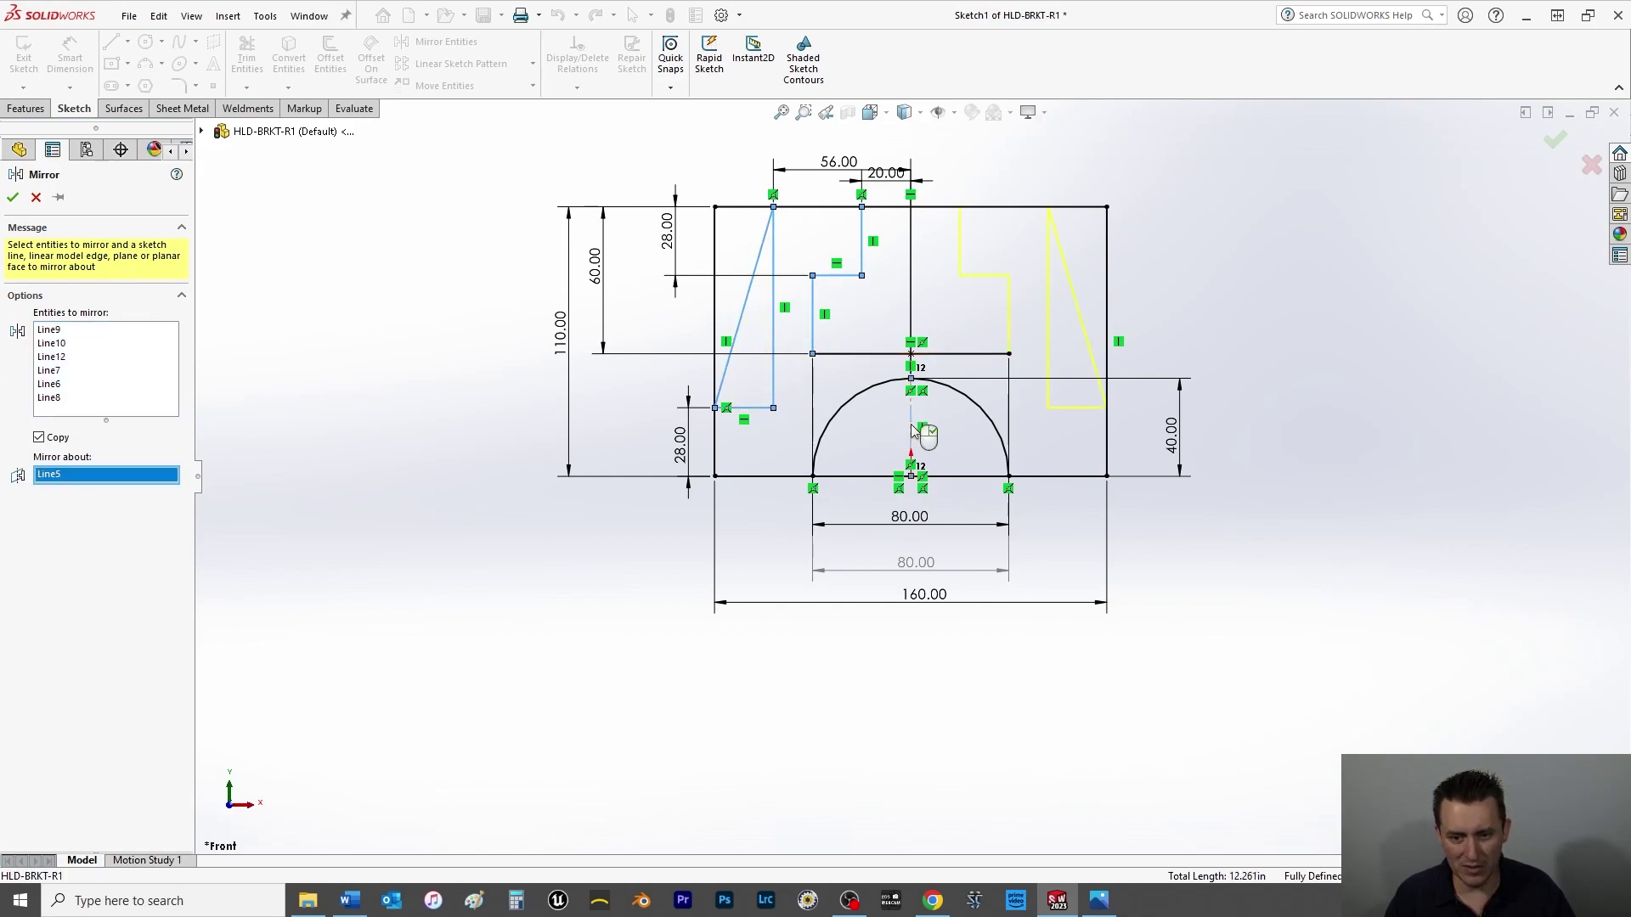
pyautogui.click(13, 196)
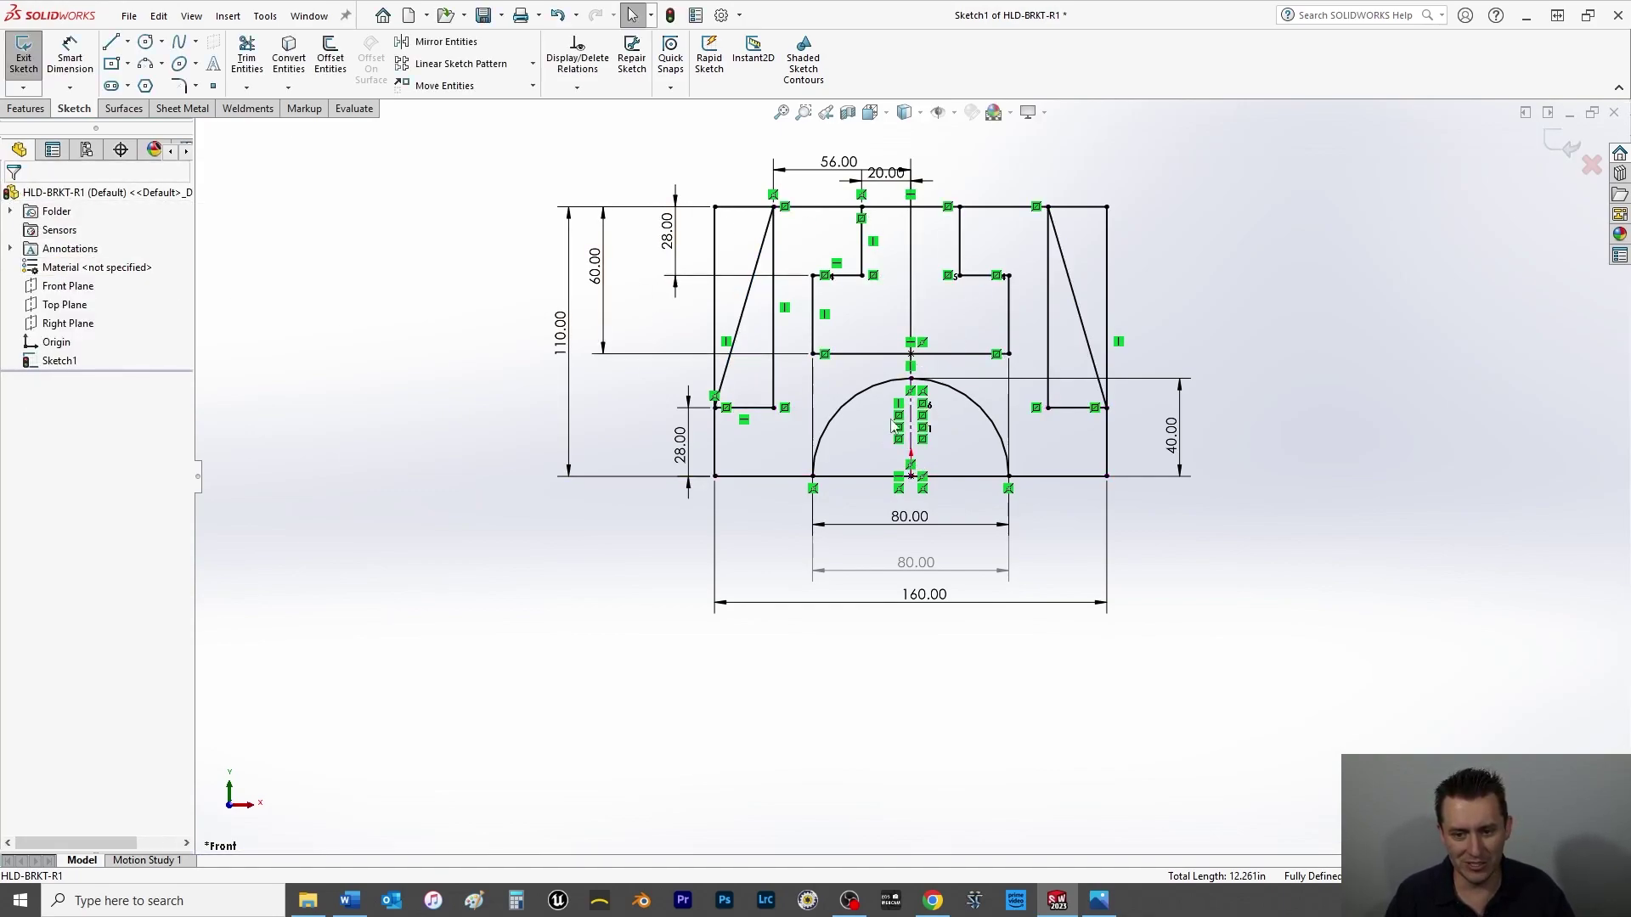
# - Move the 56 mm dimension higher above the sketch, clear of the 20 mm dimension
pyautogui.moveTo(837, 163); pyautogui.dragTo(837, 134)
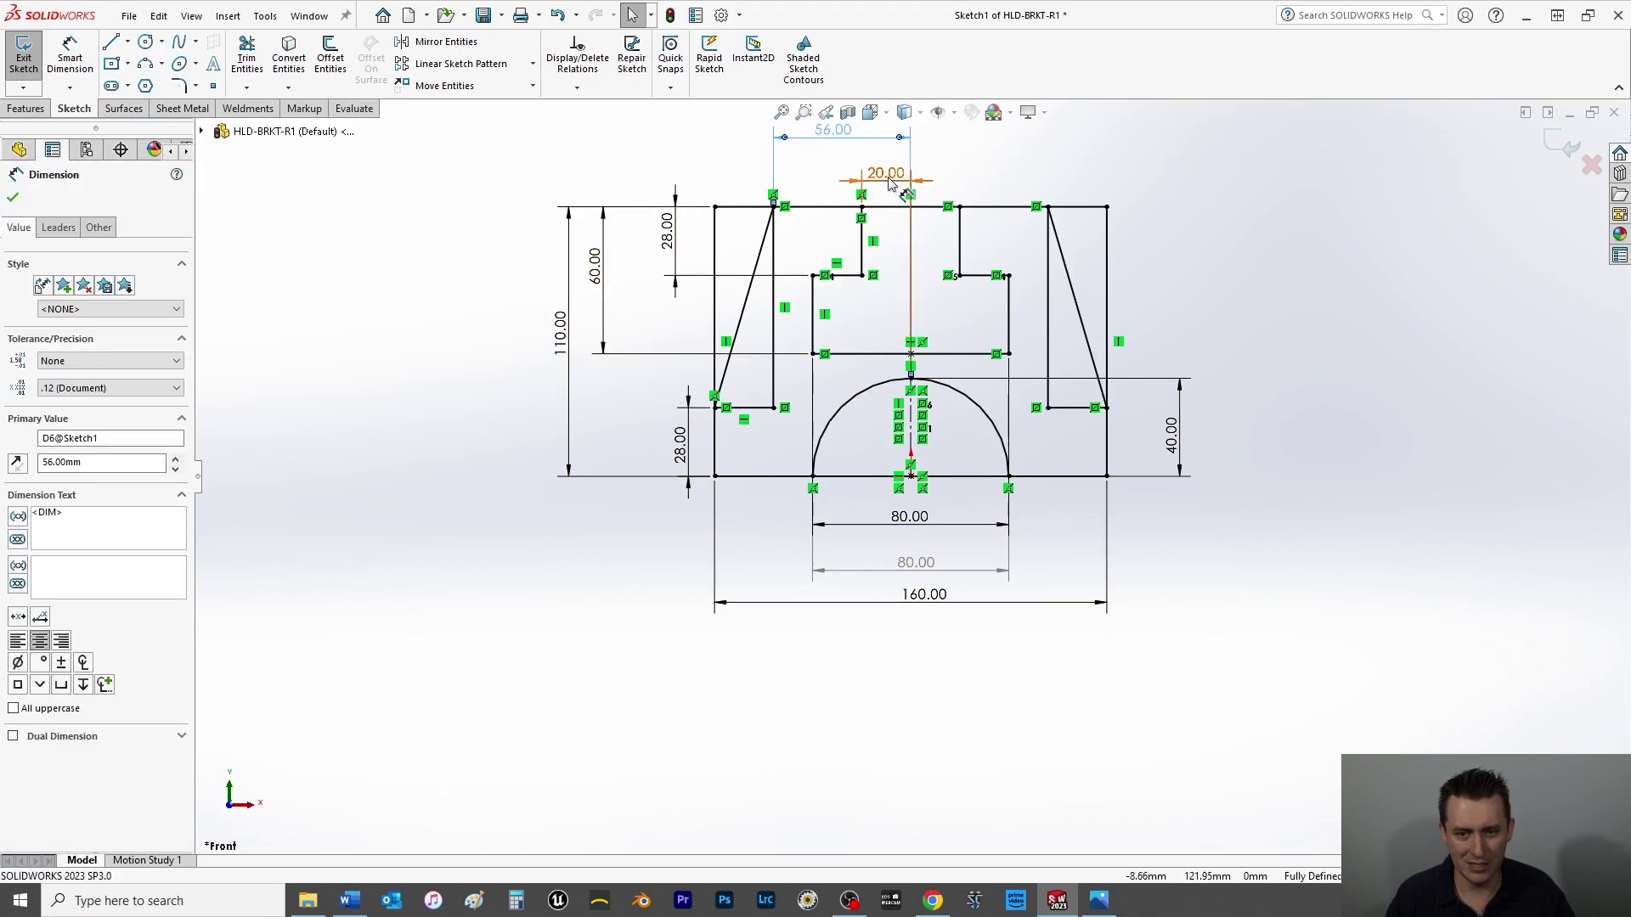
pyautogui.scroll(1, 909, 475)
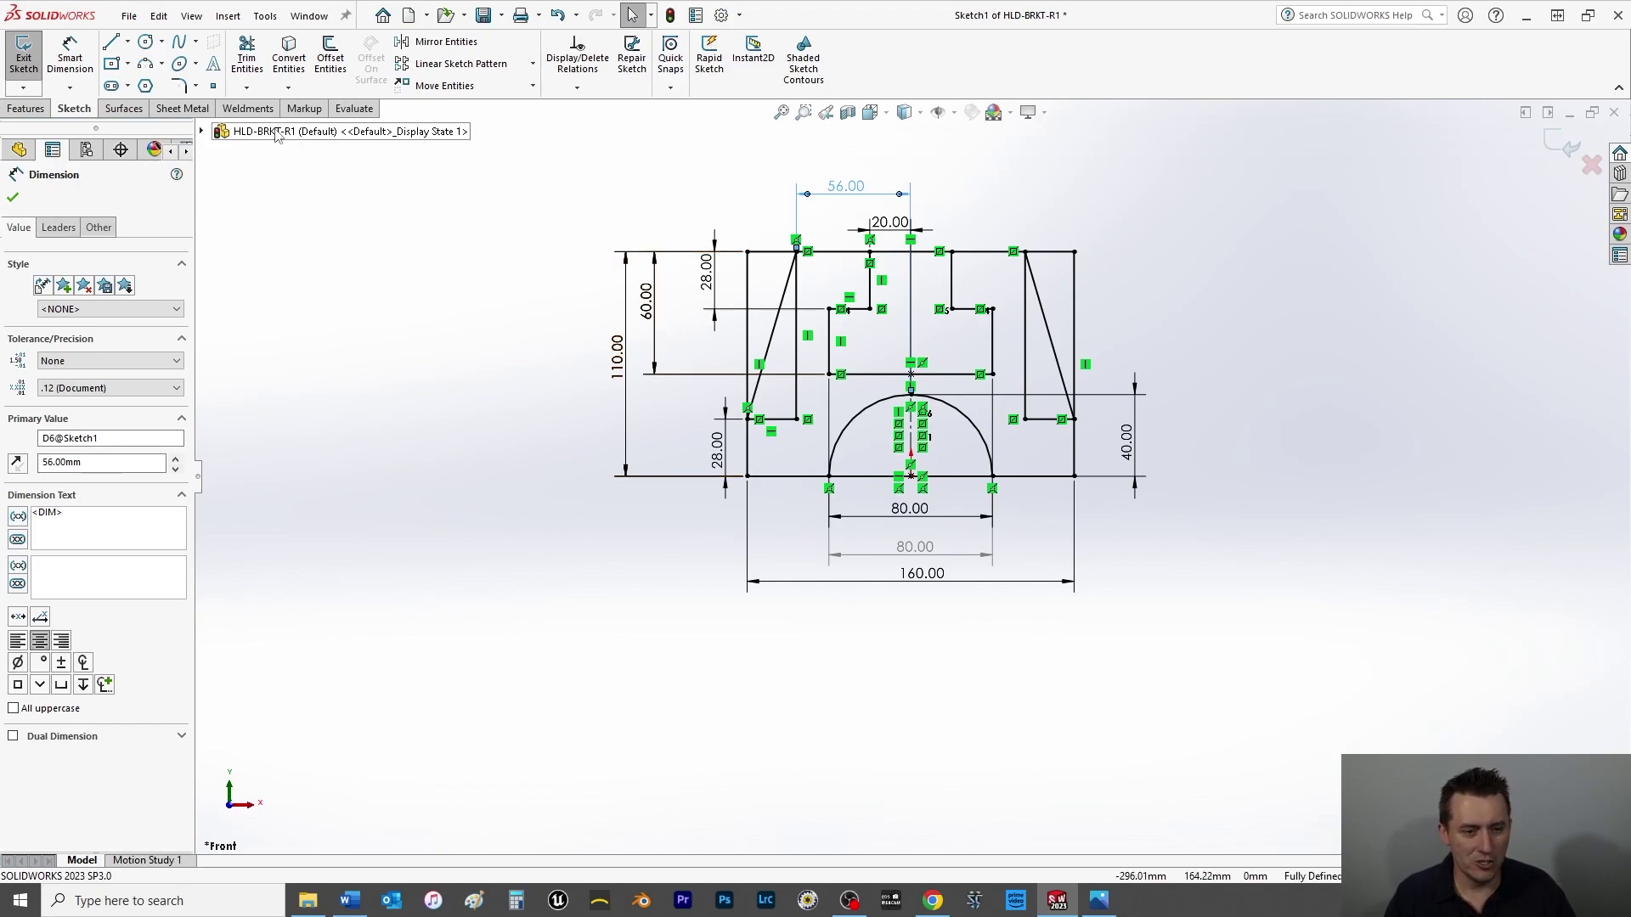
pyautogui.click(13, 200)
# - Extrude the main bracket region of the sketch 64 mm with a Mid Plane end condition, leaving out the side triangles
pyautogui.click(27, 109)
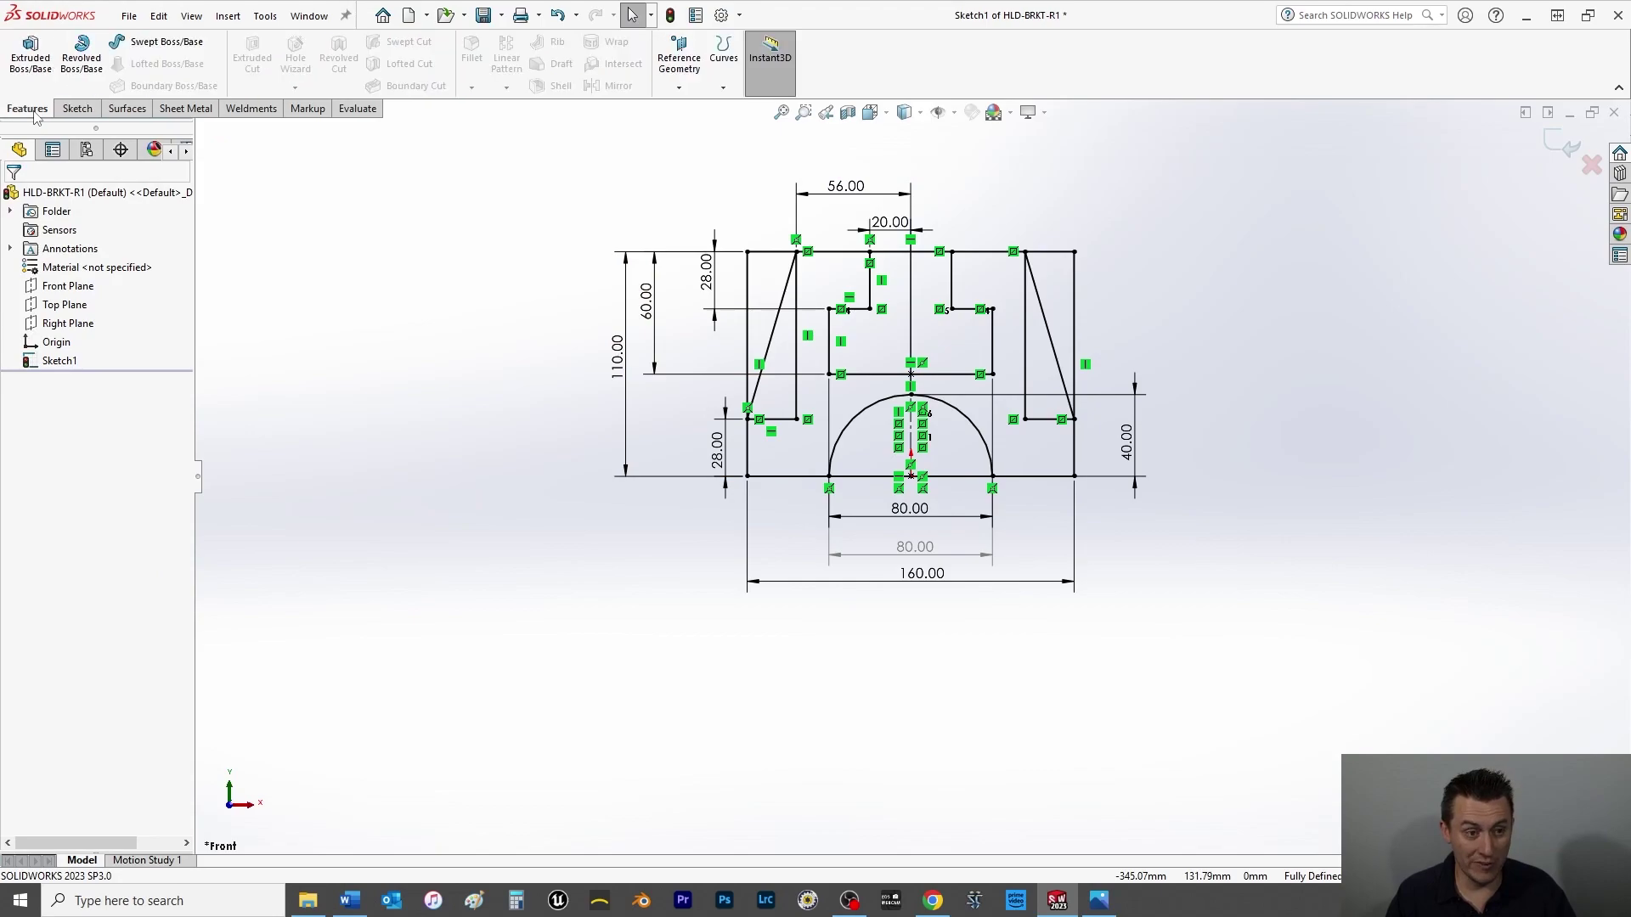
pyautogui.click(36, 74)
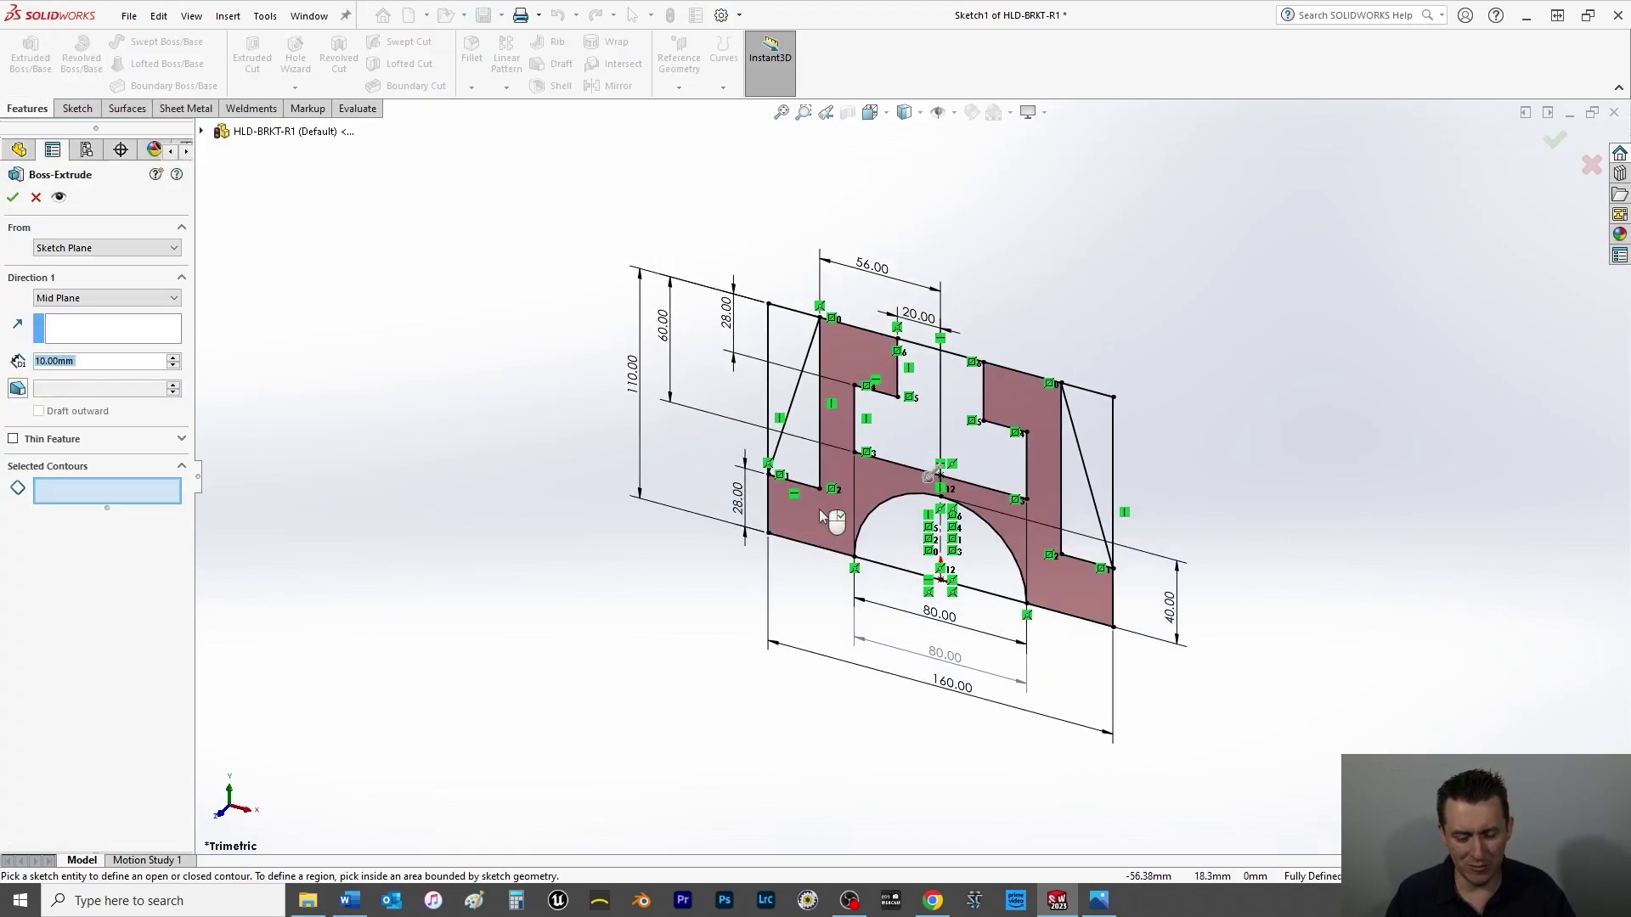
pyautogui.click(819, 508)
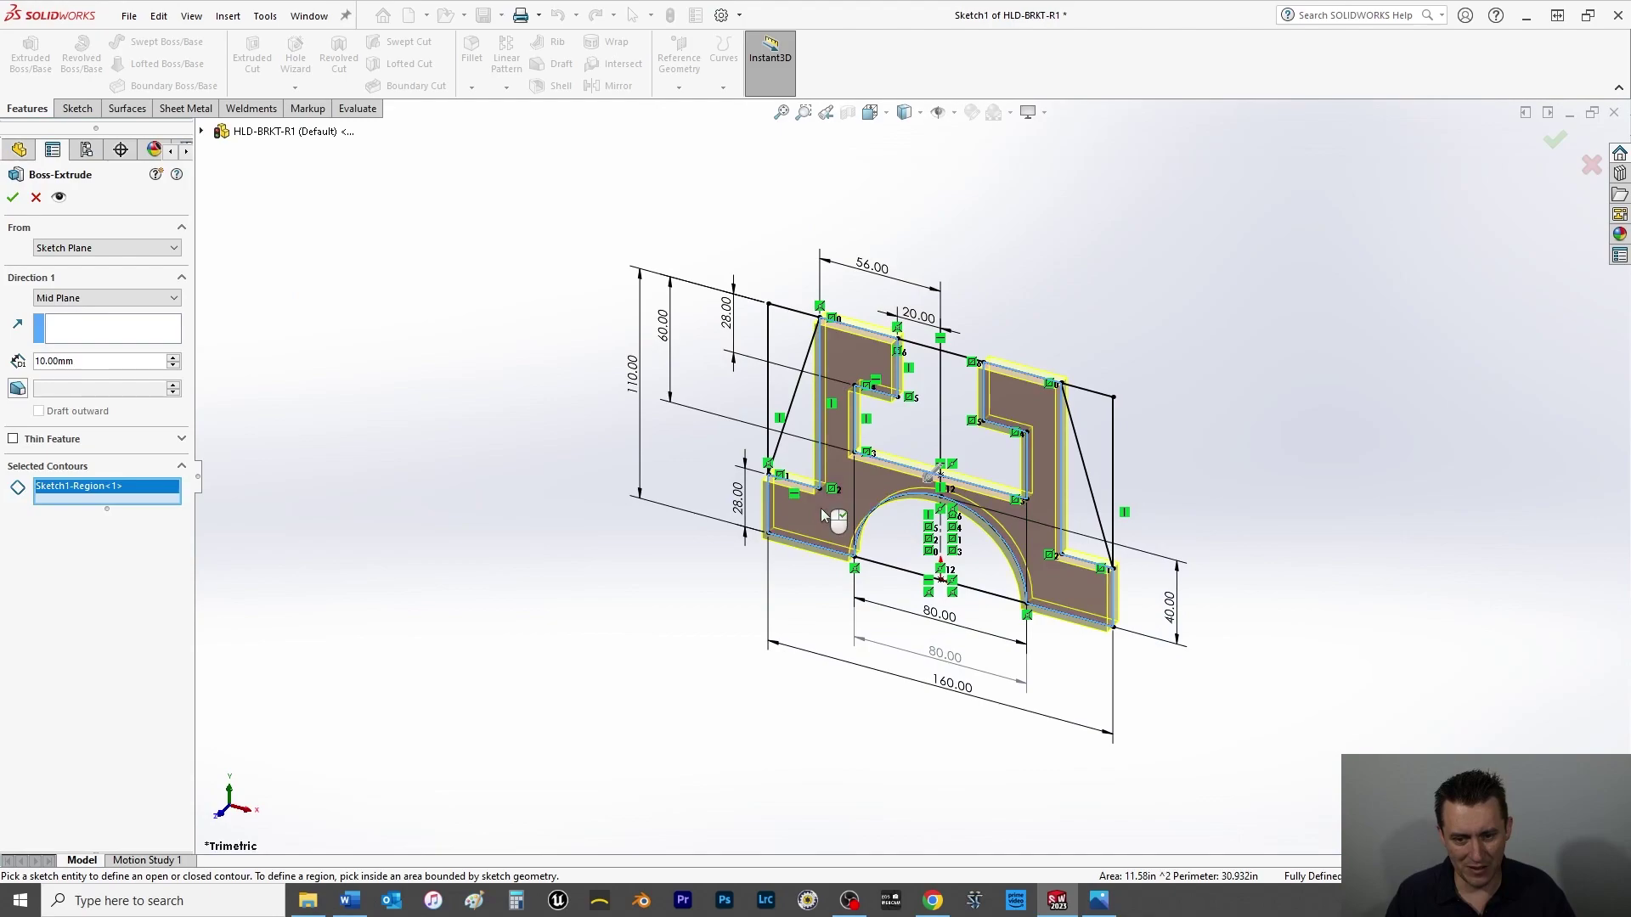
pyautogui.click(93, 299)
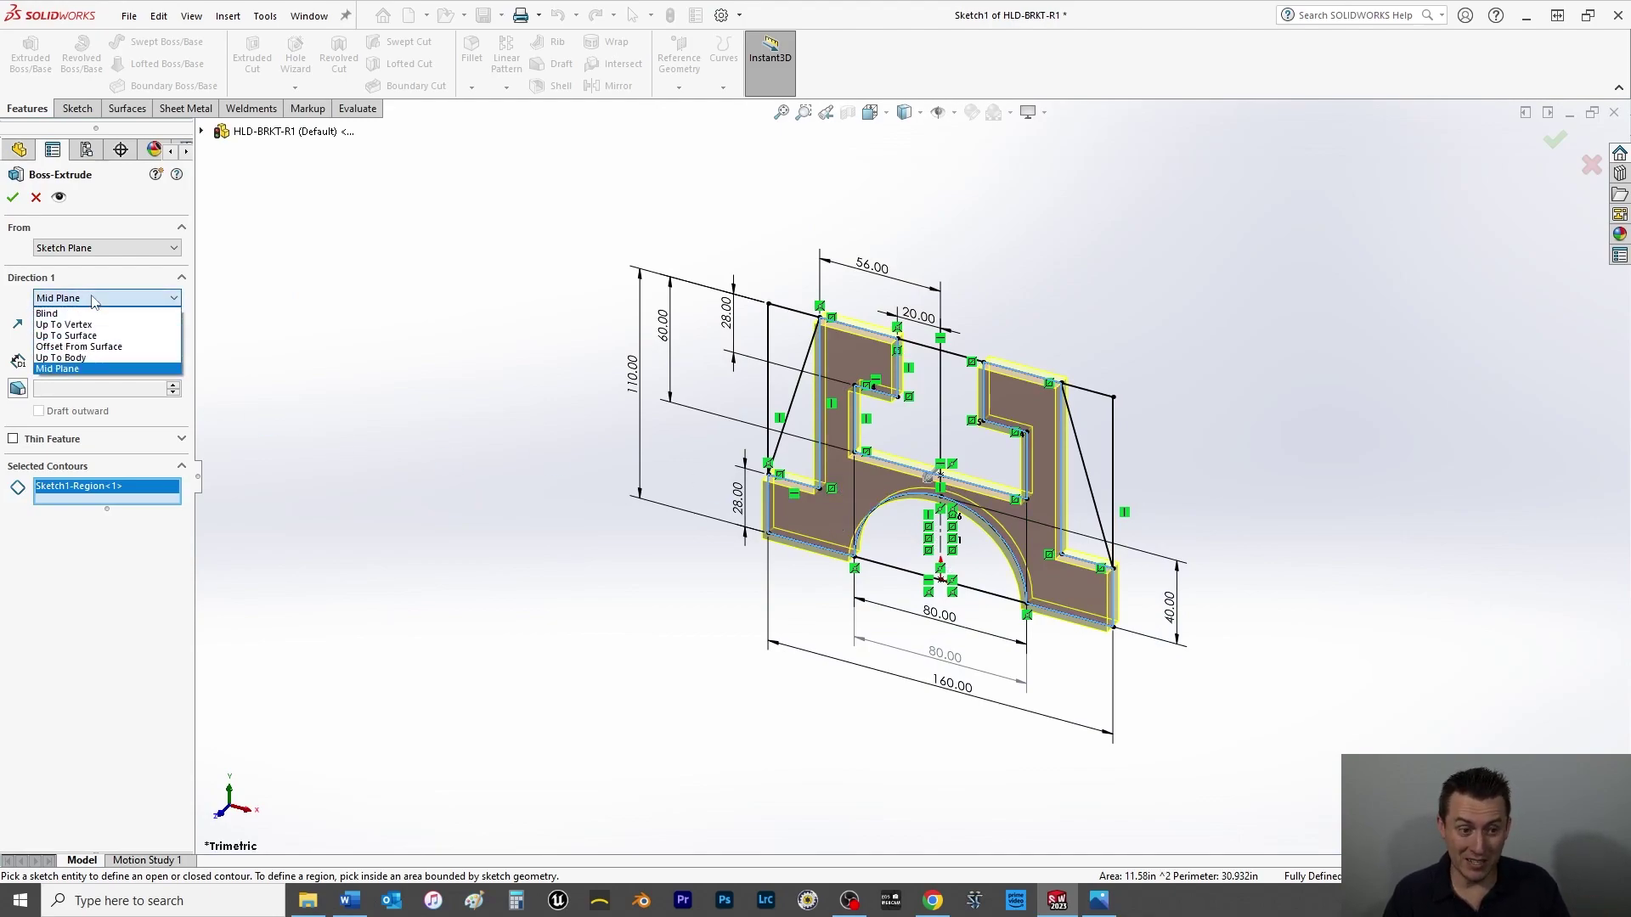
pyautogui.click(66, 369)
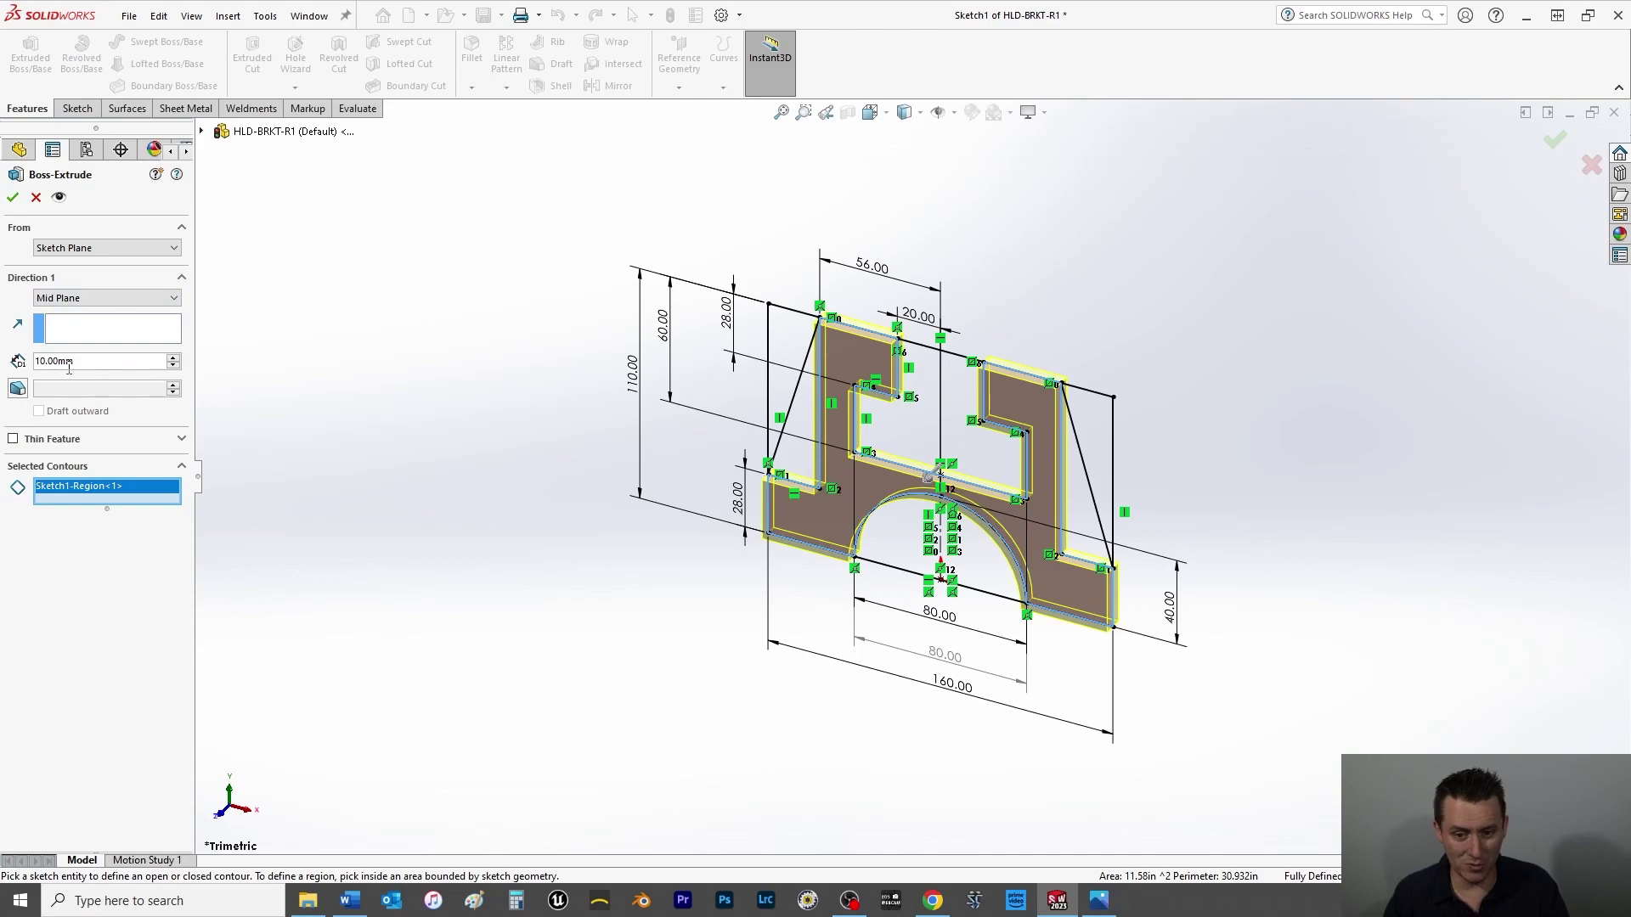
pyautogui.moveTo(73, 362); pyautogui.dragTo(54, 363)
pyautogui.write('643')
pyautogui.press('Return')
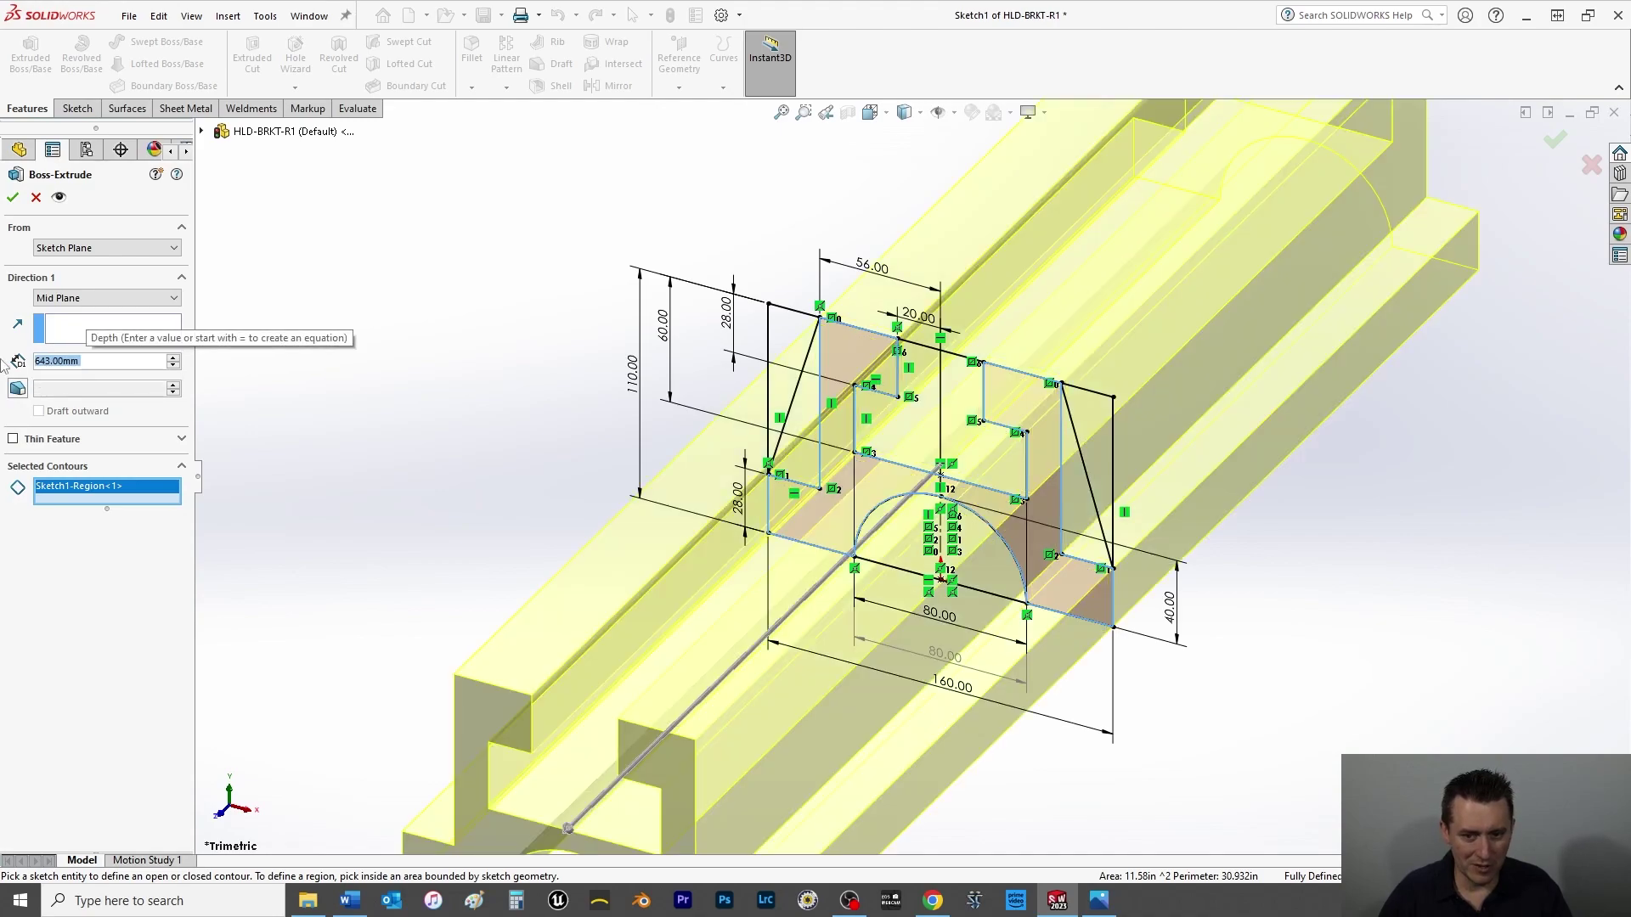
pyautogui.write('64')
pyautogui.press('Return')
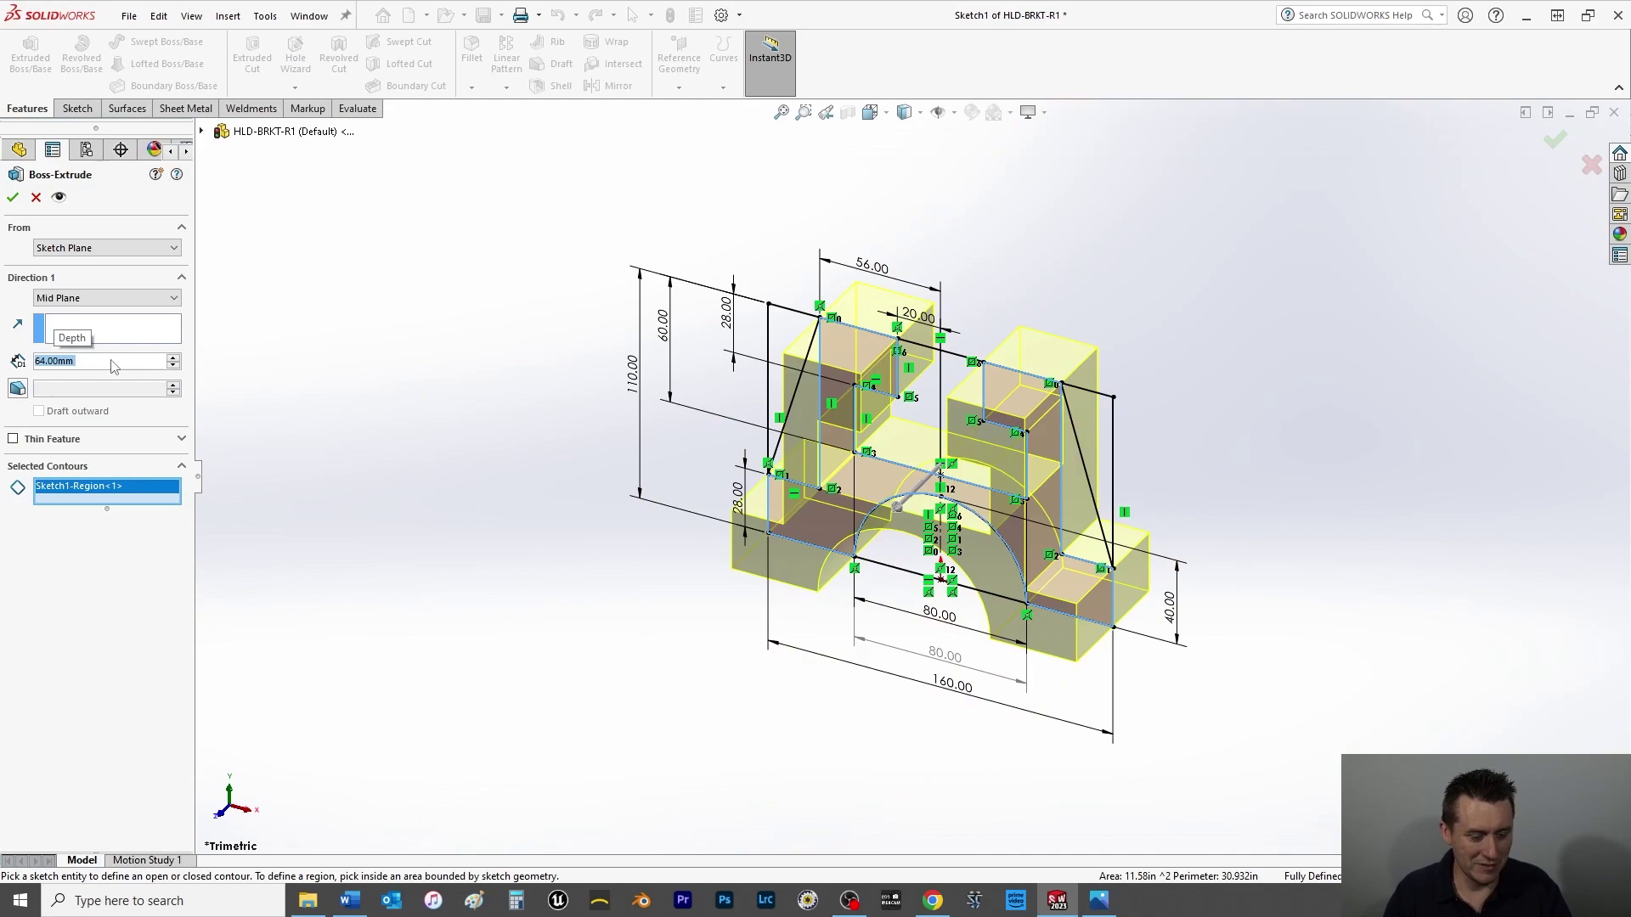
pyautogui.click(13, 198)
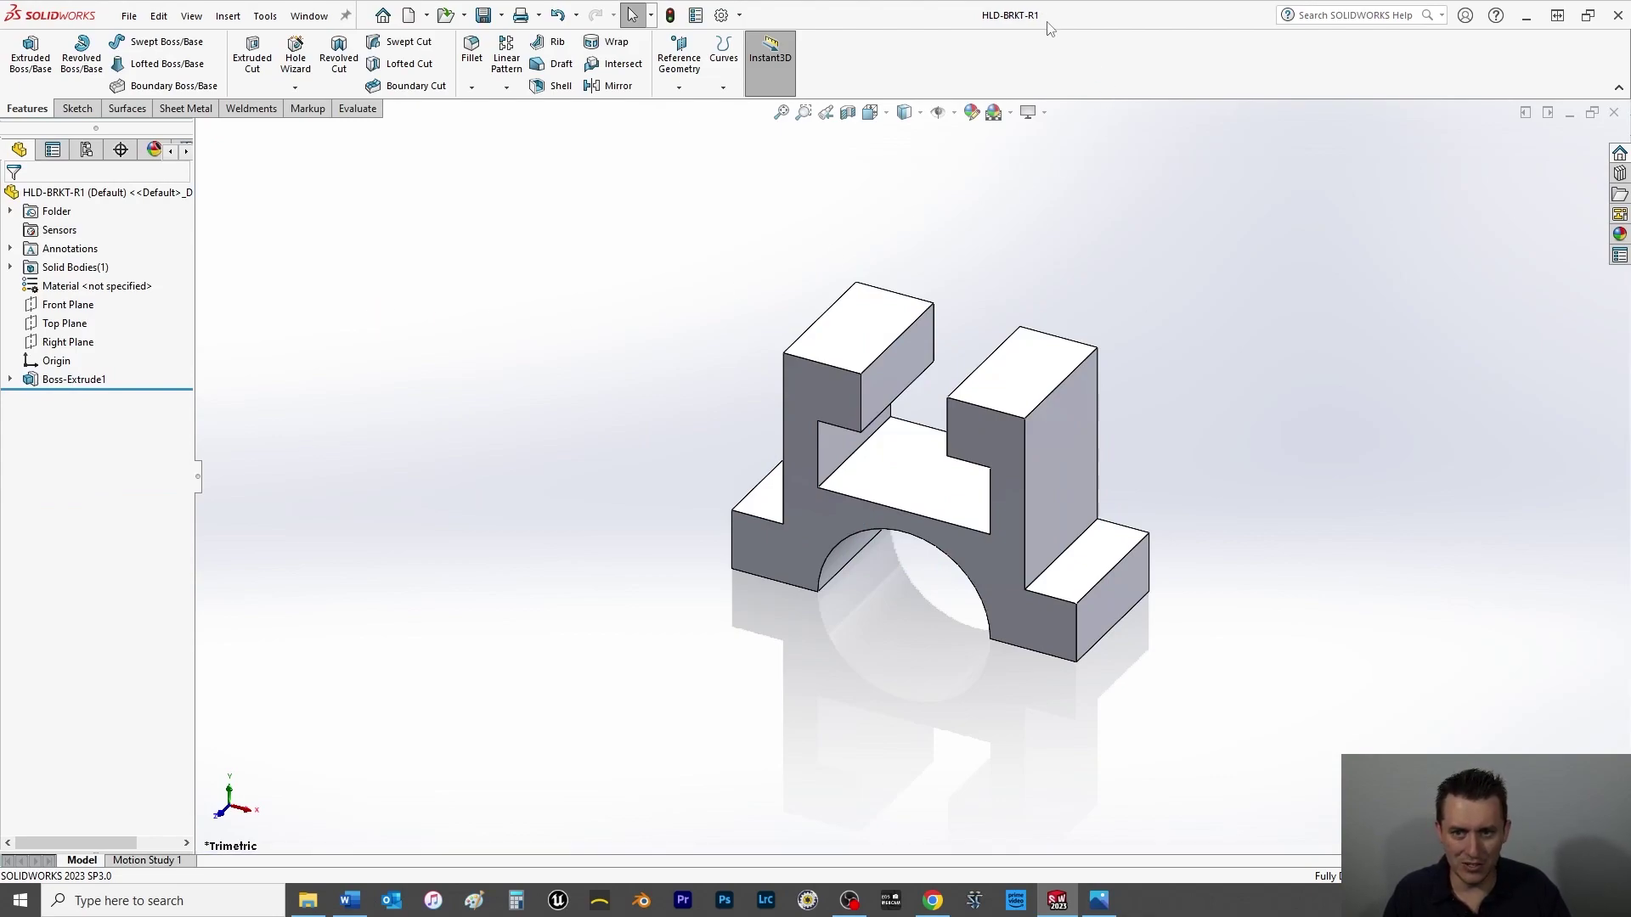
# - Expand the bracket's boss extrusion in the feature tree to show its sketch
pyautogui.click(10, 379)
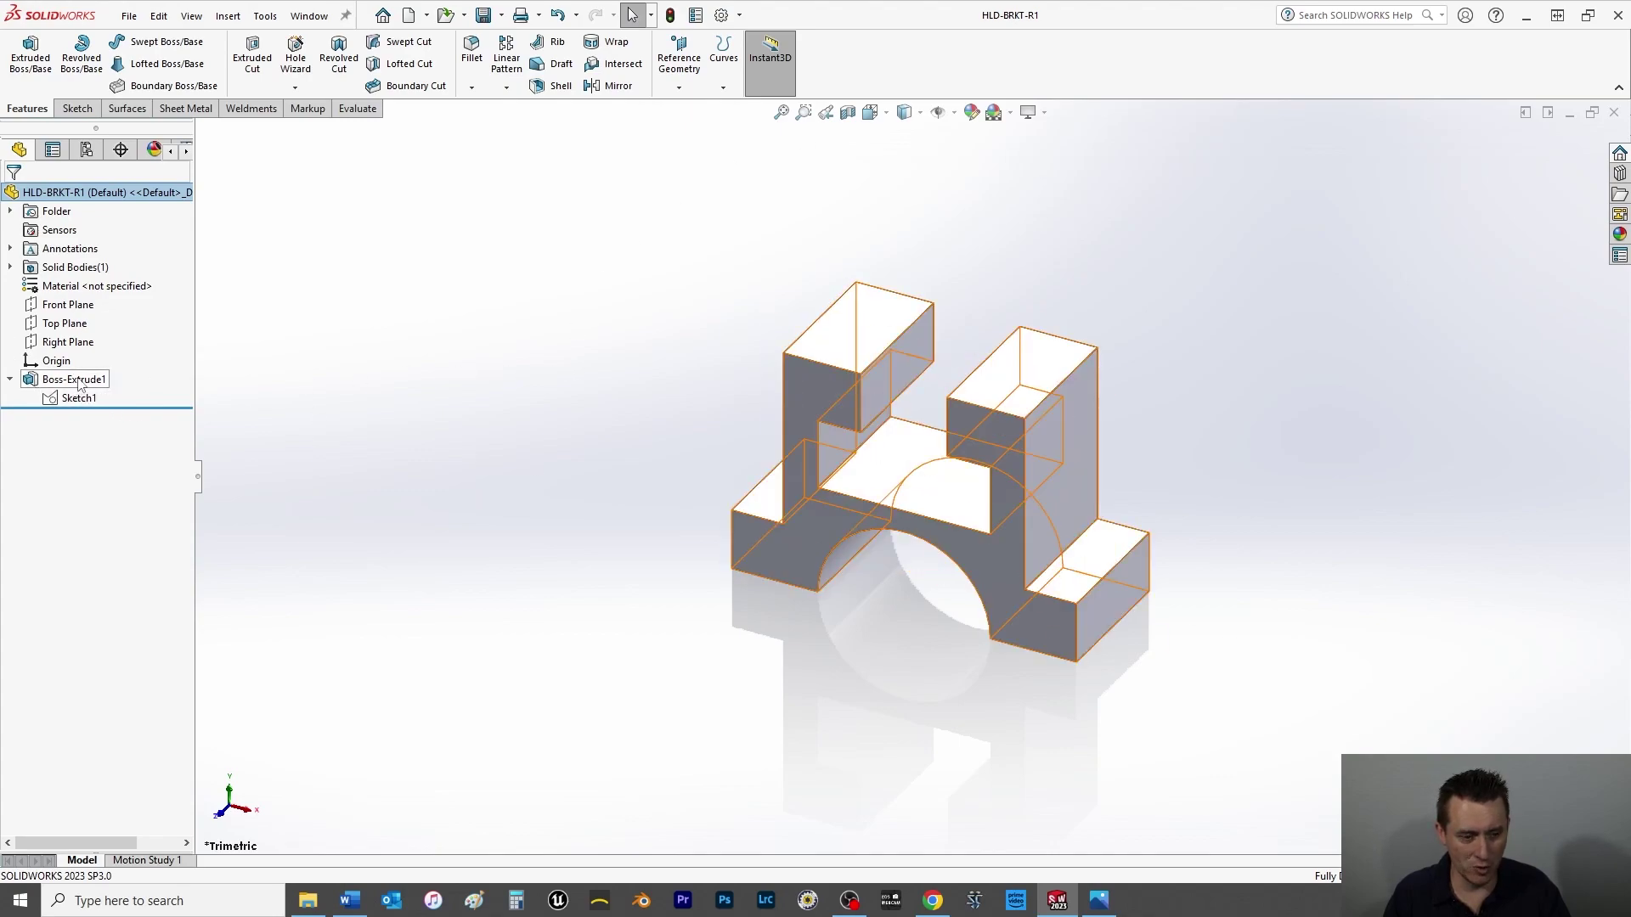
pyautogui.click(10, 380)
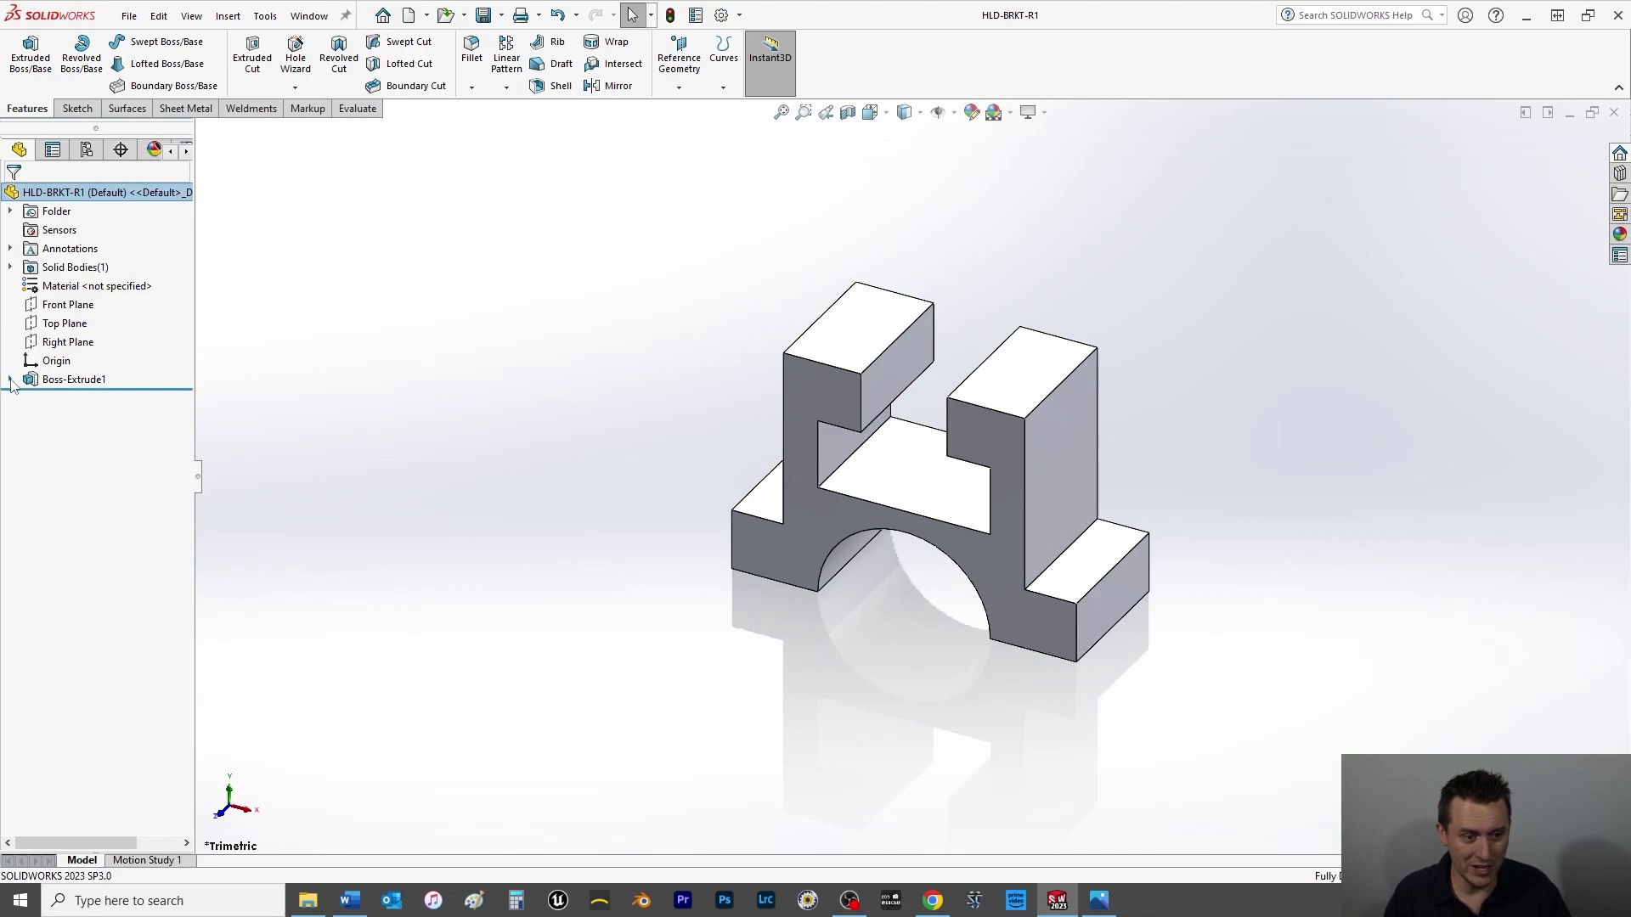
pyautogui.click(10, 380)
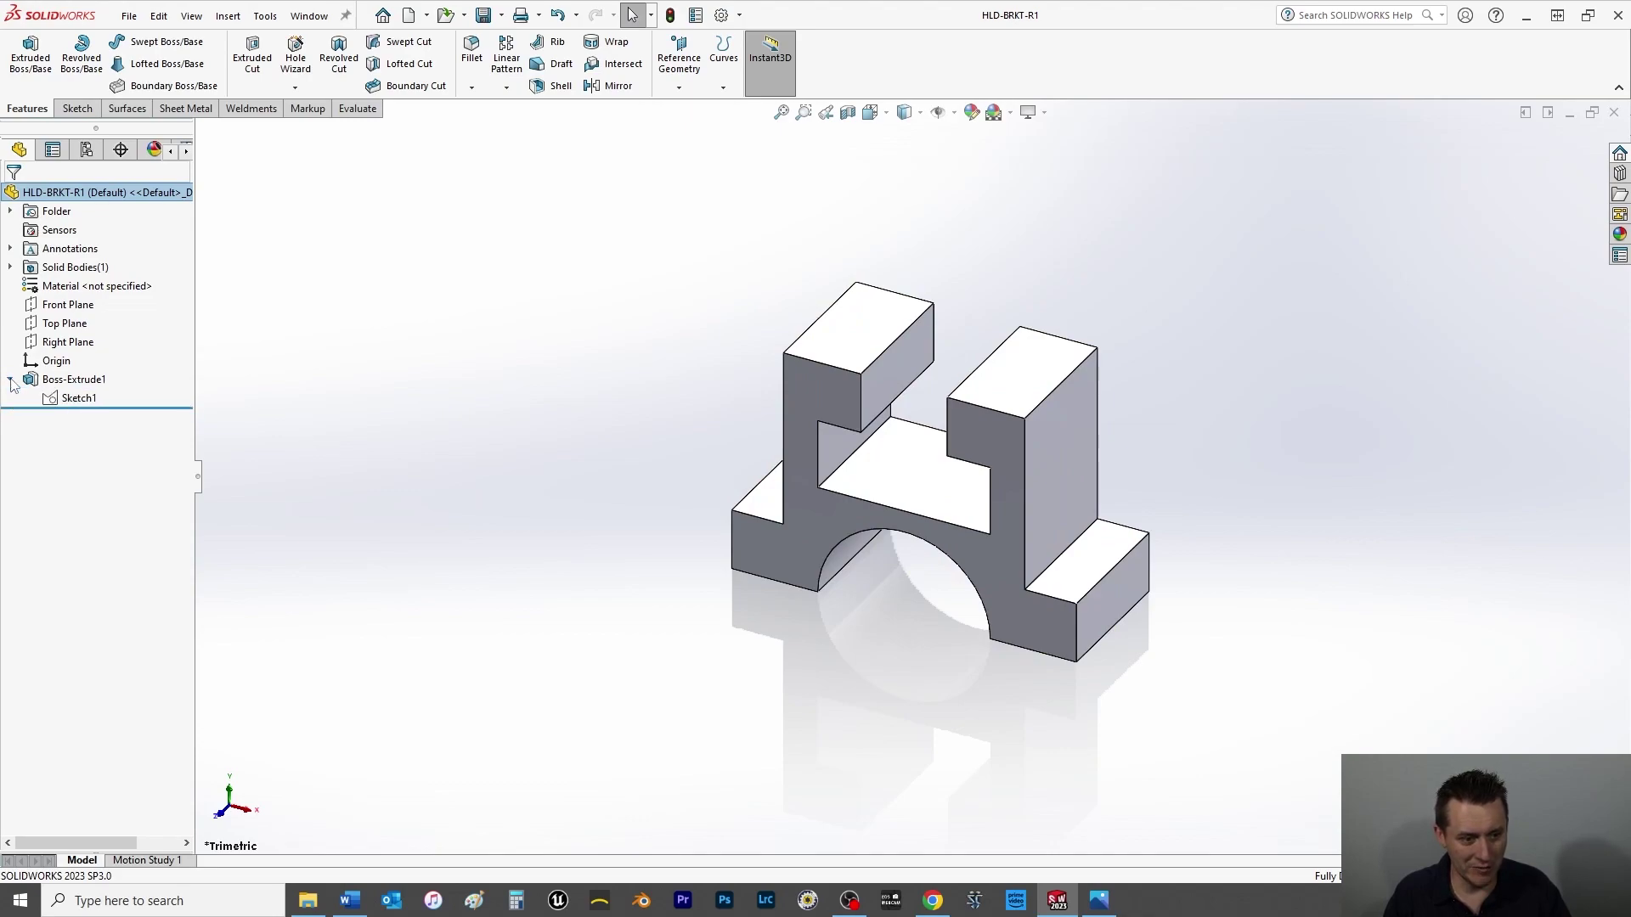
pyautogui.click(75, 400)
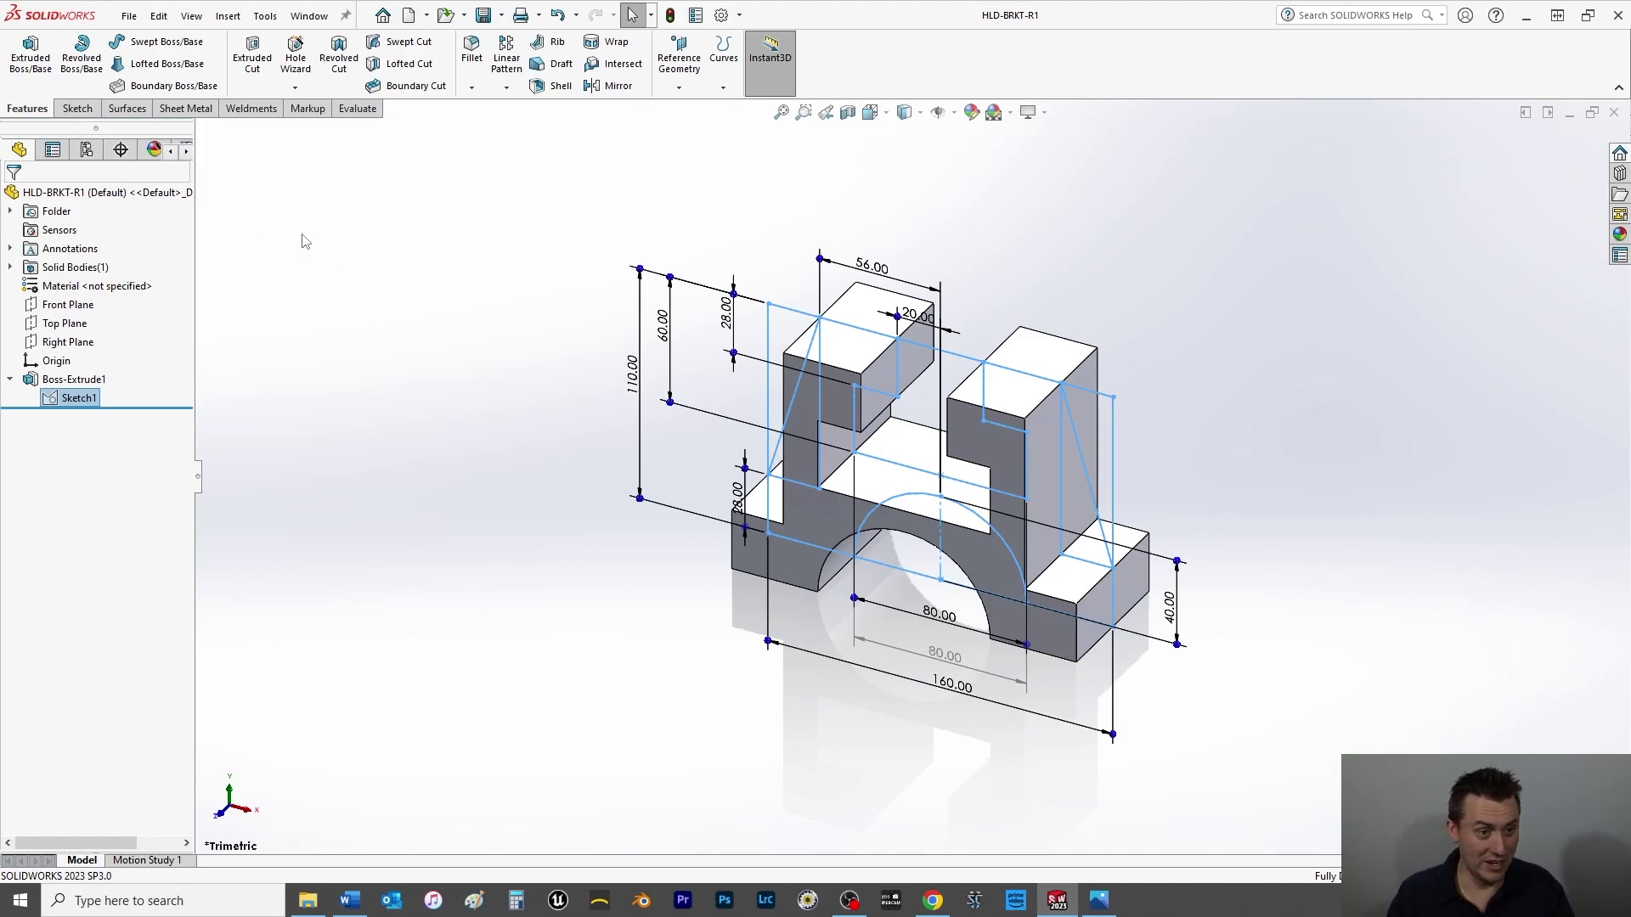
pyautogui.click(33, 65)
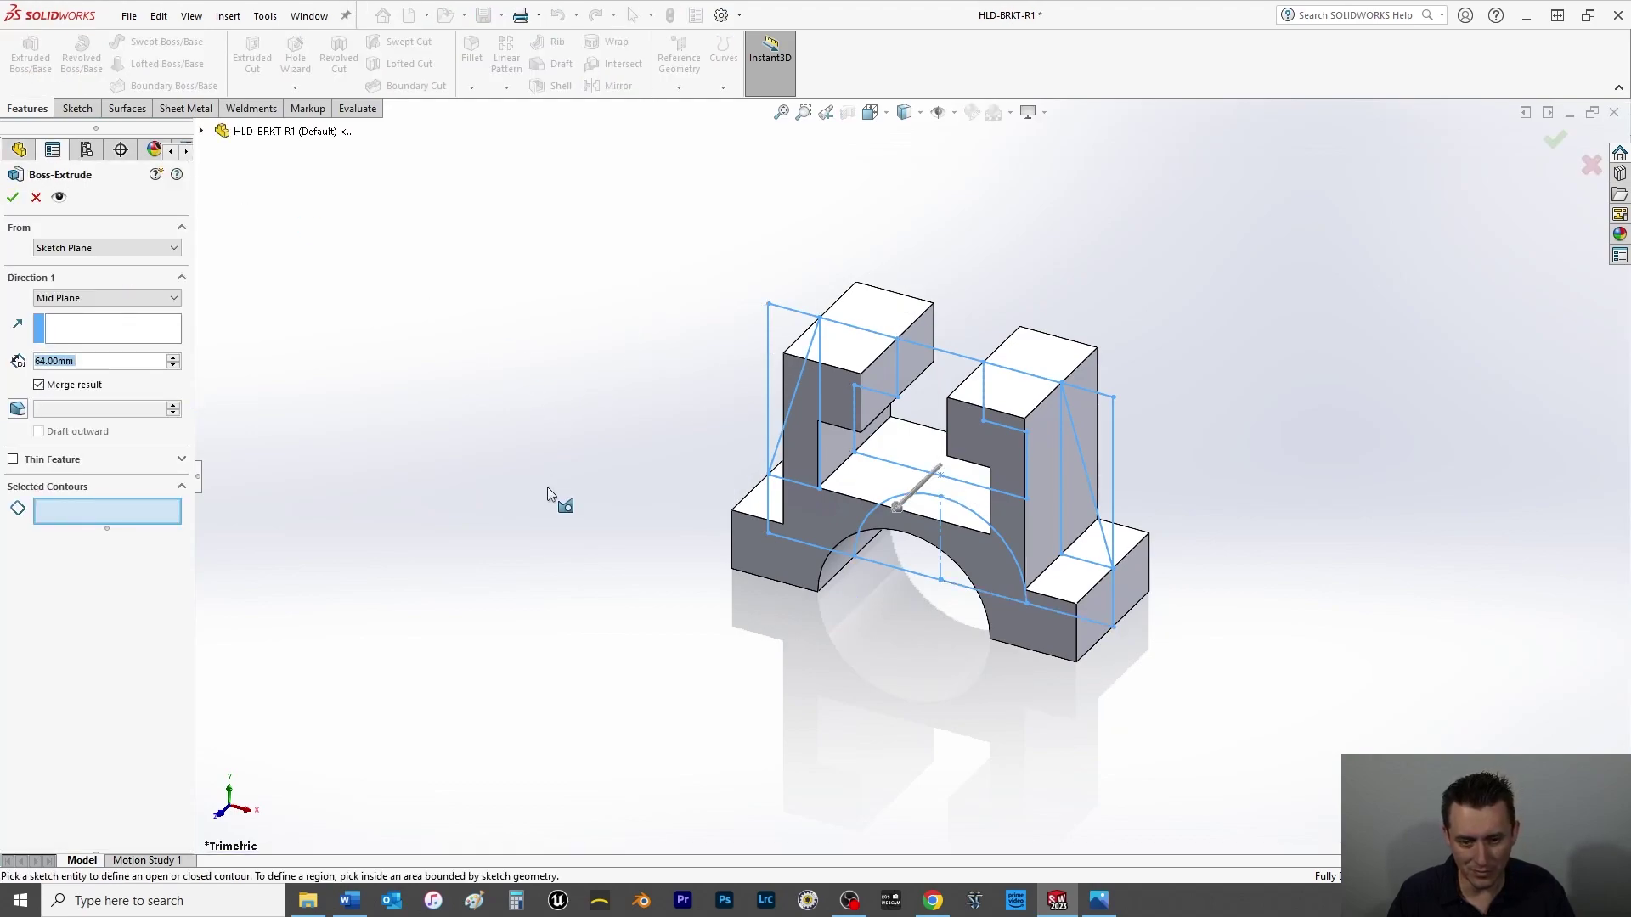
pyautogui.press('BackSpace')
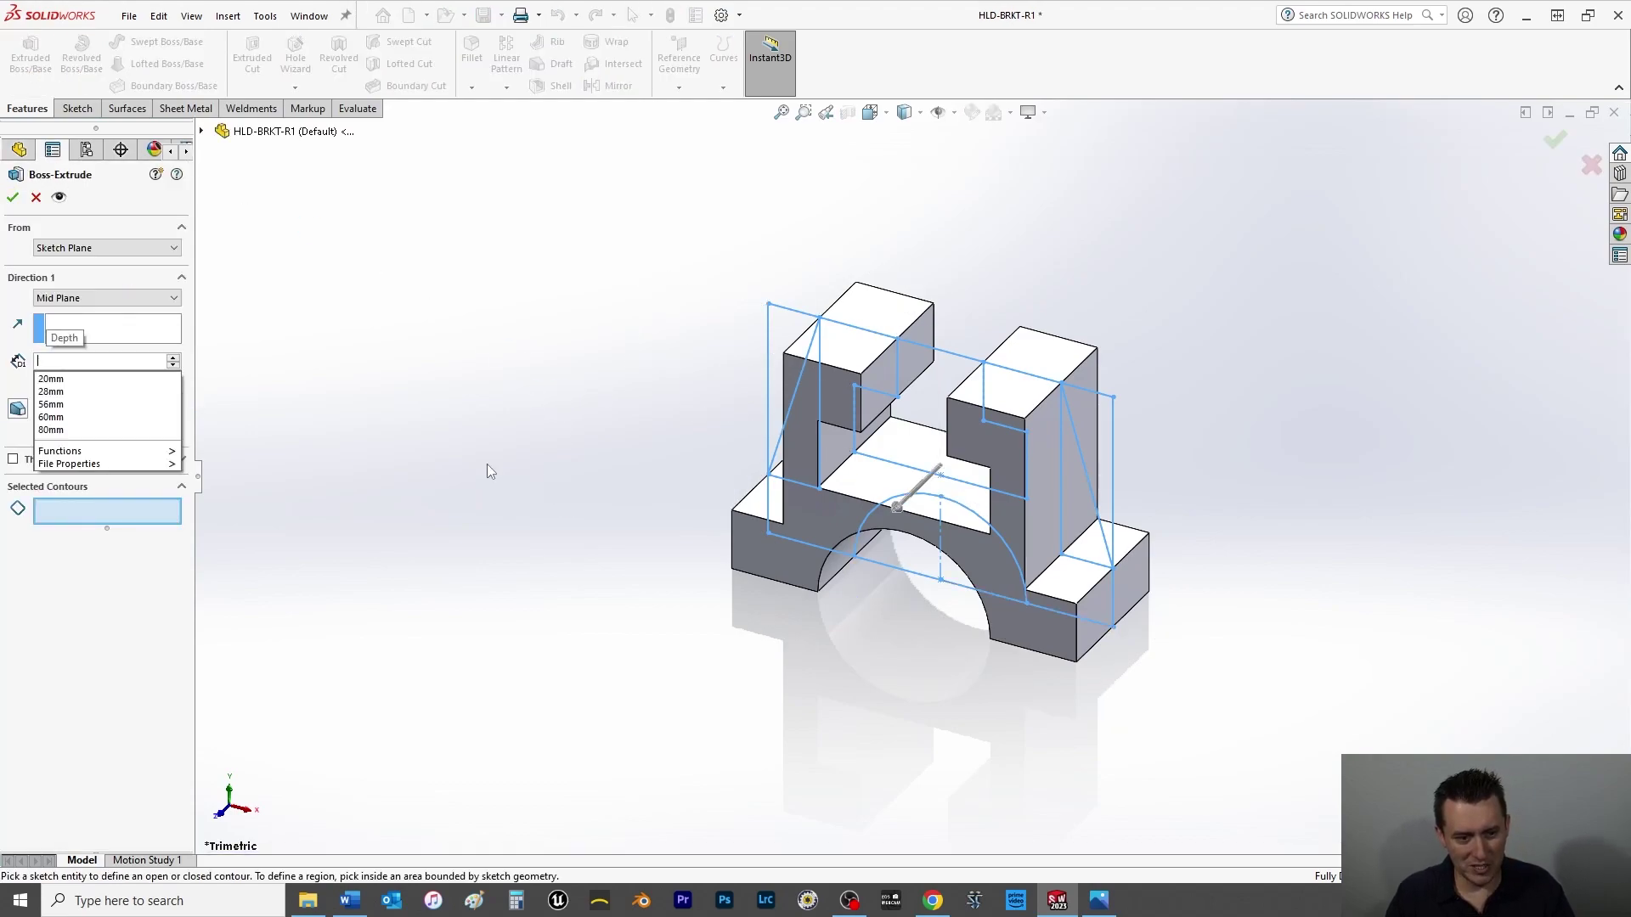
pyautogui.press('Escape')
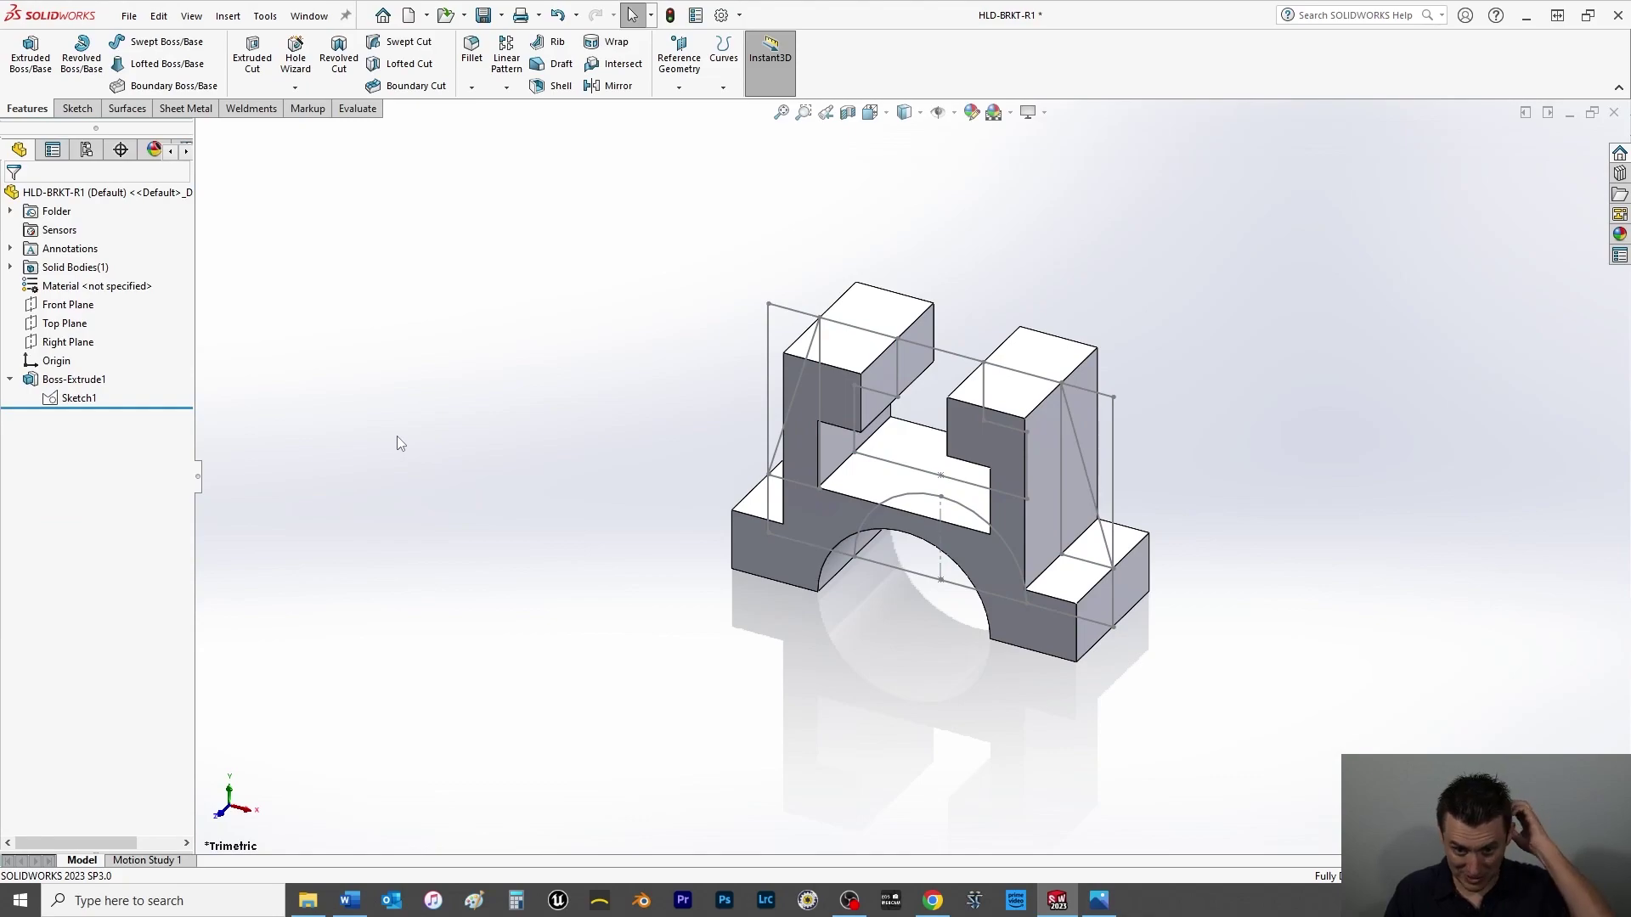
# - Extrude the two side triangles of the reused sketch 14 mm with a Mid Plane end condition, merged with the bracket, and save the part
pyautogui.press('space')
pyautogui.click(544, 256)
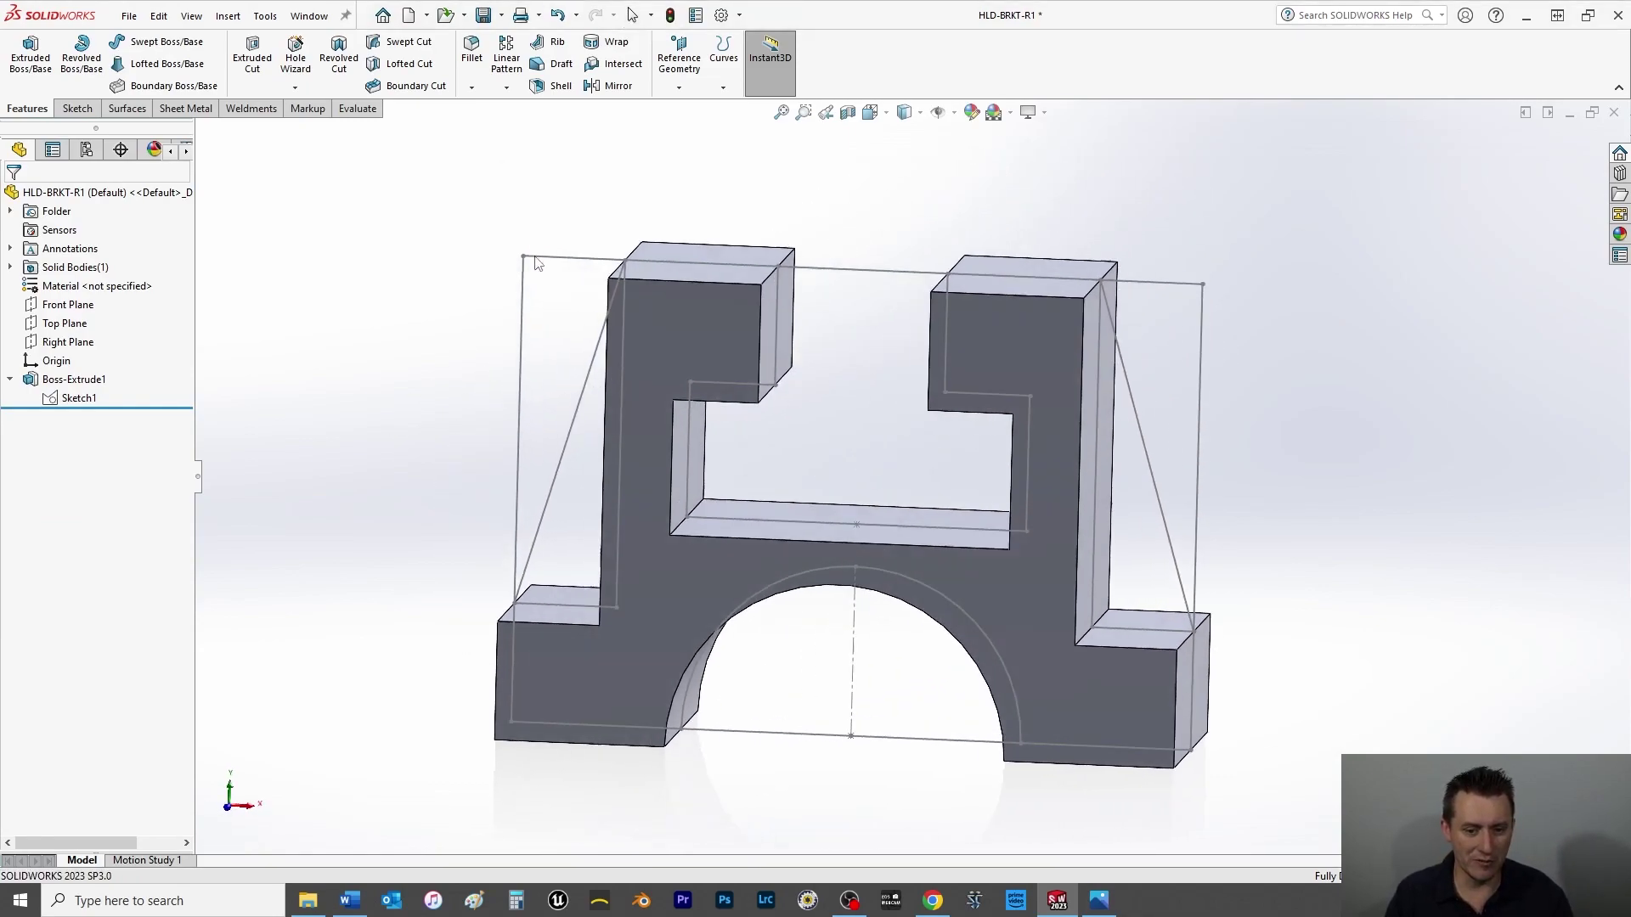
pyautogui.click(49, 399)
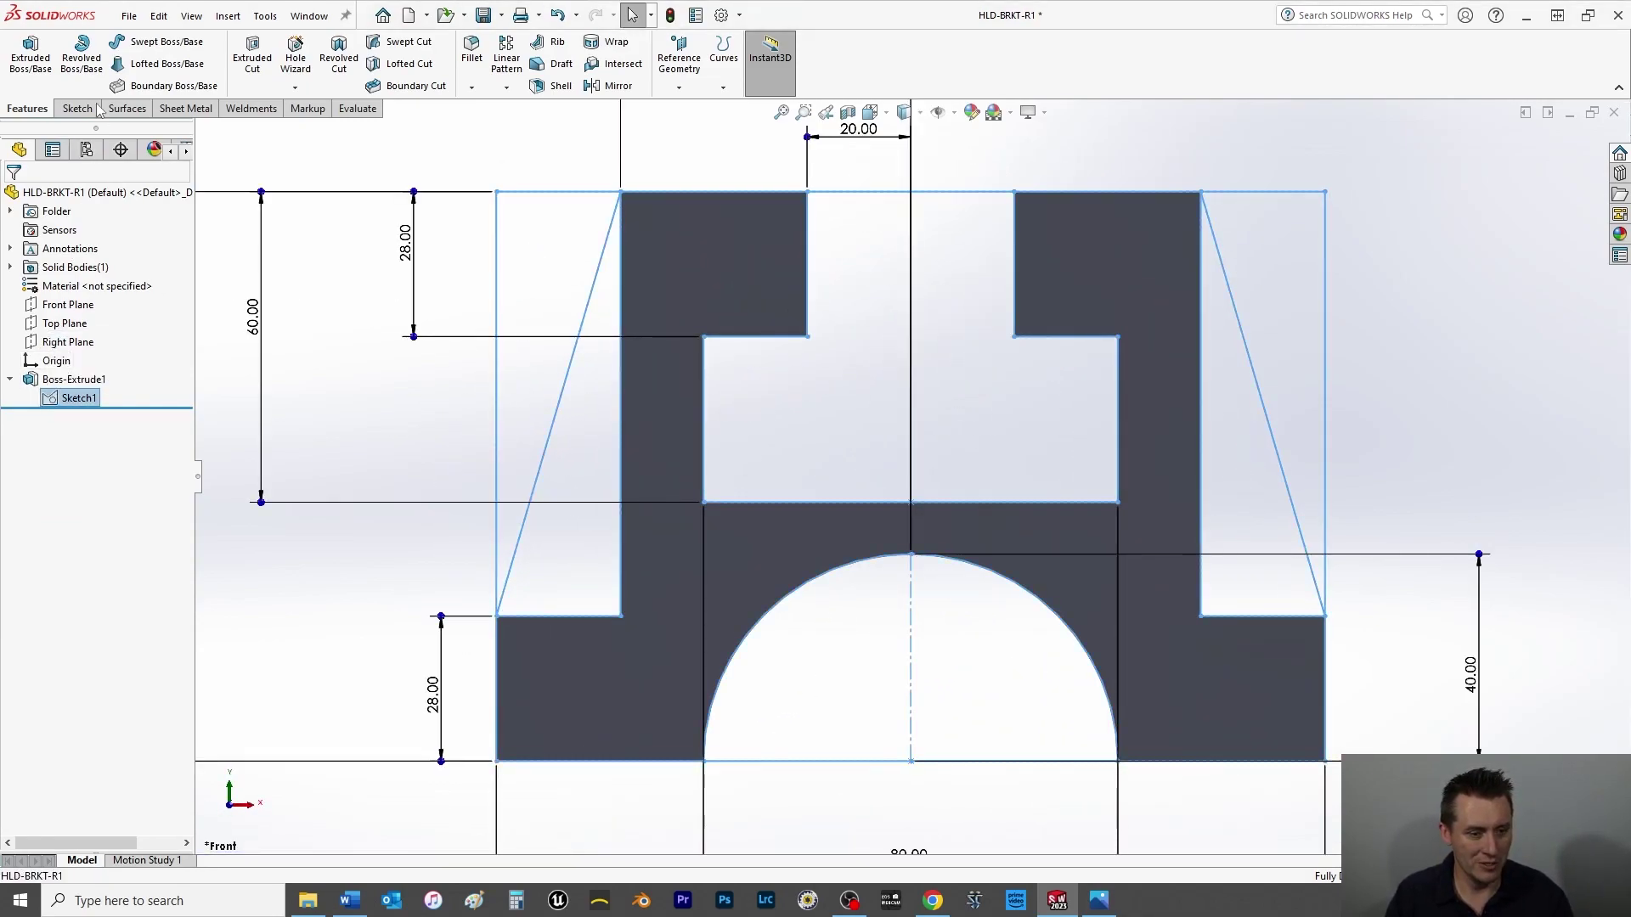
pyautogui.click(31, 55)
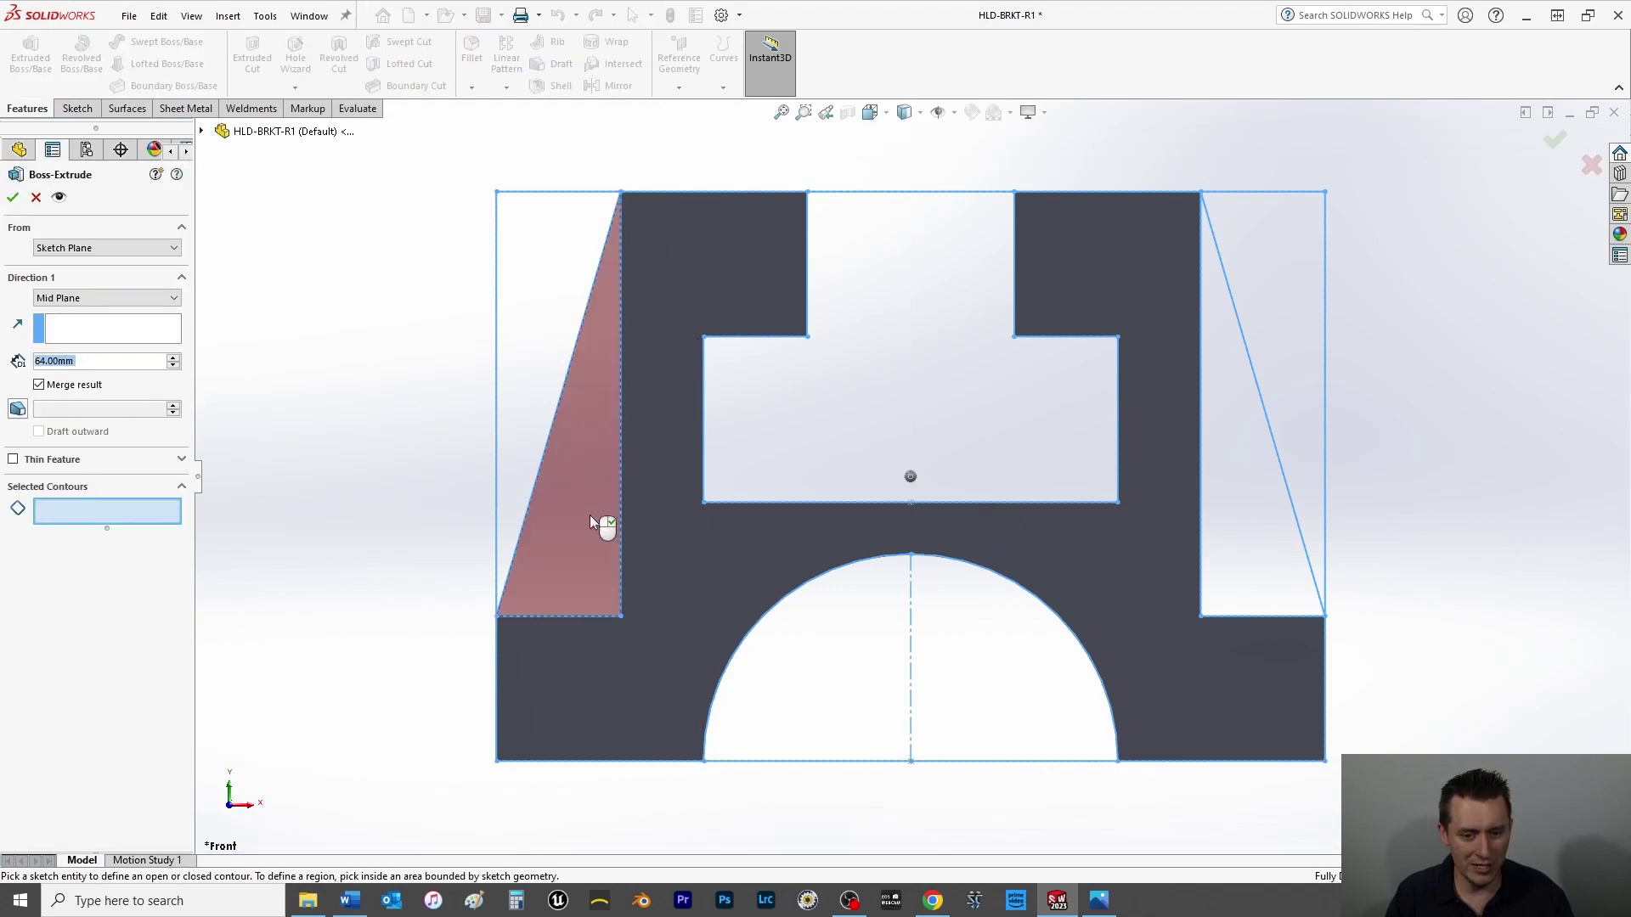
pyautogui.click(602, 525)
pyautogui.click(1247, 522)
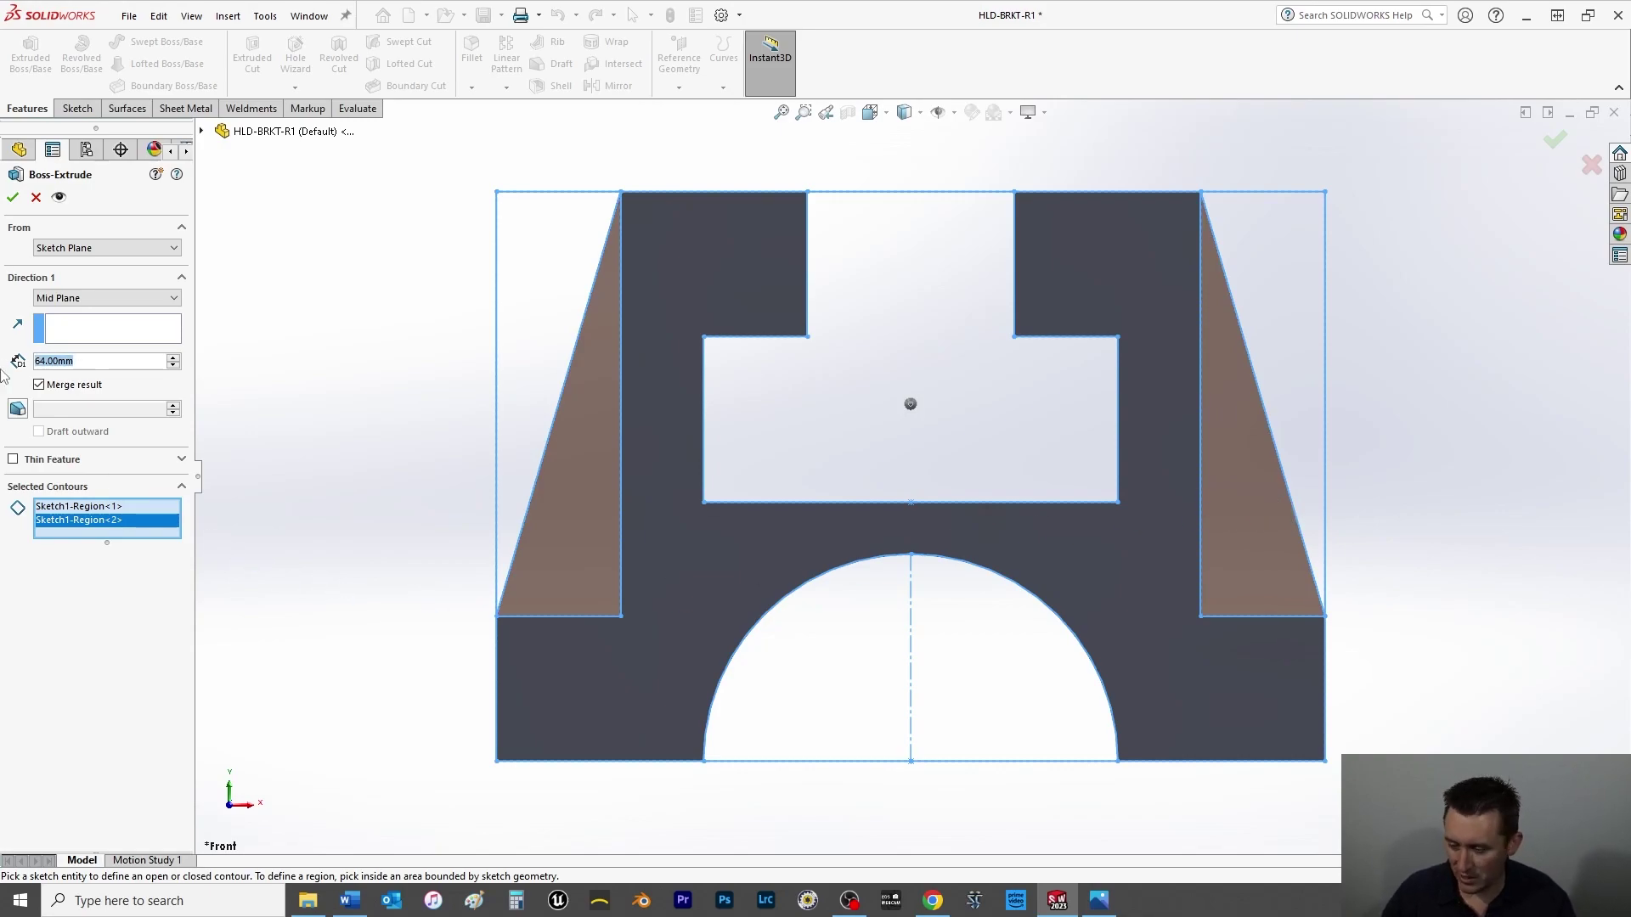
pyautogui.write('14')
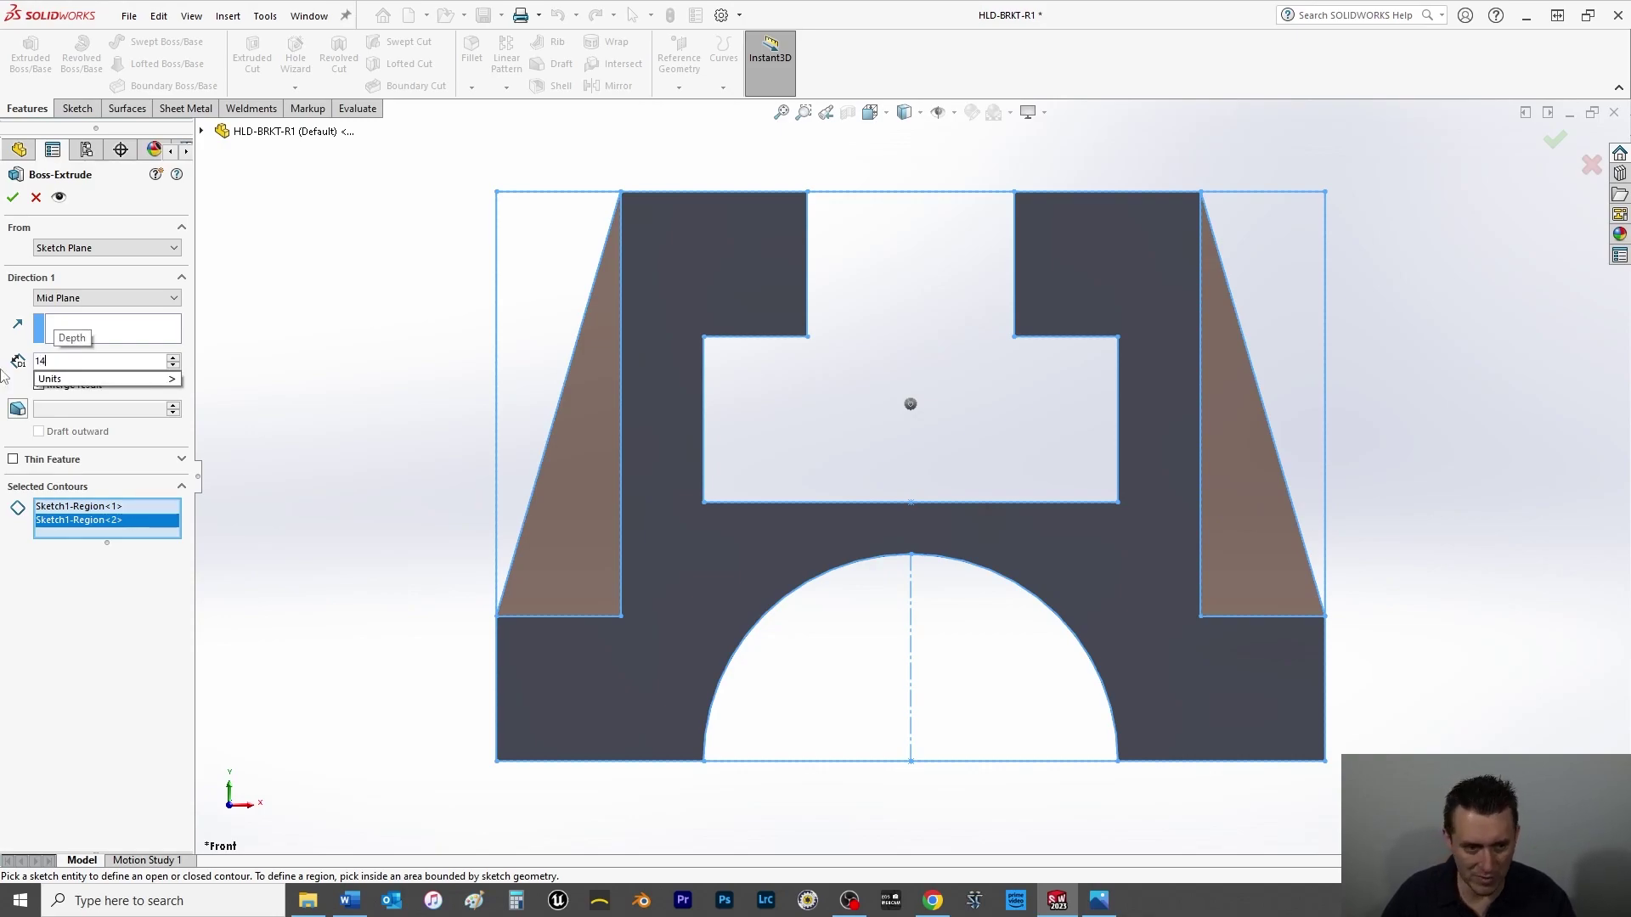
pyautogui.press('Return')
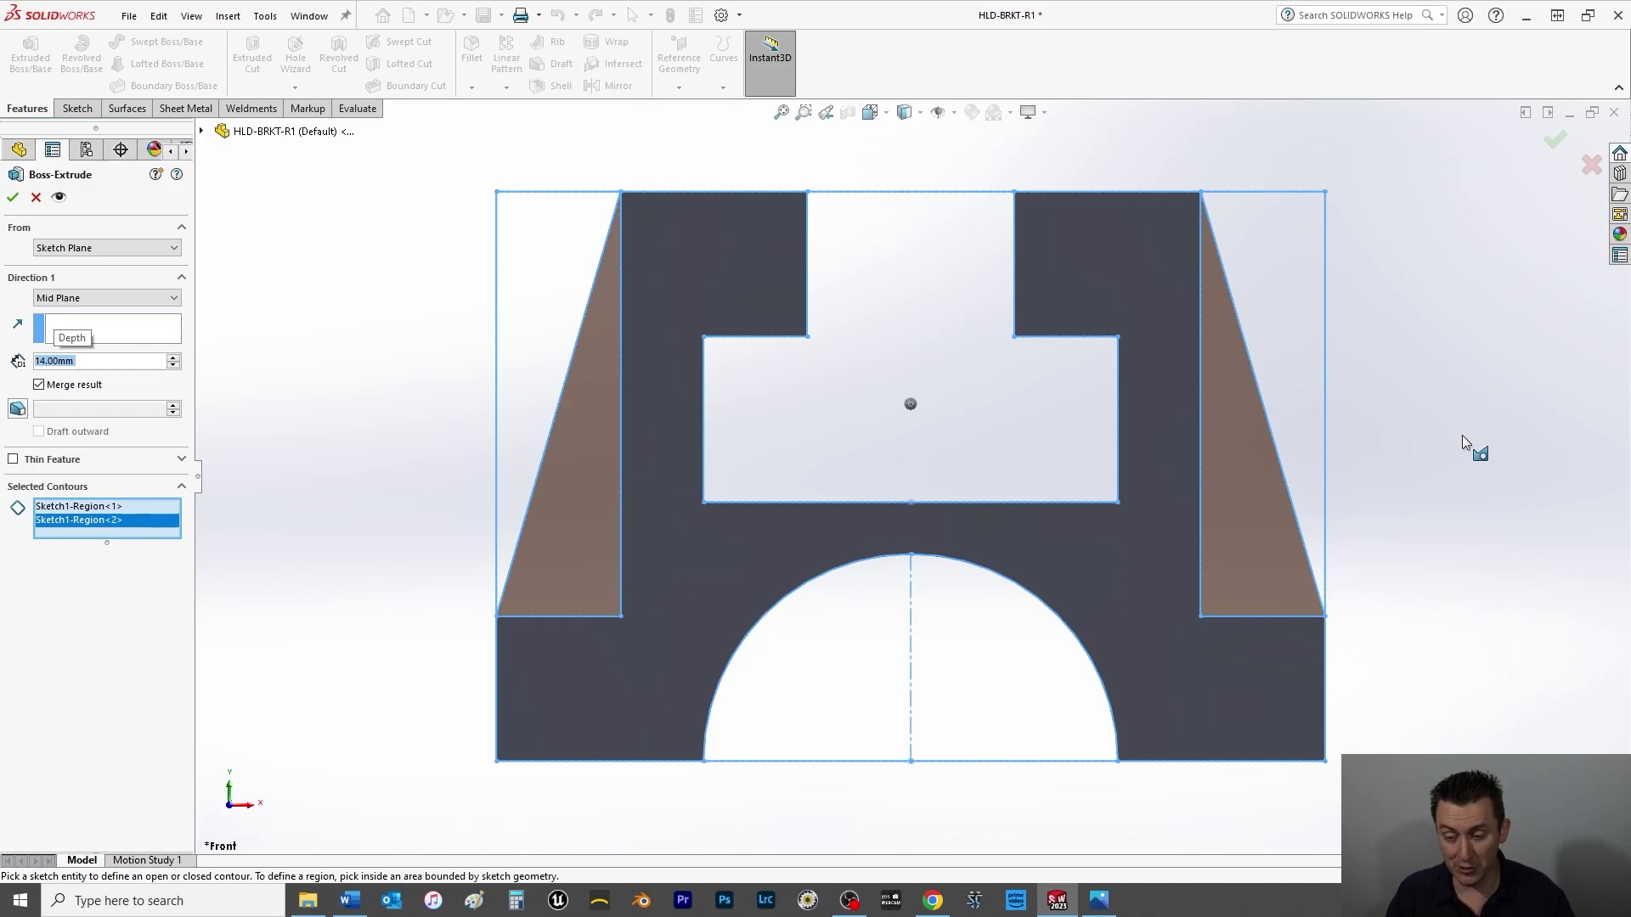
pyautogui.moveTo(1462, 435); pyautogui.dragTo(1389, 508, button='middle')
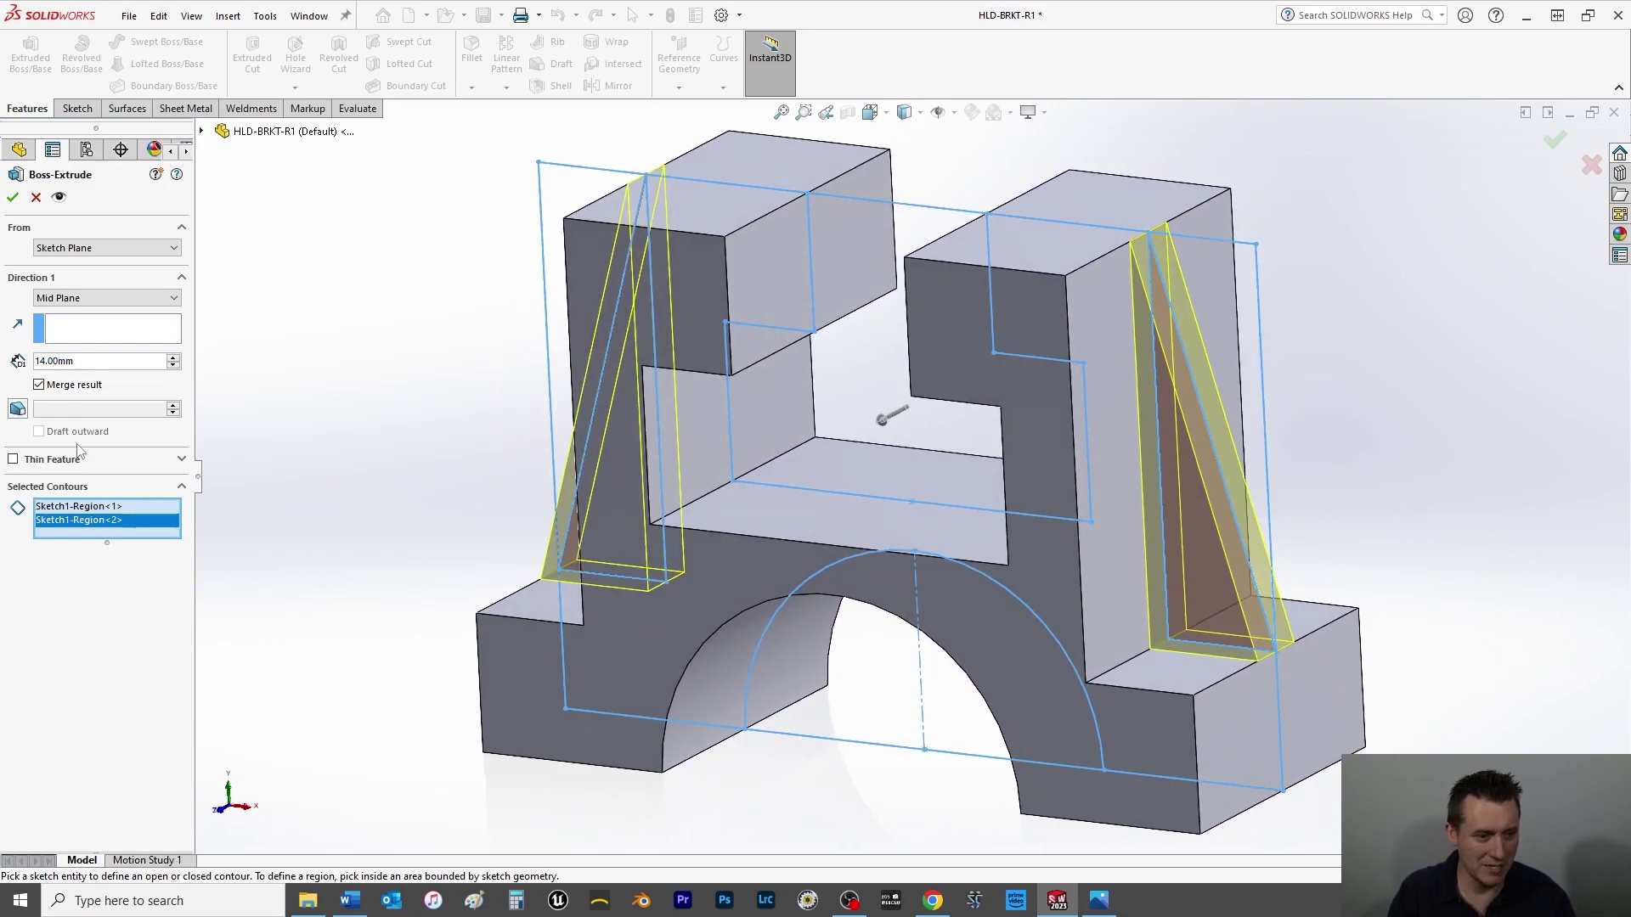
pyautogui.click(12, 197)
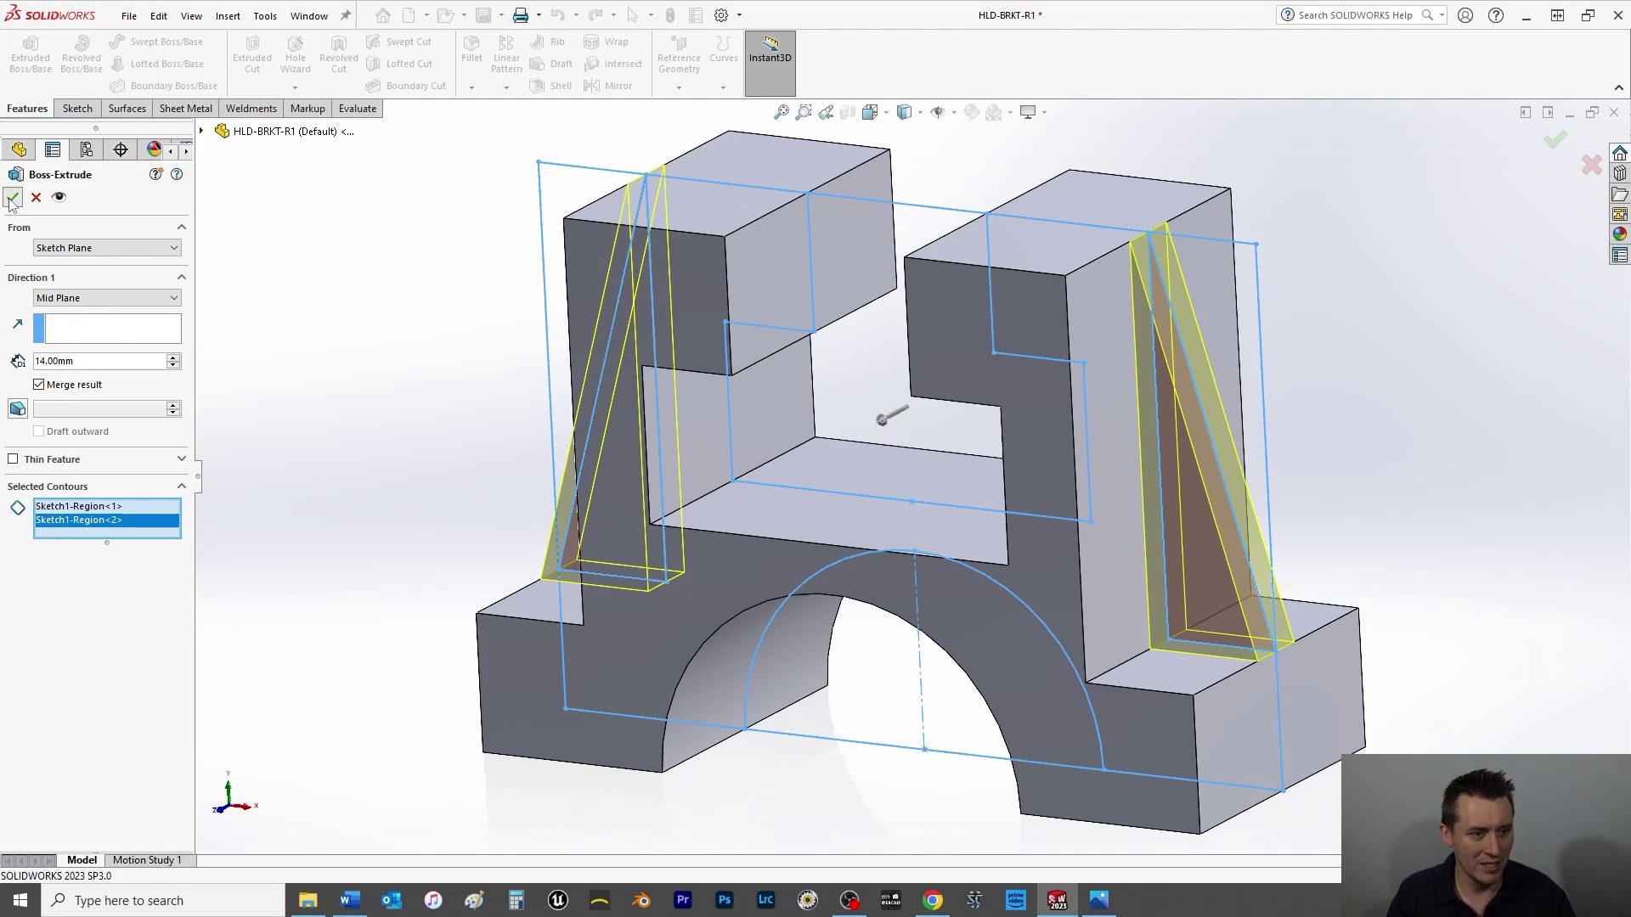
pyautogui.click(367, 324)
pyautogui.hotkey('ctrl', 's')
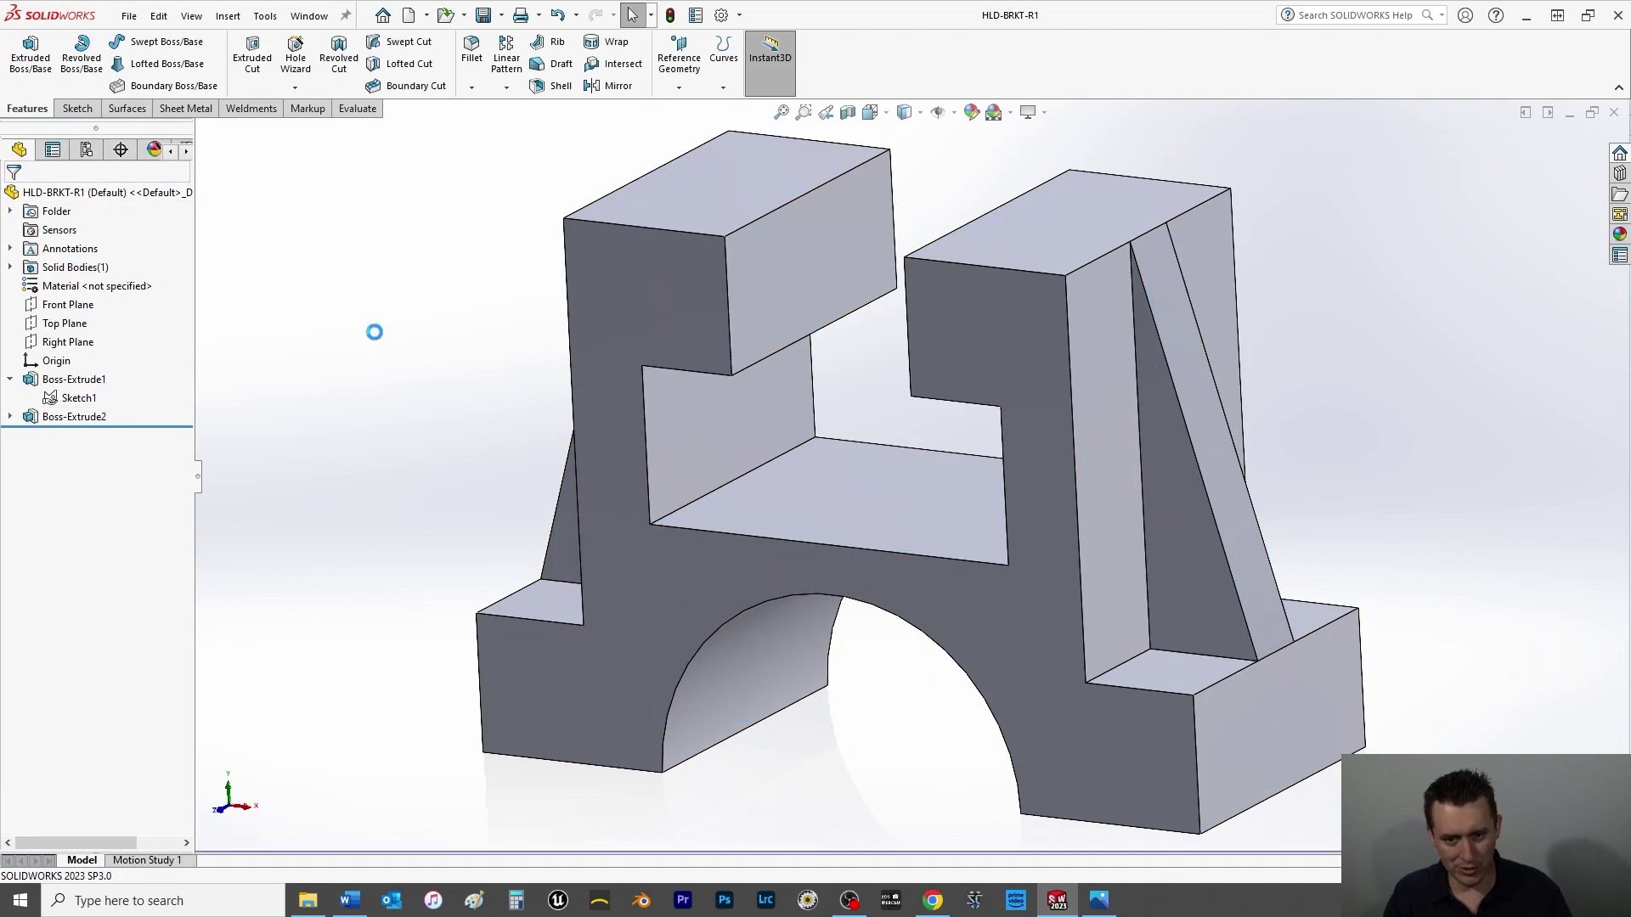
# - Sketch a horizontal straight slot about 23 mm wide on the bracket's top face, with its arc centers on the inner edges of both arms
pyautogui.press('space')
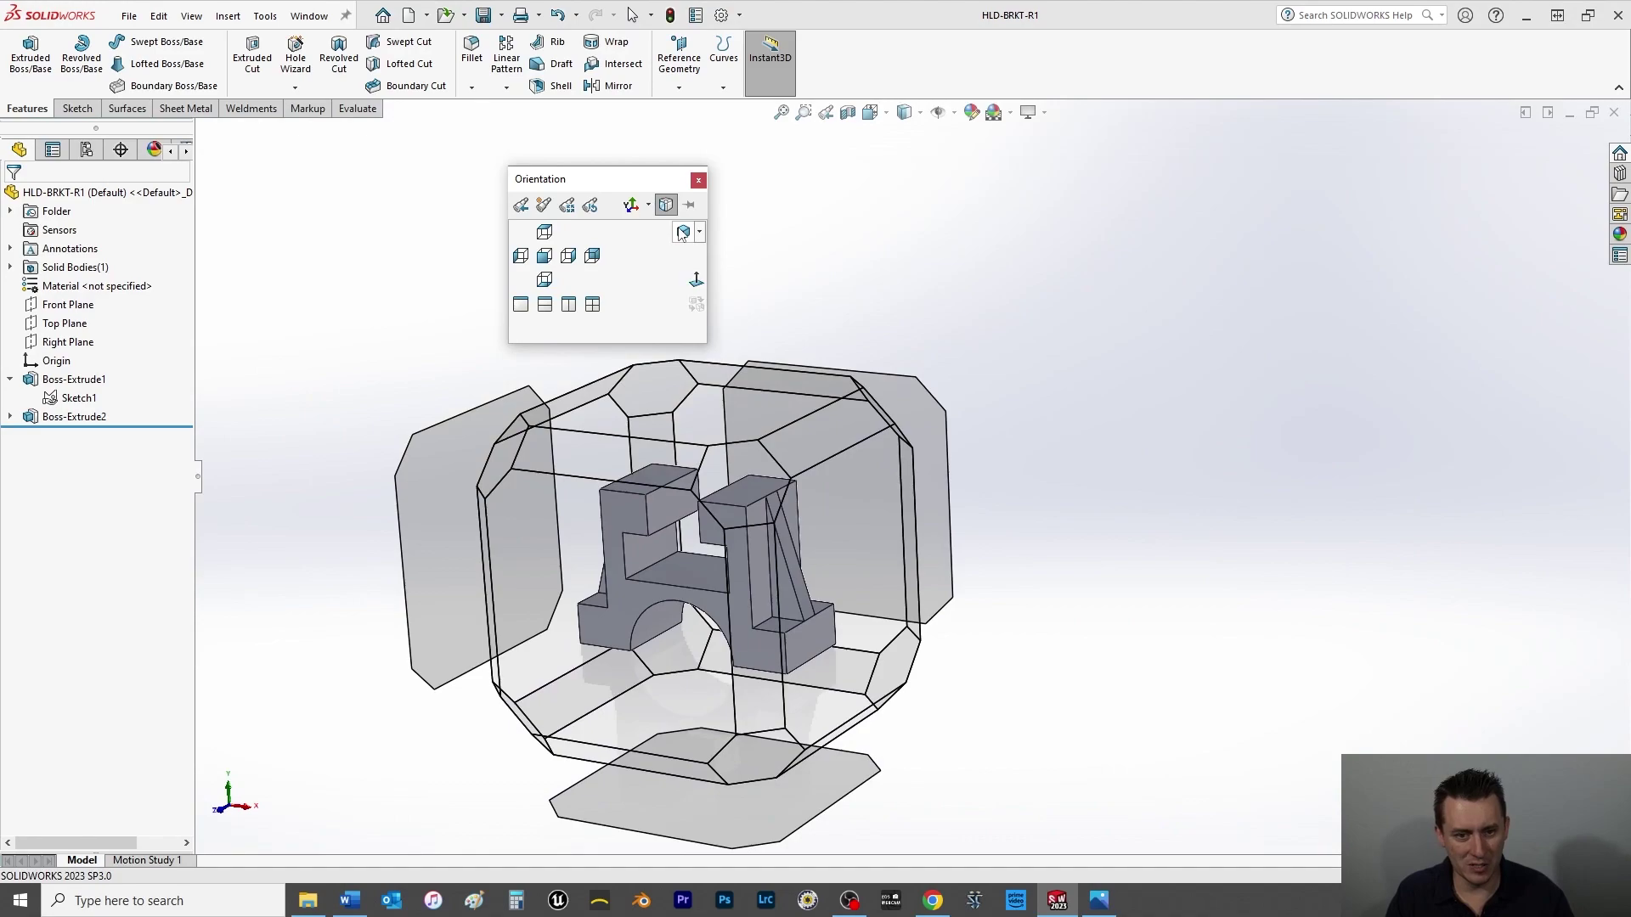
pyautogui.click(682, 234)
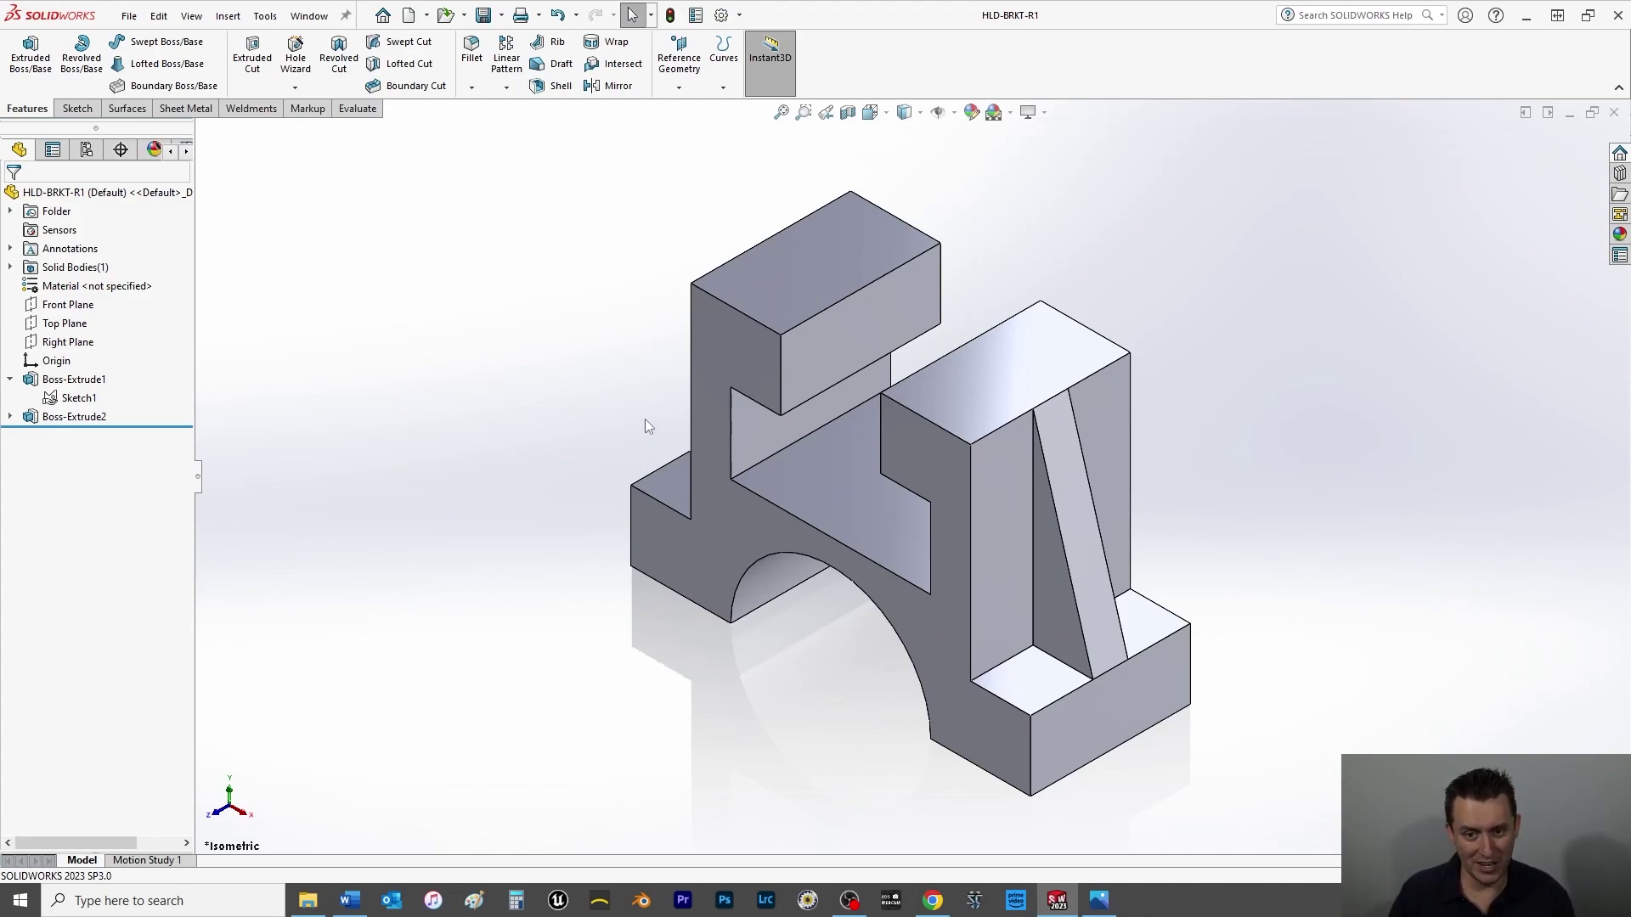
pyautogui.click(844, 253)
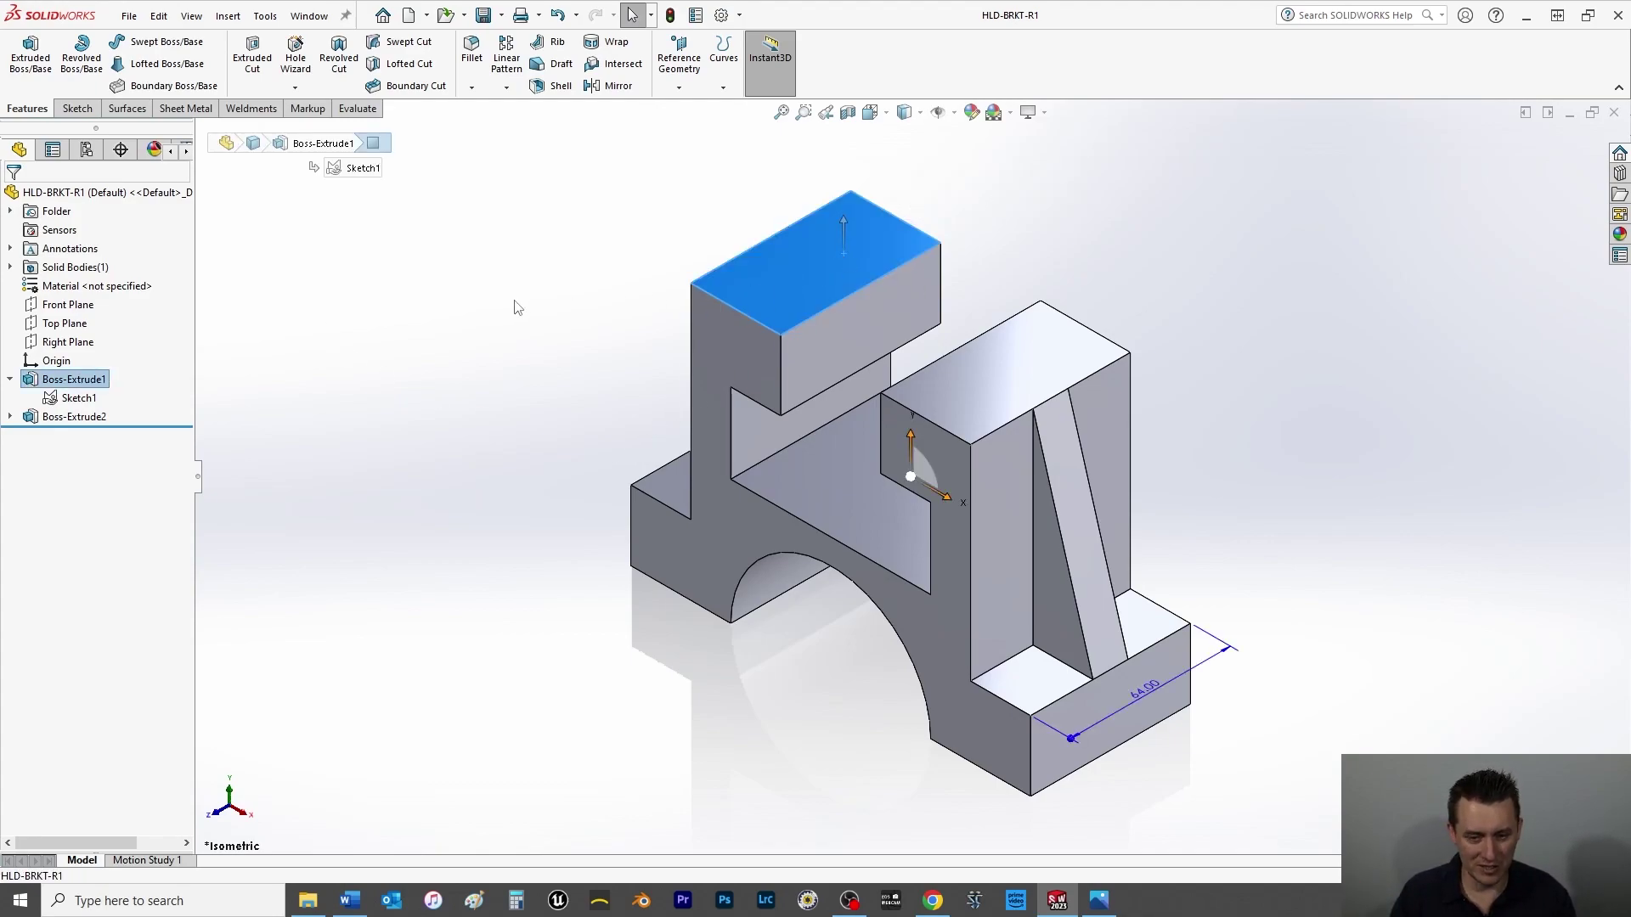
pyautogui.hotkey('ctrl', '8')
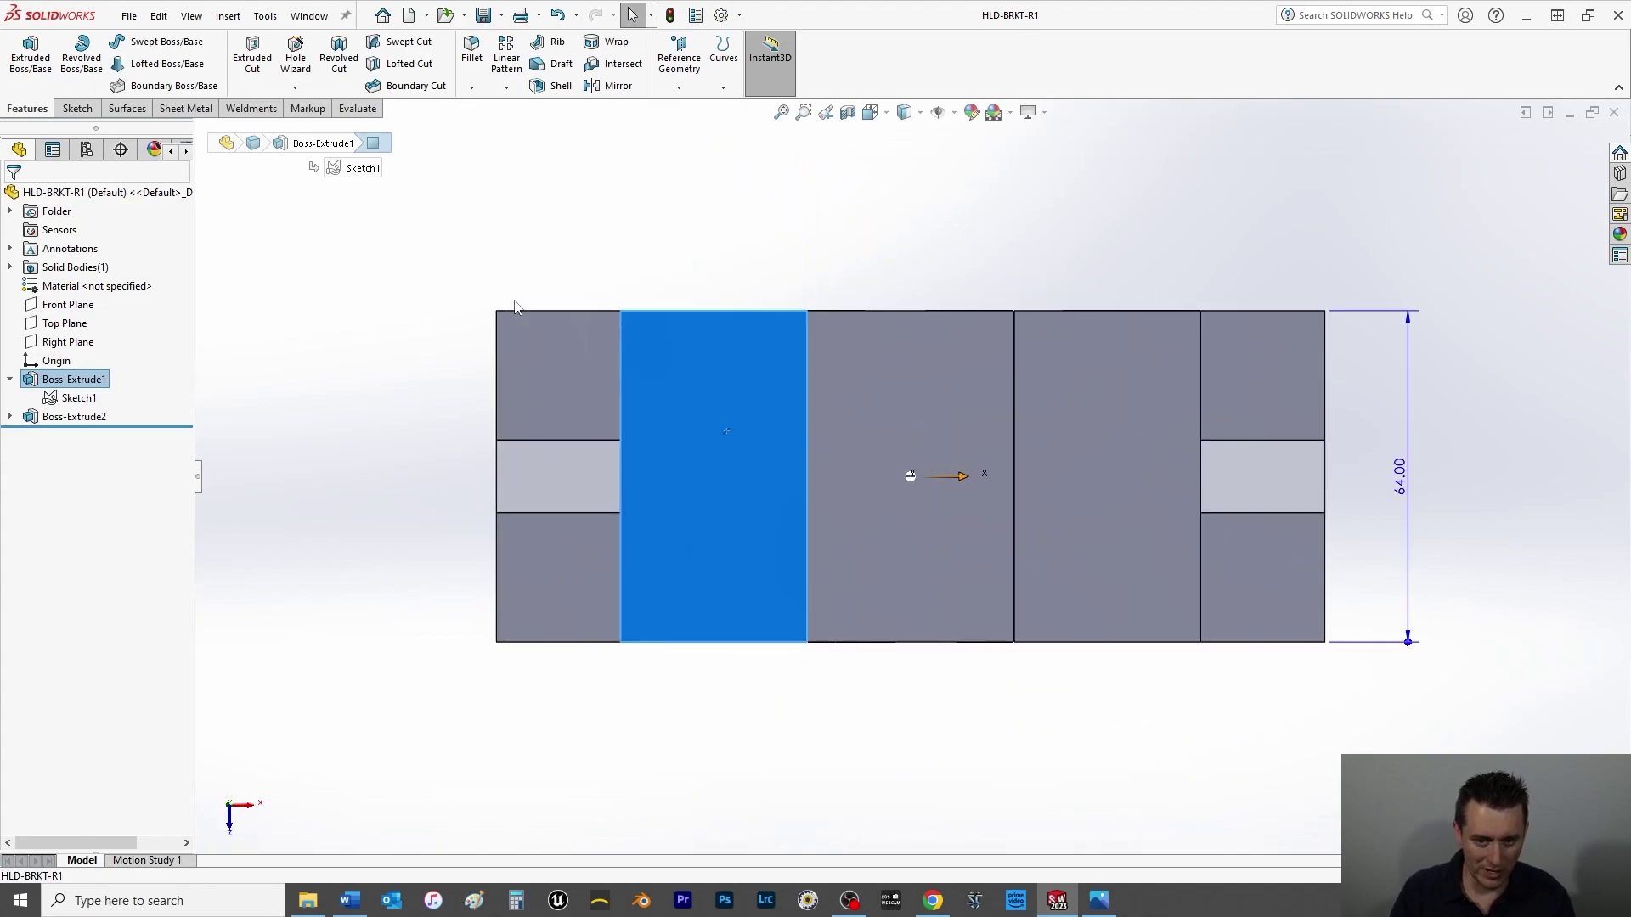
pyautogui.click(78, 108)
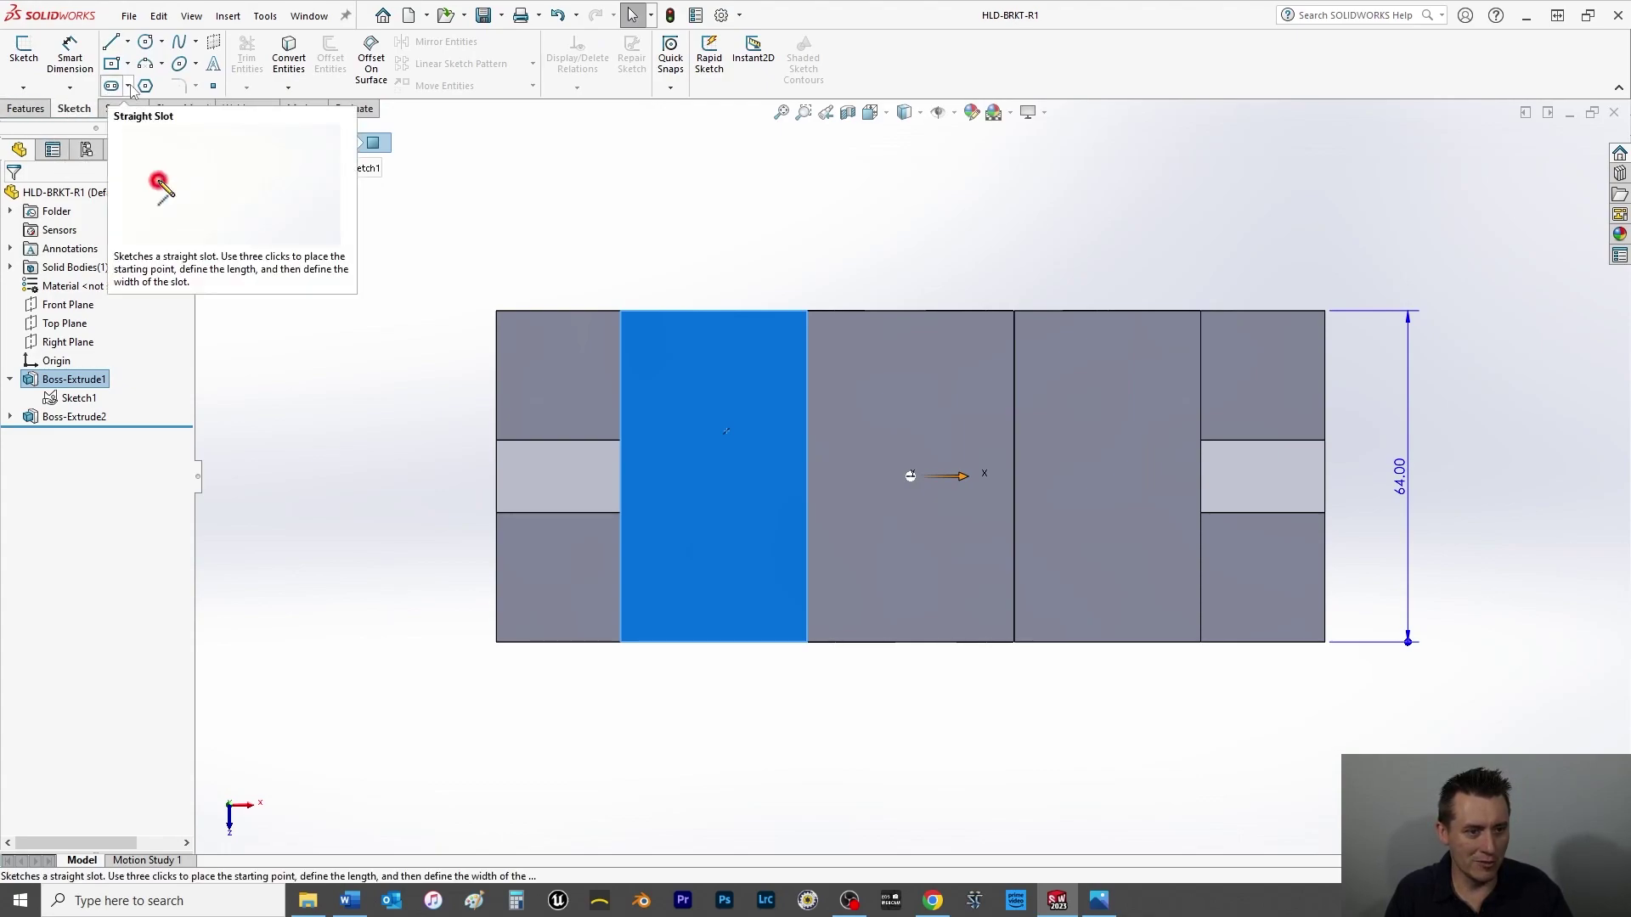
pyautogui.click(128, 86)
pyautogui.click(155, 108)
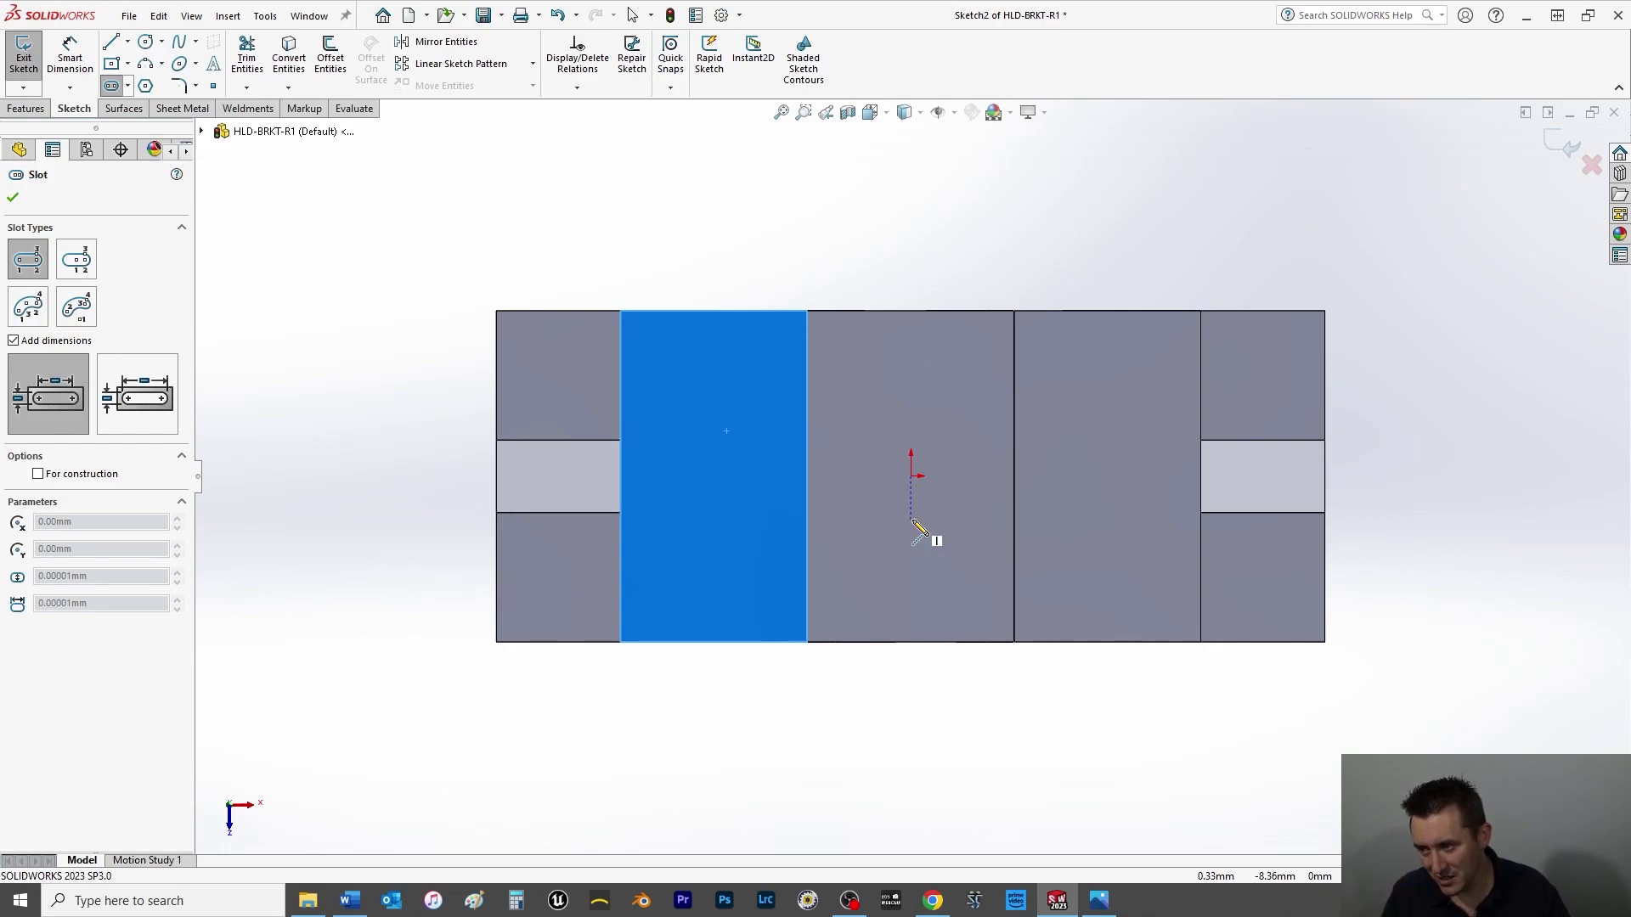
pyautogui.click(806, 476)
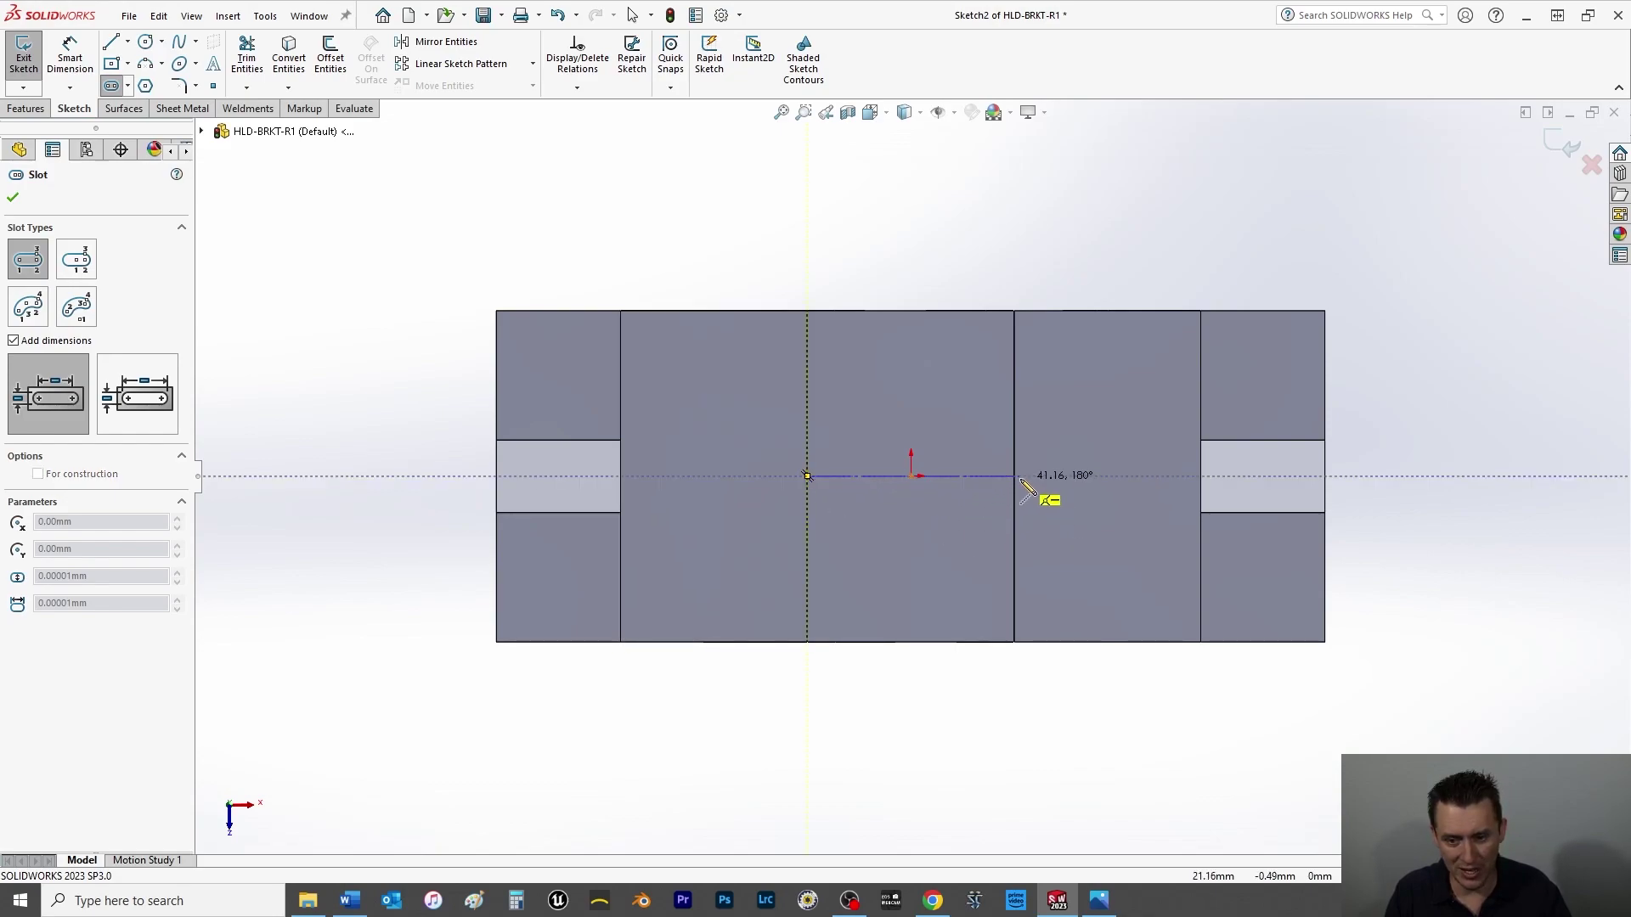
pyautogui.click(1013, 475)
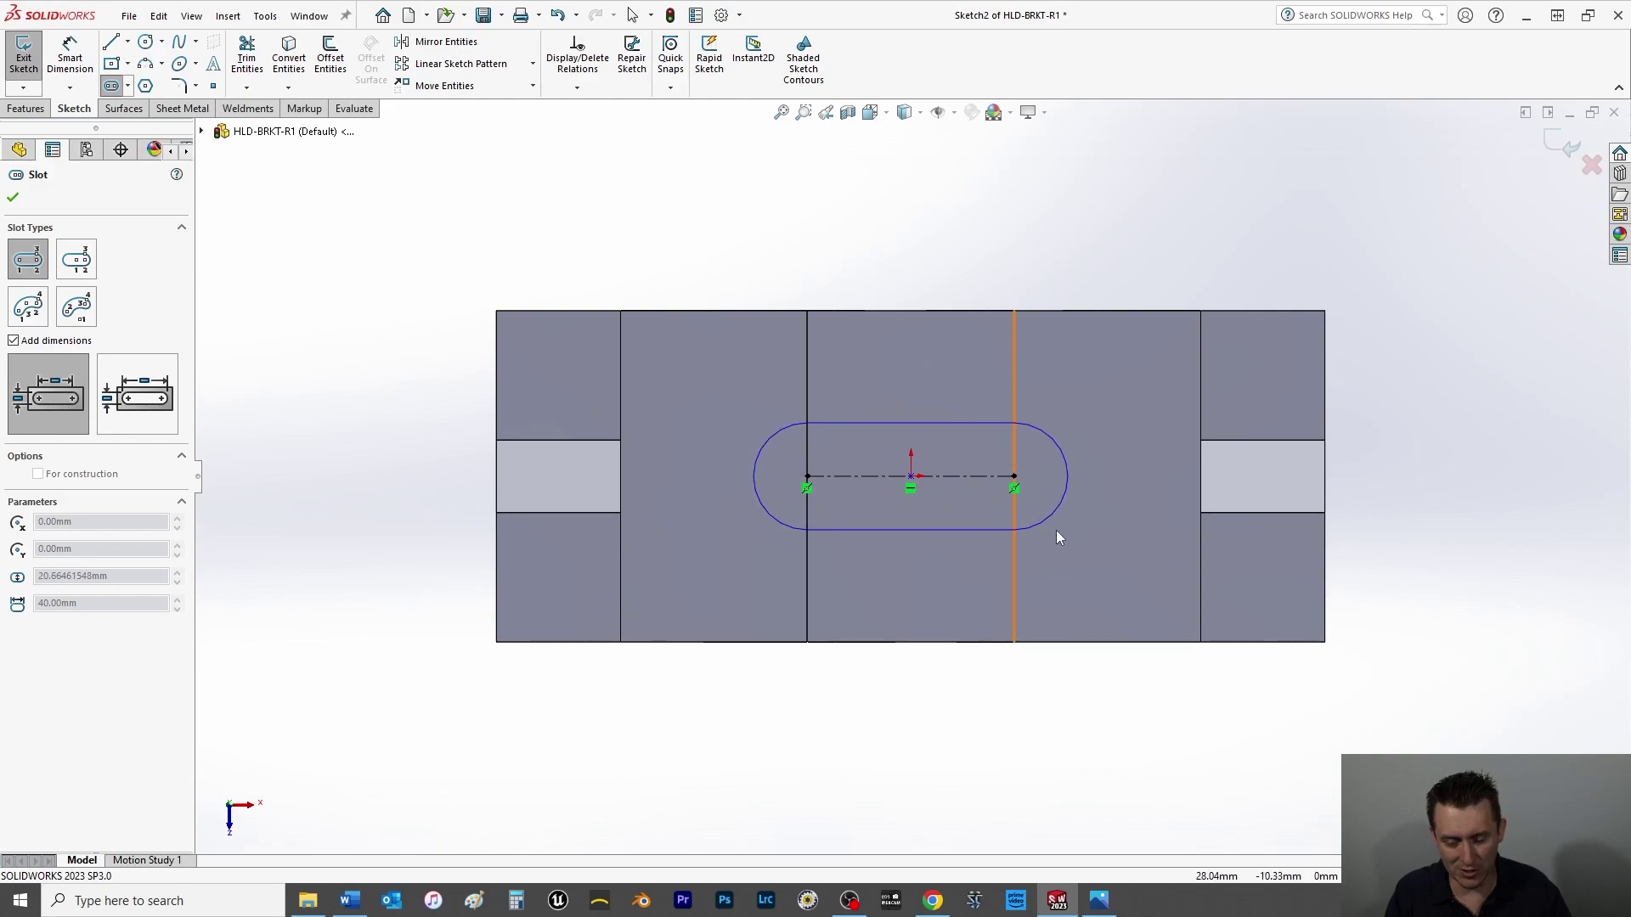
pyautogui.click(1078, 535)
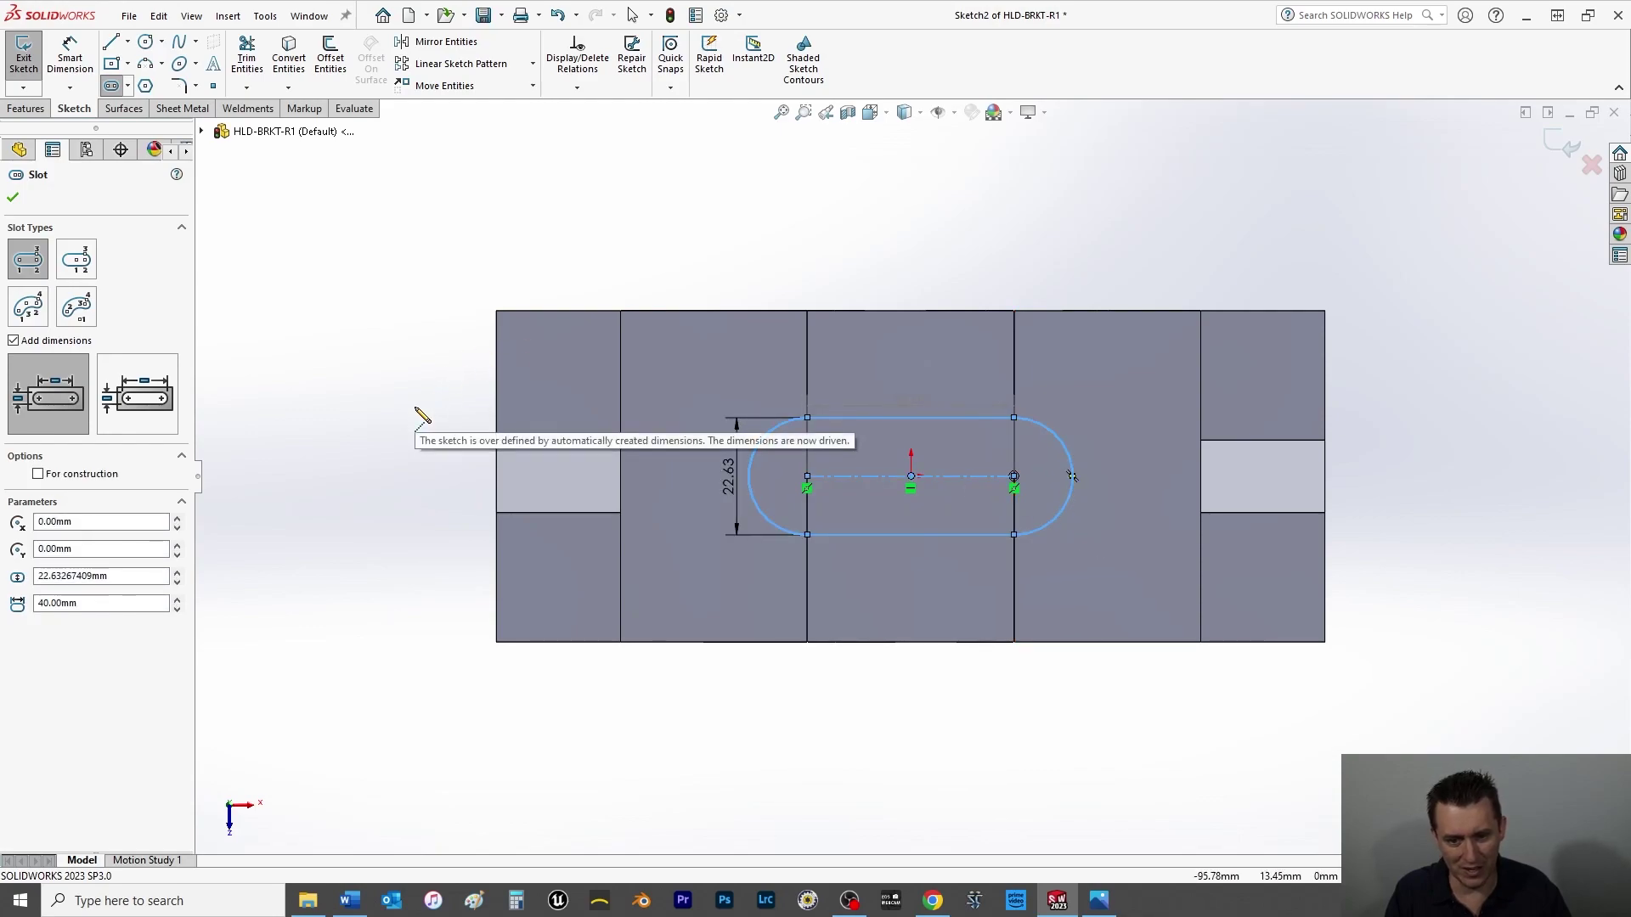
pyautogui.click(12, 199)
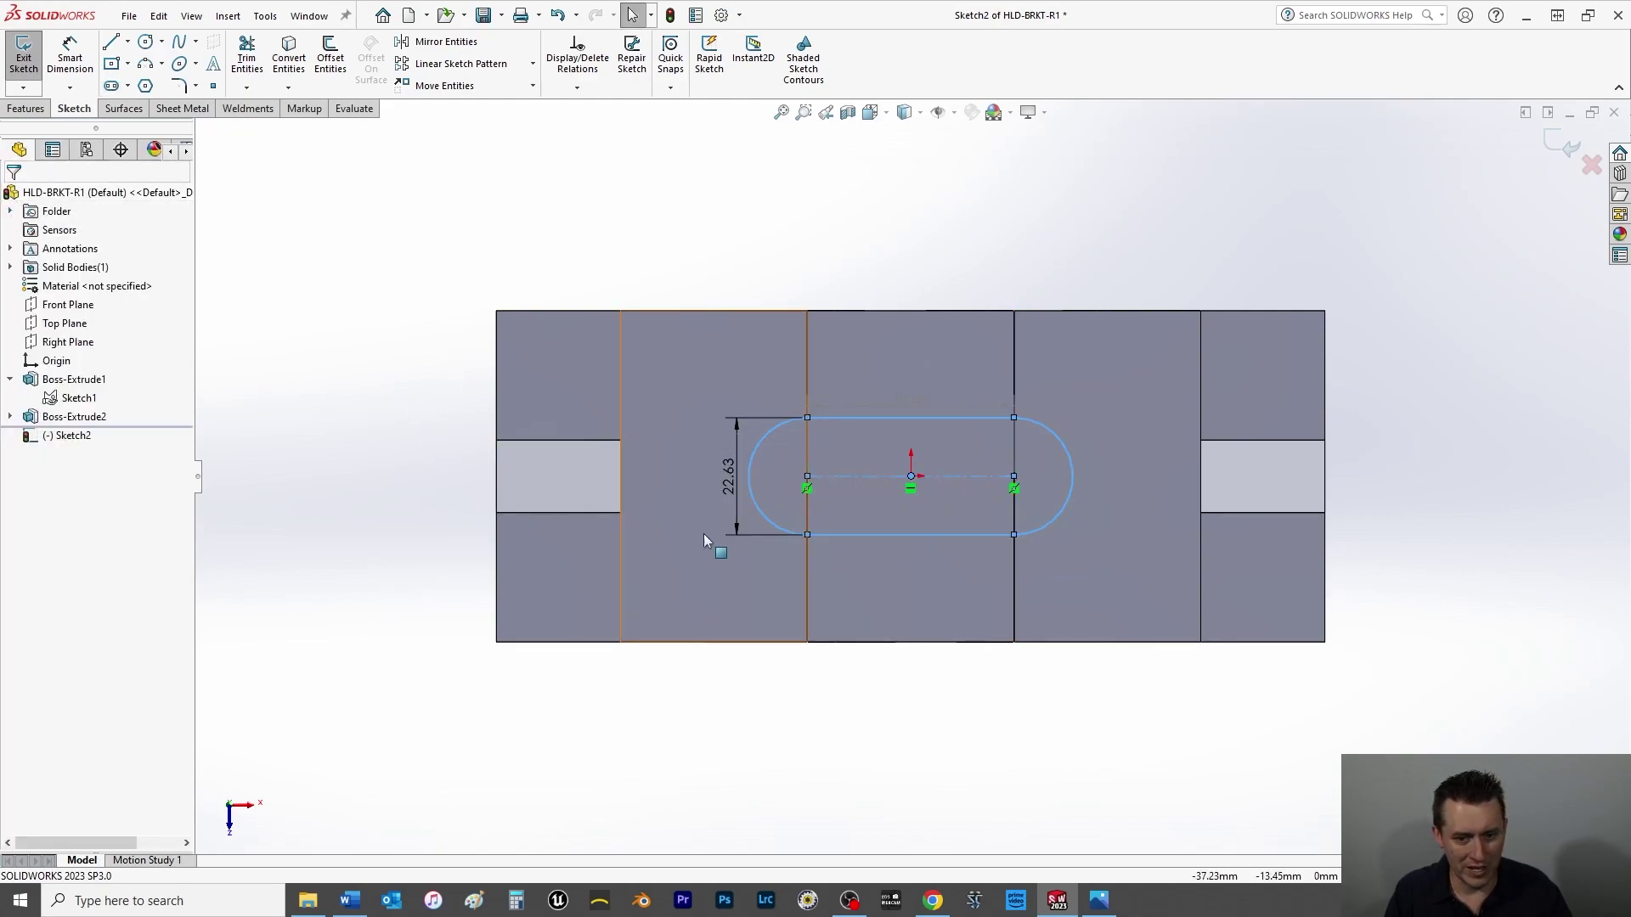
# - Move the slot's width dimension outside the bracket outline and set the width to 38 mm
pyautogui.moveTo(727, 477); pyautogui.dragTo(680, 284)
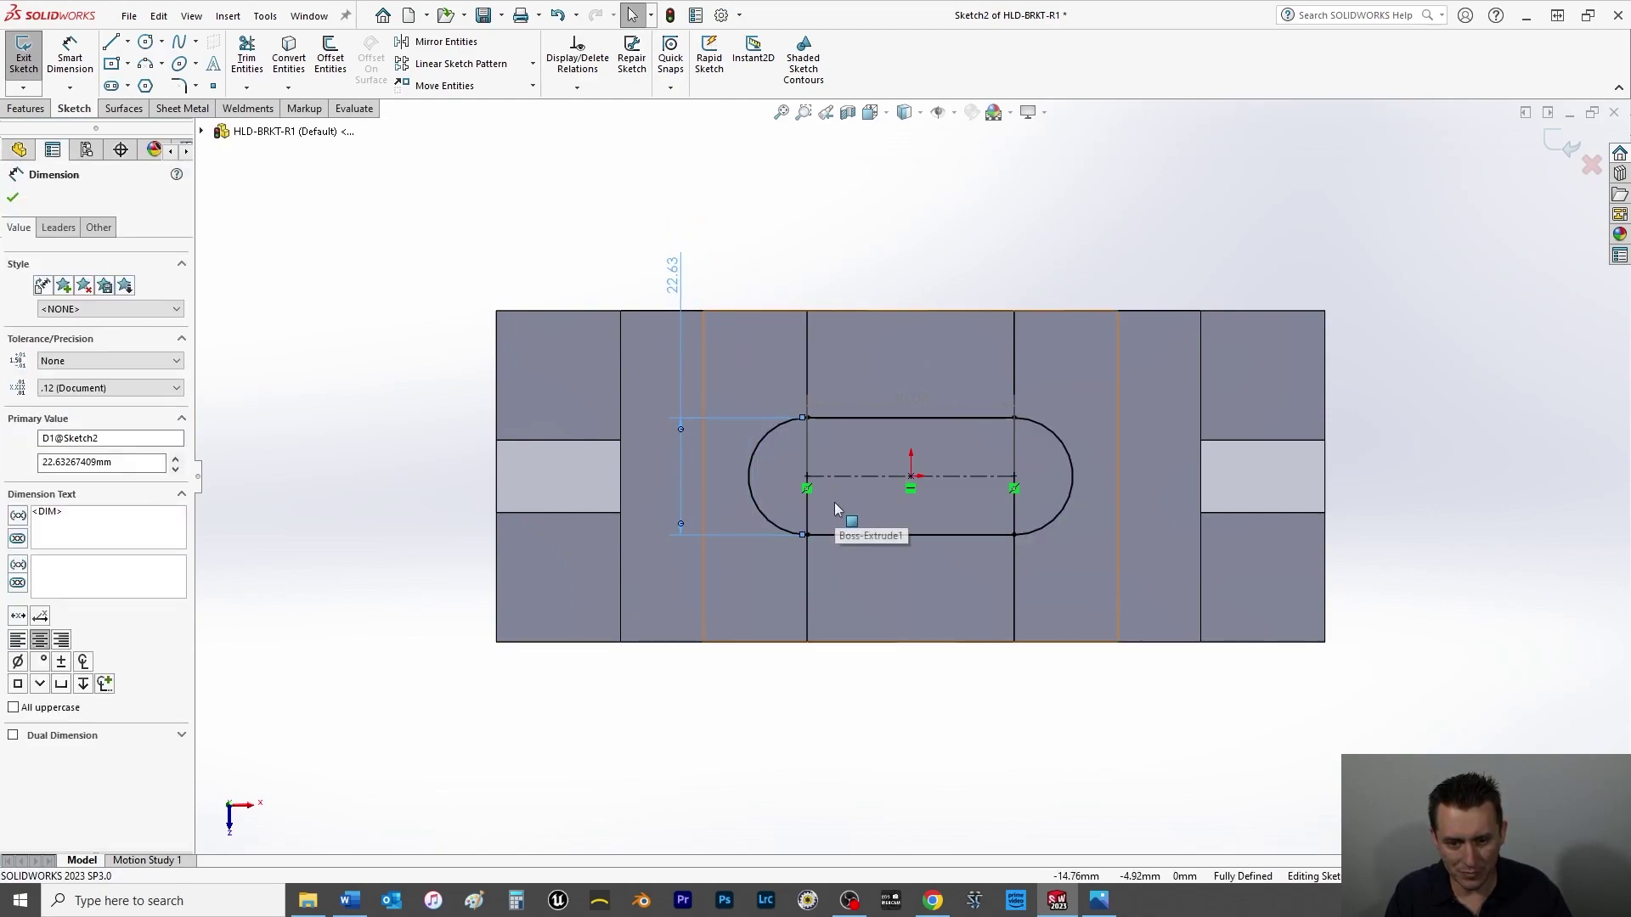
pyautogui.doubleClick(677, 283)
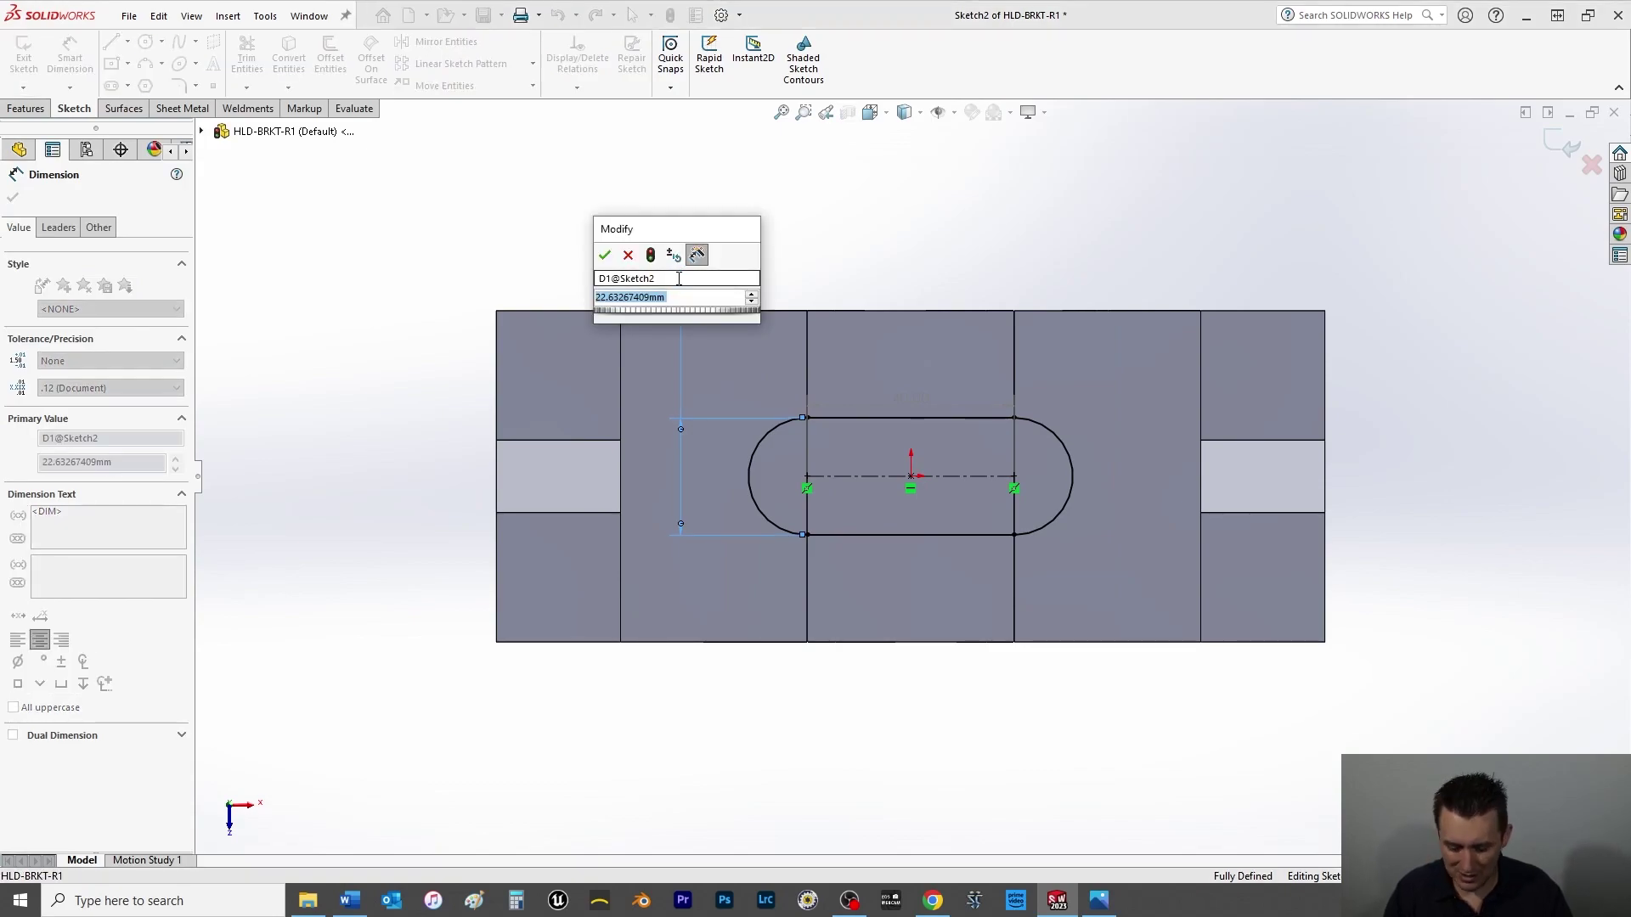
pyautogui.write('38')
pyautogui.press('Return')
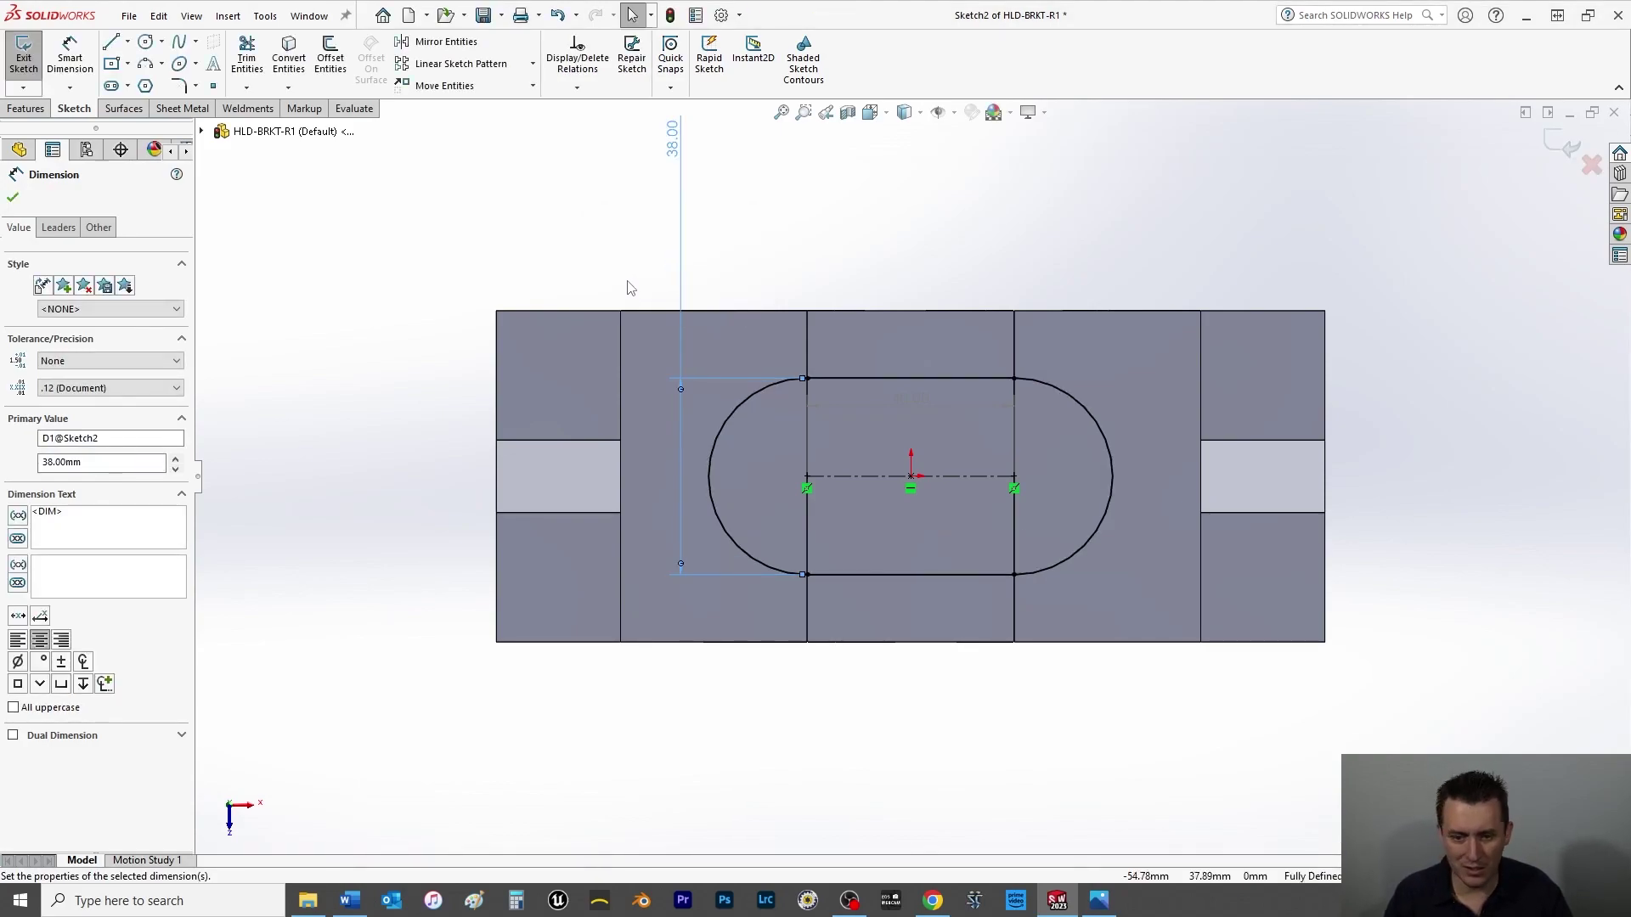
pyautogui.click(11, 201)
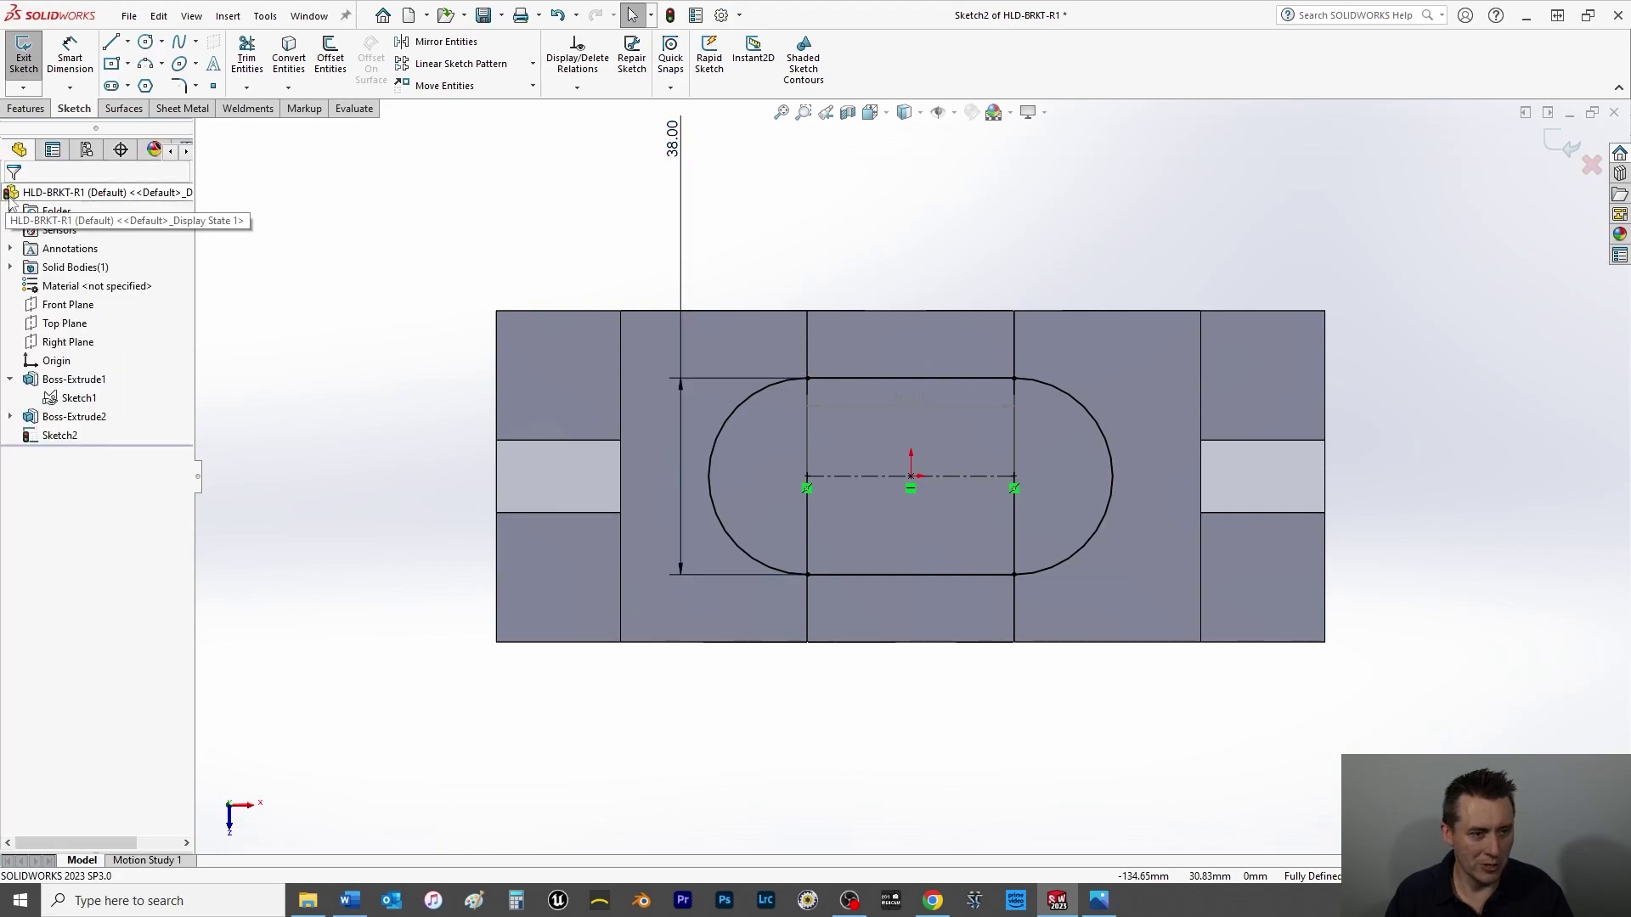
# - Cut the slot through the bracket's upper arms with an Up To Surface end condition ending at the underside of the arm overhang
pyautogui.click(28, 109)
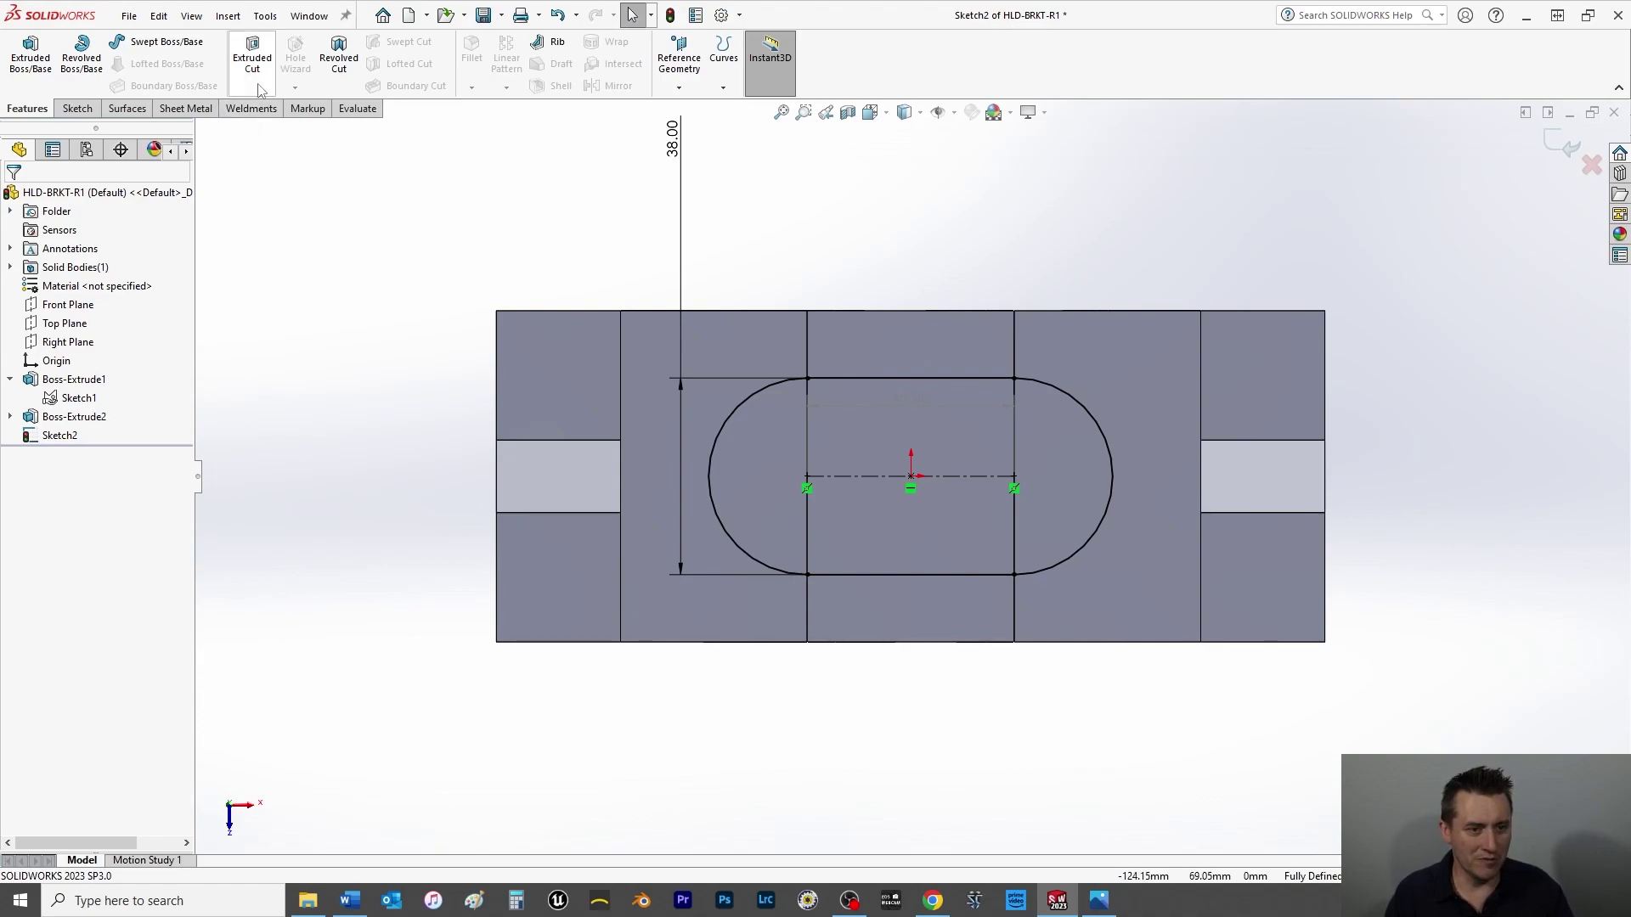
pyautogui.click(253, 58)
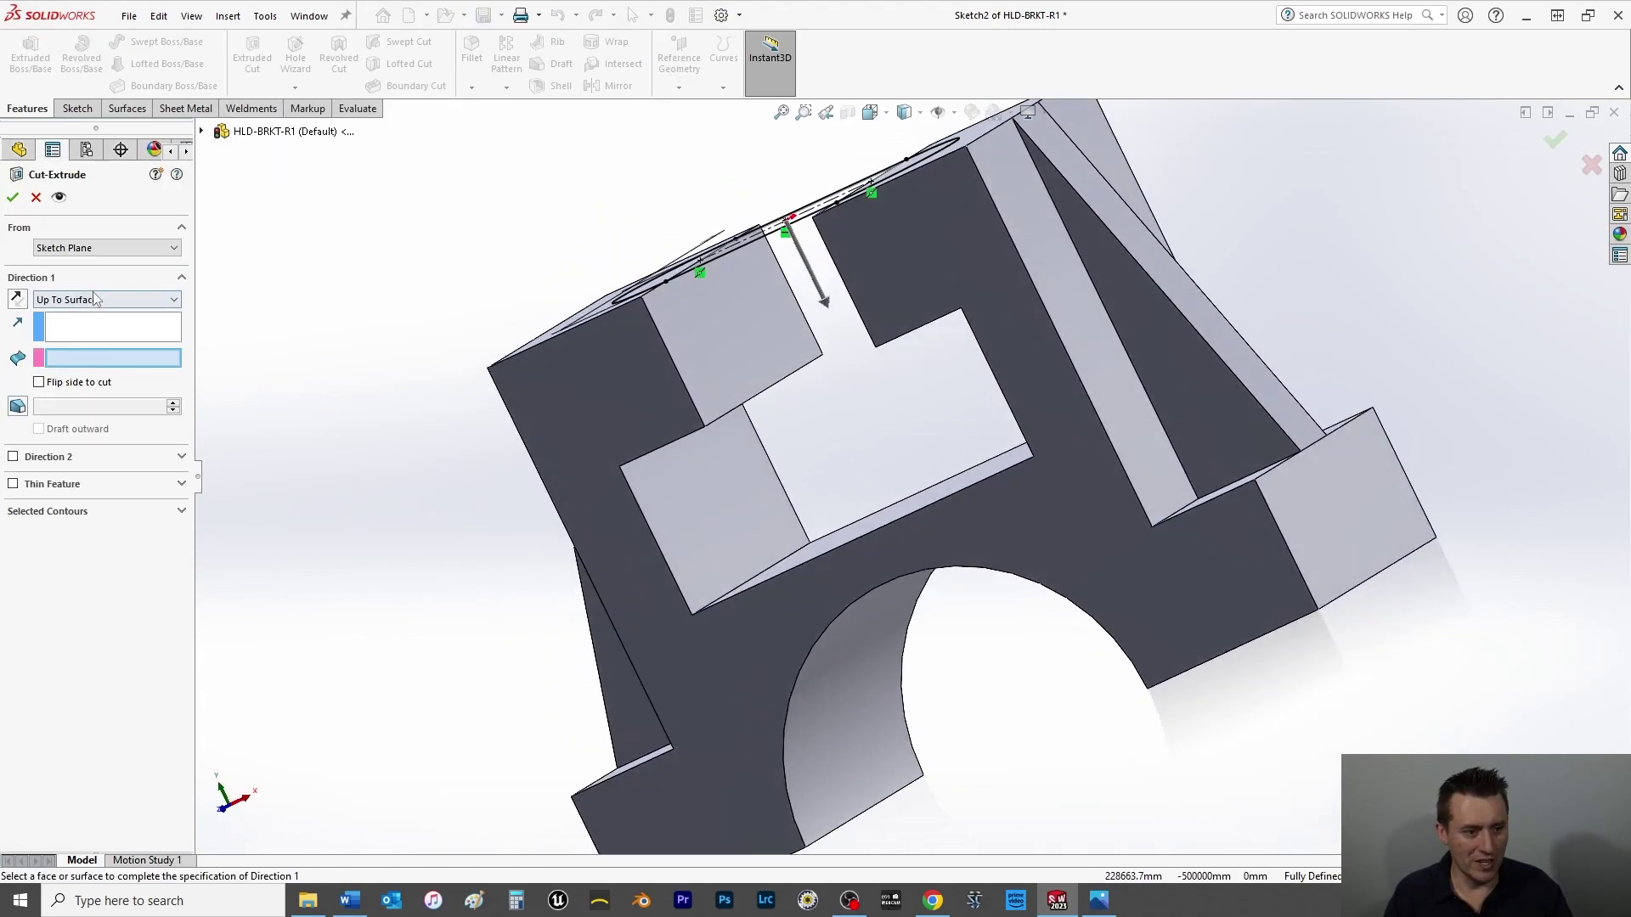
pyautogui.click(91, 300)
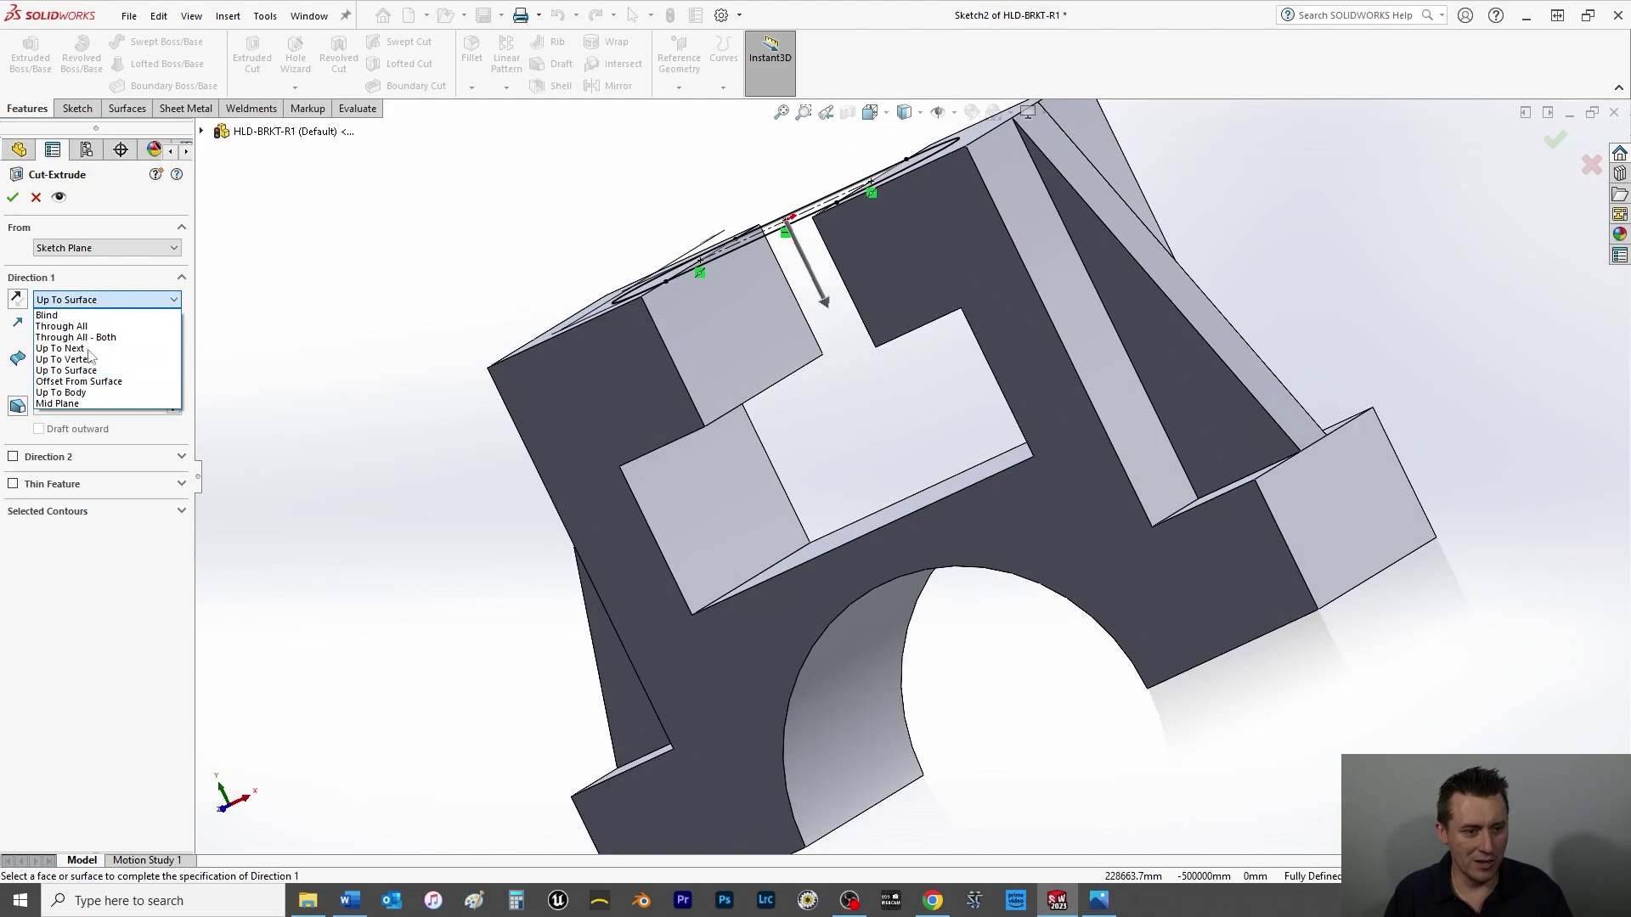
pyautogui.click(92, 382)
pyautogui.moveTo(731, 491); pyautogui.dragTo(744, 449, button='middle')
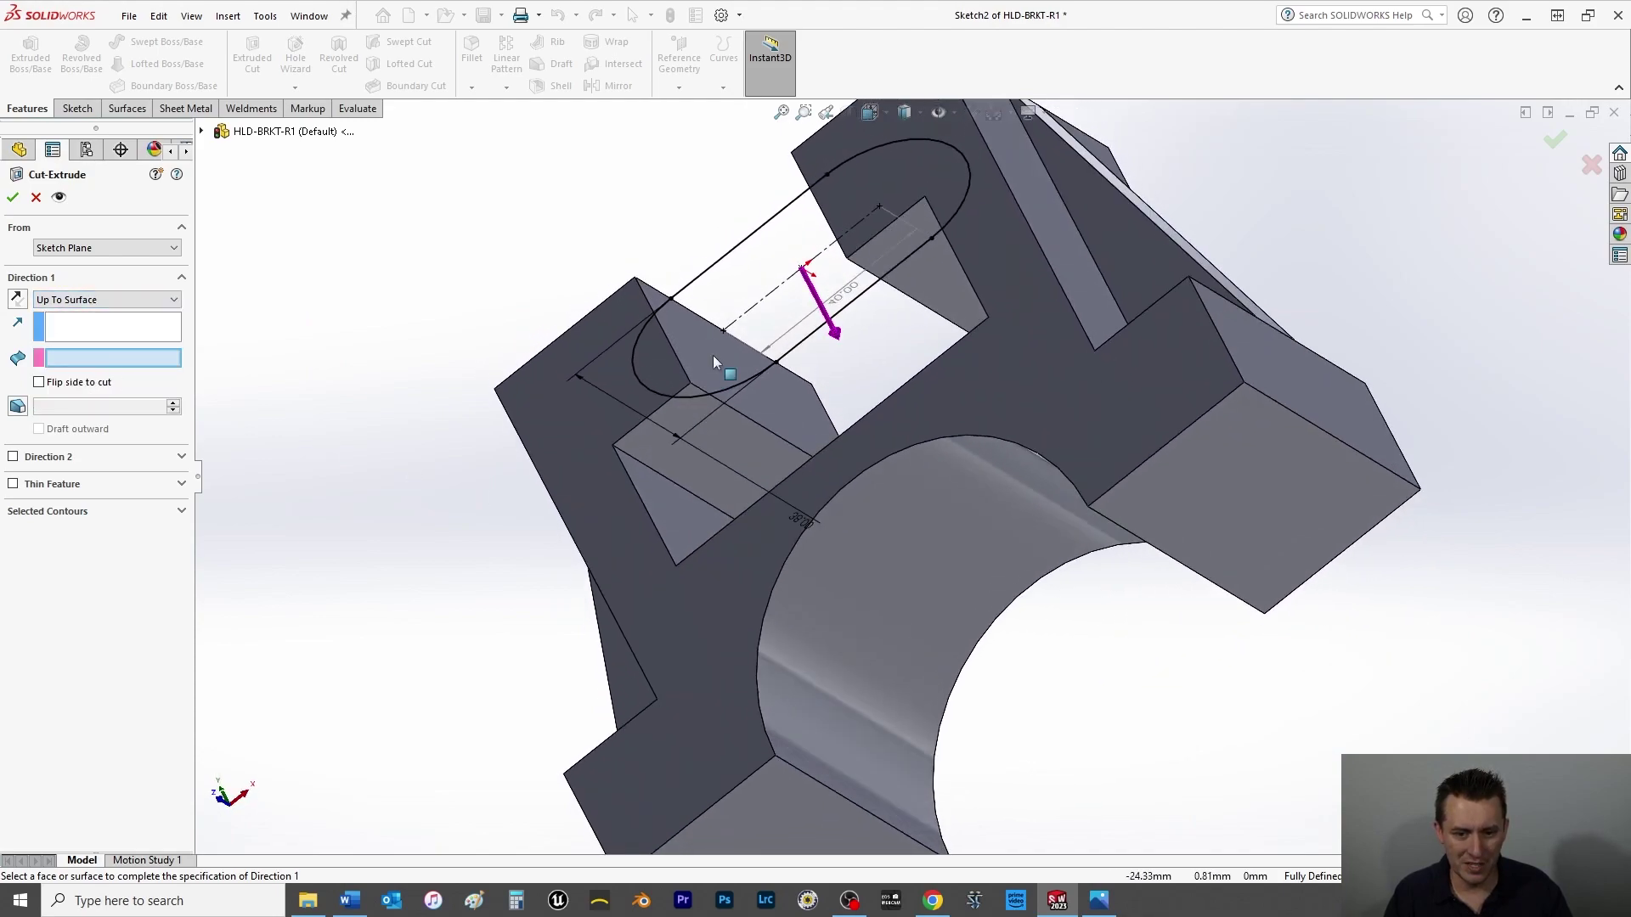
pyautogui.click(717, 426)
pyautogui.click(15, 197)
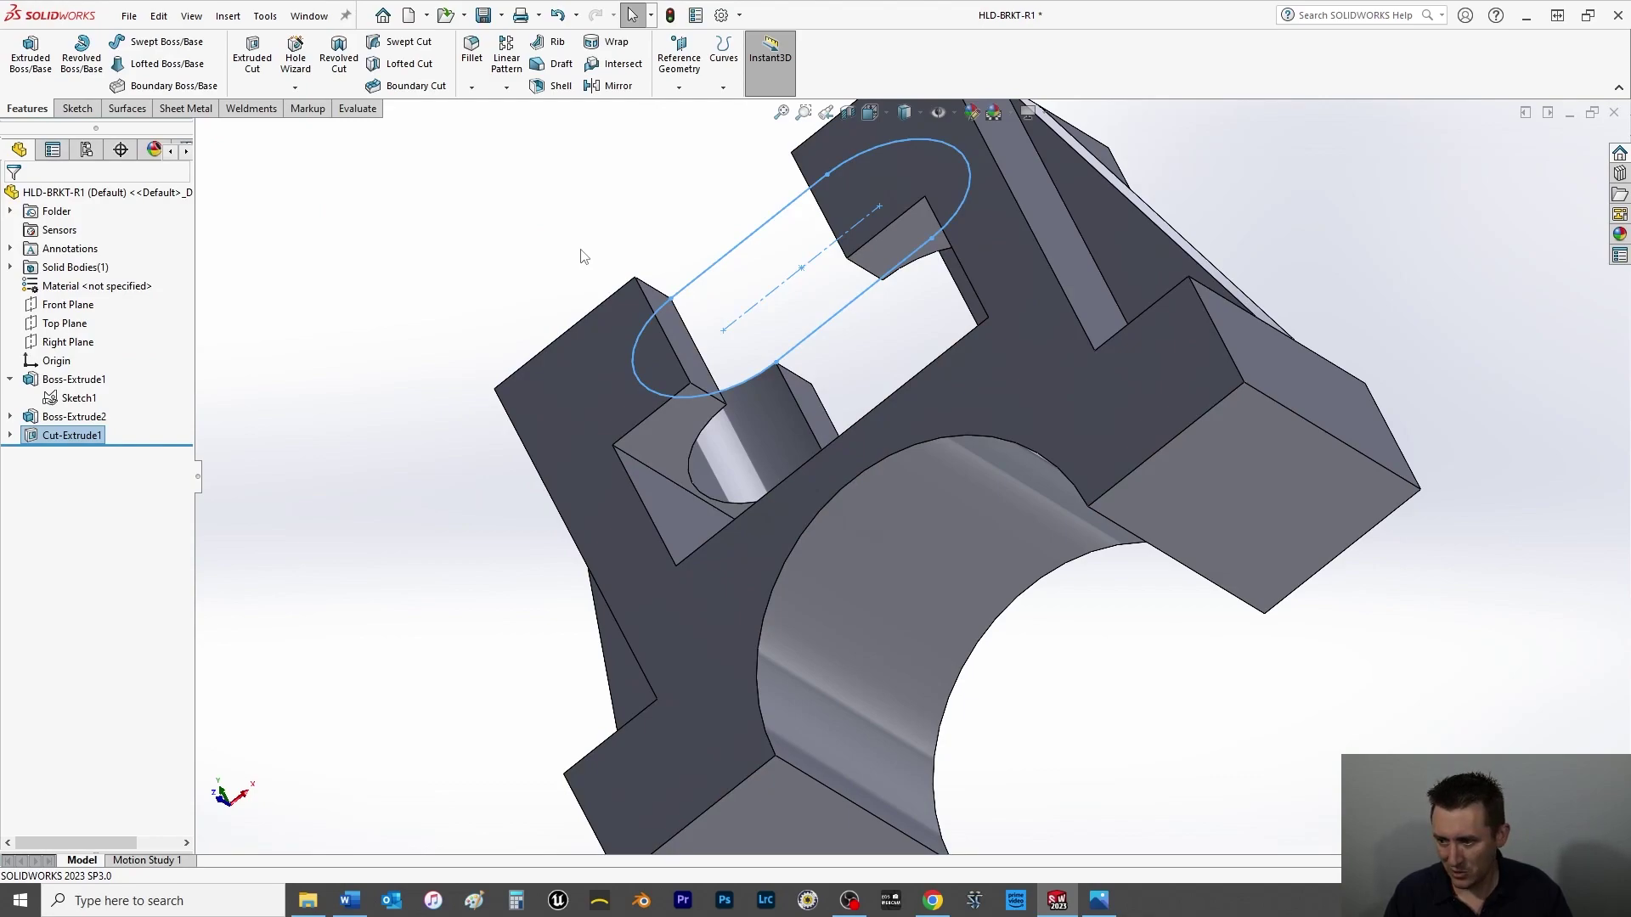
pyautogui.click(470, 269)
# - Show the bracket in isometric view and save the part
pyautogui.press('space')
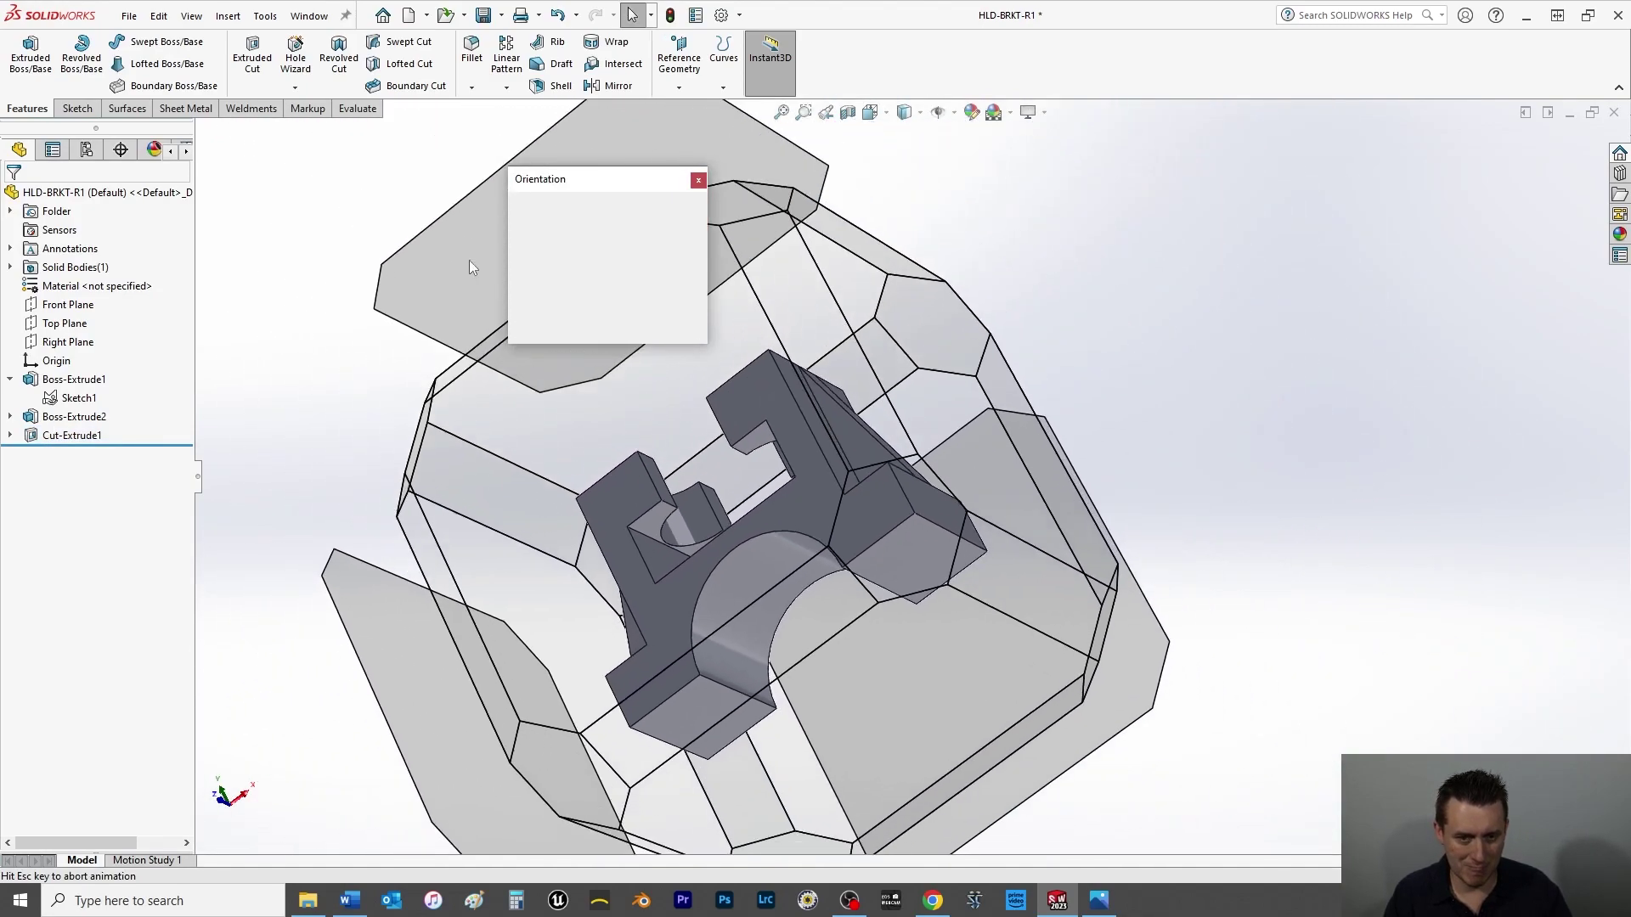
pyautogui.click(677, 242)
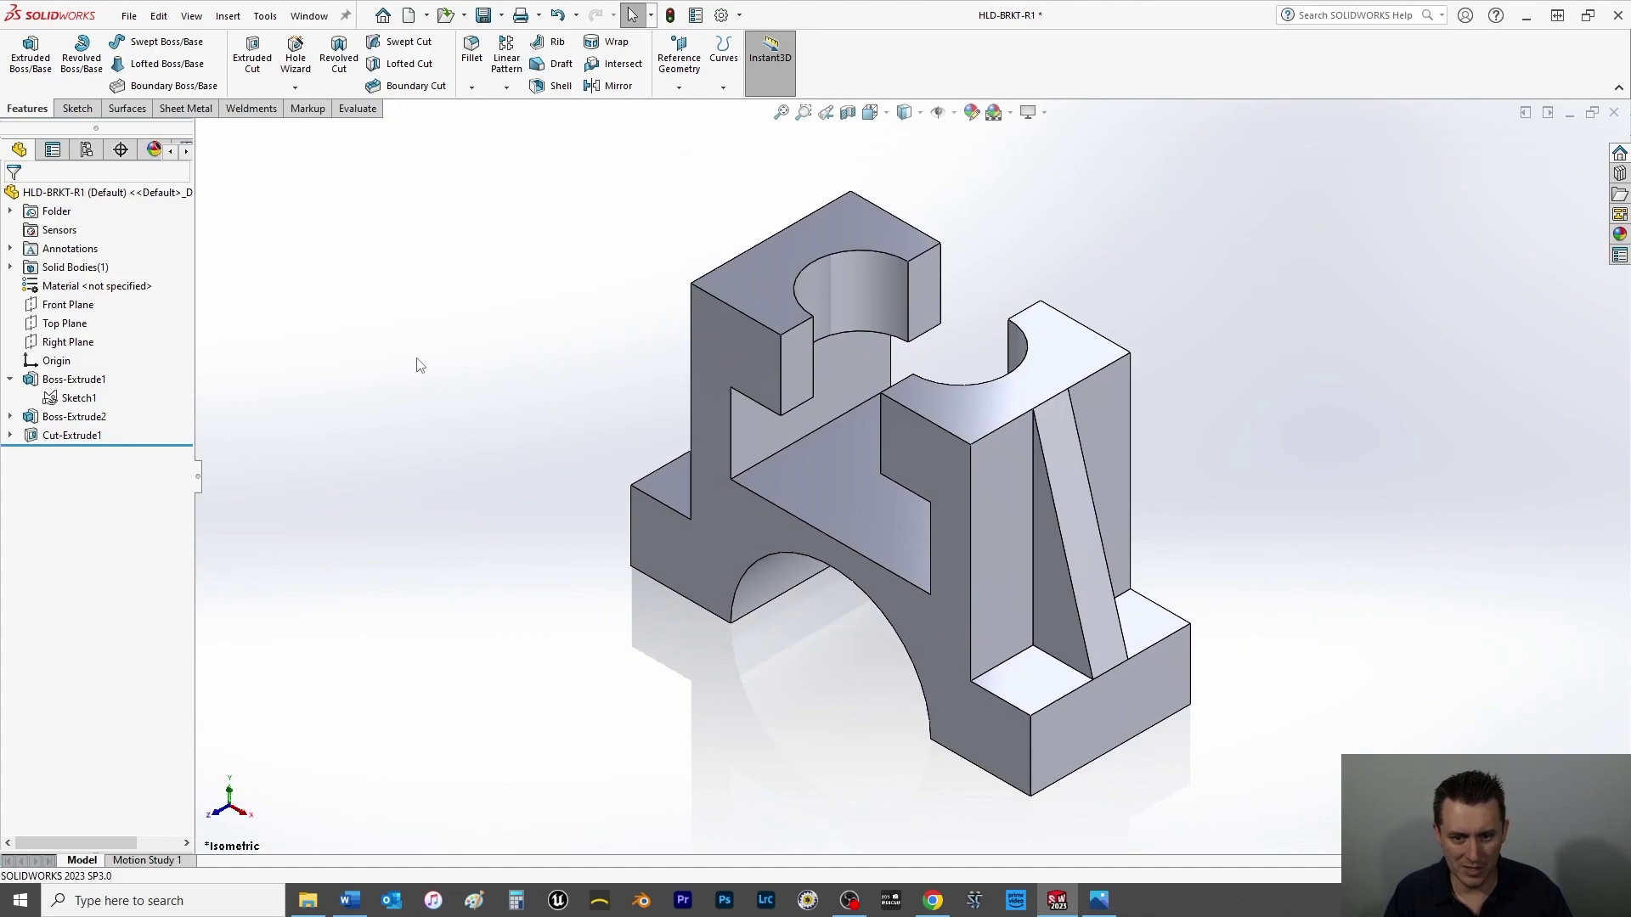
pyautogui.hotkey('ctrl', 's')
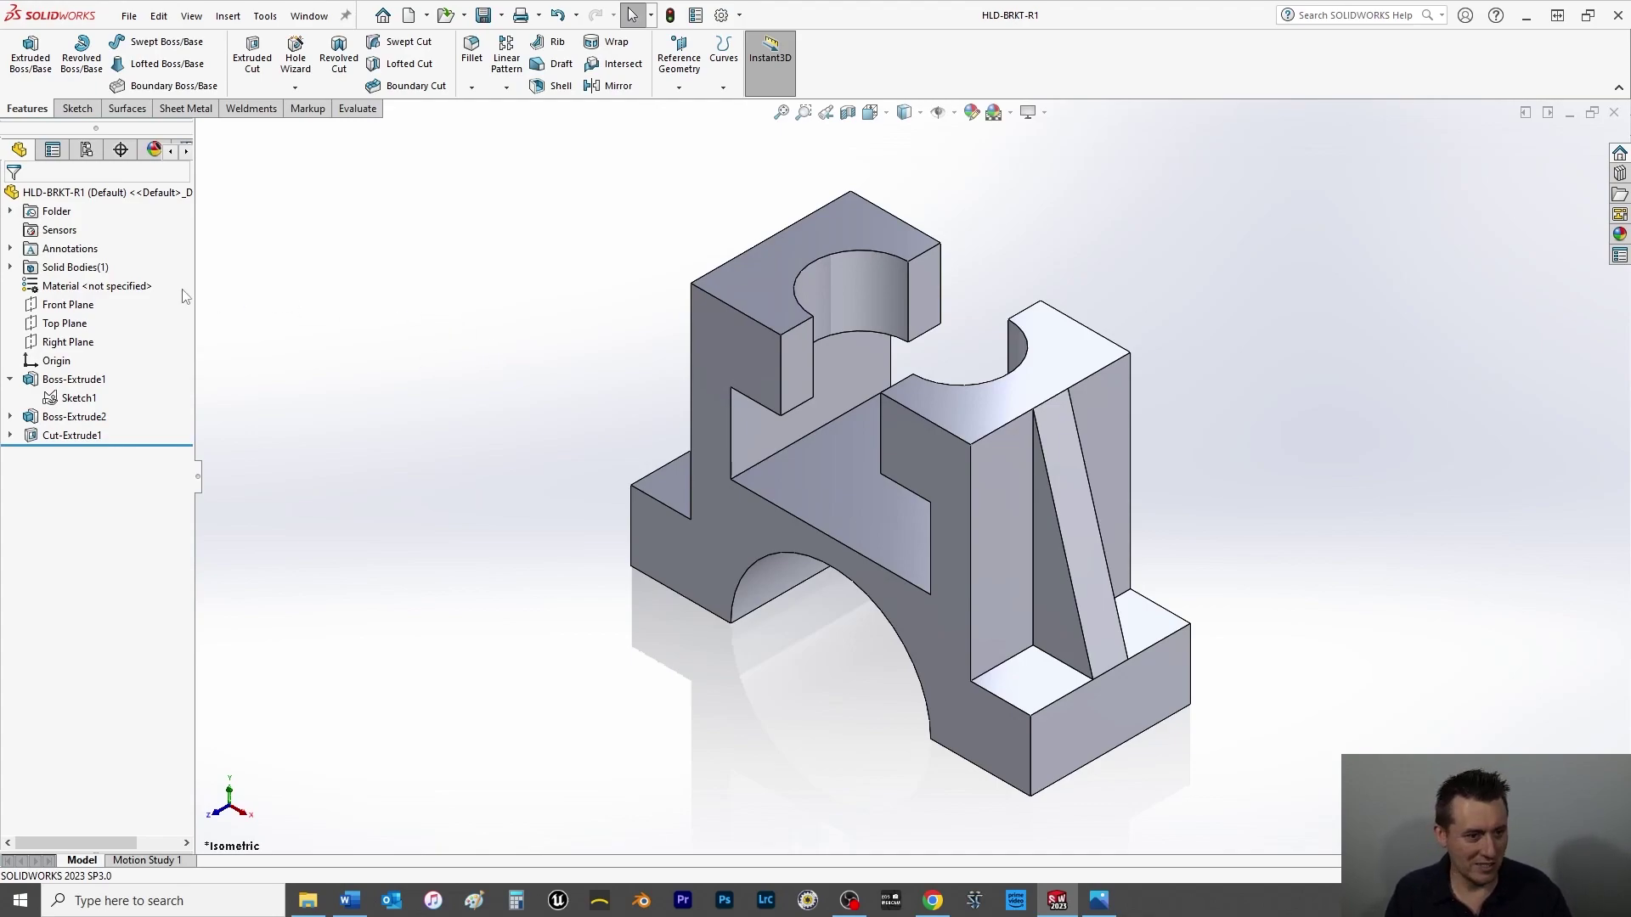
# - Assign Beryllium from the Other Metals category of SOLIDWORKS Materials as the bracket's material
pyautogui.rightClick(68, 293)
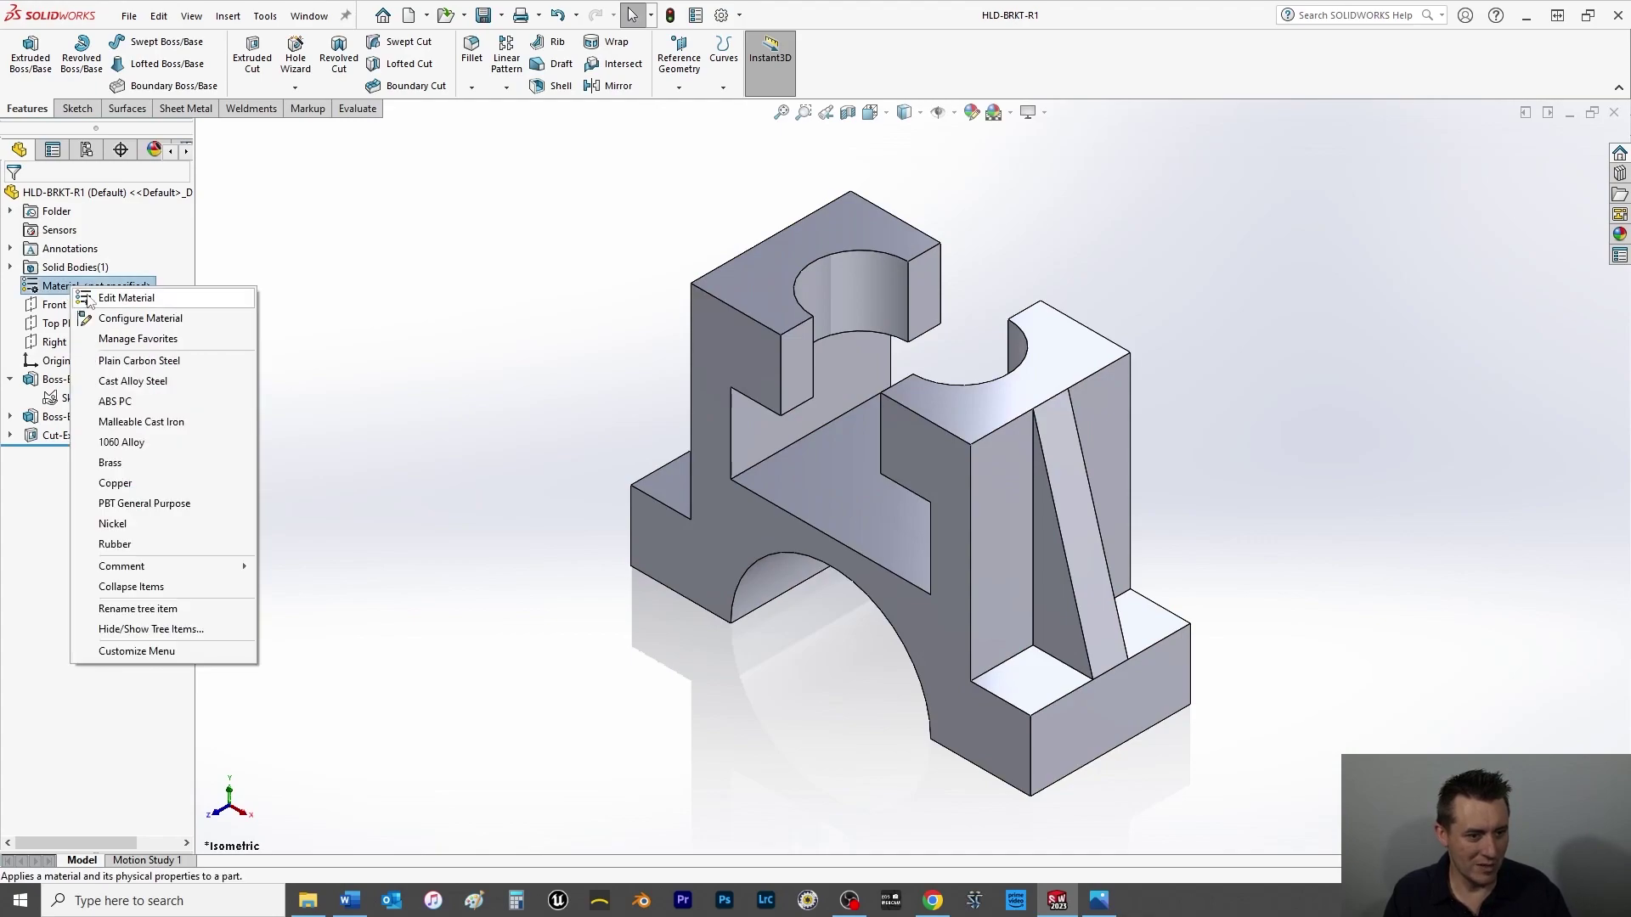
pyautogui.click(115, 300)
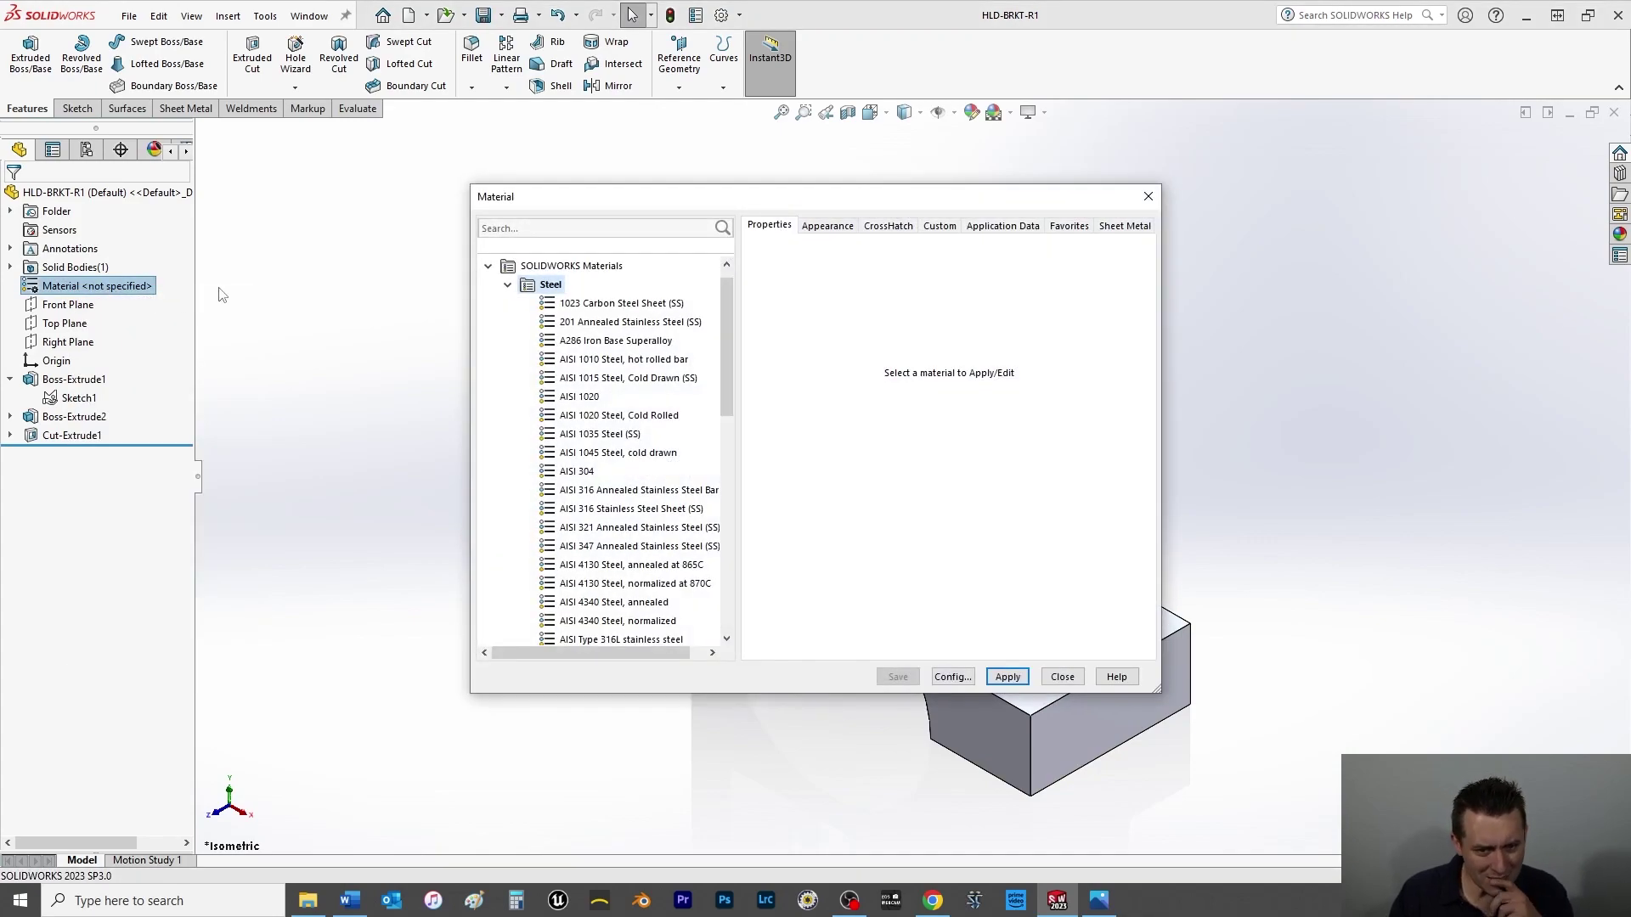
pyautogui.click(507, 284)
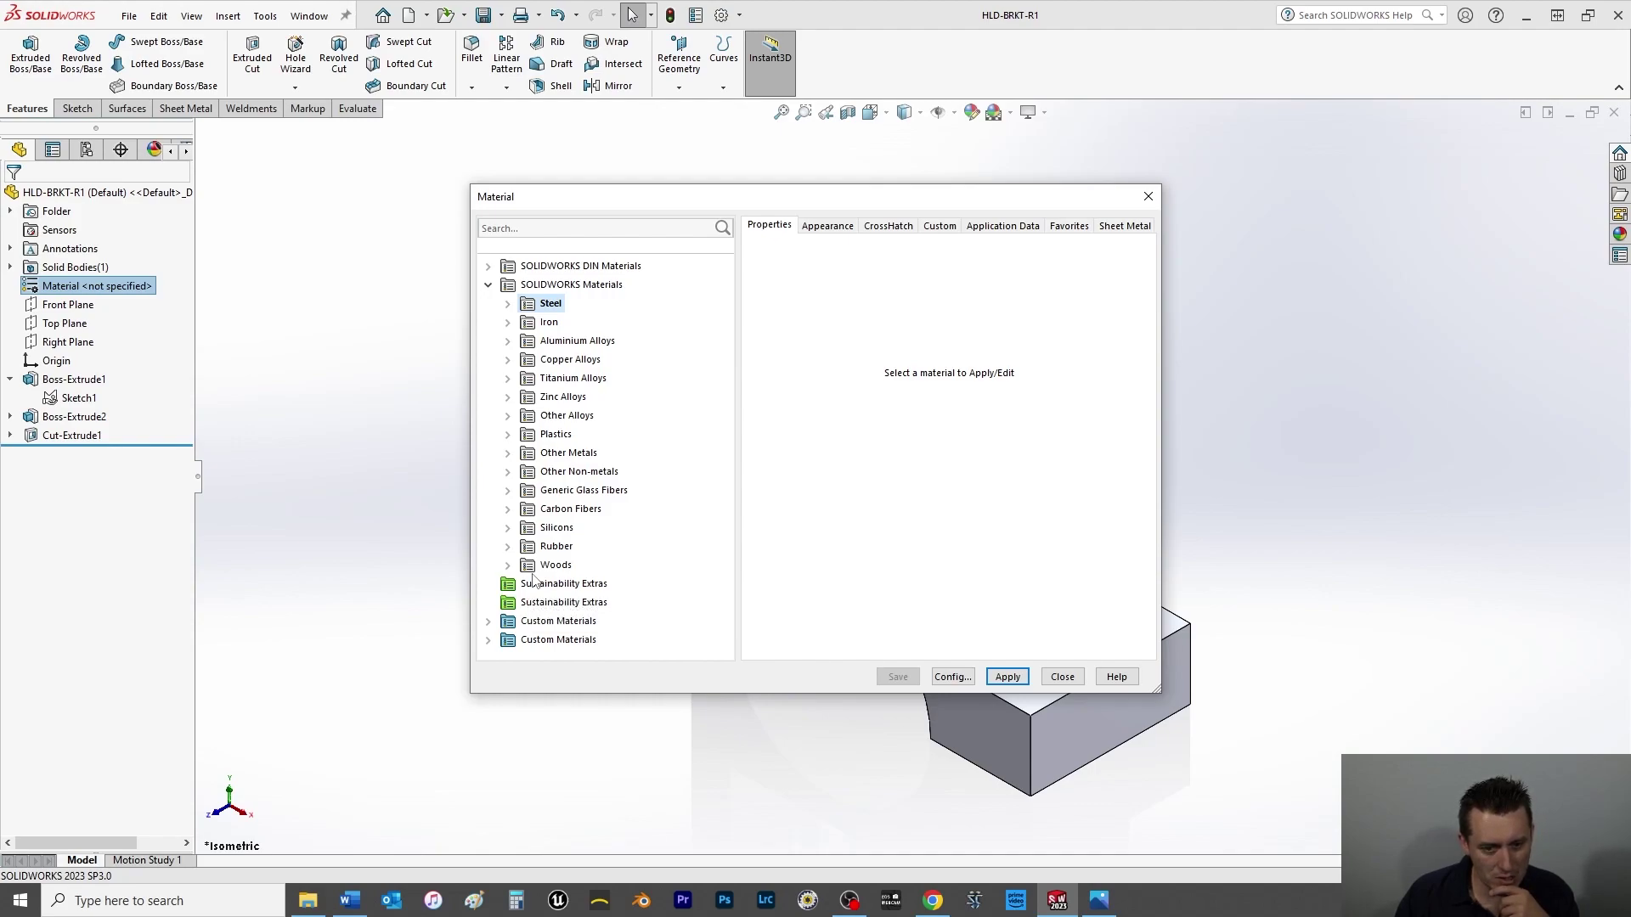
pyautogui.click(508, 453)
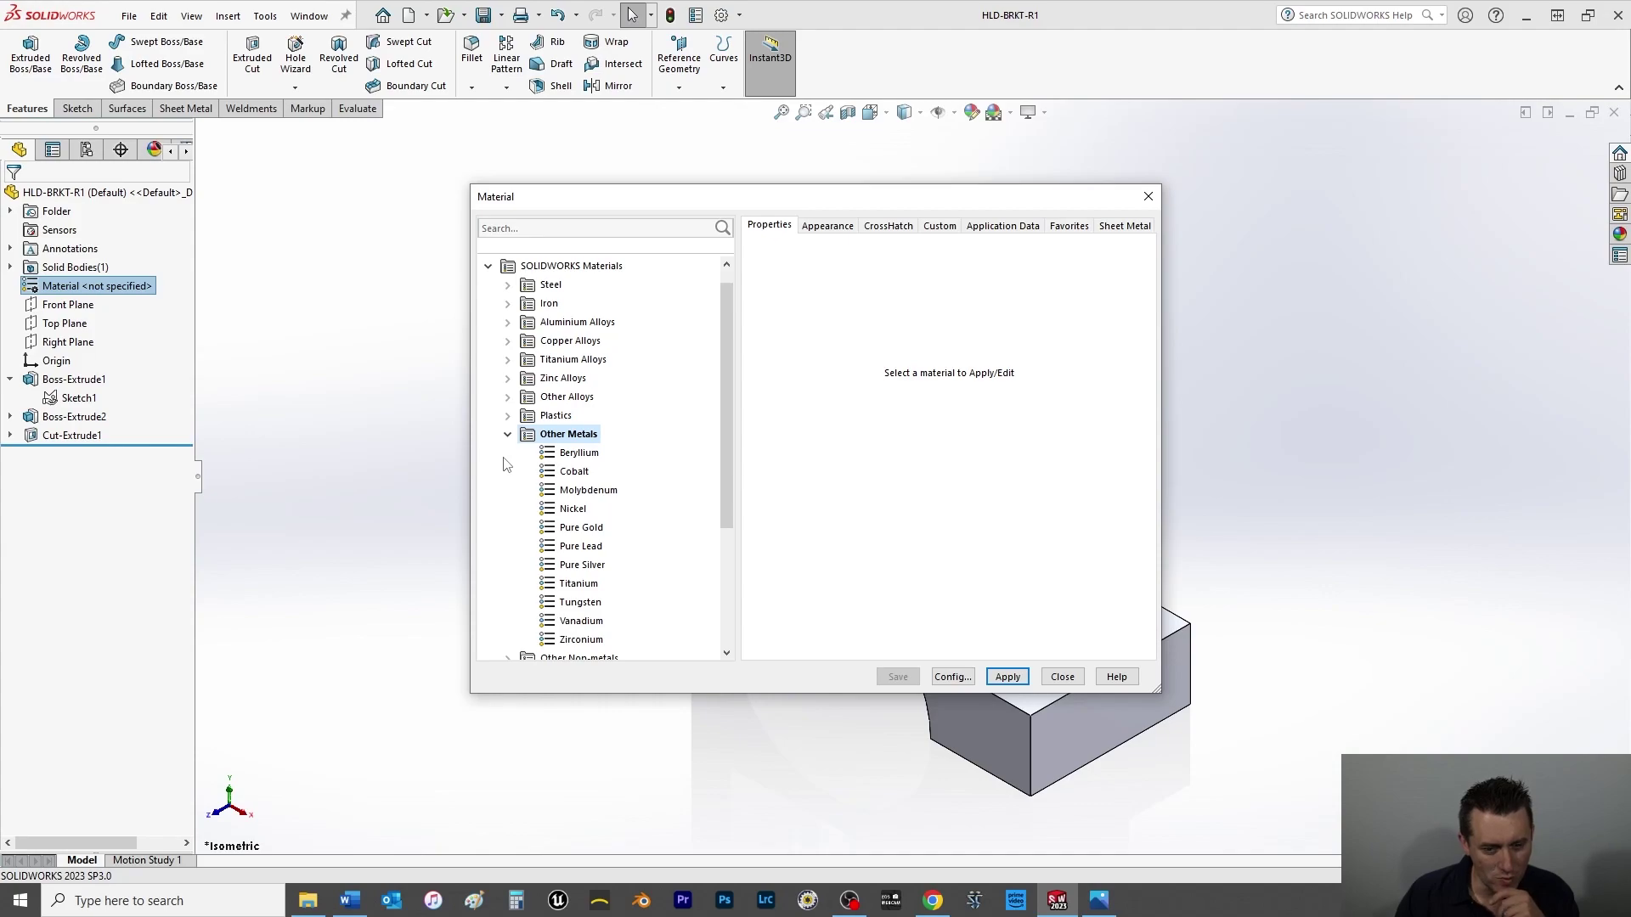
pyautogui.click(590, 455)
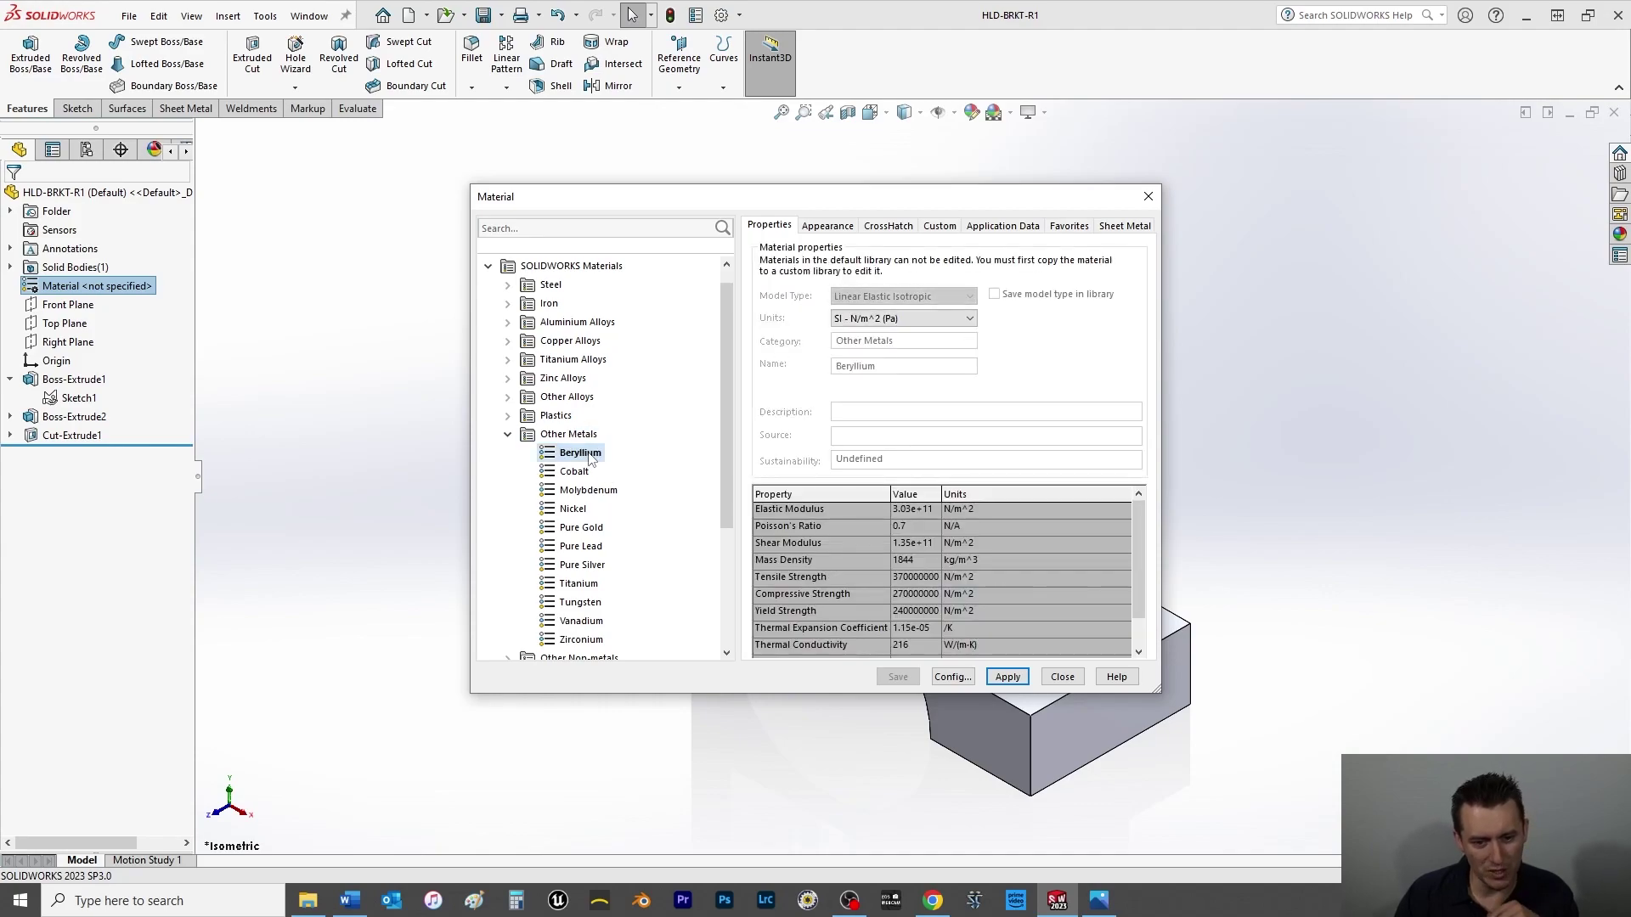
pyautogui.click(1018, 683)
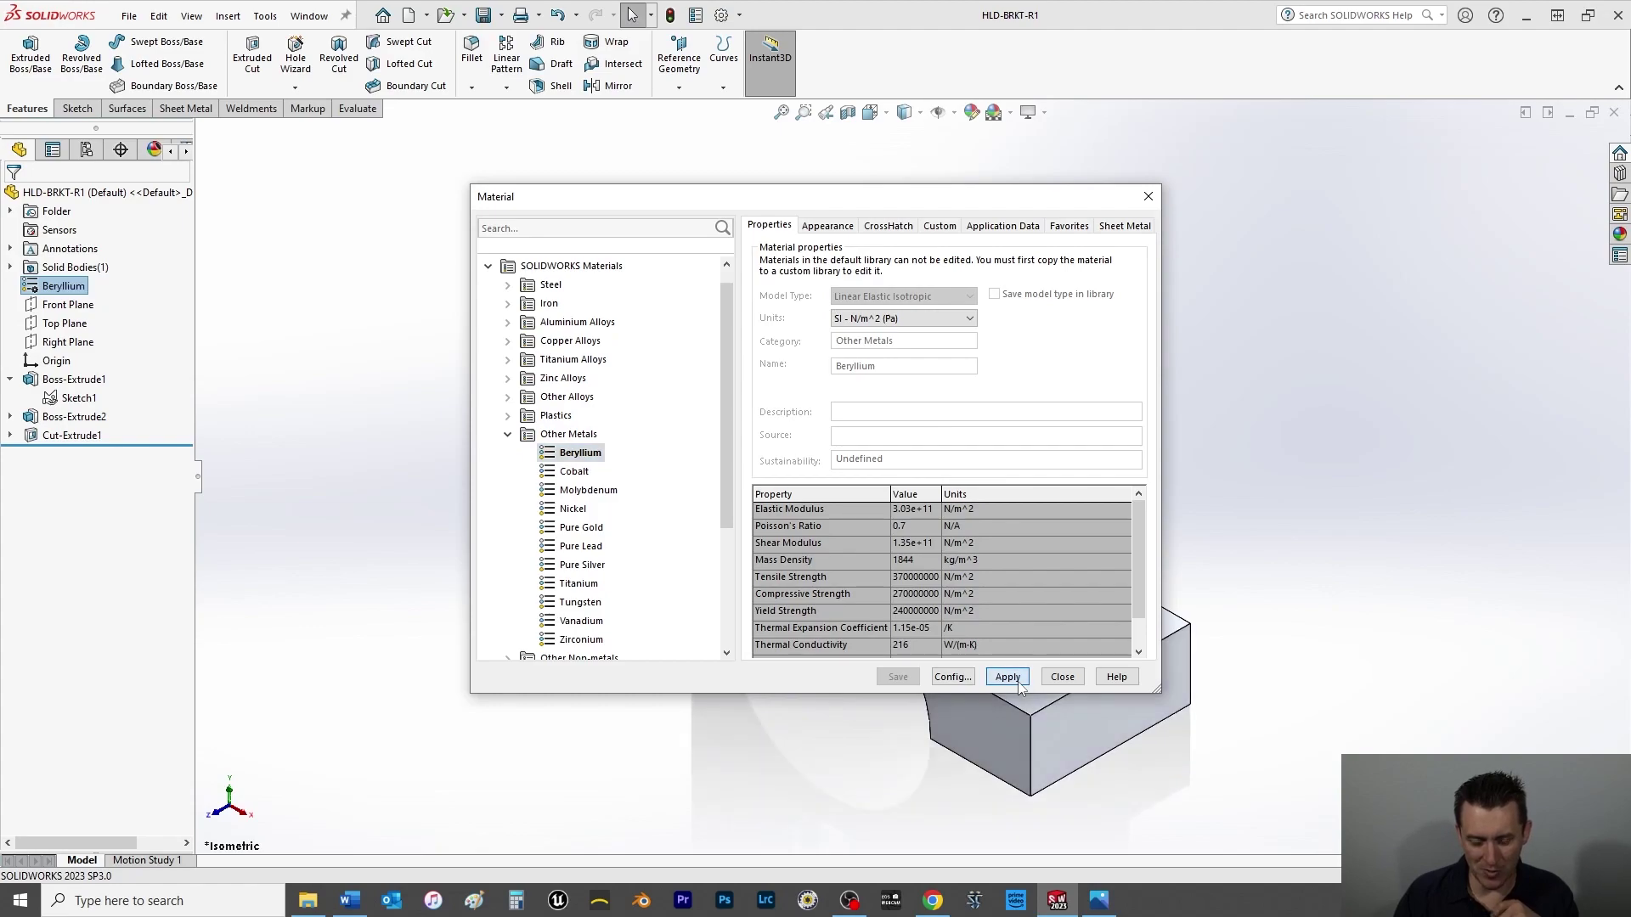
pyautogui.click(1062, 677)
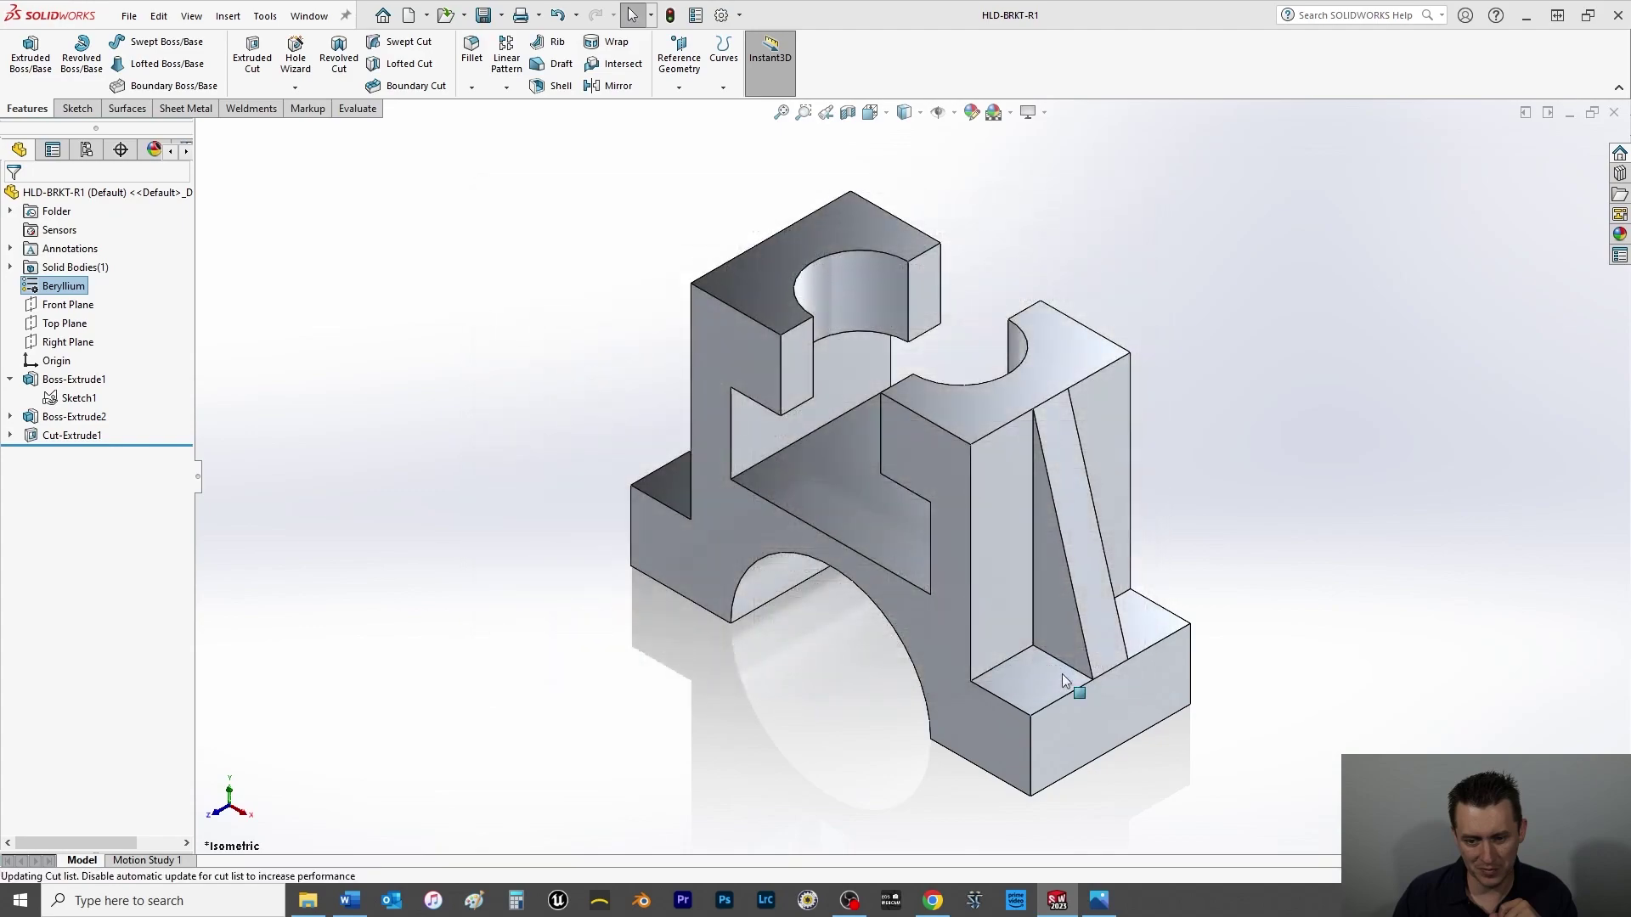
# - Turn RealView Graphics off and back on to compare how the bracket's material is displayed
pyautogui.click(1046, 113)
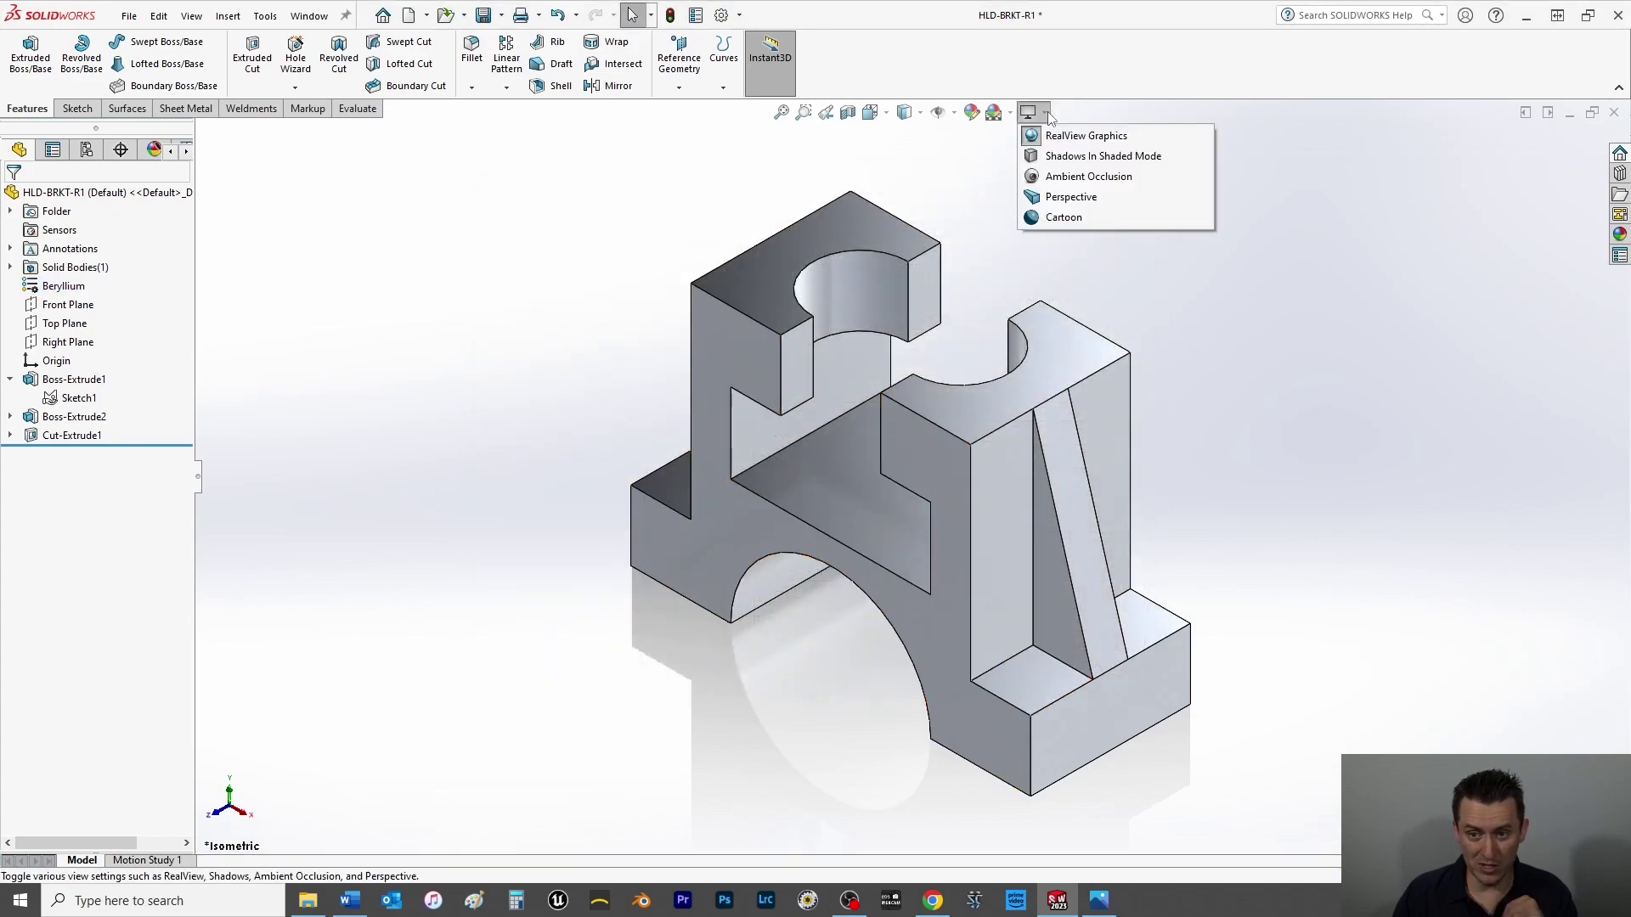
pyautogui.click(1033, 137)
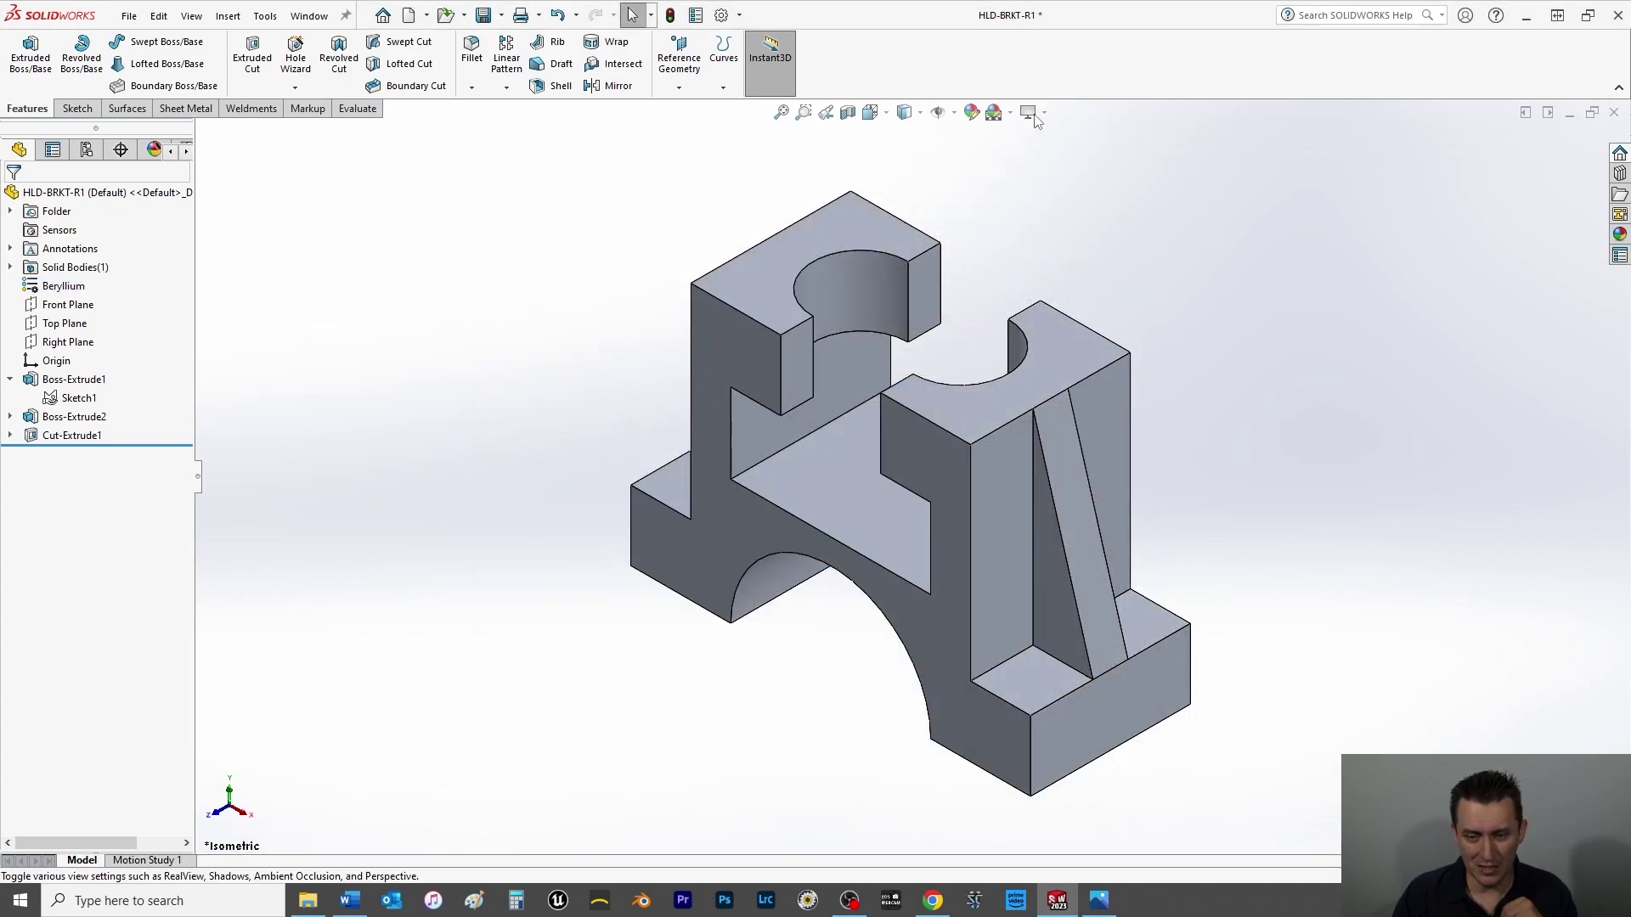
pyautogui.click(1044, 113)
pyautogui.click(1045, 136)
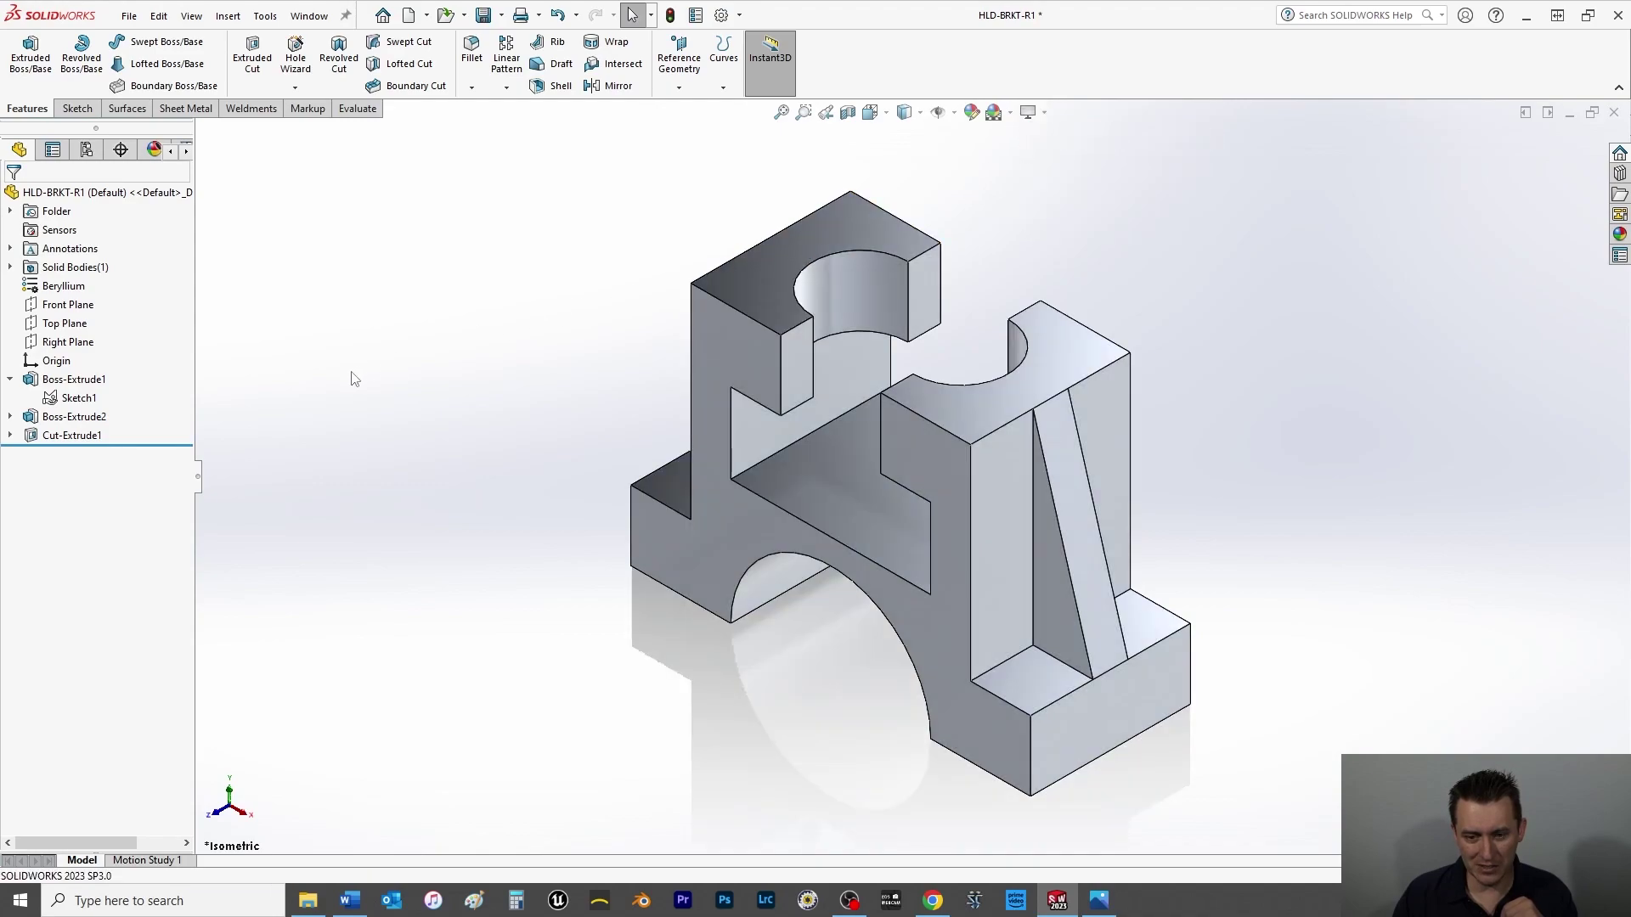